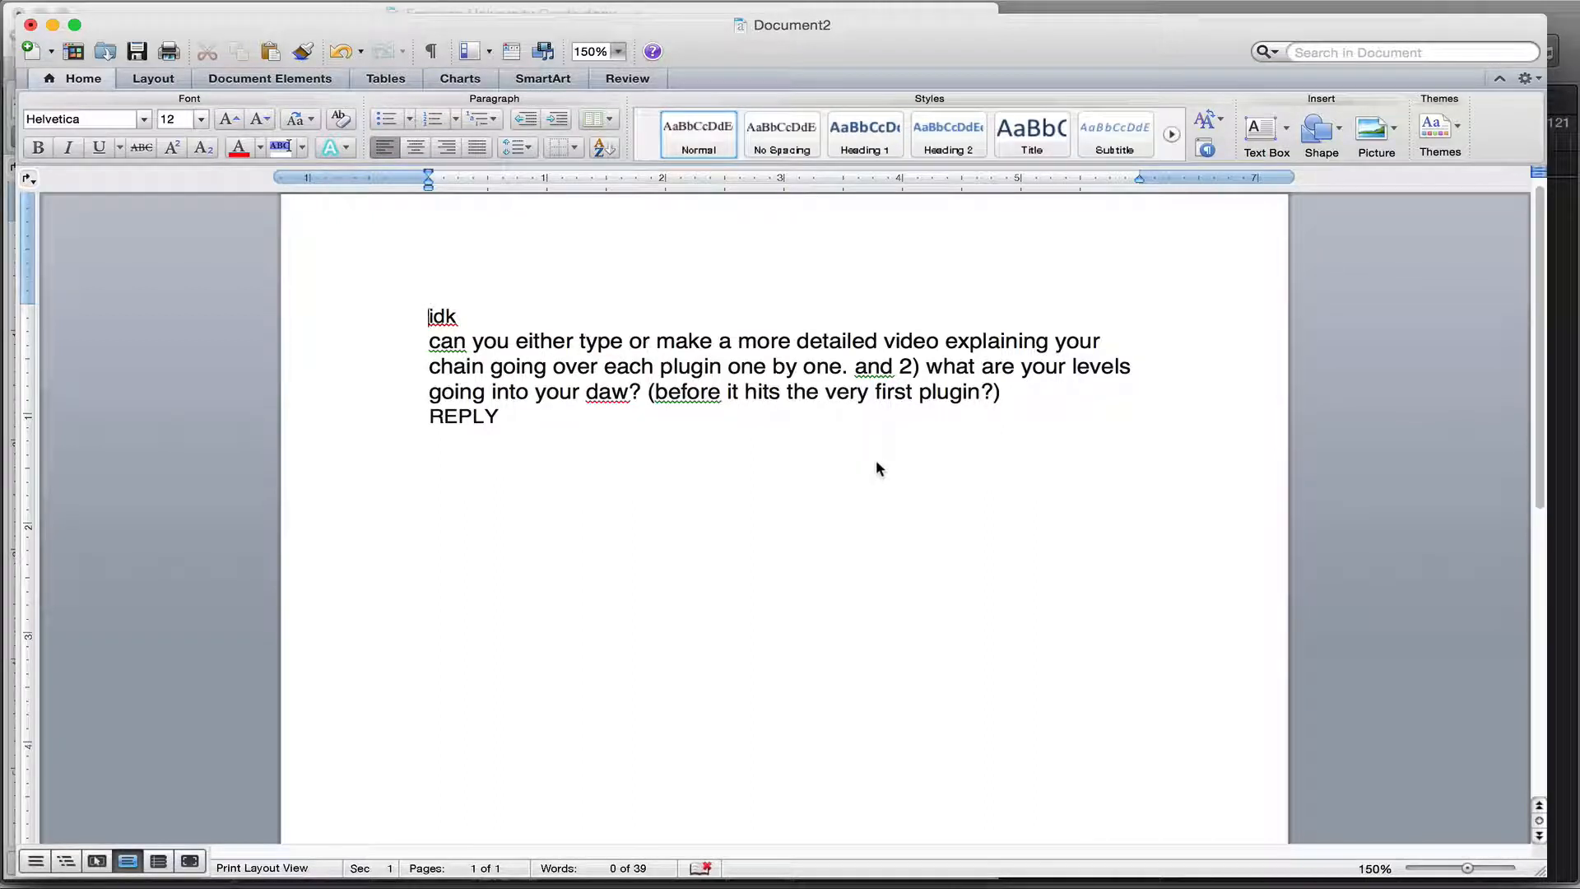
# Step: Switch to the Logic Pro project and bypass all insert plug-ins and bus sends on the Lead Vocal channel strip
pyautogui.press('super+Tab')
pyautogui.press('super+Tab')
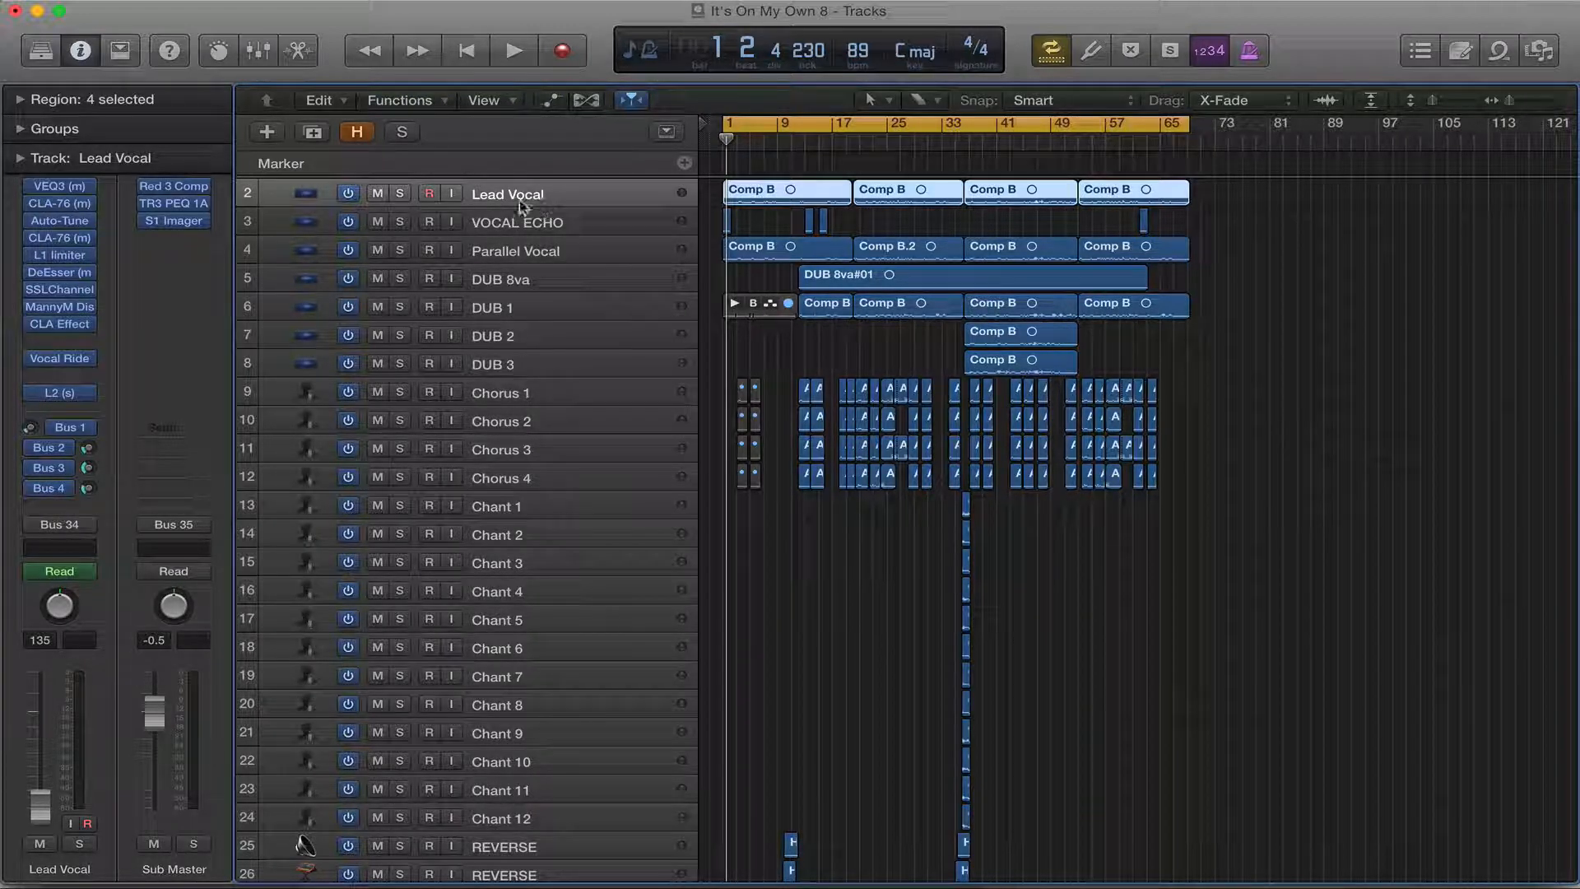
pyautogui.keyDown('alt'); pyautogui.click(33, 186); pyautogui.keyUp('alt')
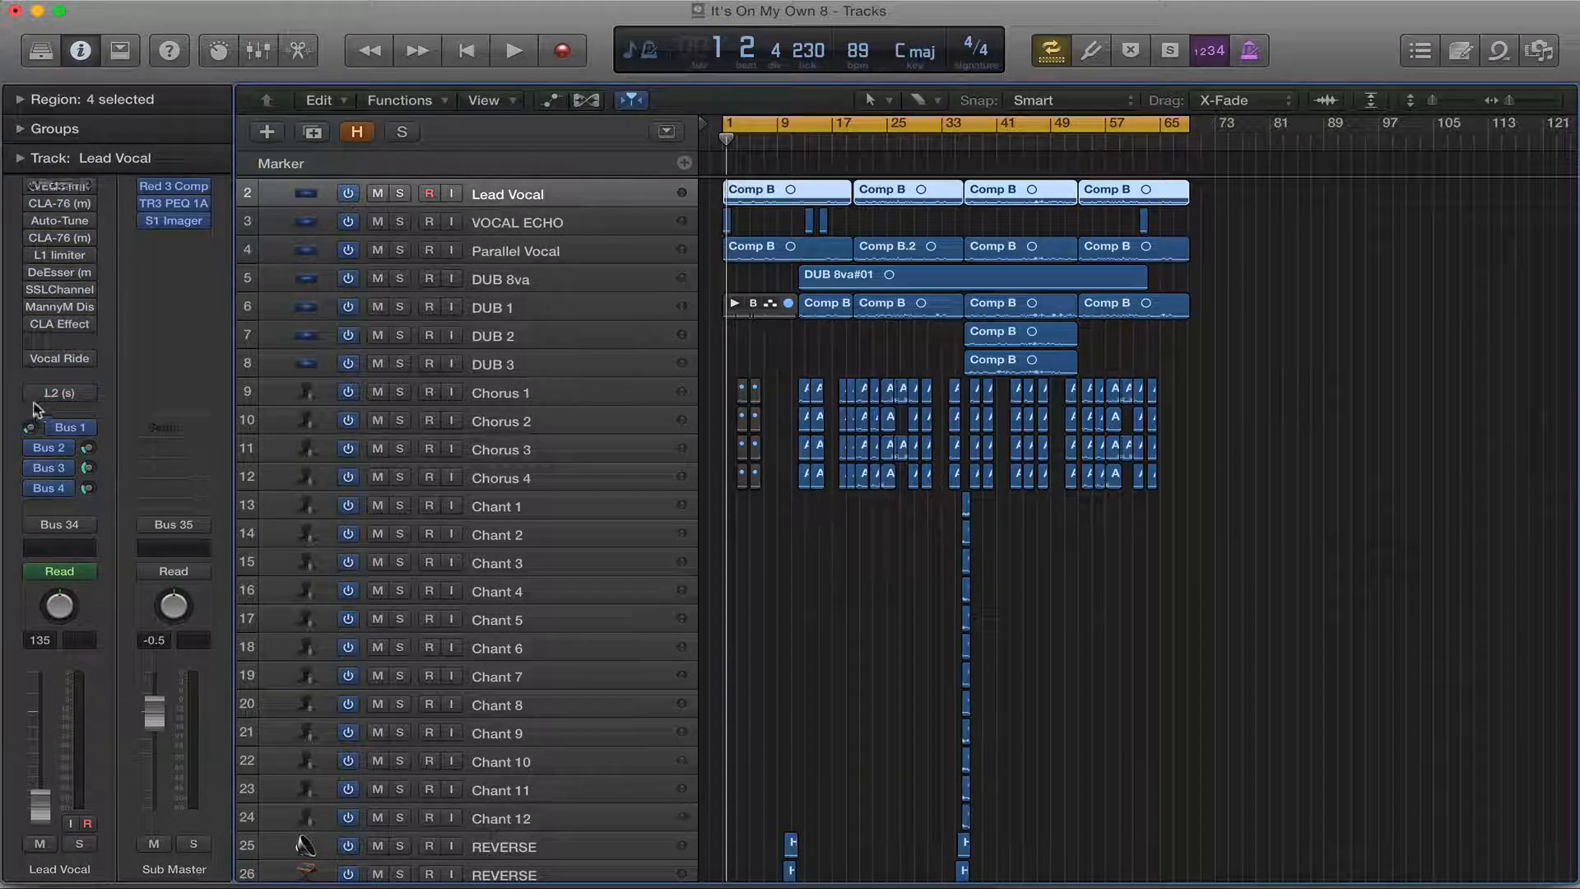
pyautogui.keyDown('alt'); pyautogui.click(53, 428); pyautogui.keyUp('alt')
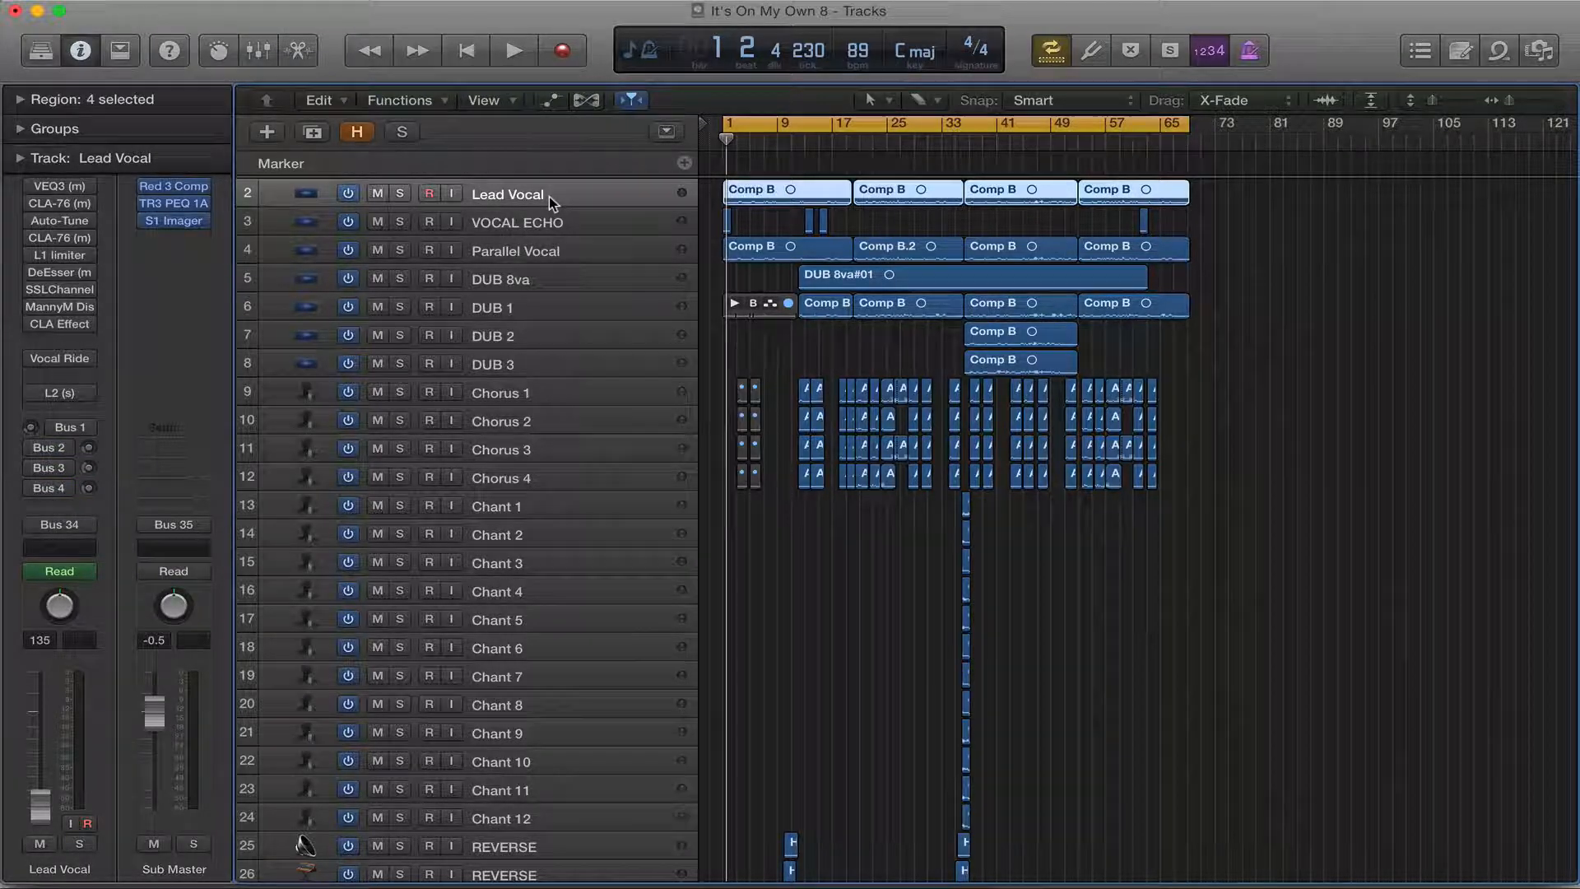
# Step: Turn off the Lead Vocal track's Read automation and reset its volume fader to 0.0 dB
pyautogui.press('a')
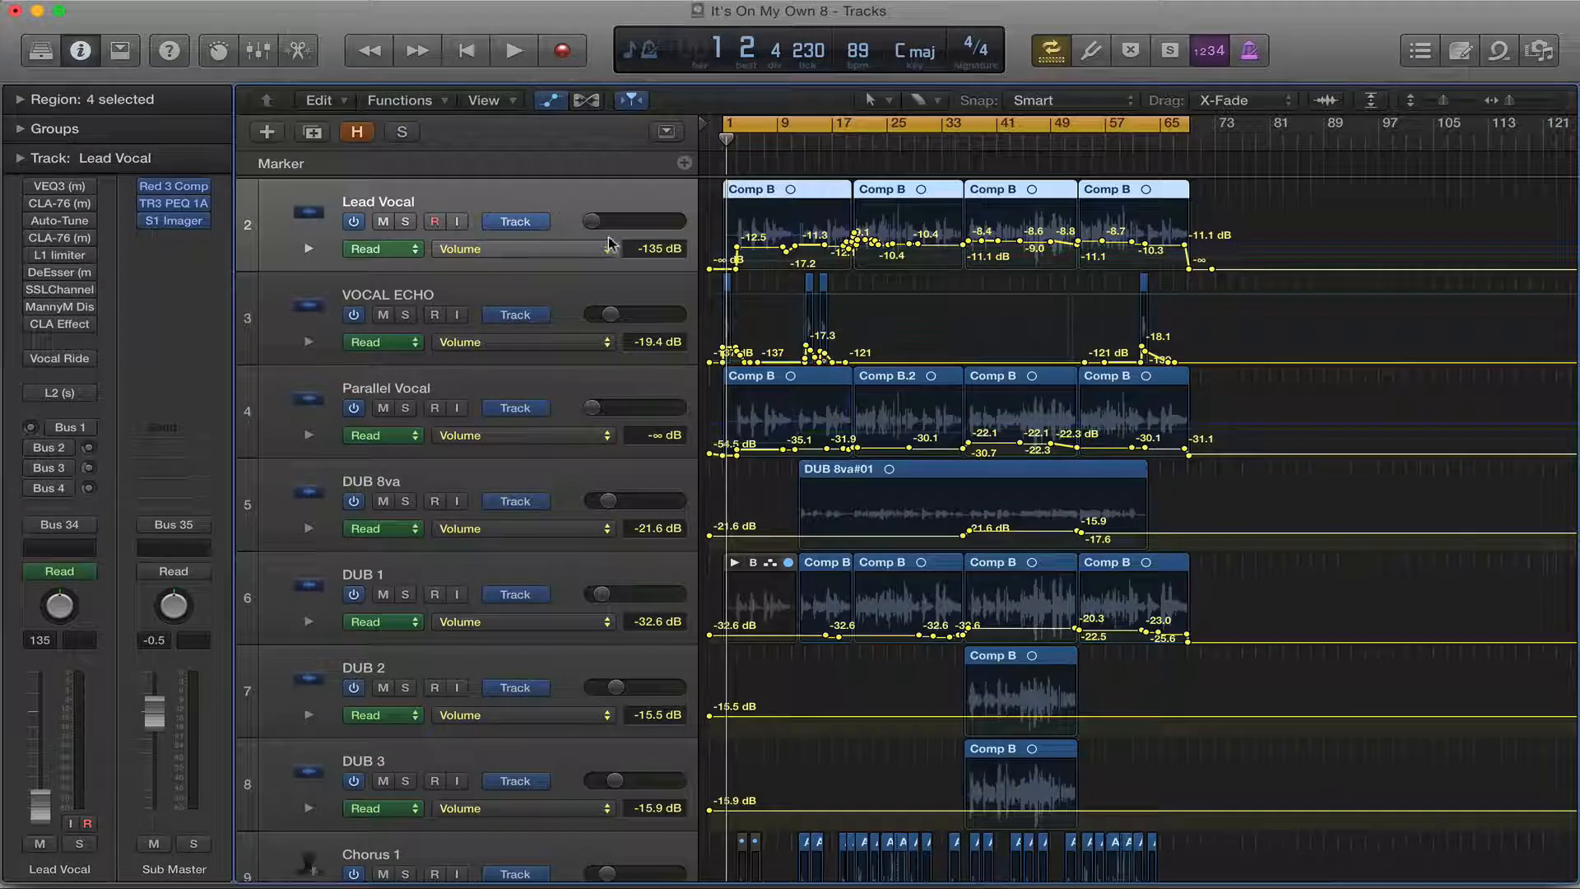
pyautogui.click(398, 249)
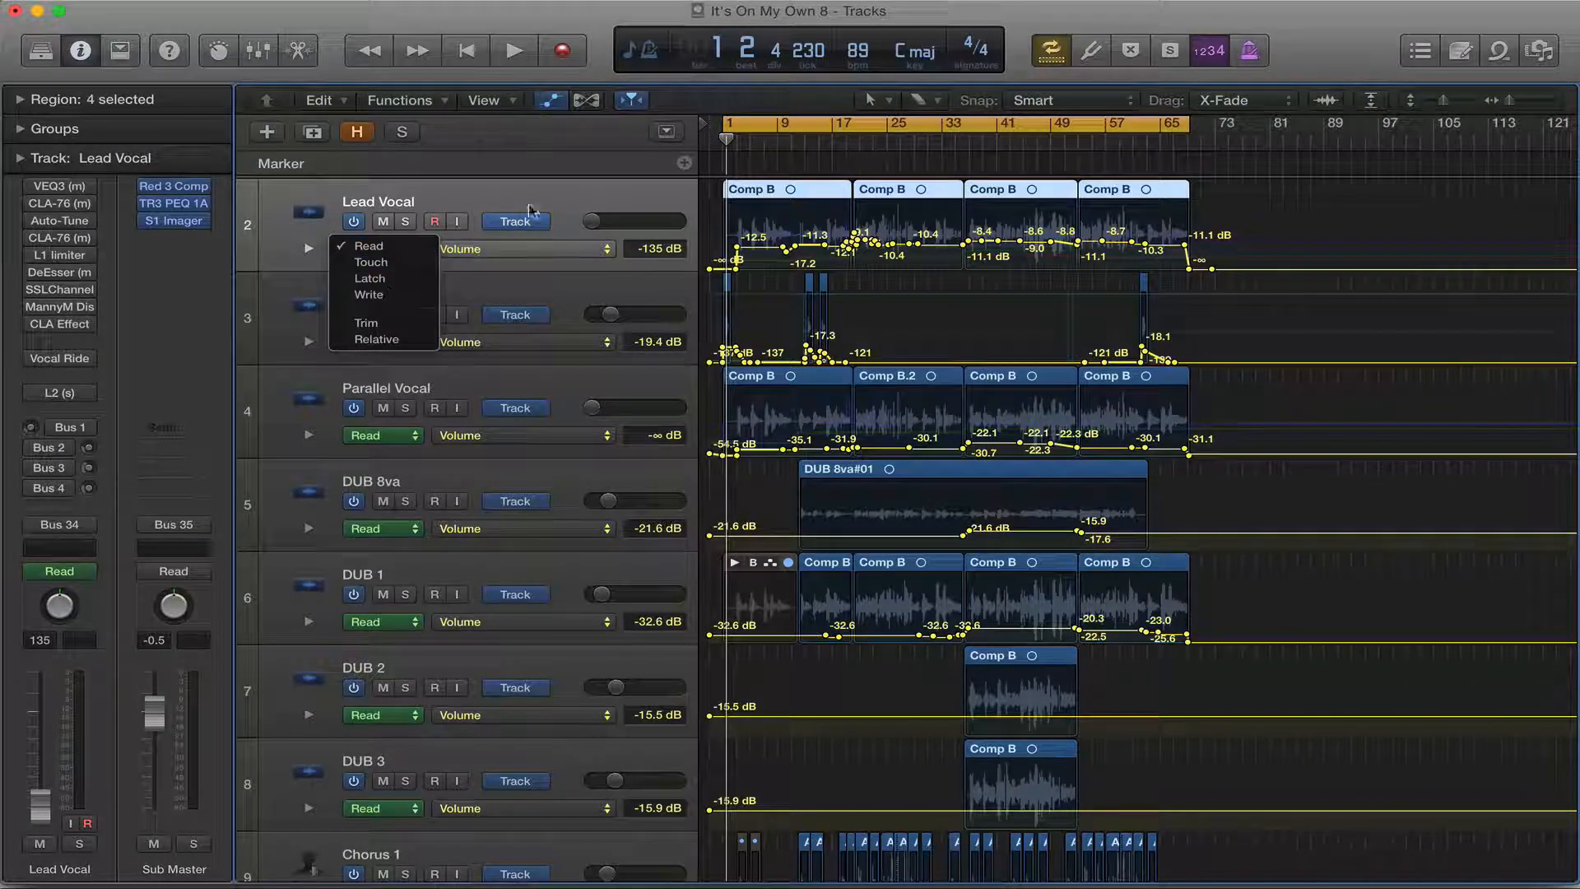
pyautogui.click(481, 186)
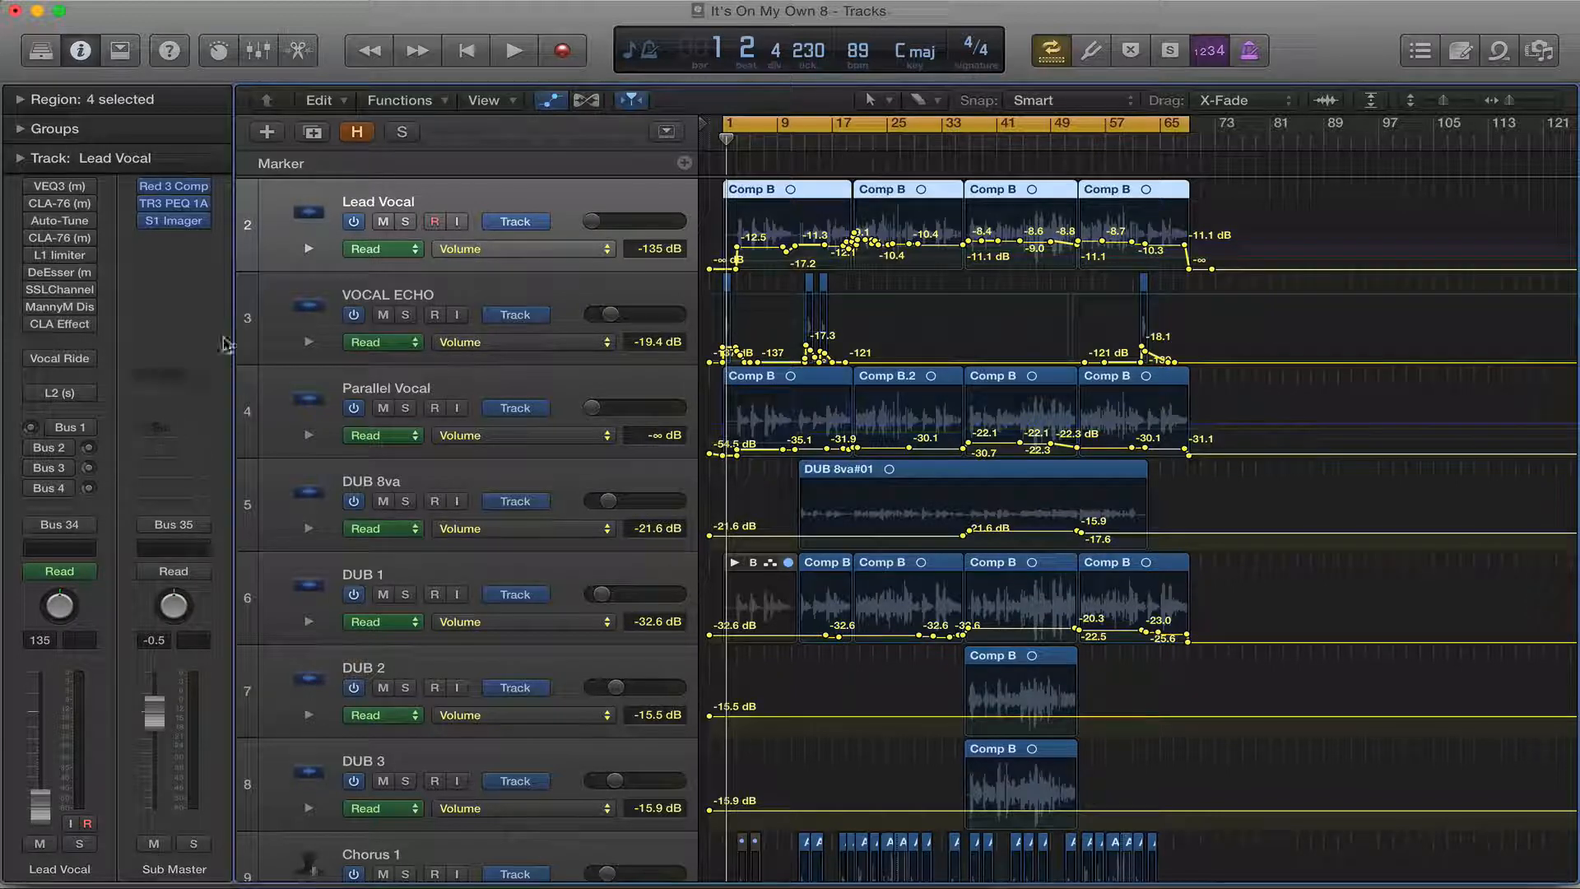
pyautogui.click(69, 574)
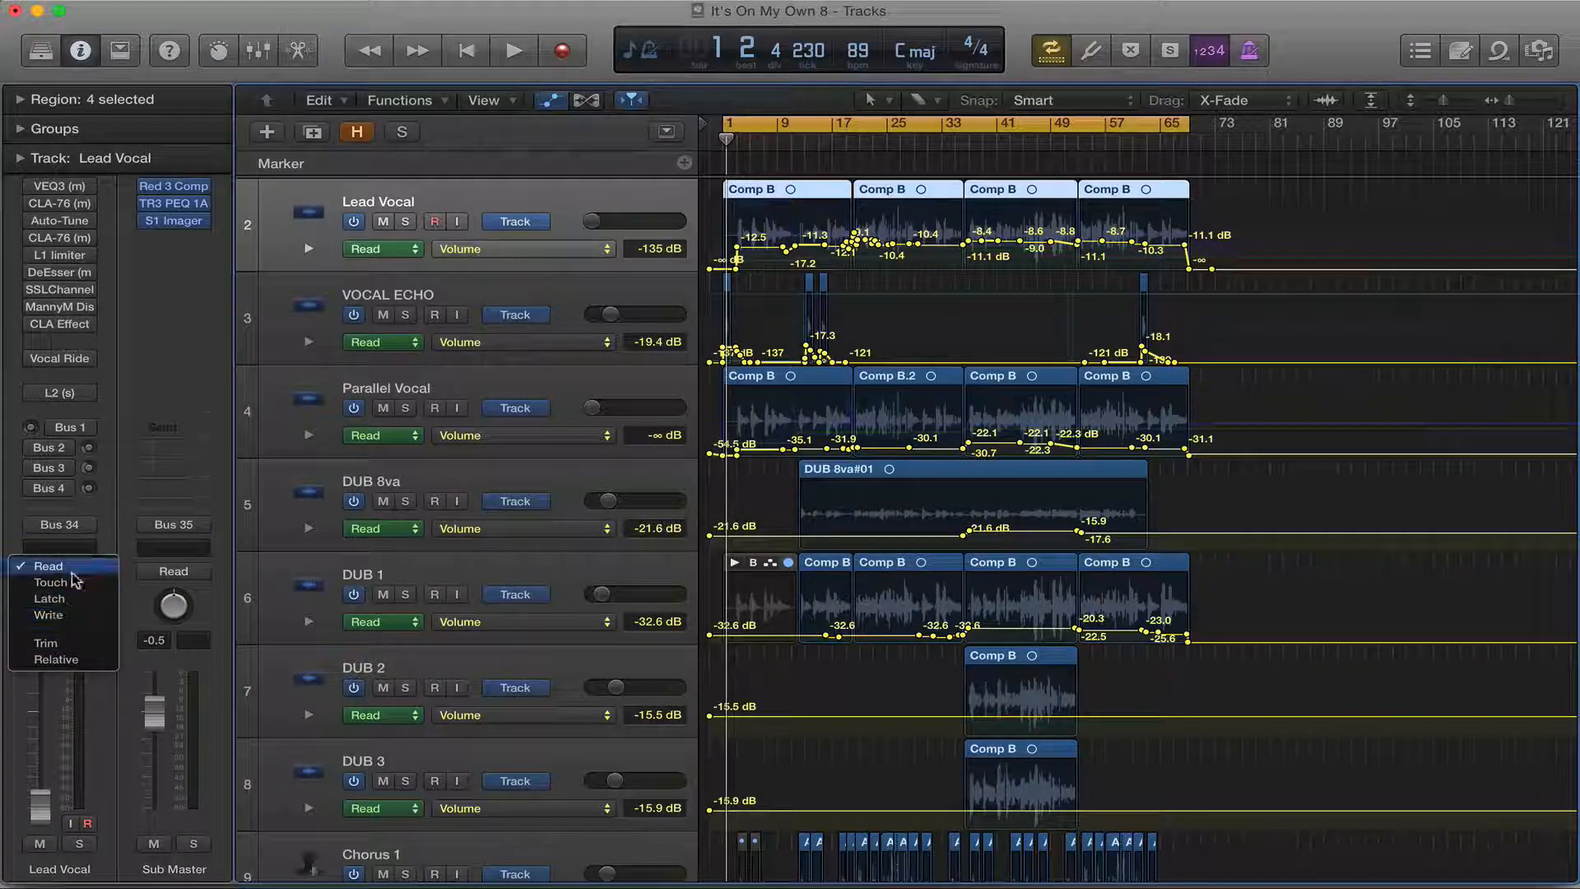
pyautogui.click(70, 567)
pyautogui.click(33, 570)
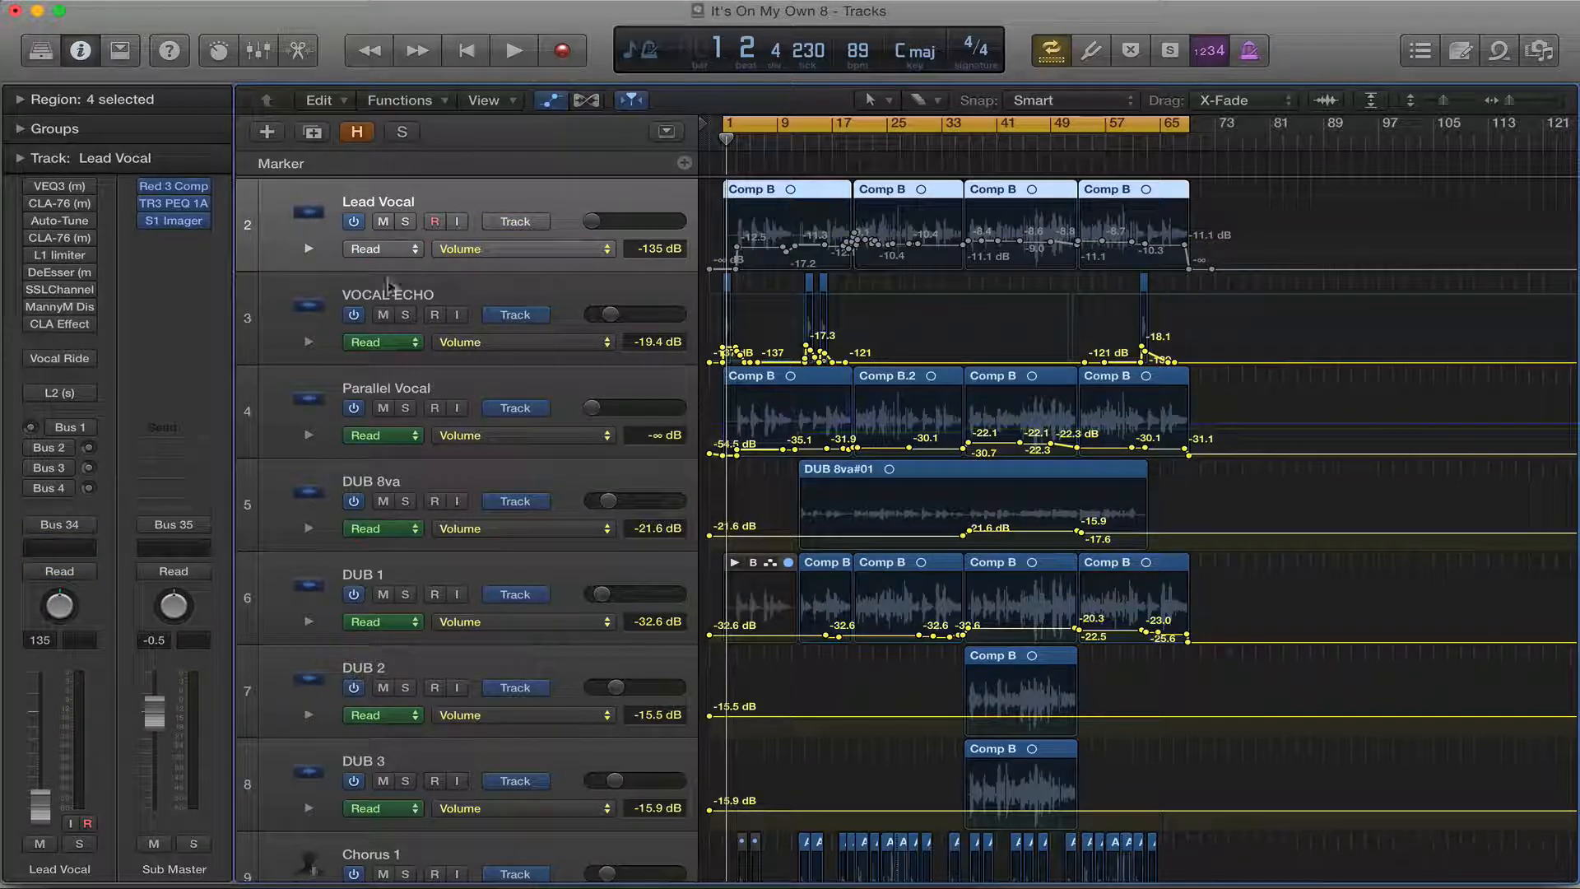
pyautogui.keyDown('alt'); pyautogui.click(38, 803); pyautogui.keyUp('alt')
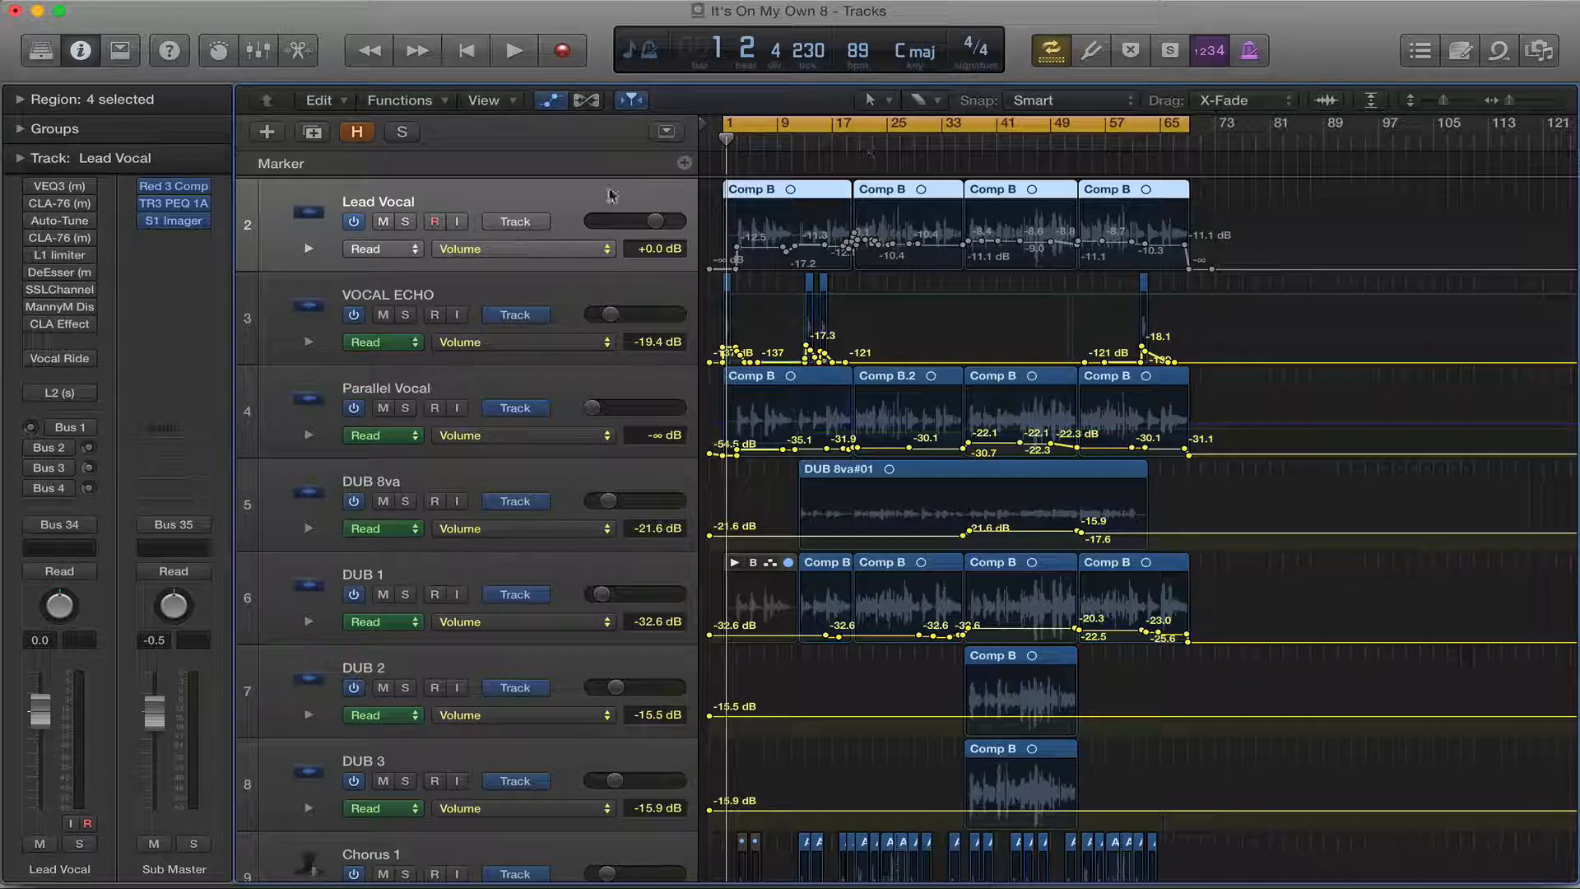
# Step: Play the song, dismissing the overload alert and disabling the cycle range, to check the Lead Vocal's unprocessed level
pyautogui.click(404, 221)
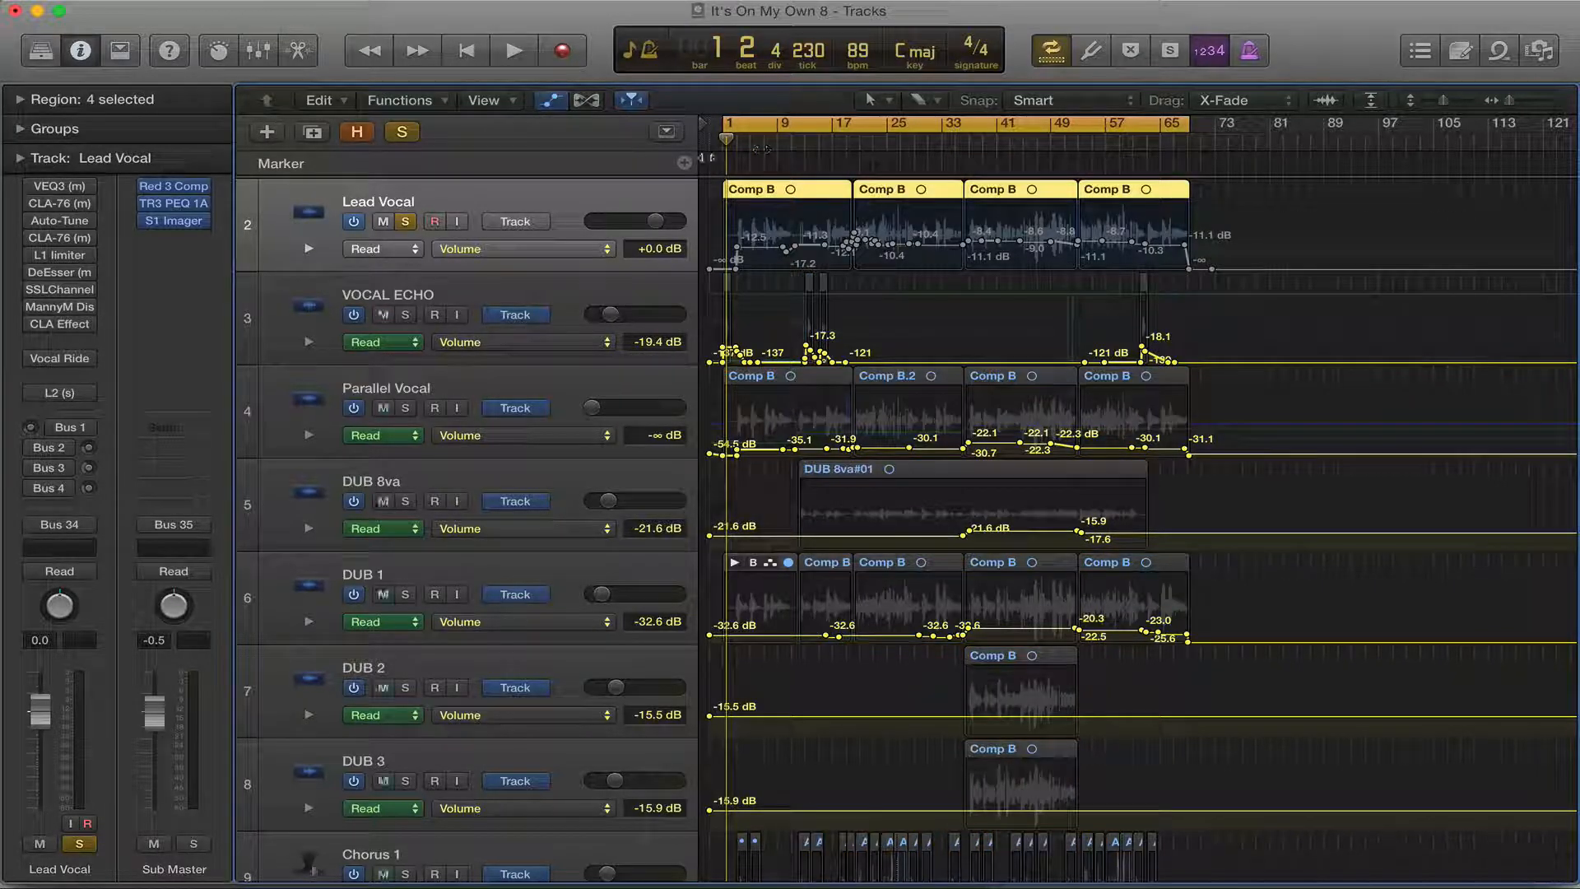
pyautogui.click(405, 221)
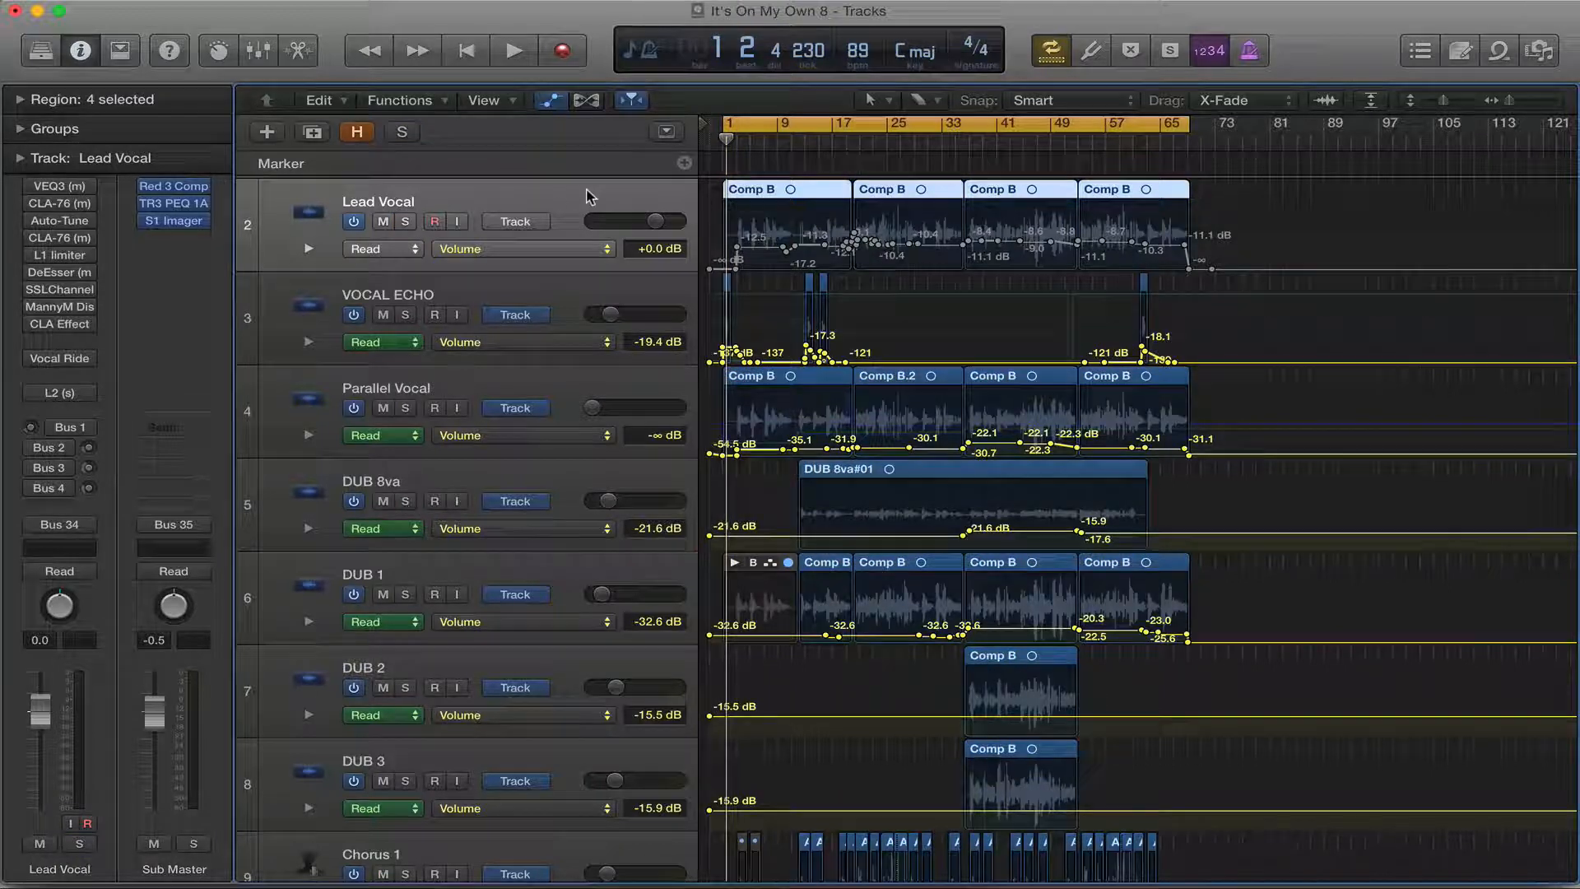
pyautogui.press('space')
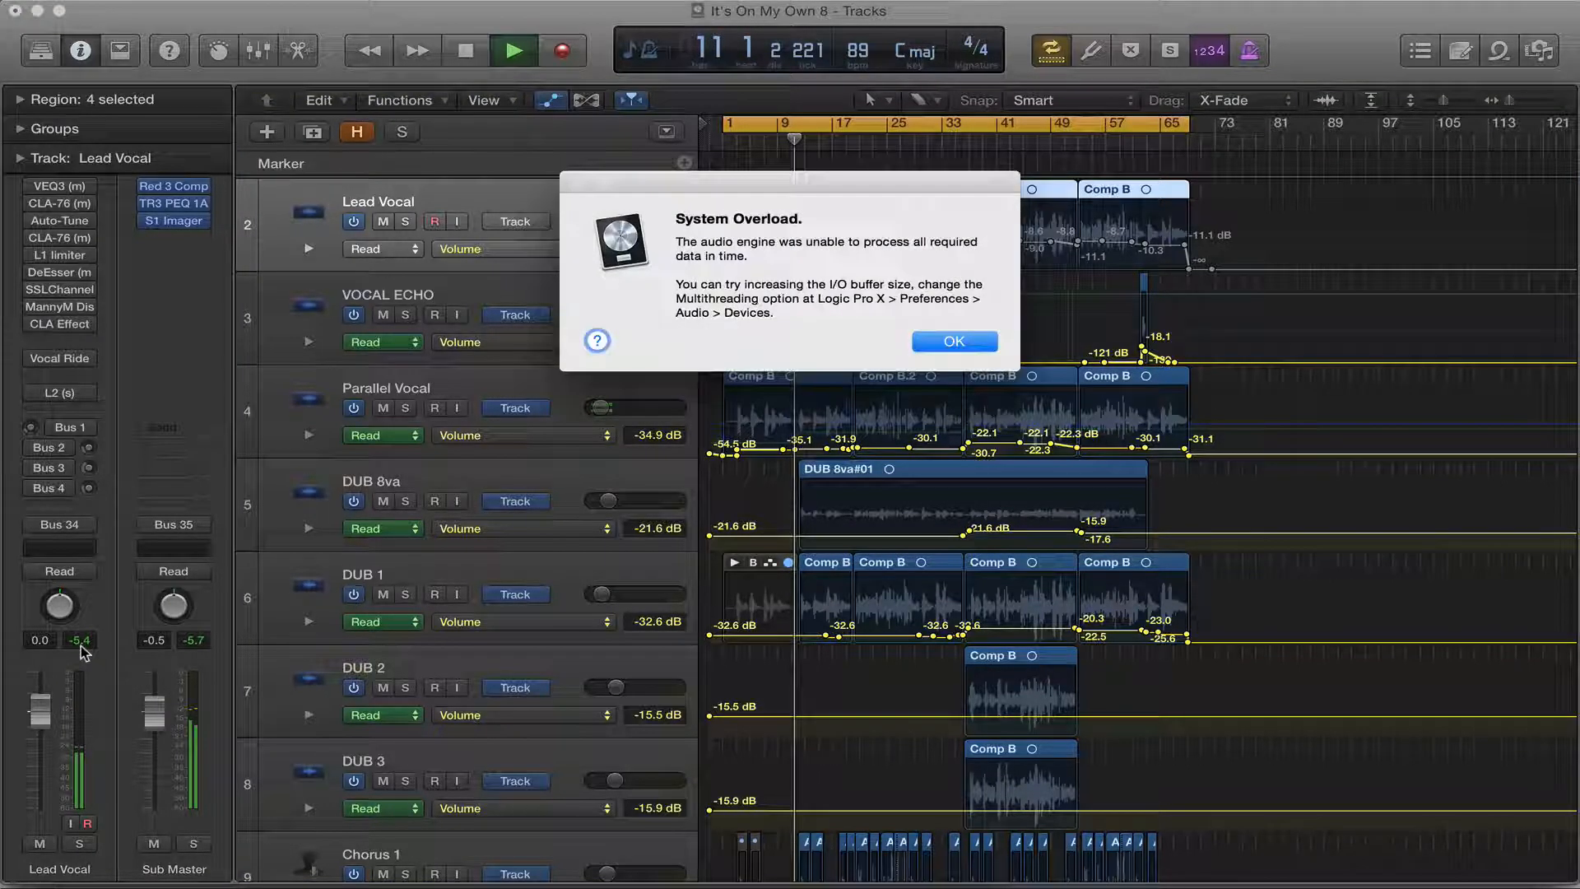
pyautogui.press('Return')
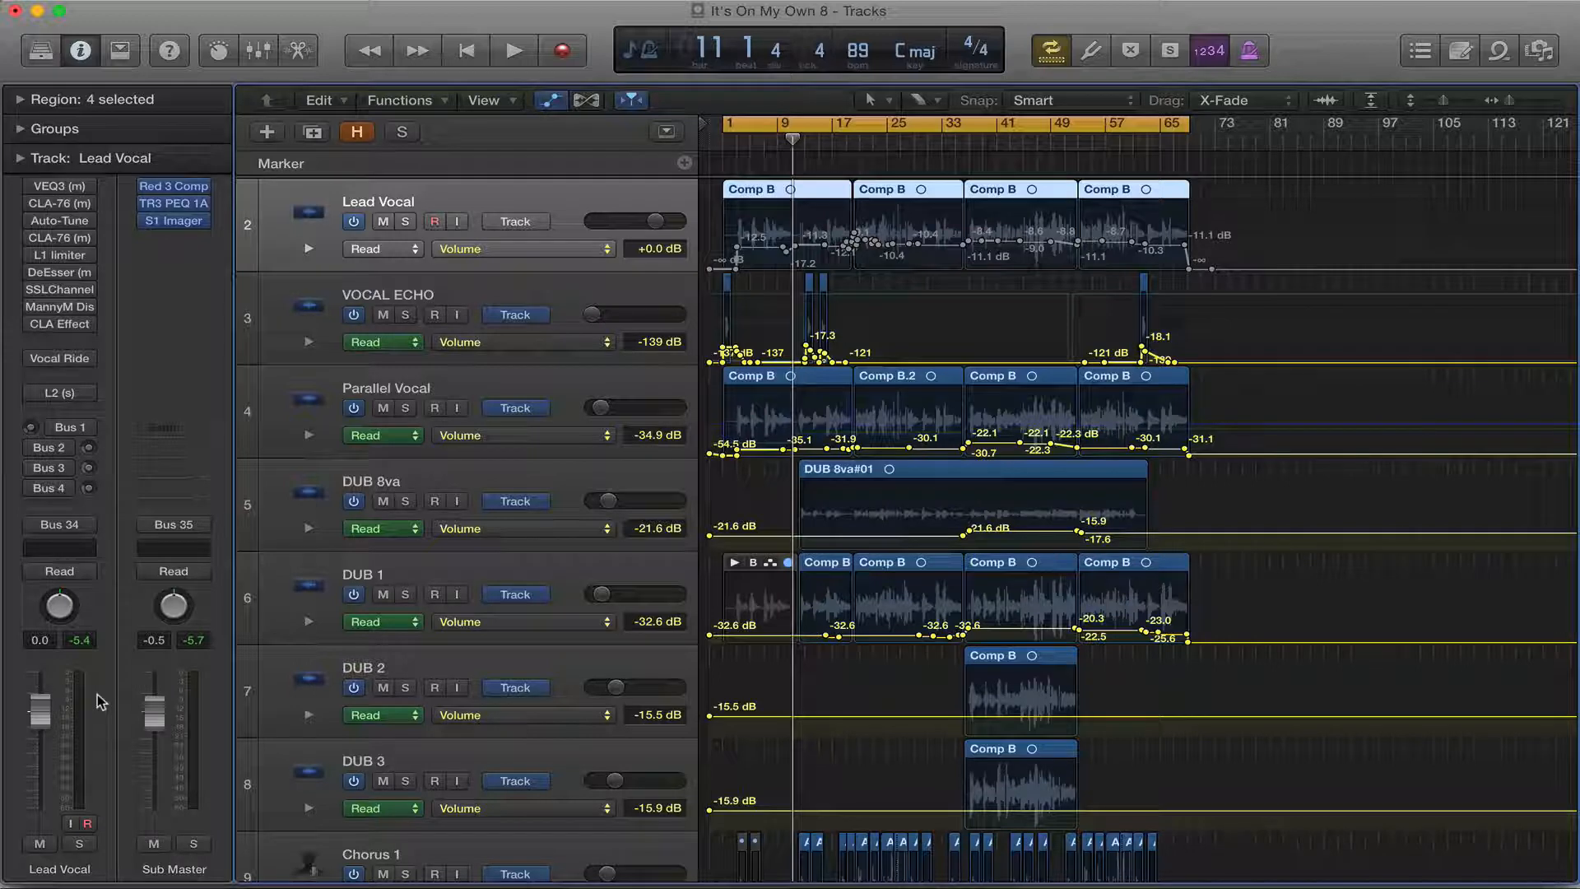
pyautogui.click(779, 130)
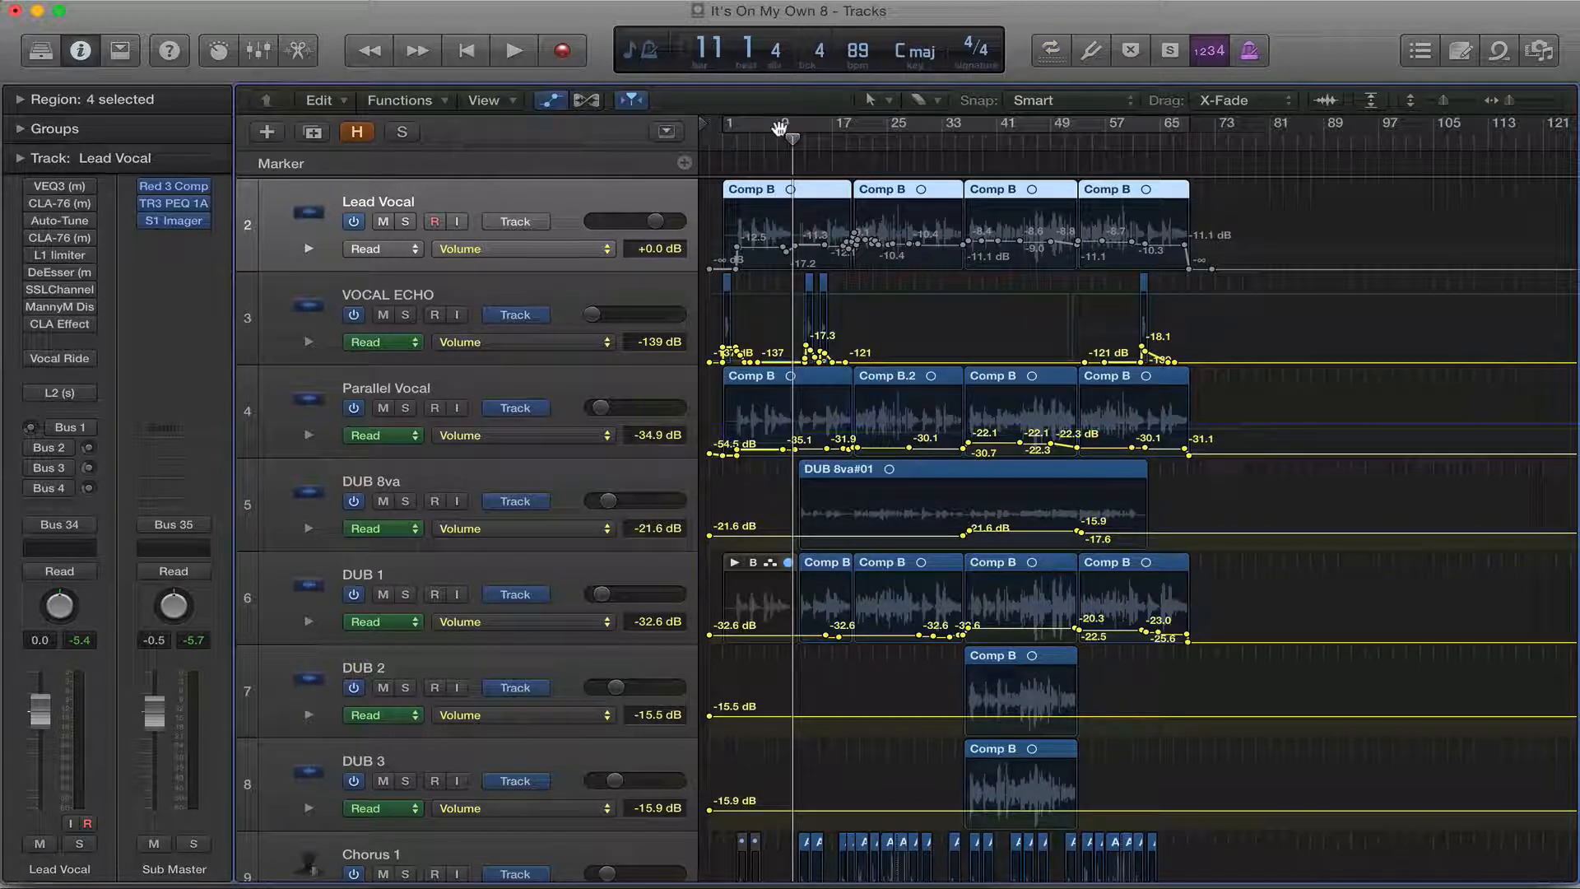
pyautogui.press('space')
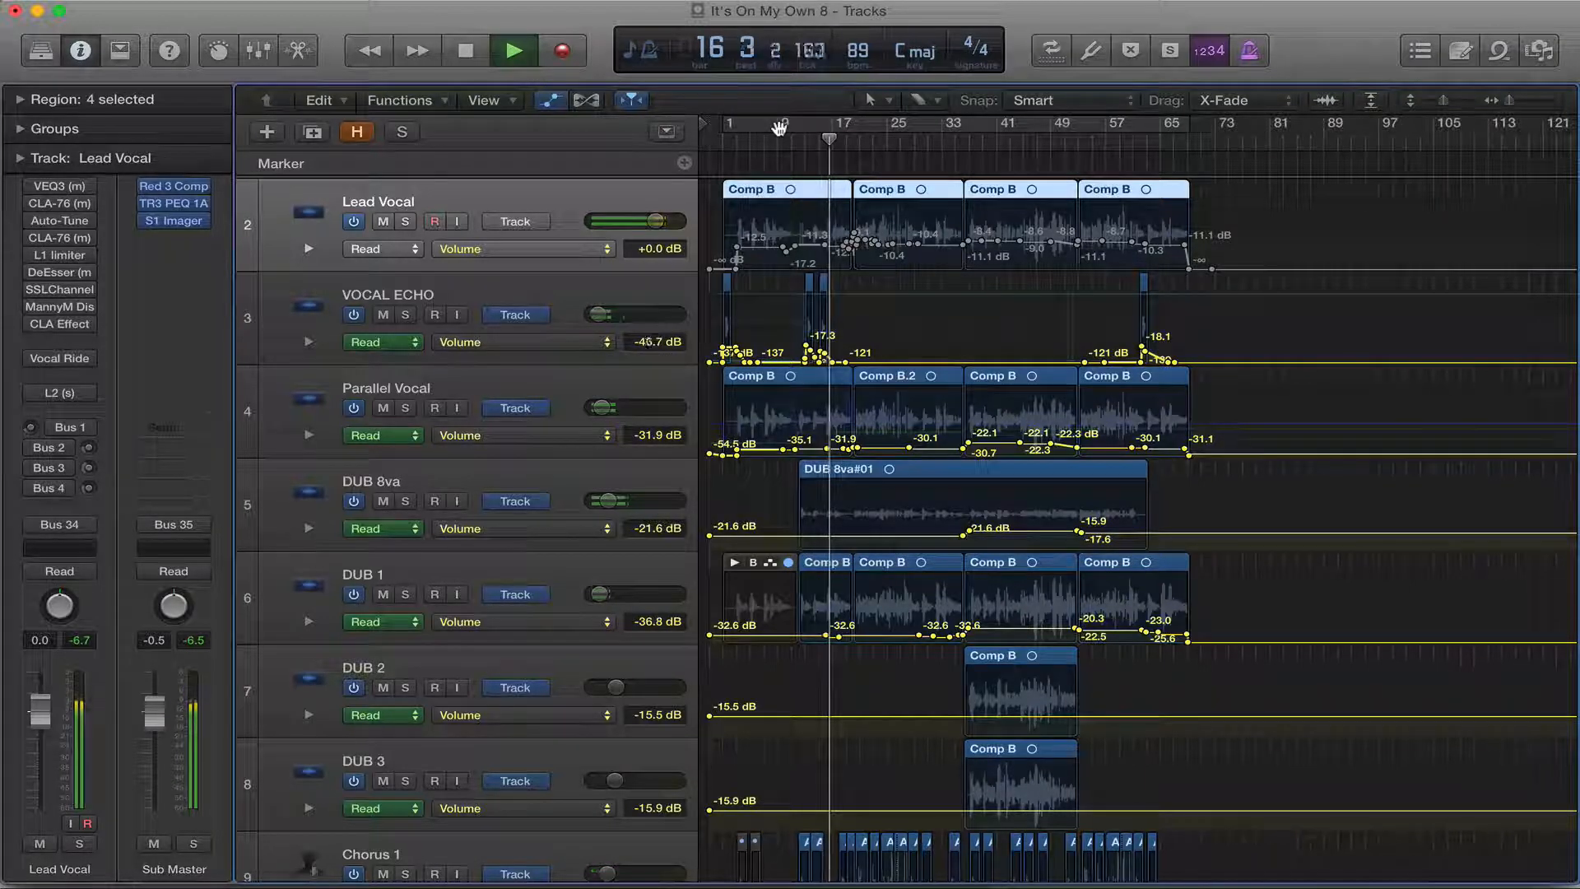
pyautogui.press('space')
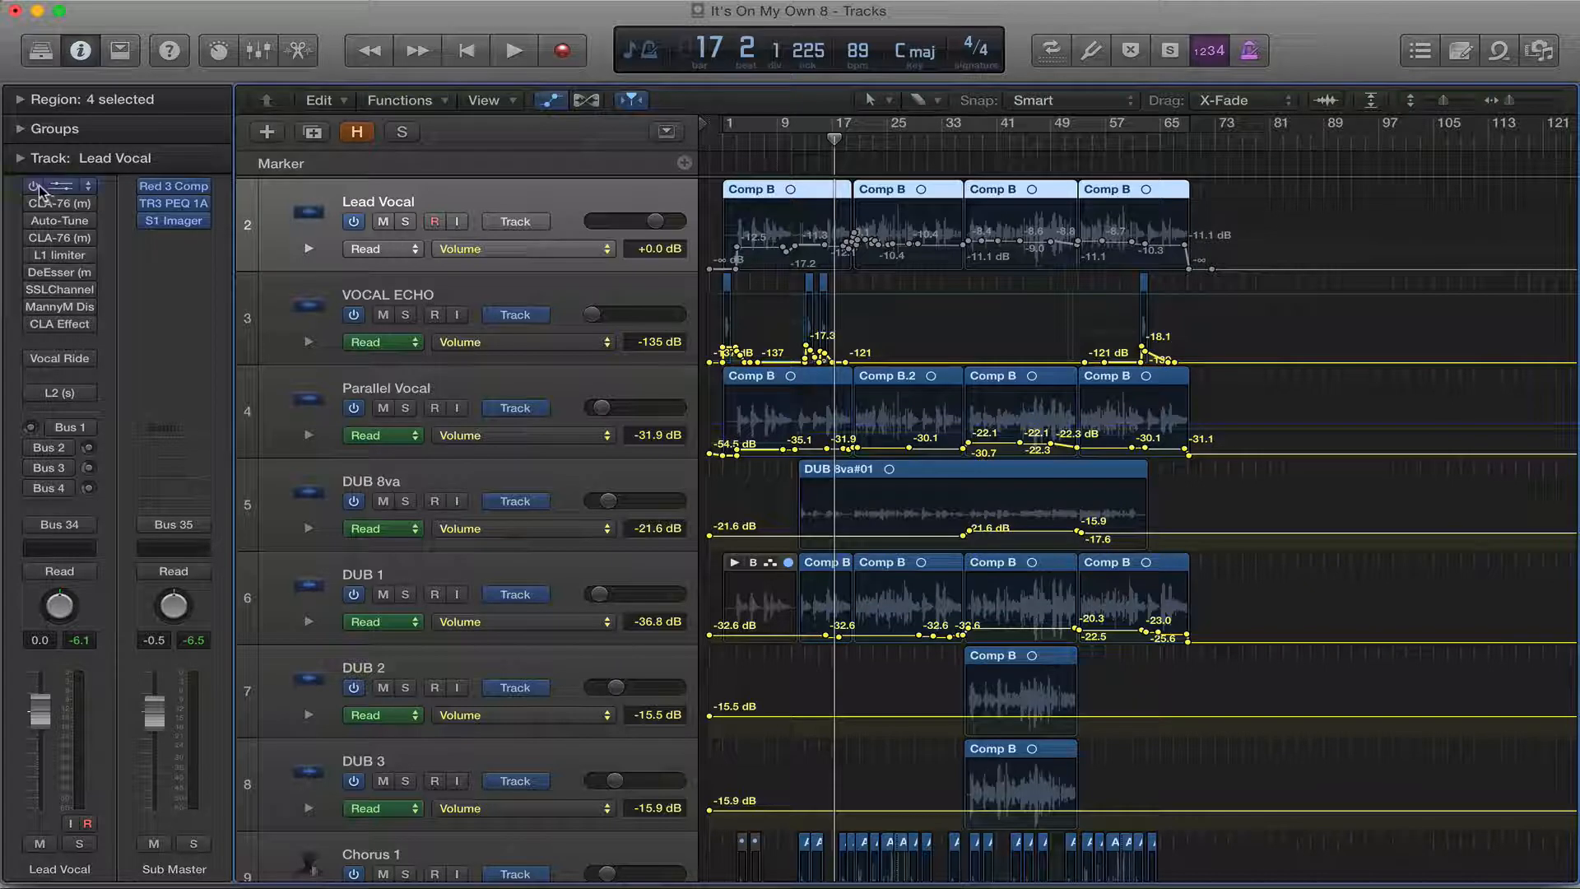
# Step: Enable the VEQ3 equalizer on the Lead Vocal, examine its band and output settings, and close its window
pyautogui.click(62, 188)
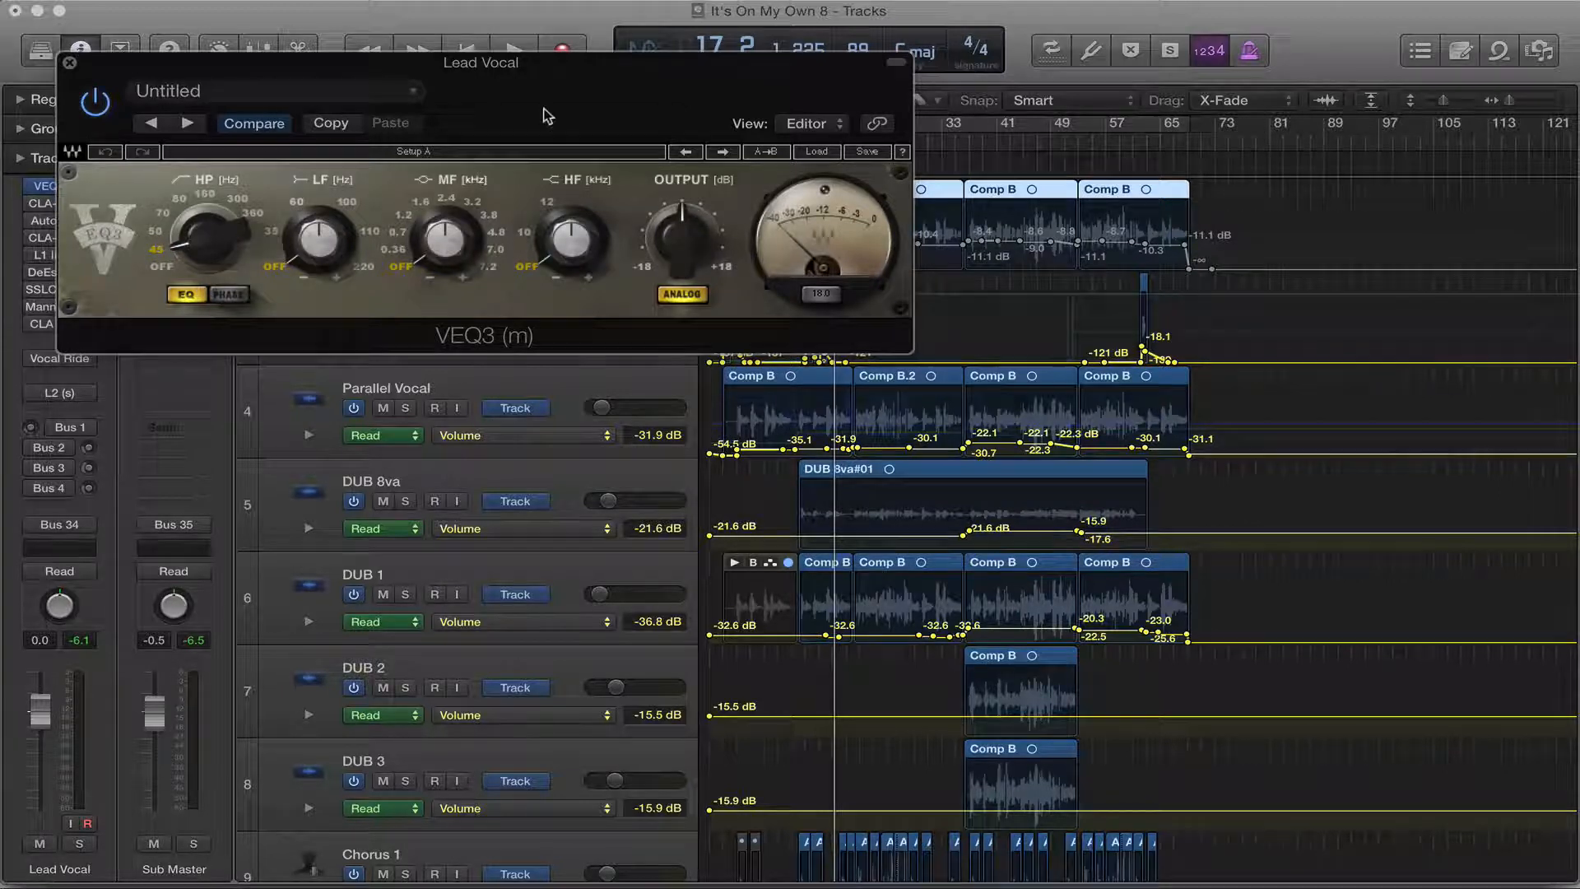
pyautogui.moveTo(548, 116); pyautogui.dragTo(557, 106)
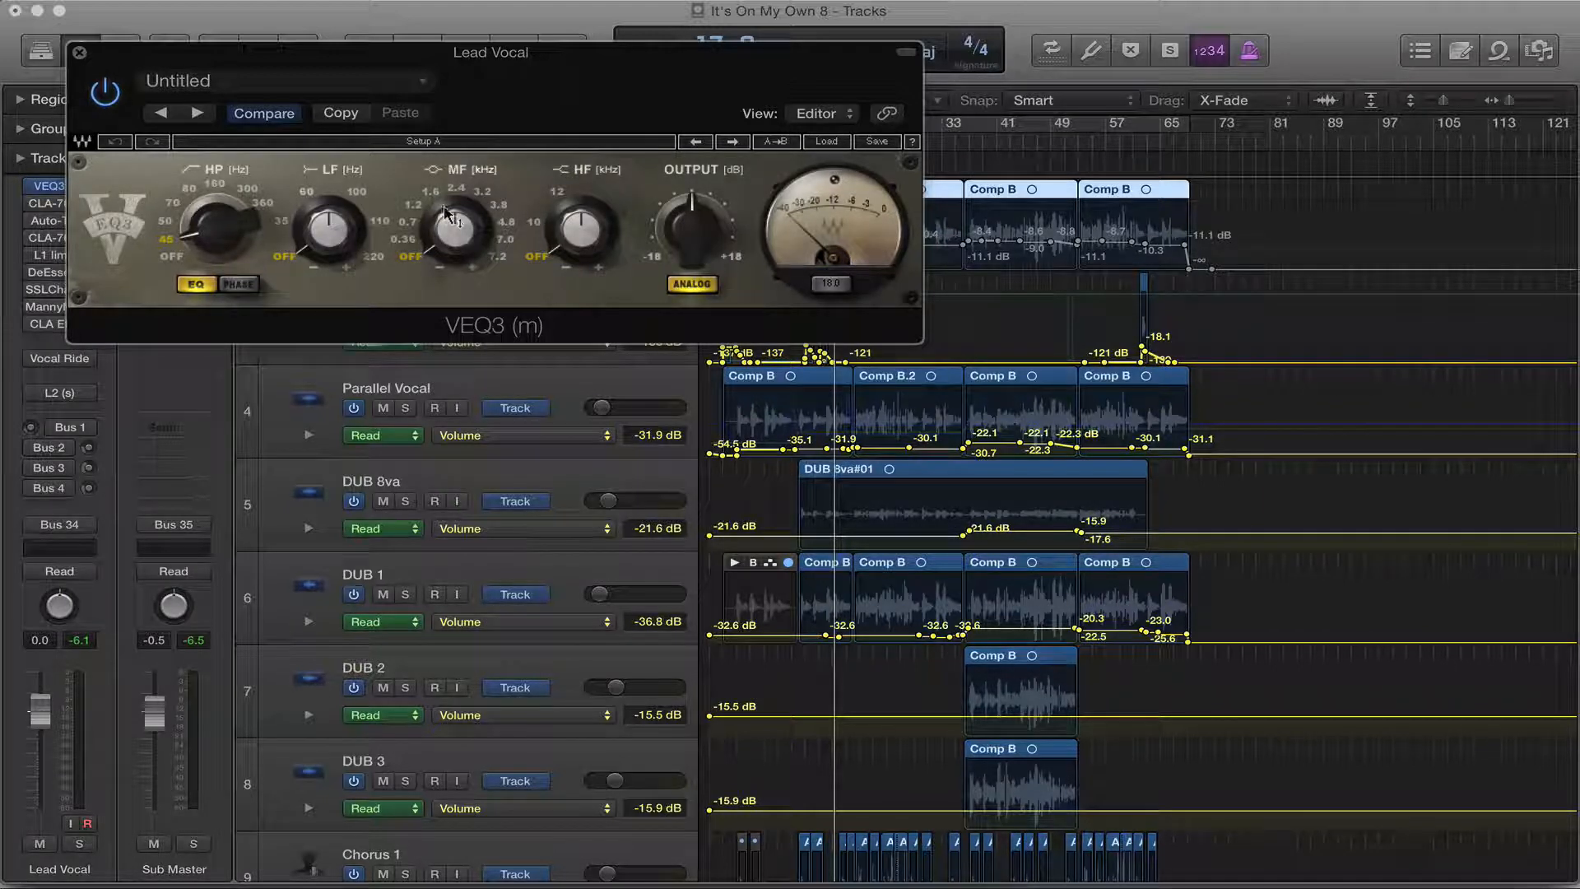
pyautogui.moveTo(447, 213)
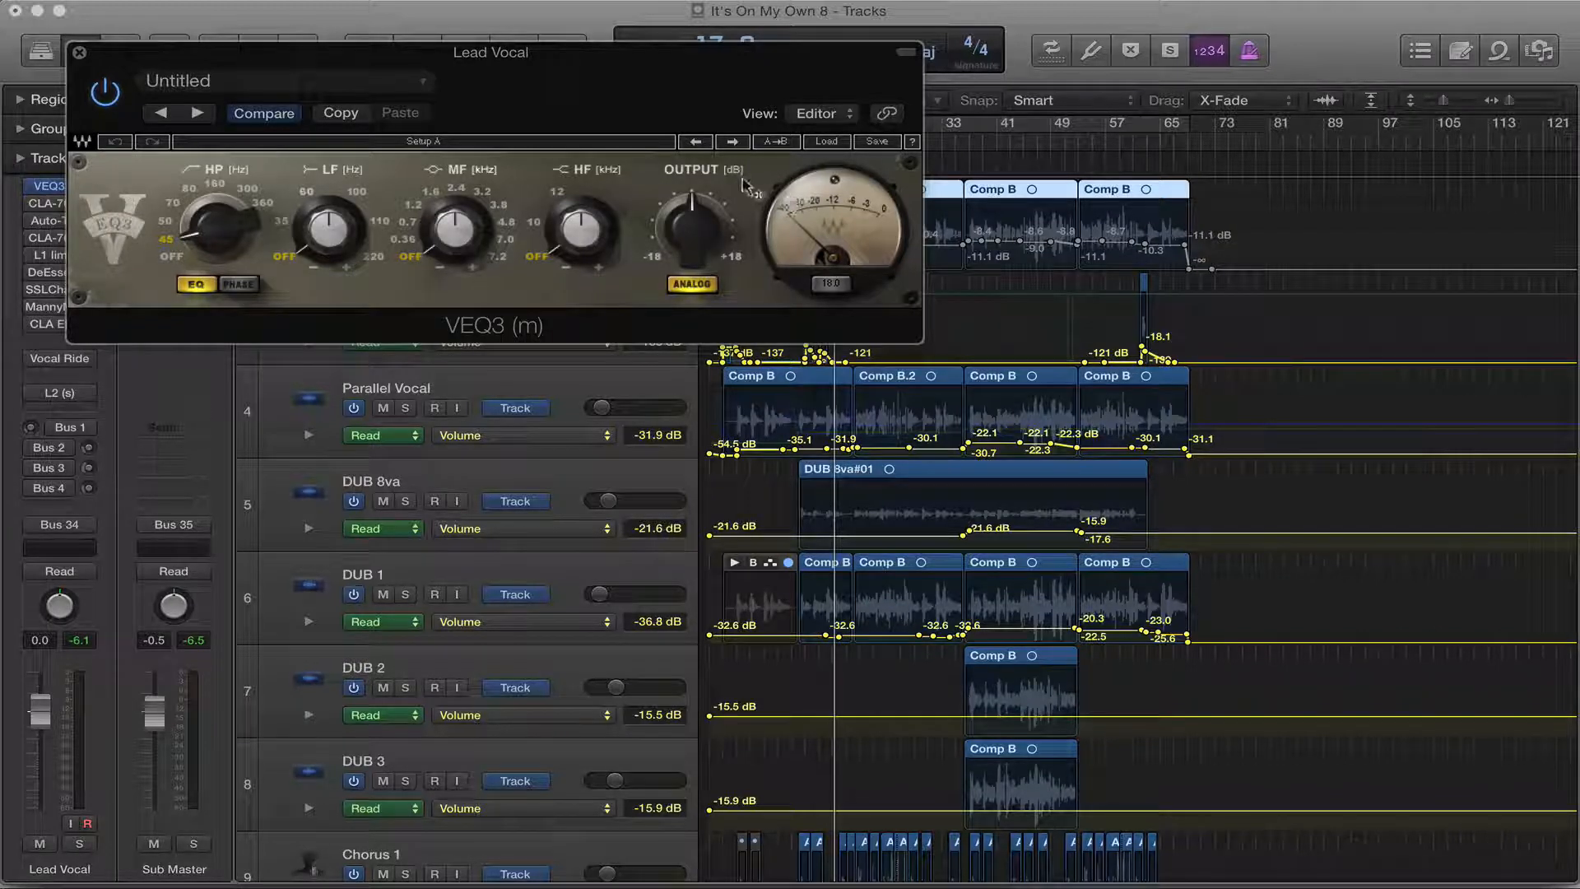
pyautogui.moveTo(745, 190)
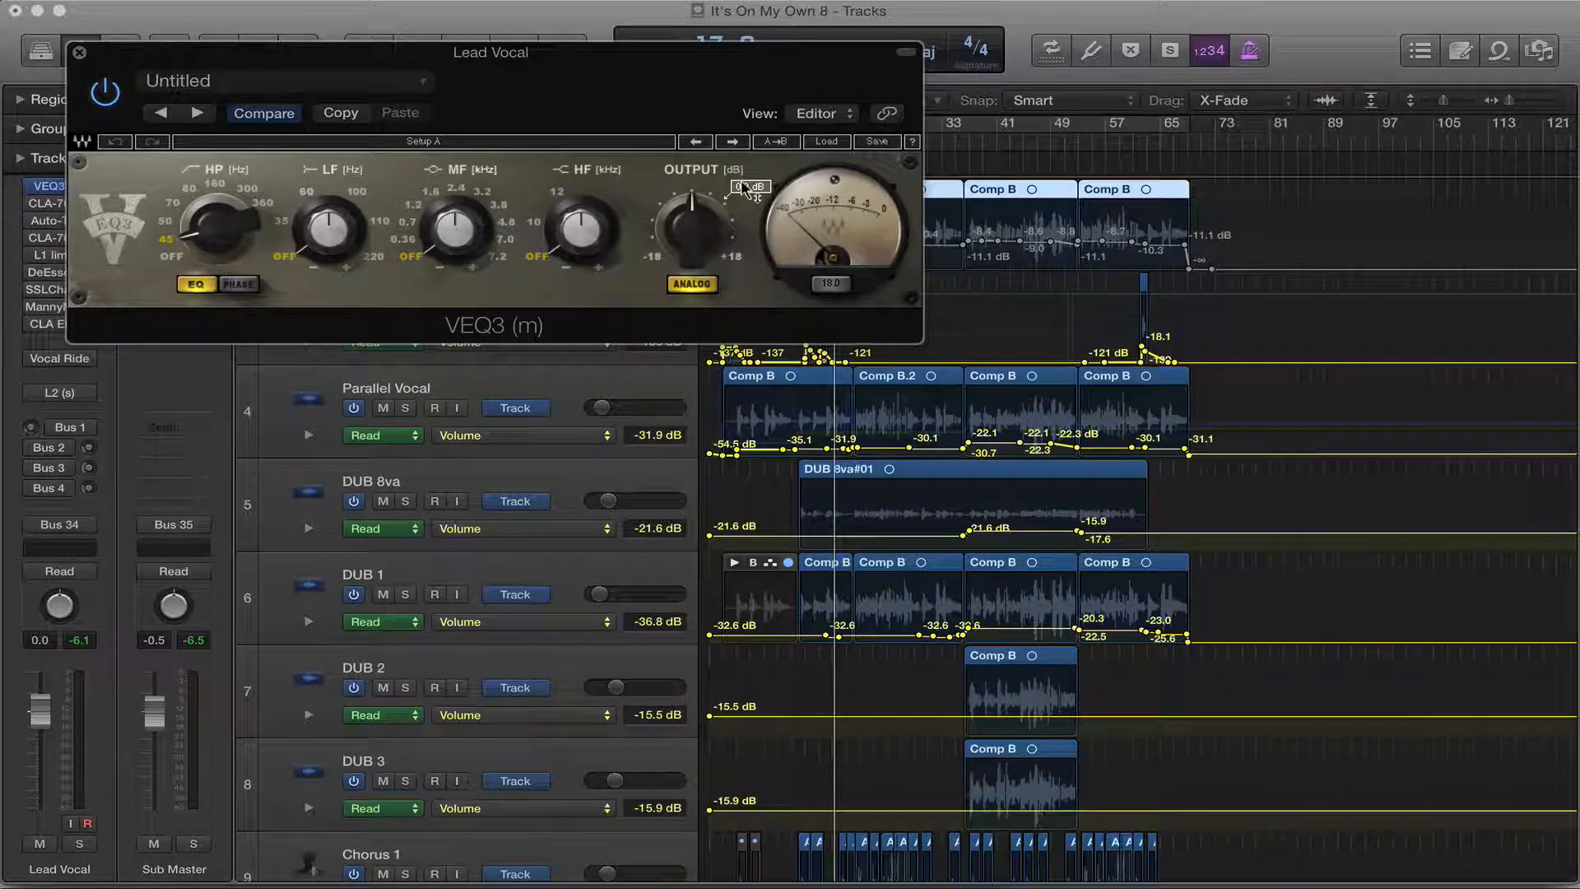
pyautogui.click(79, 55)
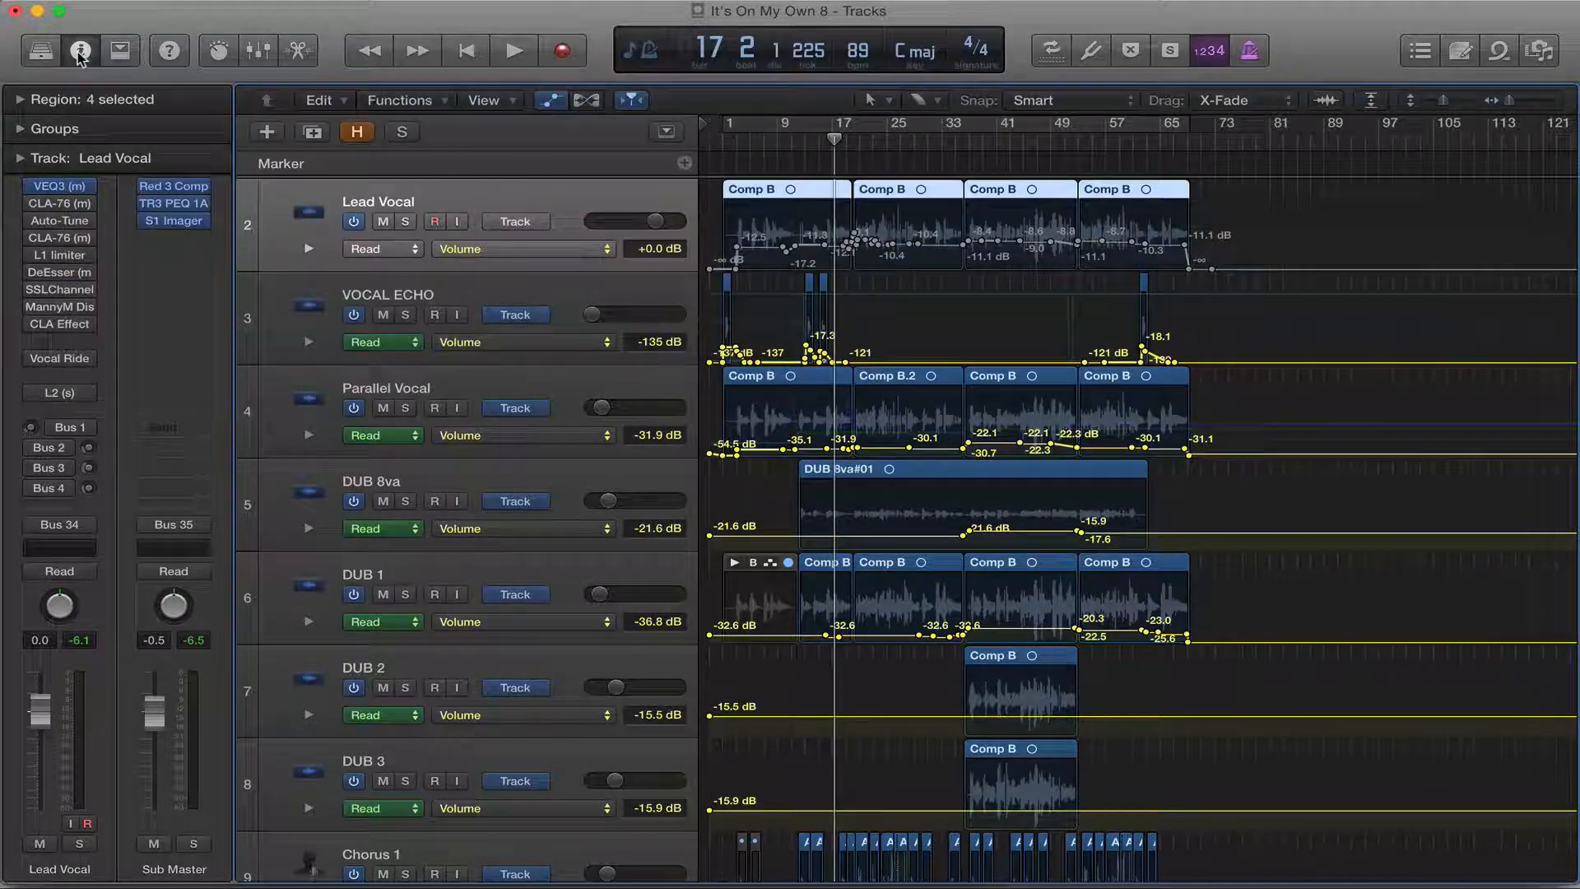
# Step: Enable the first CLA-76 compressor on the Lead Vocal and open its window to examine the input and output settings
pyautogui.click(34, 204)
pyautogui.click(60, 206)
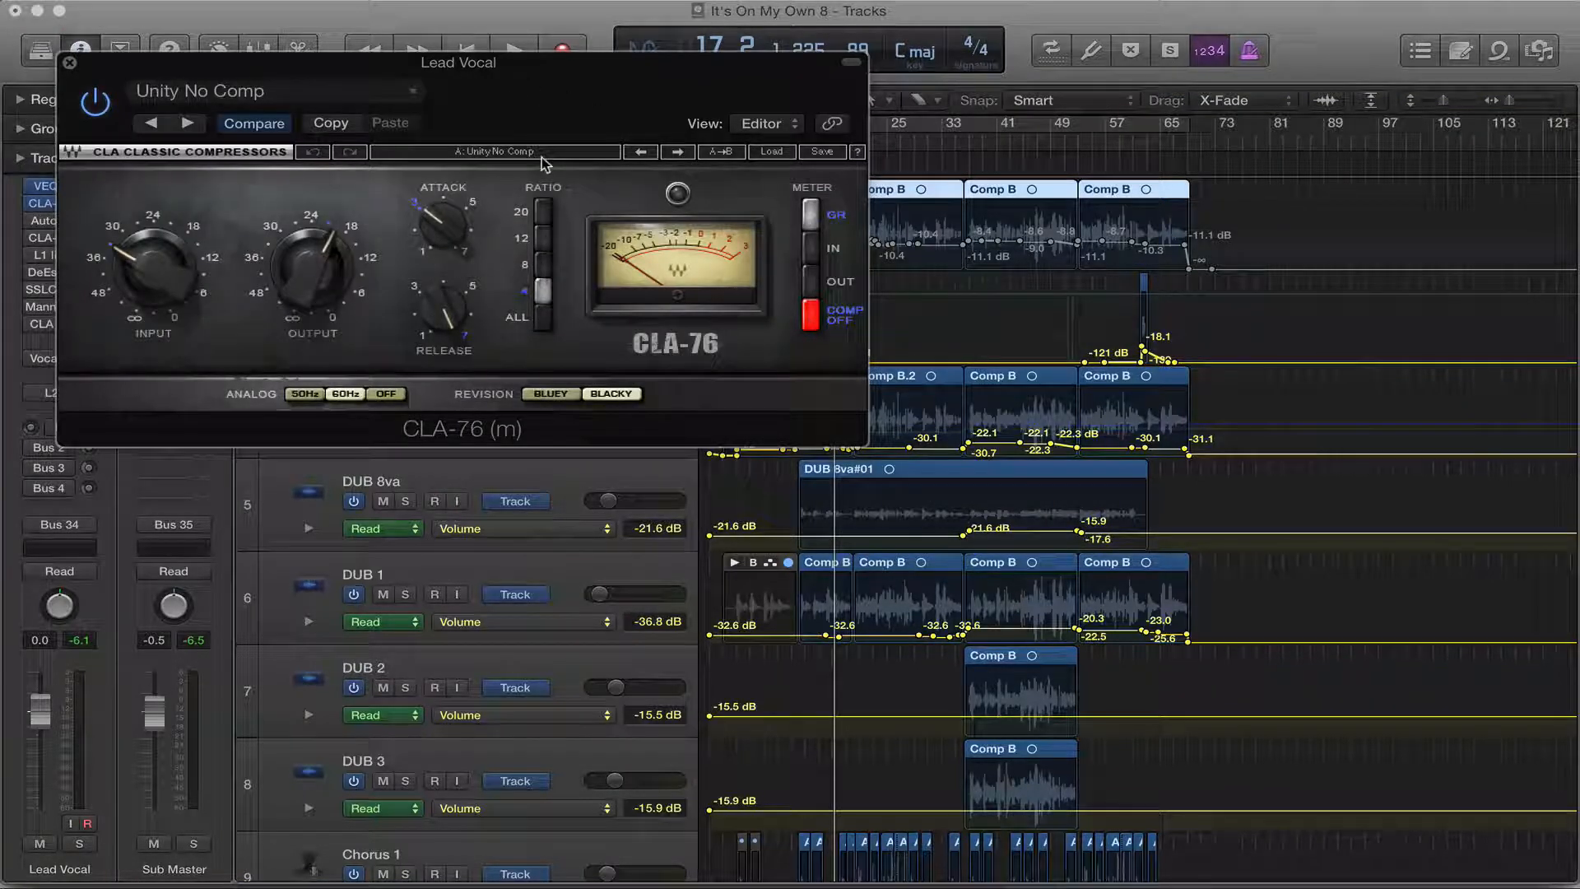
pyautogui.moveTo(512, 78); pyautogui.dragTo(603, 106)
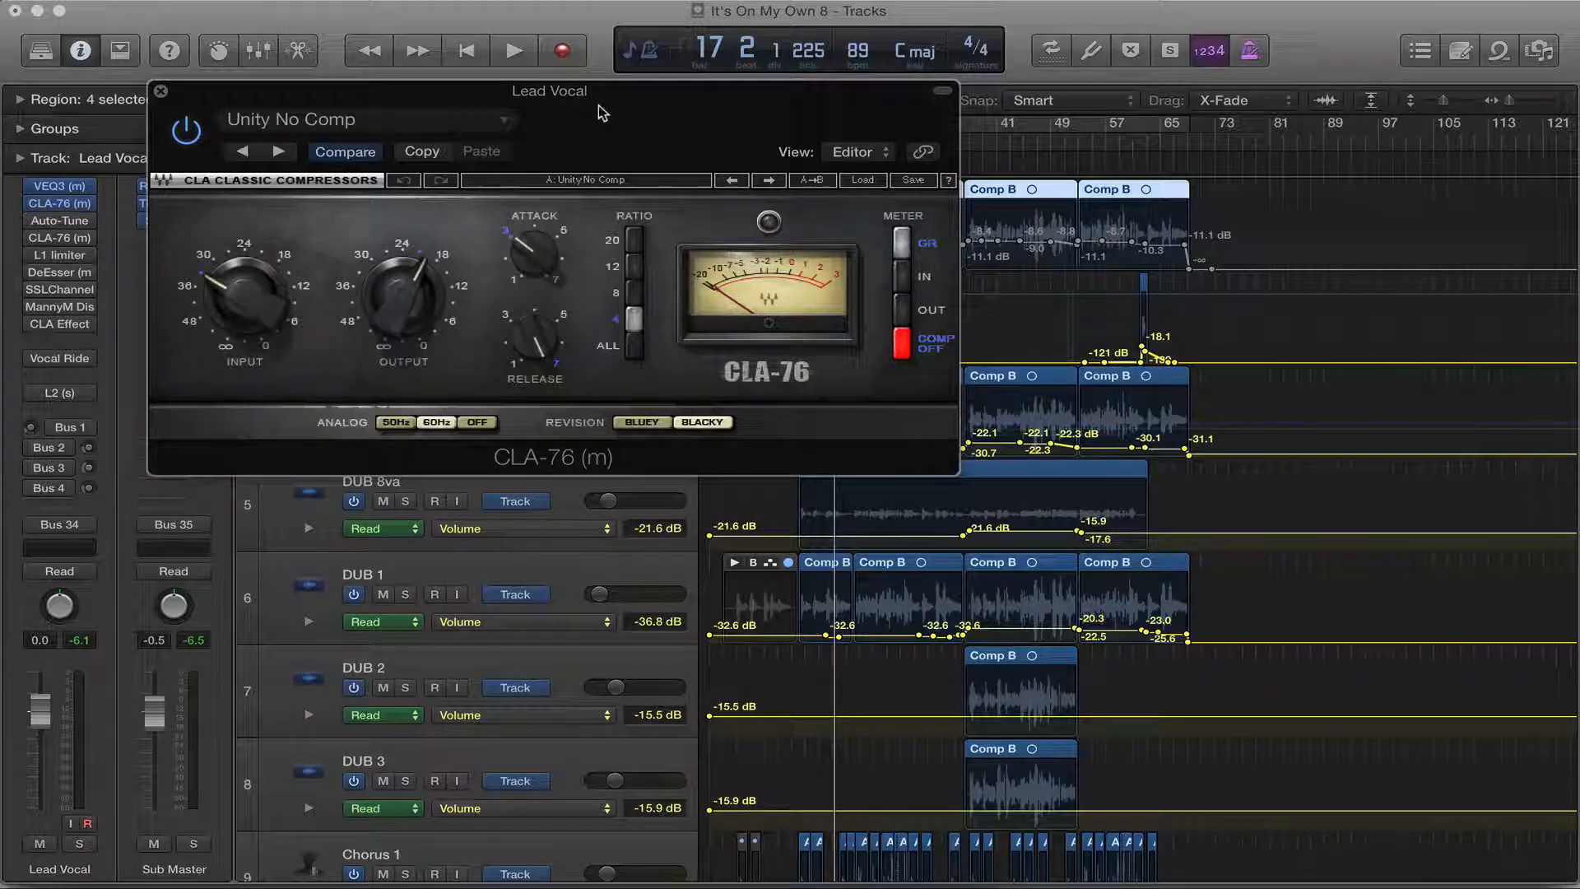
pyautogui.moveTo(599, 105); pyautogui.dragTo(569, 173)
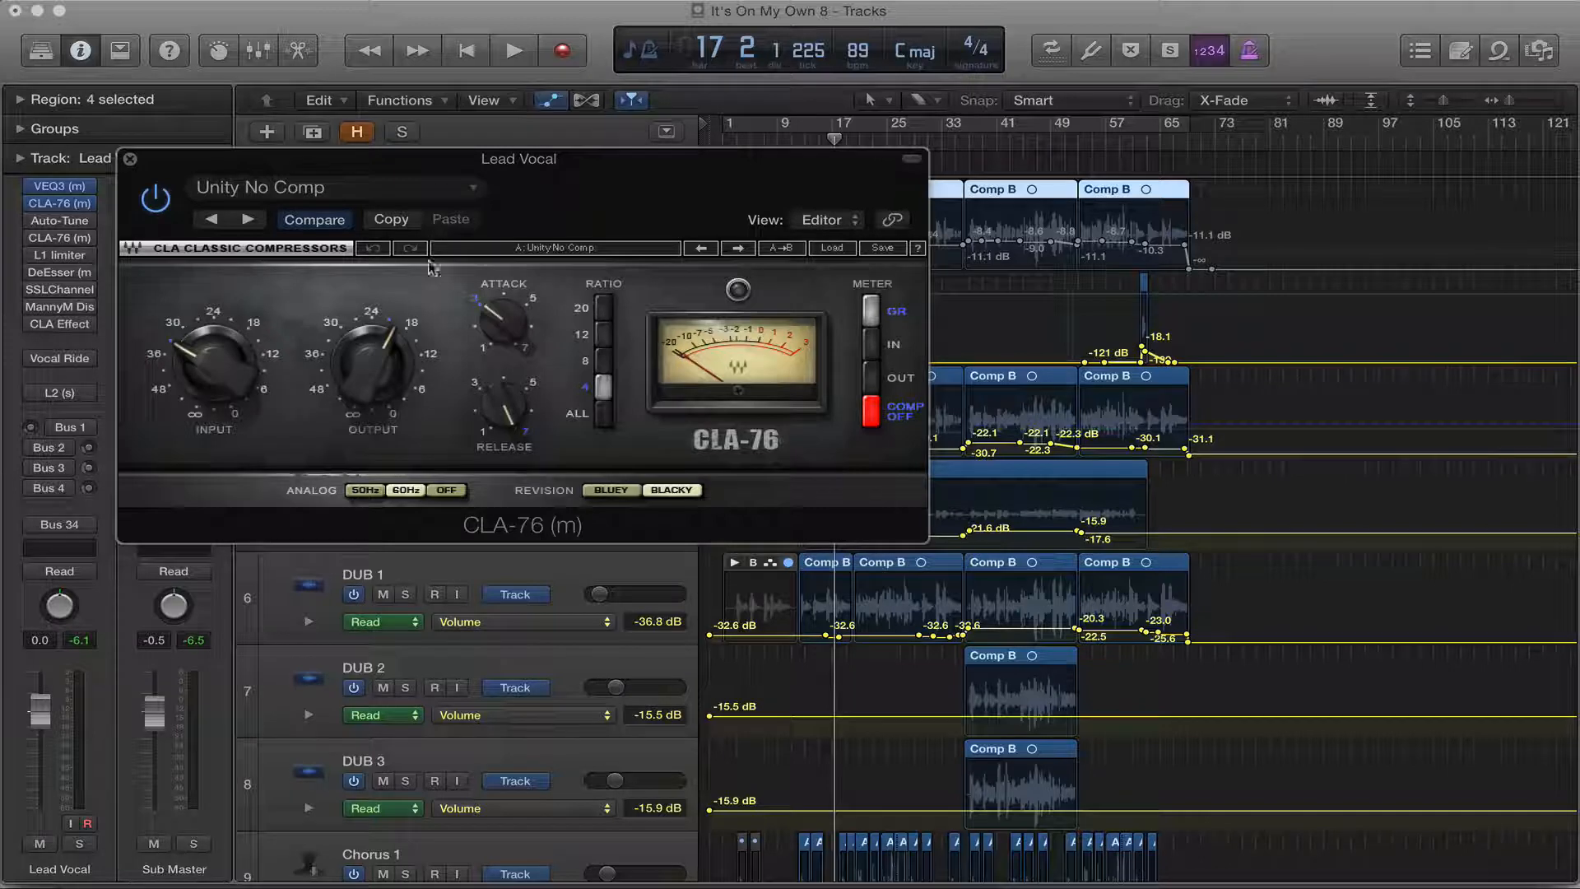
pyautogui.moveTo(247, 372)
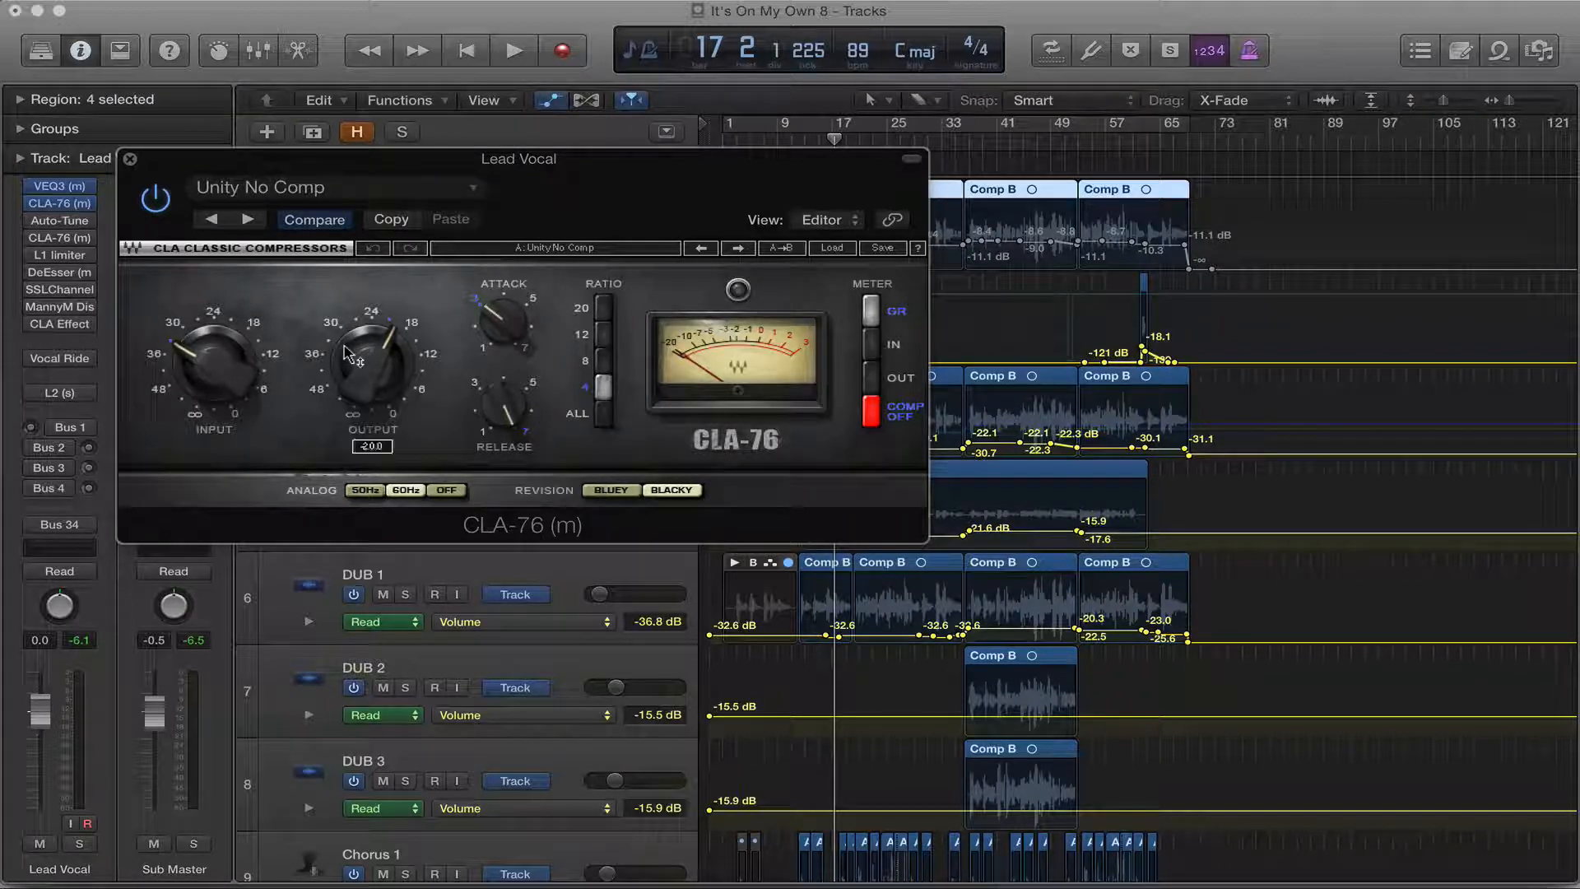
pyautogui.moveTo(425, 165); pyautogui.dragTo(413, 107)
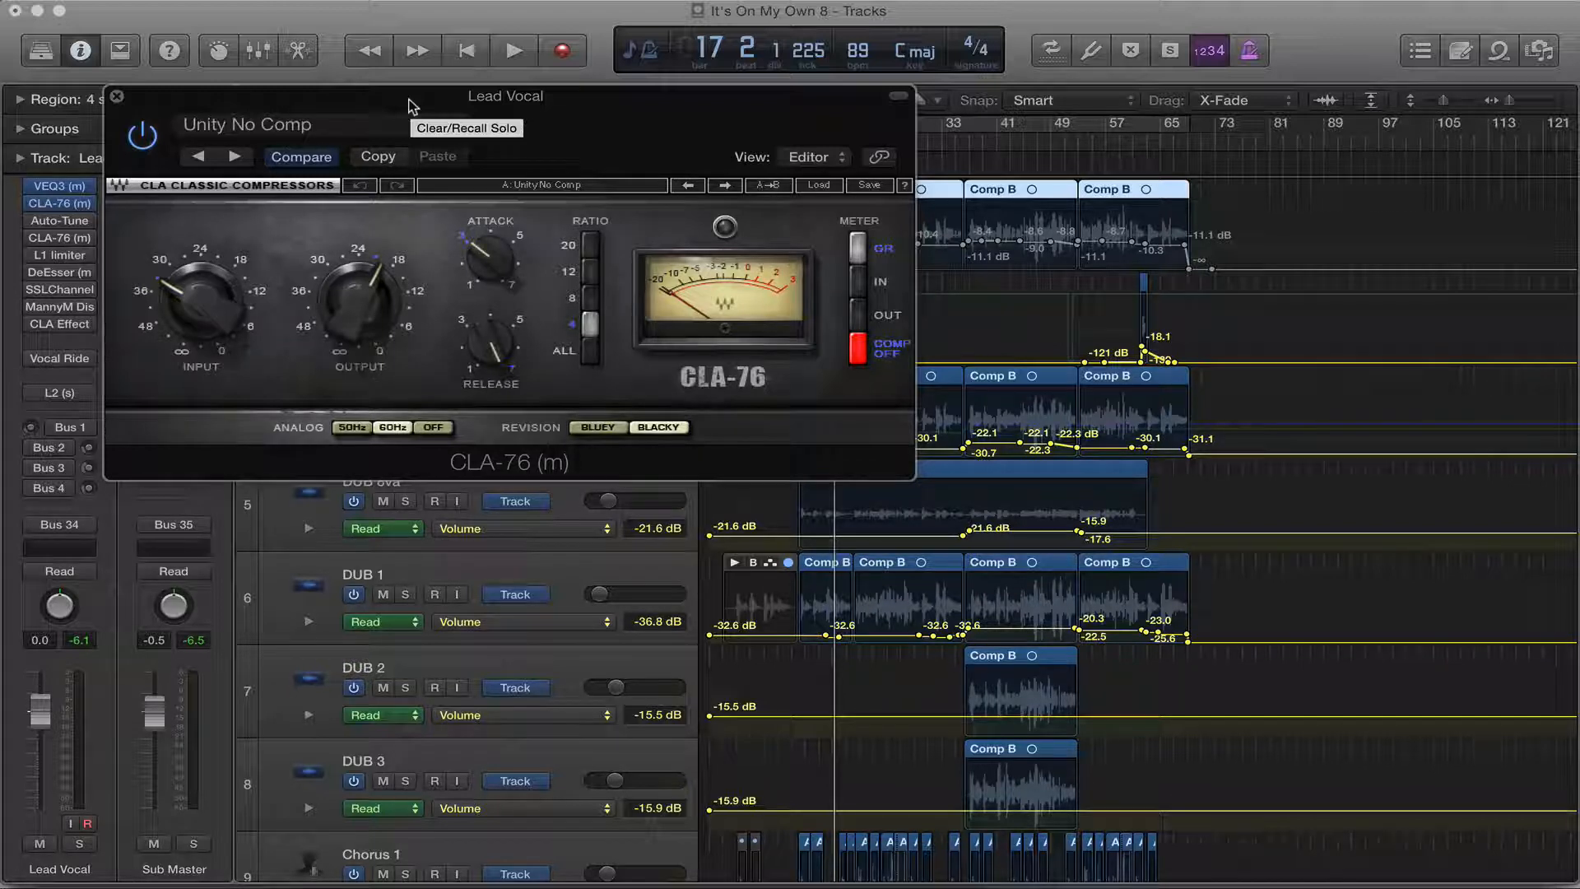
pyautogui.moveTo(409, 105); pyautogui.dragTo(555, 147)
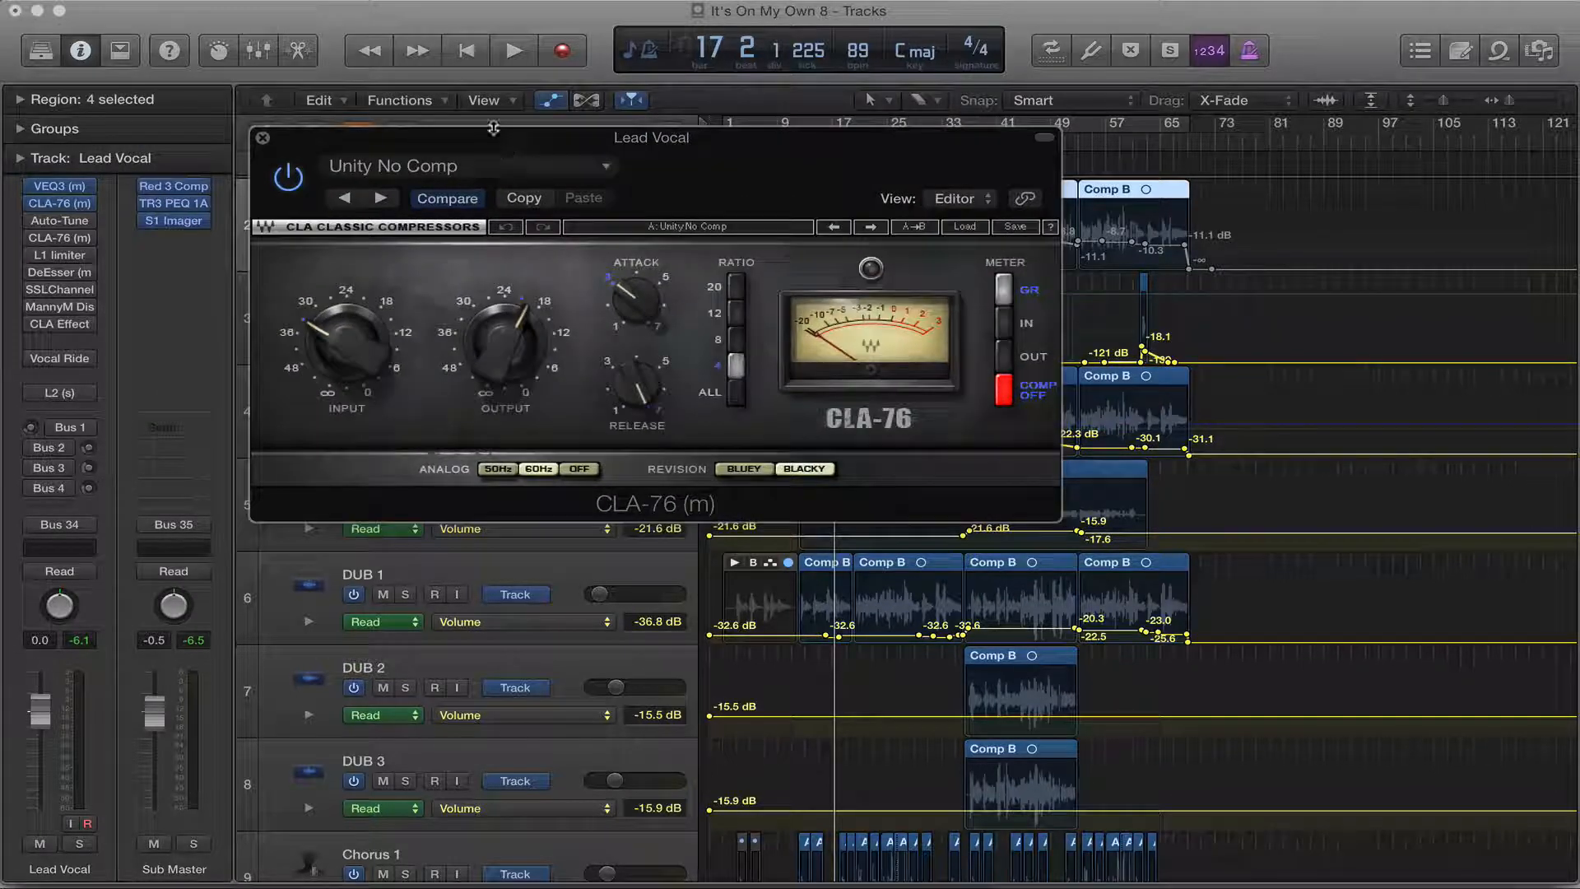
# Step: Review the VEQ3 equalizer settings again, close its window, and return to the CLA-76
pyautogui.moveTo(34, 205)
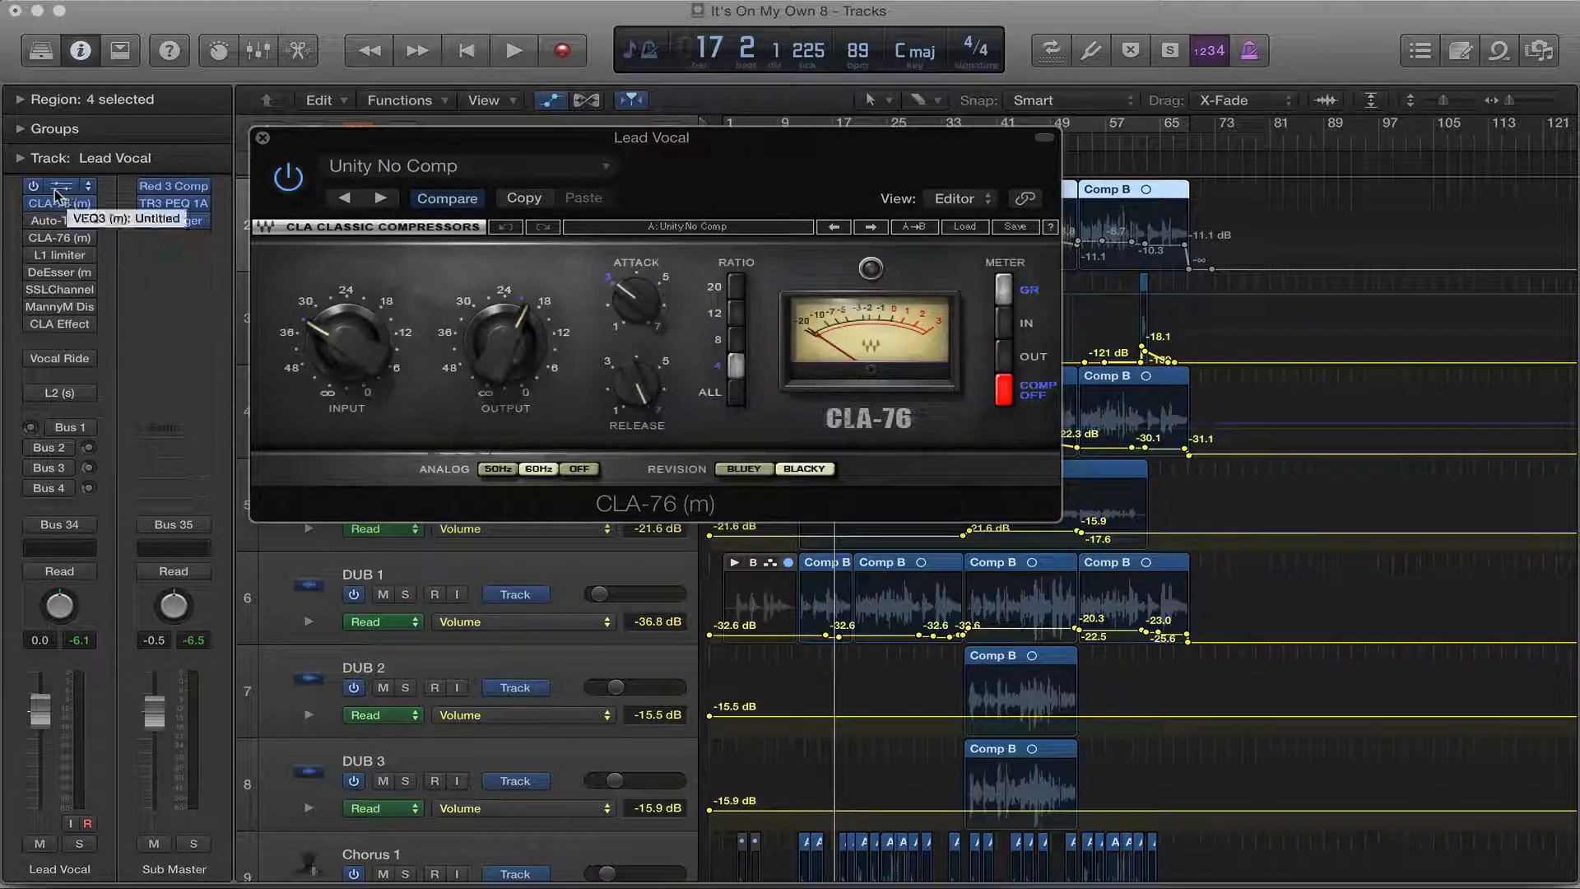
pyautogui.click(58, 191)
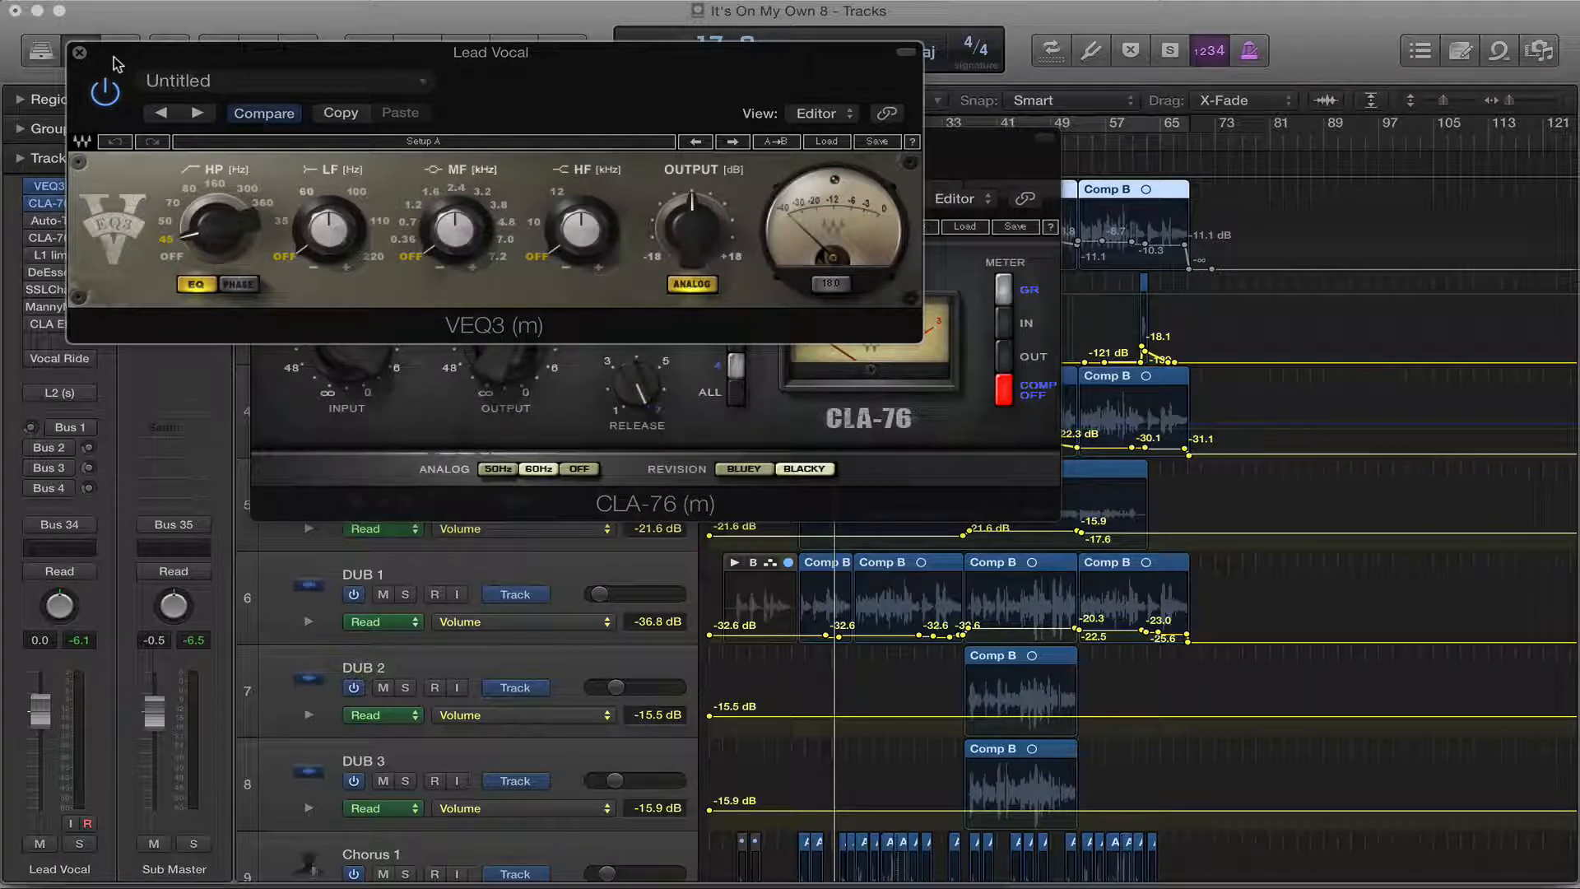
pyautogui.click(80, 52)
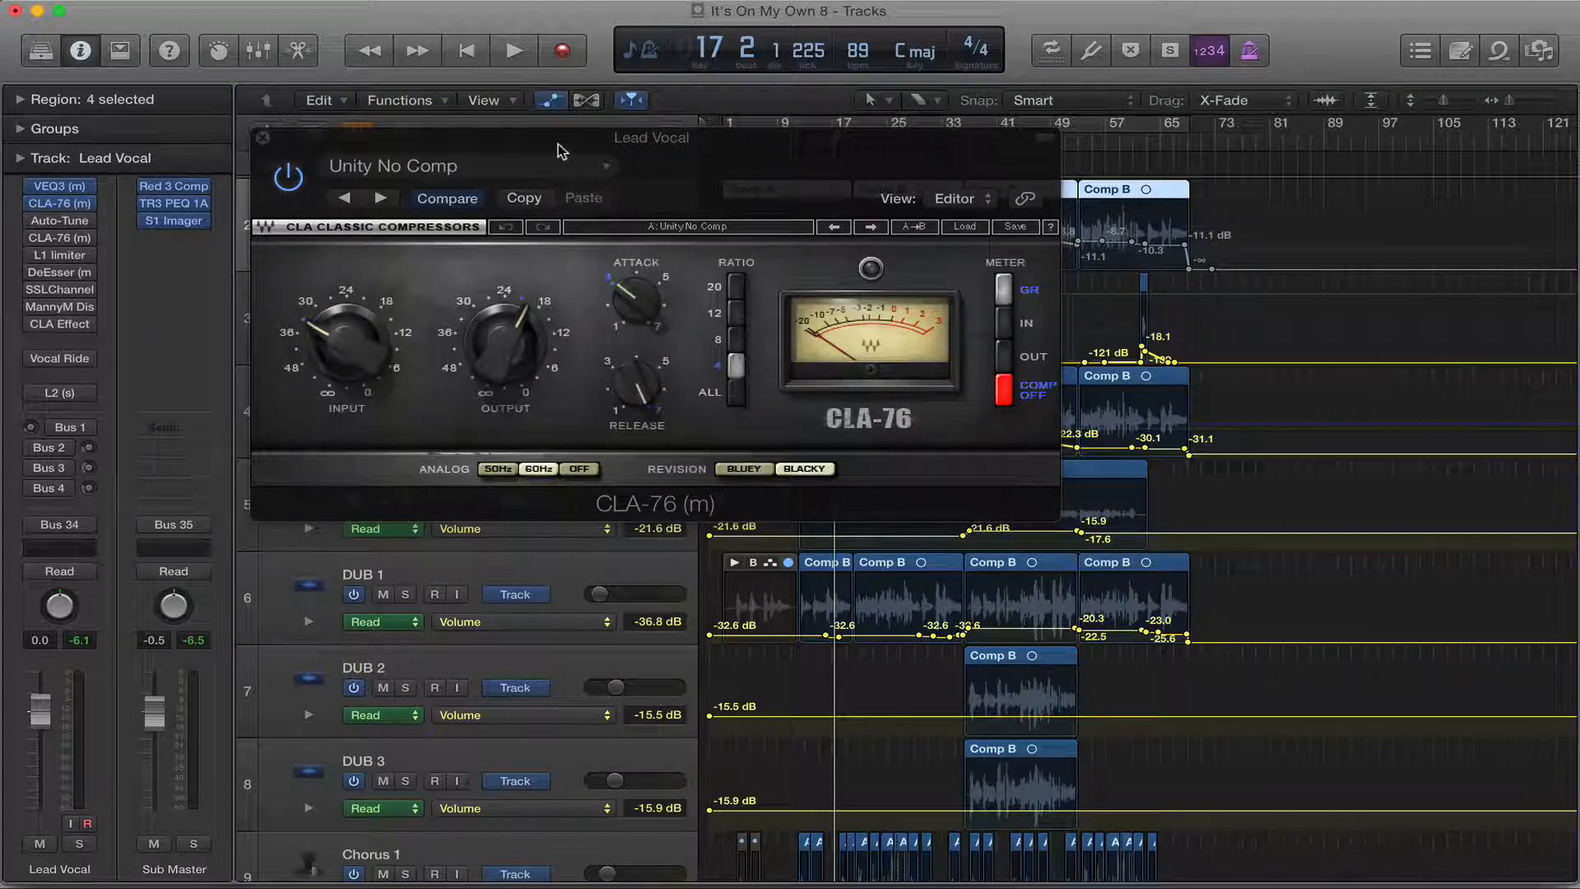
pyautogui.moveTo(558, 145); pyautogui.dragTo(492, 127)
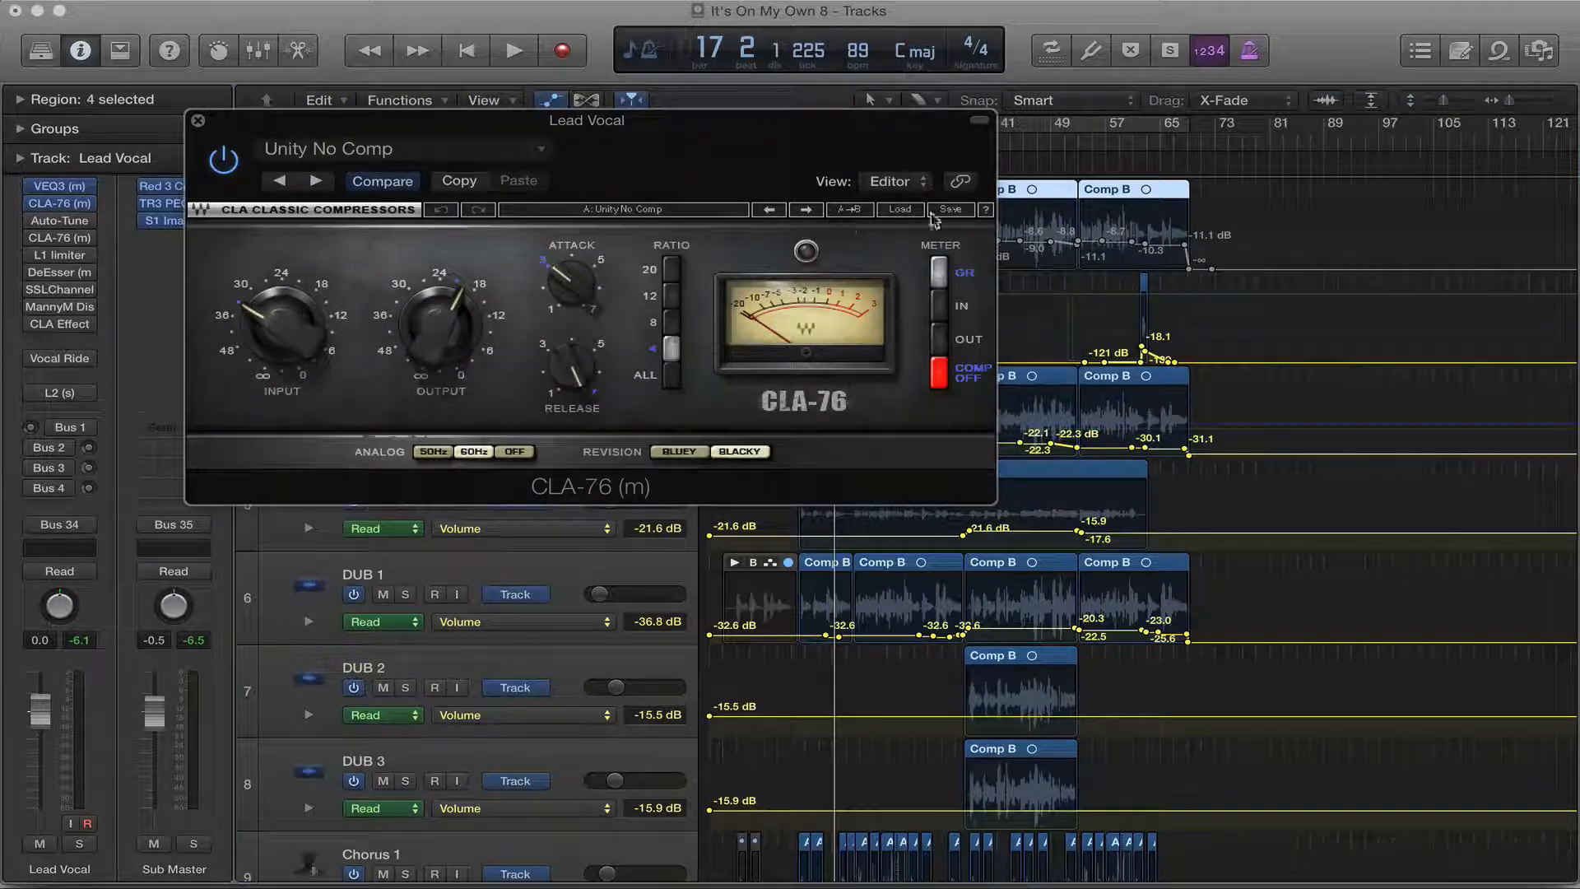
# Step: Load the Unity No Comp factory preset from the Blacky group in the CLA-76 compressor
pyautogui.click(906, 210)
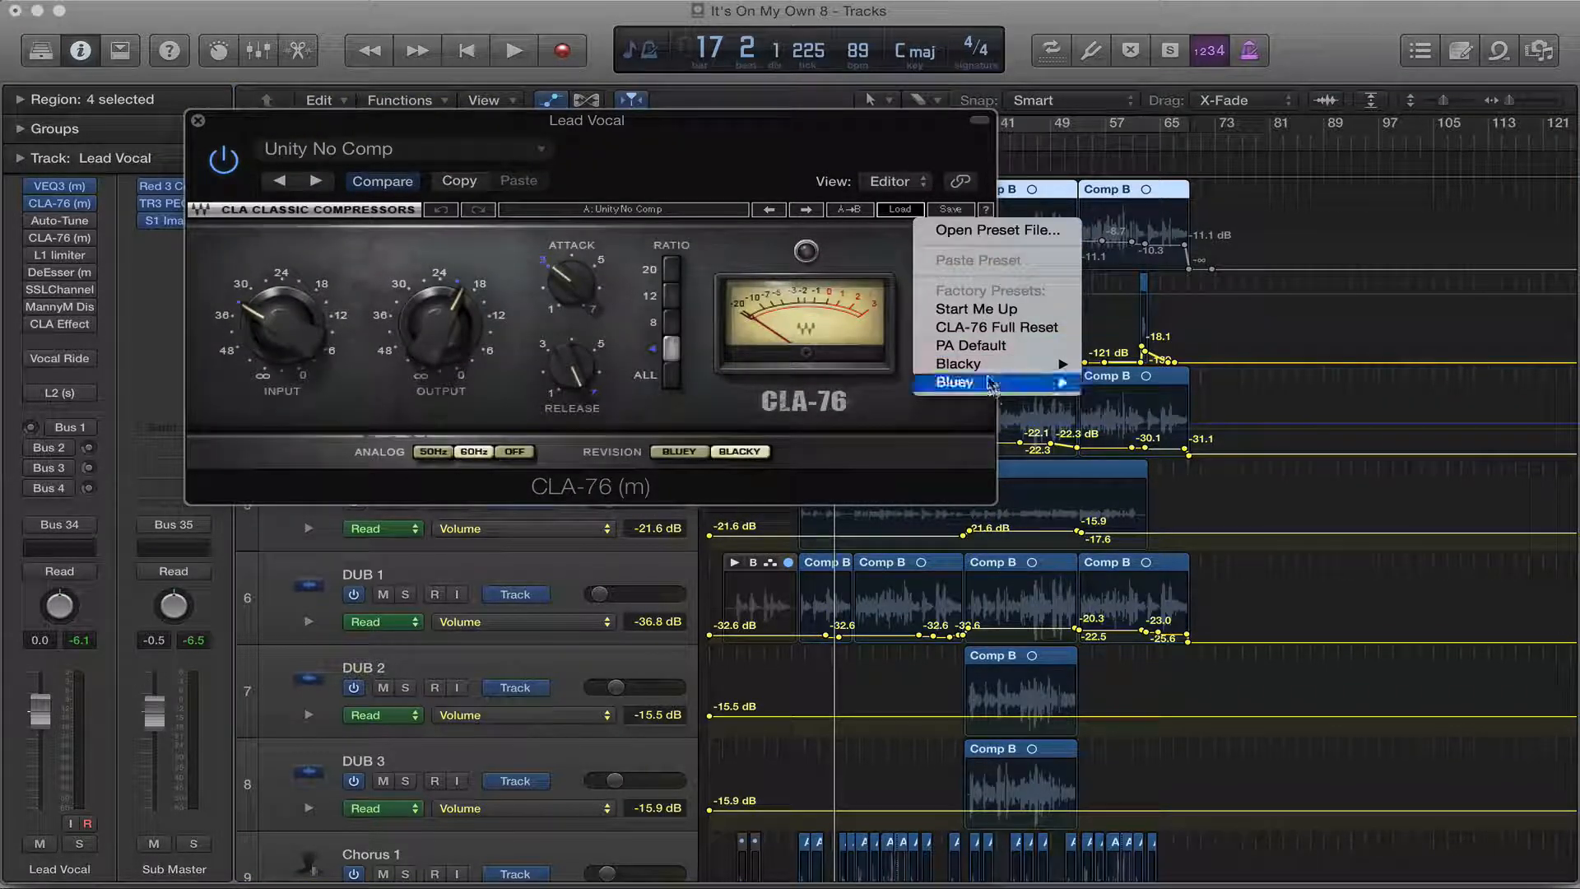
pyautogui.moveTo(988, 373)
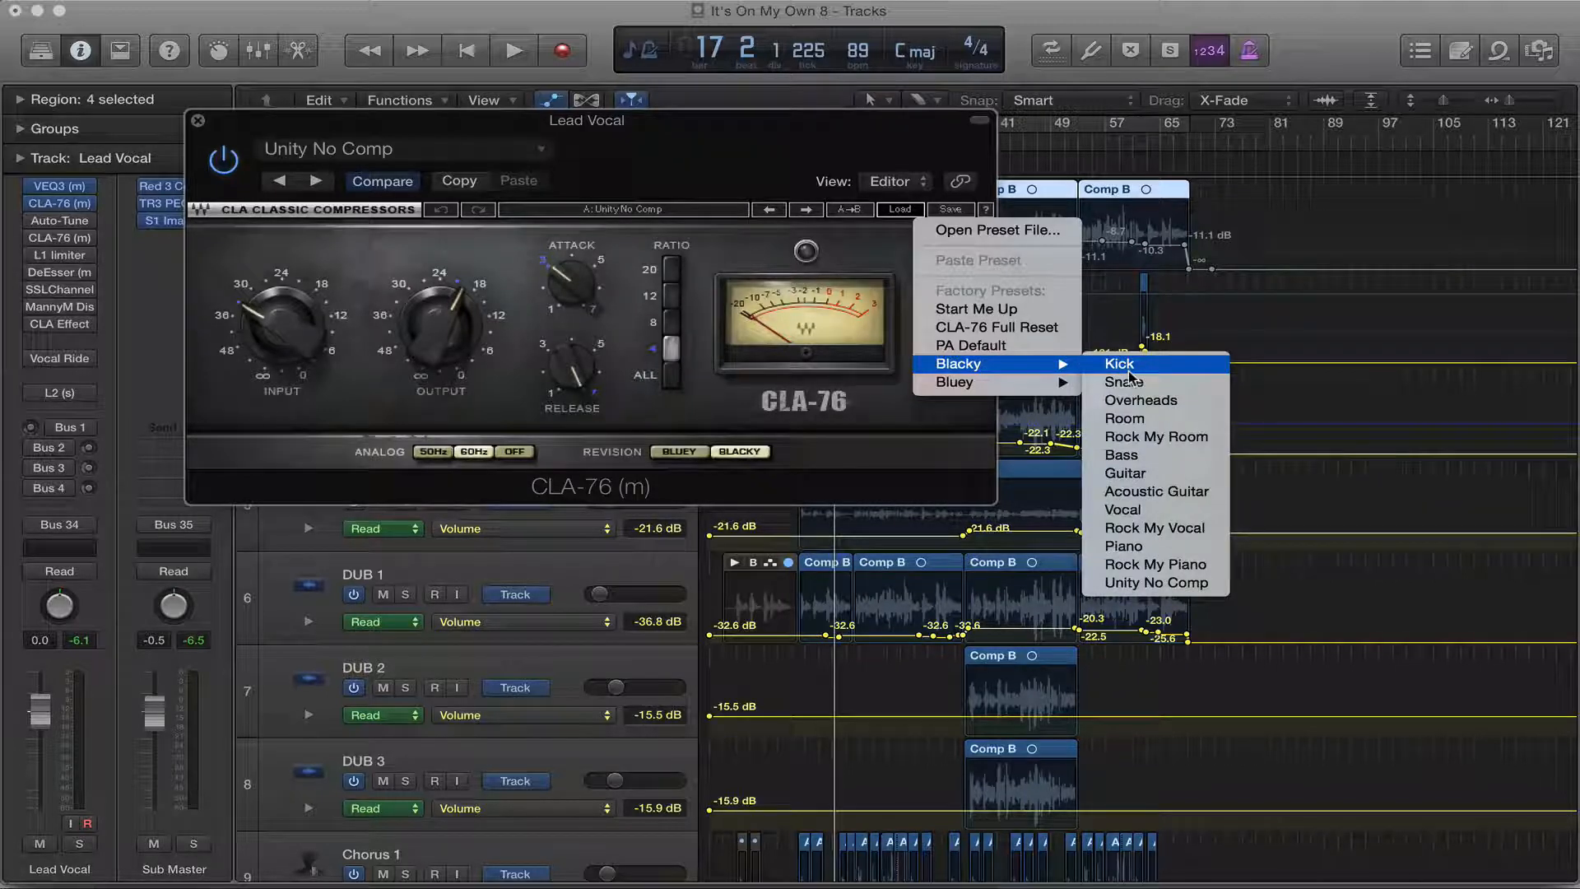
pyautogui.click(1173, 591)
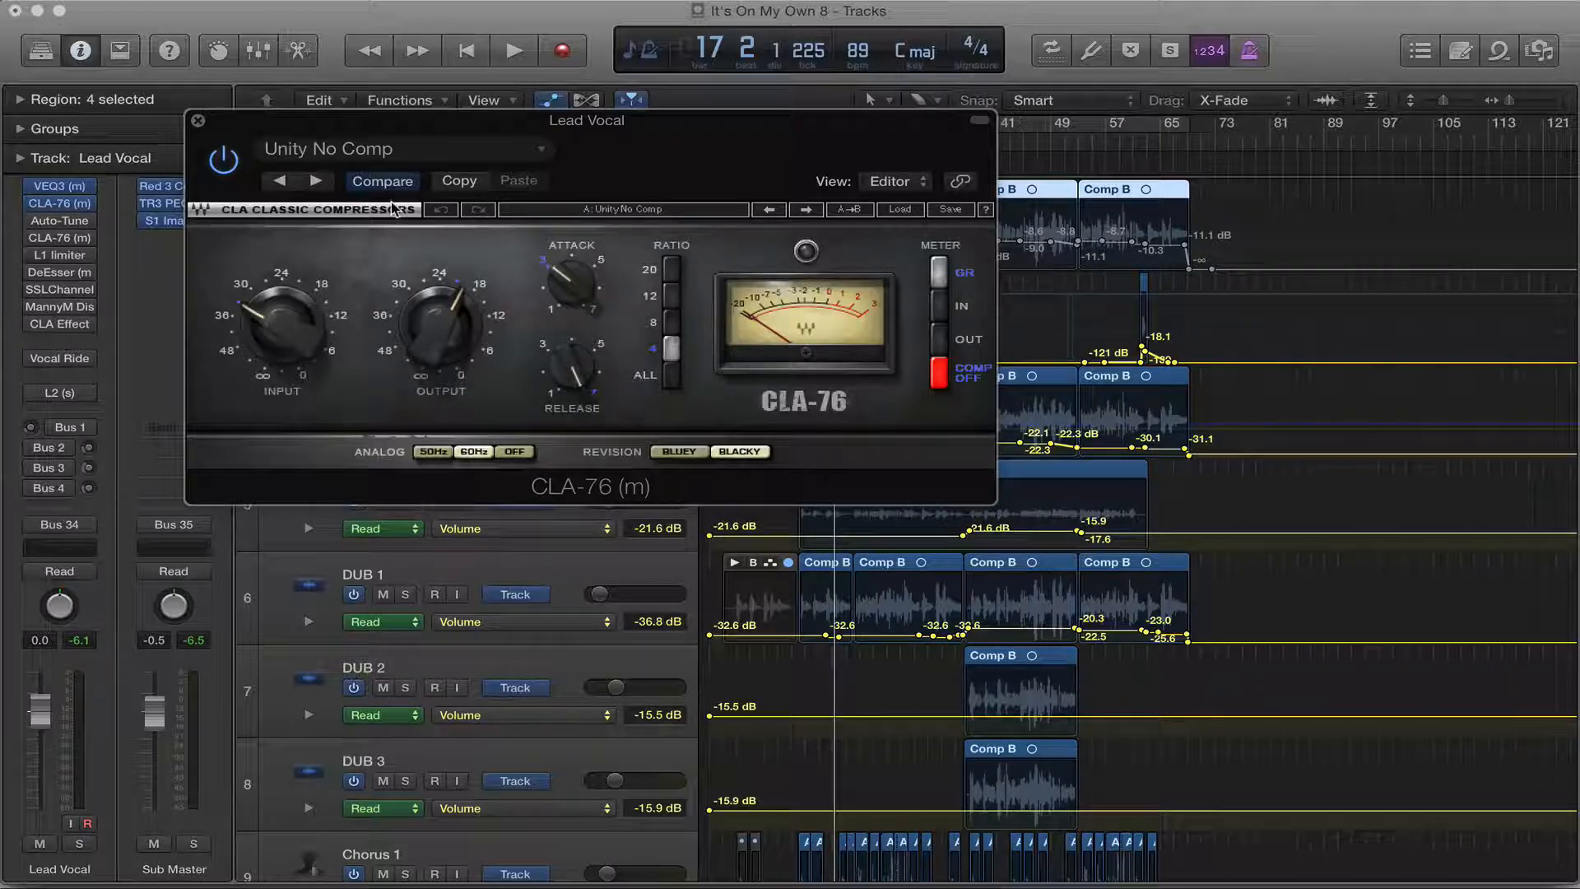
pyautogui.moveTo(247, 131); pyautogui.dragTo(164, 116)
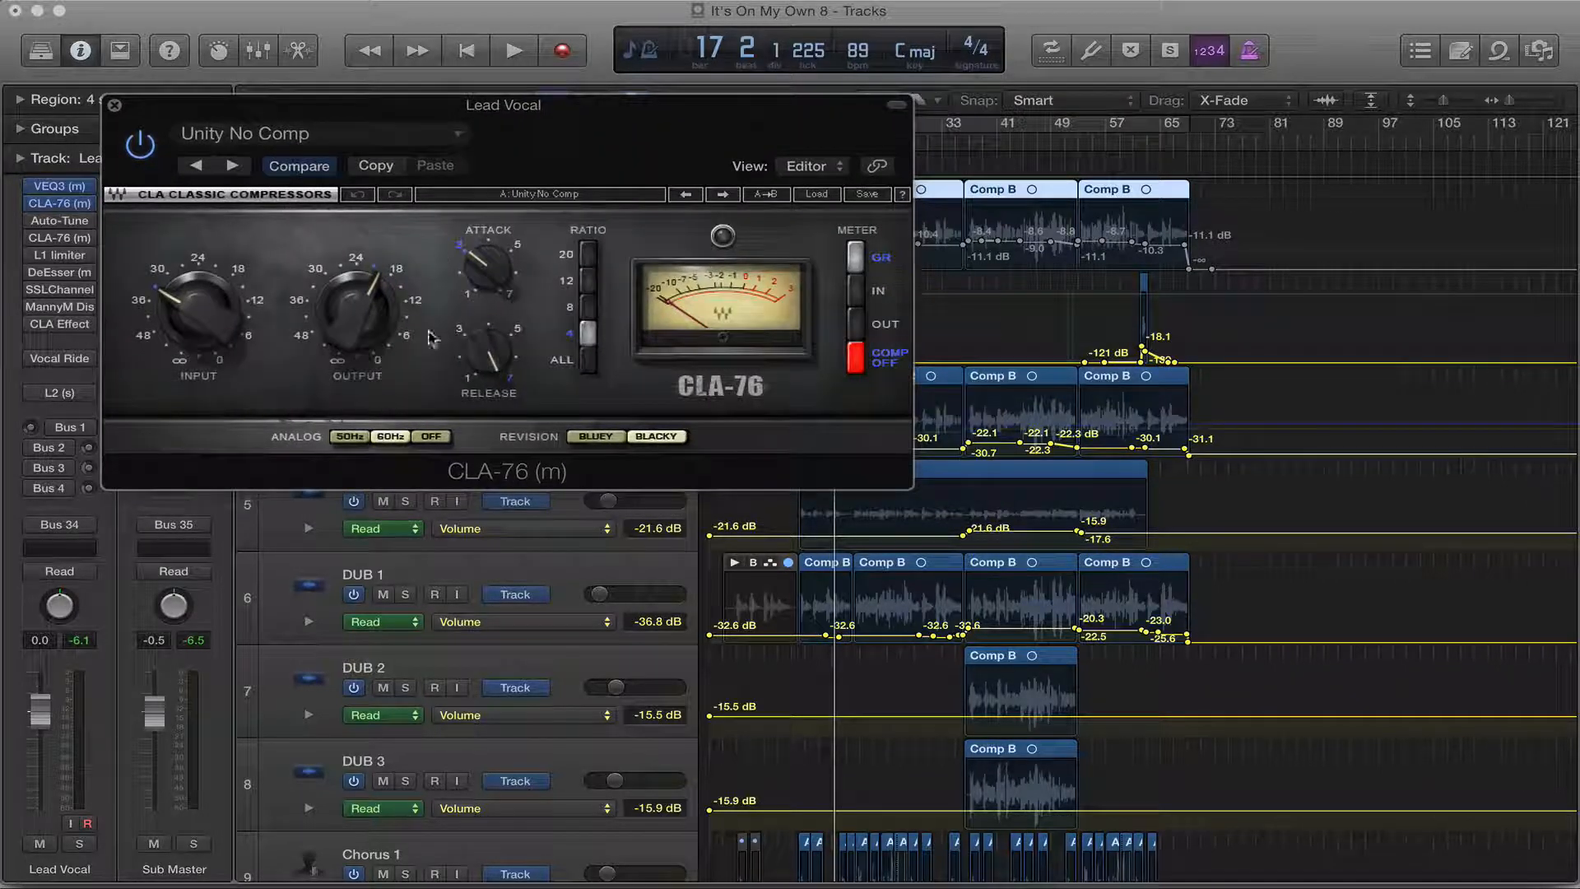
# Step: Close the first CLA-76 compressor's window, and enable Auto-Tune on the Lead Vocal with its window open
pyautogui.moveTo(362, 241); pyautogui.dragTo(329, 271)
pyautogui.click(114, 105)
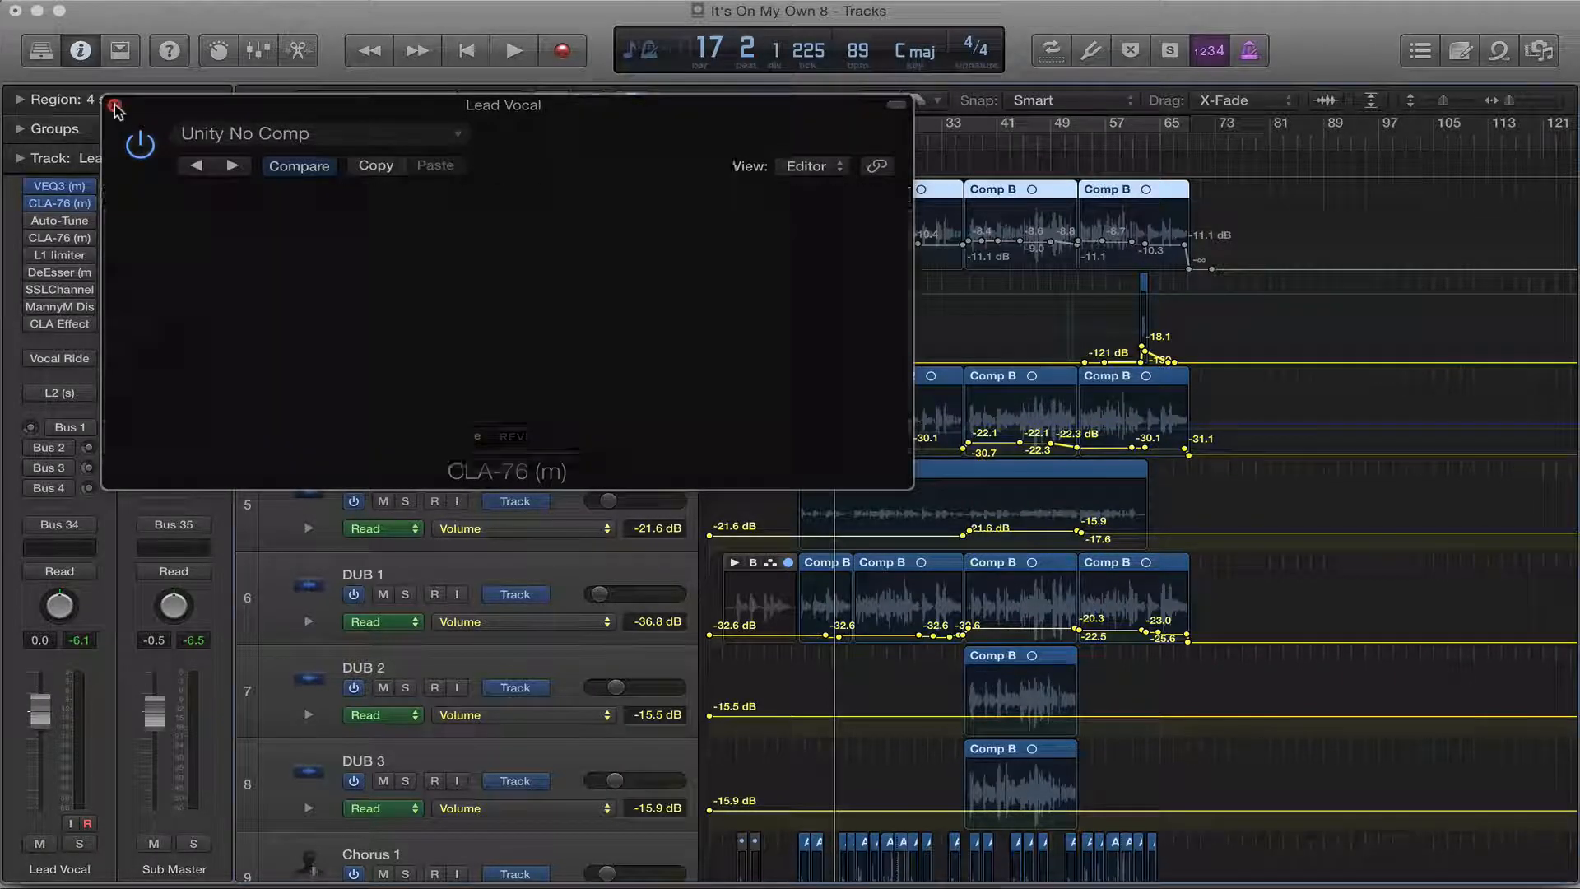
pyautogui.click(56, 222)
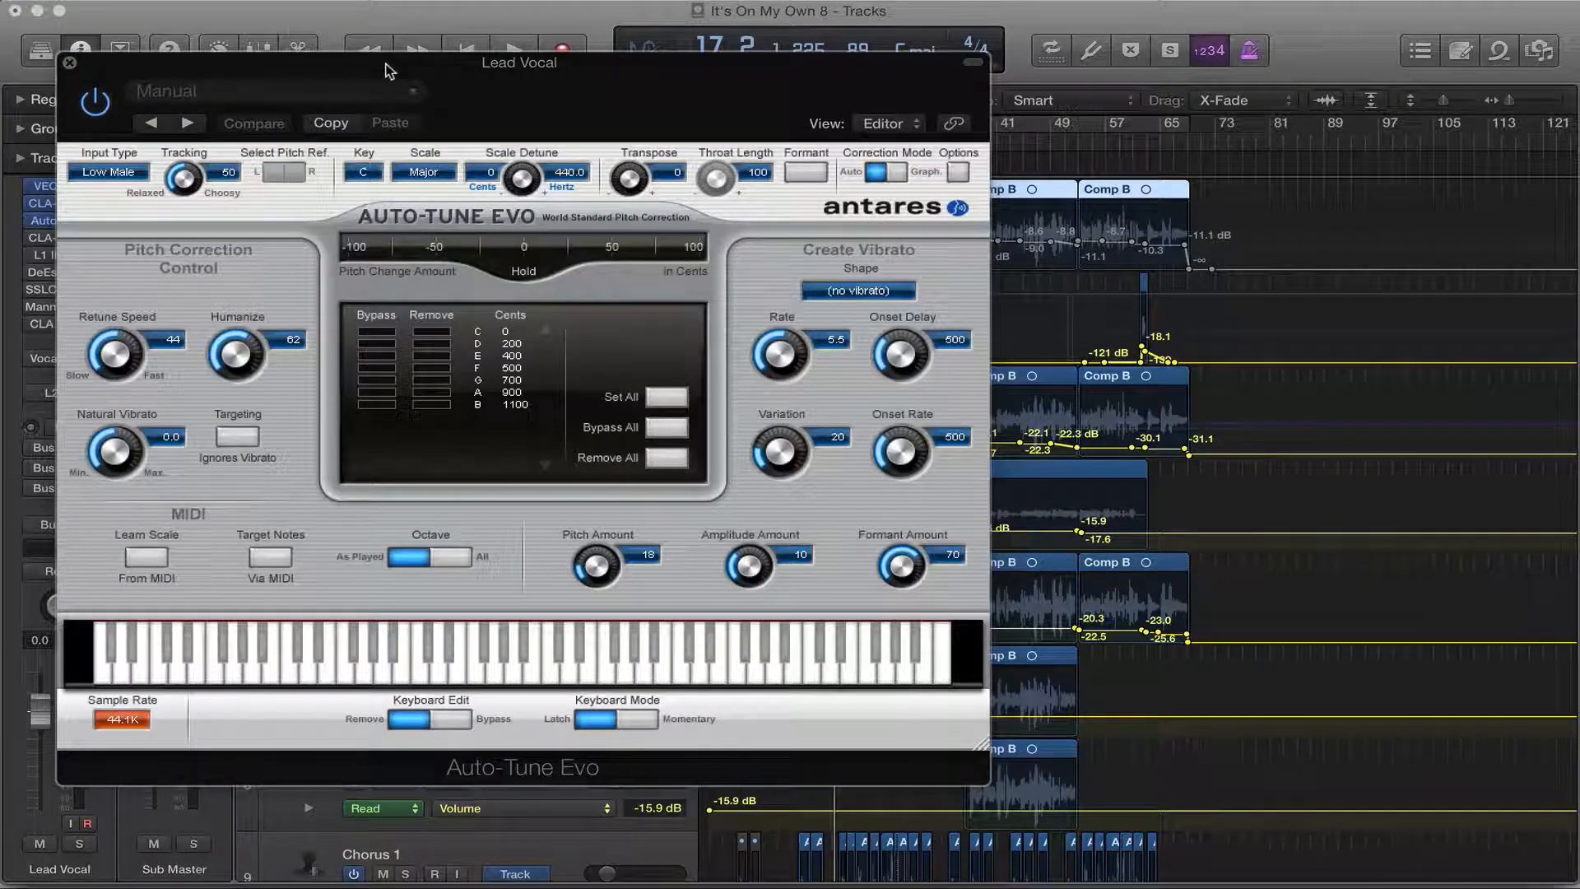
pyautogui.moveTo(391, 71); pyautogui.dragTo(501, 61)
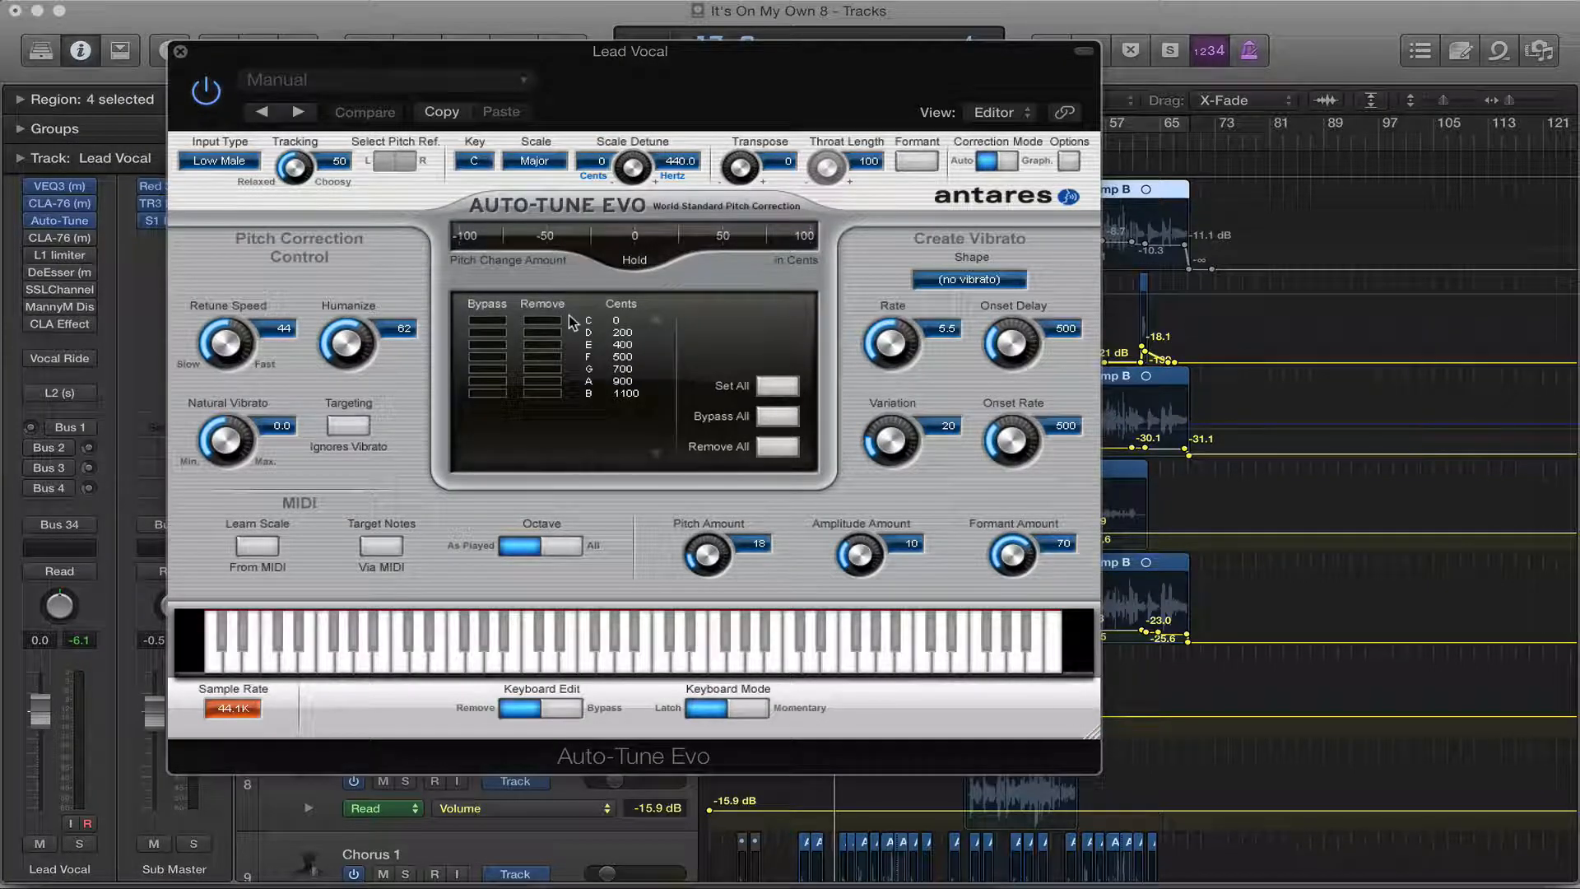
pyautogui.moveTo(525, 66); pyautogui.dragTo(434, 74)
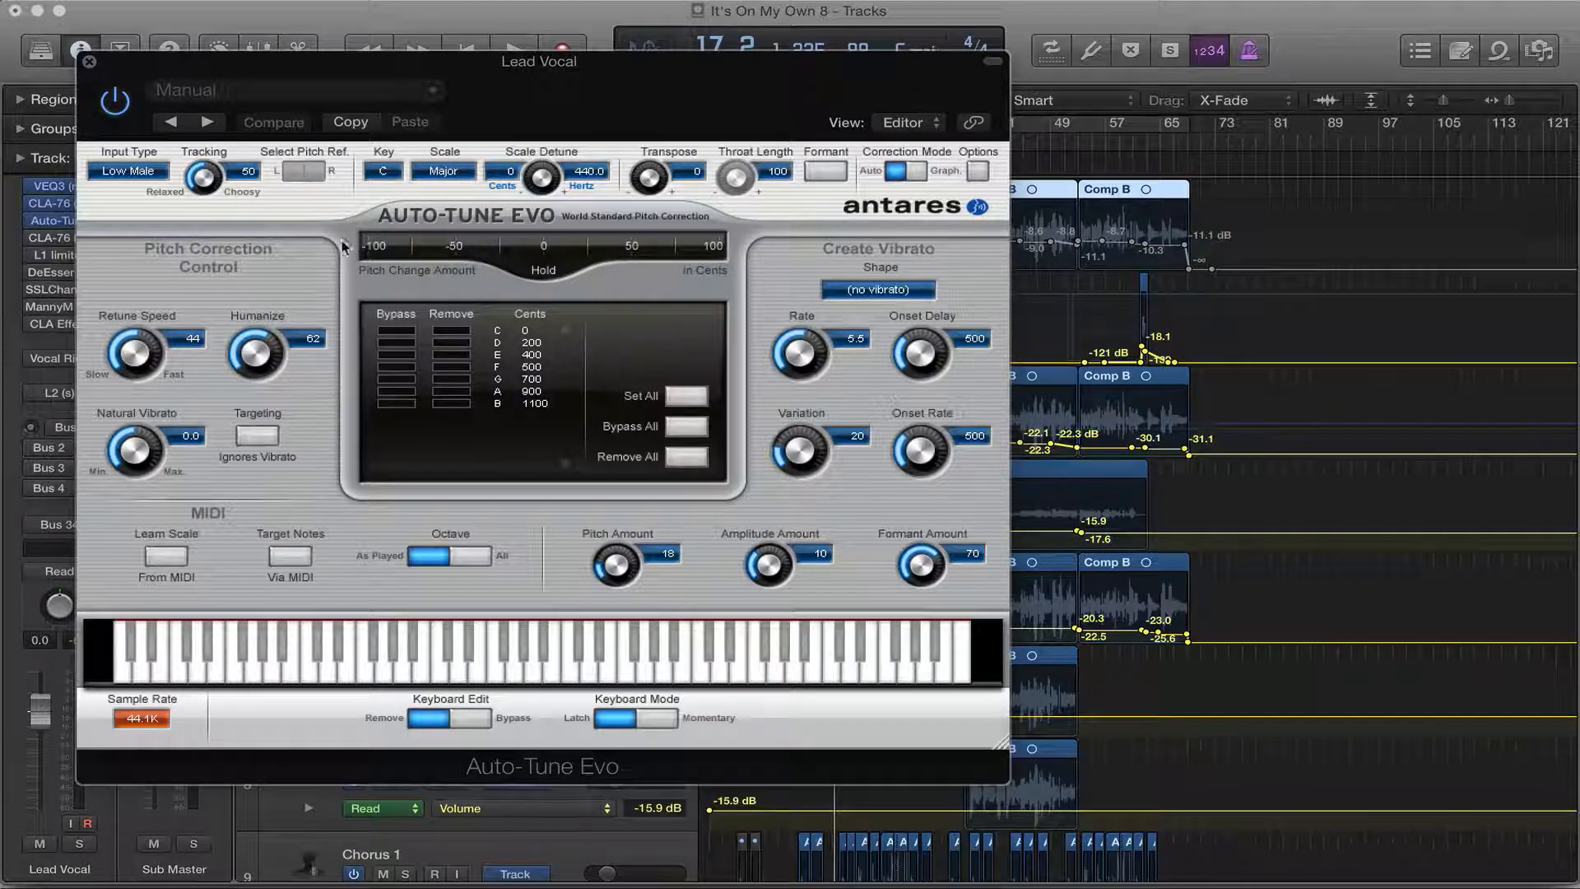
# Step: Examine Auto-Tune Evo's input type choices, key, scale, detune and correction mode settings, and close its window
pyautogui.click(131, 175)
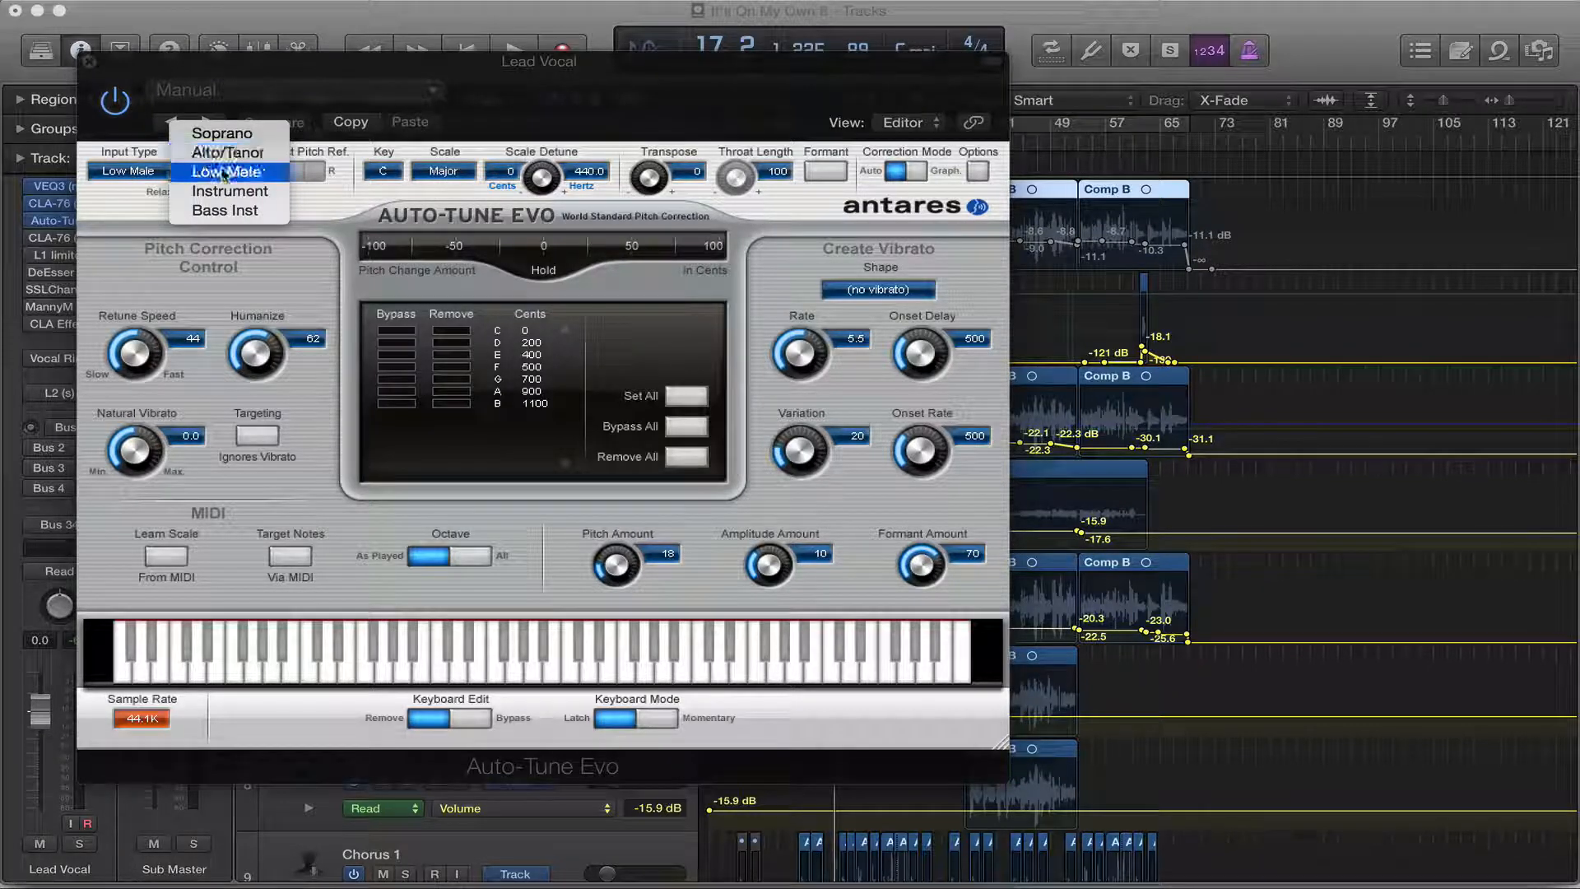
pyautogui.click(128, 201)
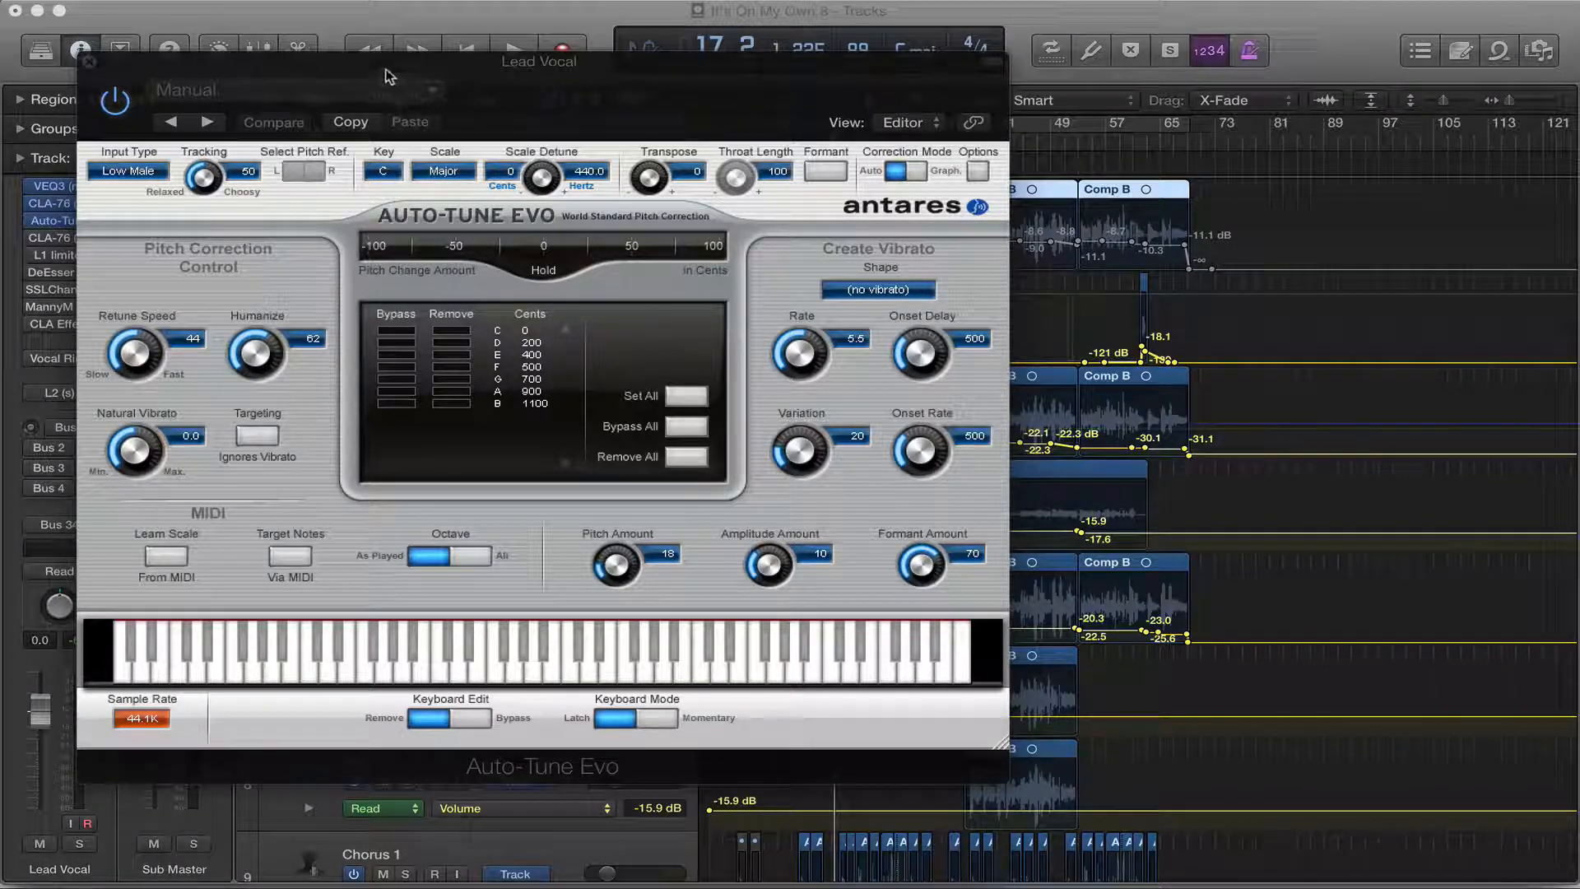
pyautogui.moveTo(409, 79); pyautogui.dragTo(558, 151)
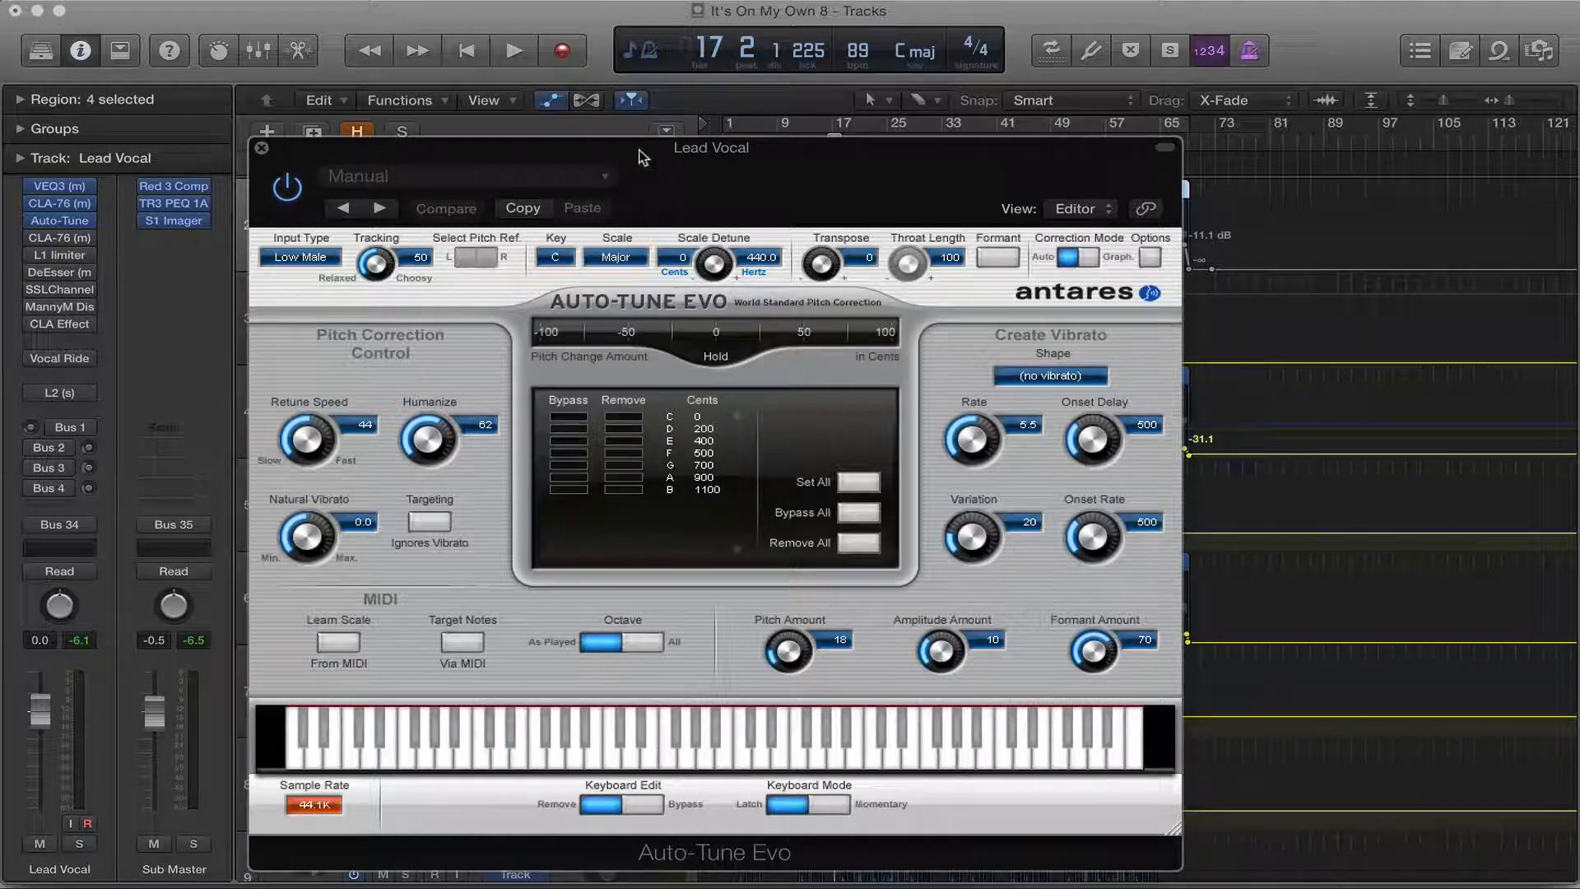
pyautogui.moveTo(639, 149); pyautogui.dragTo(525, 75)
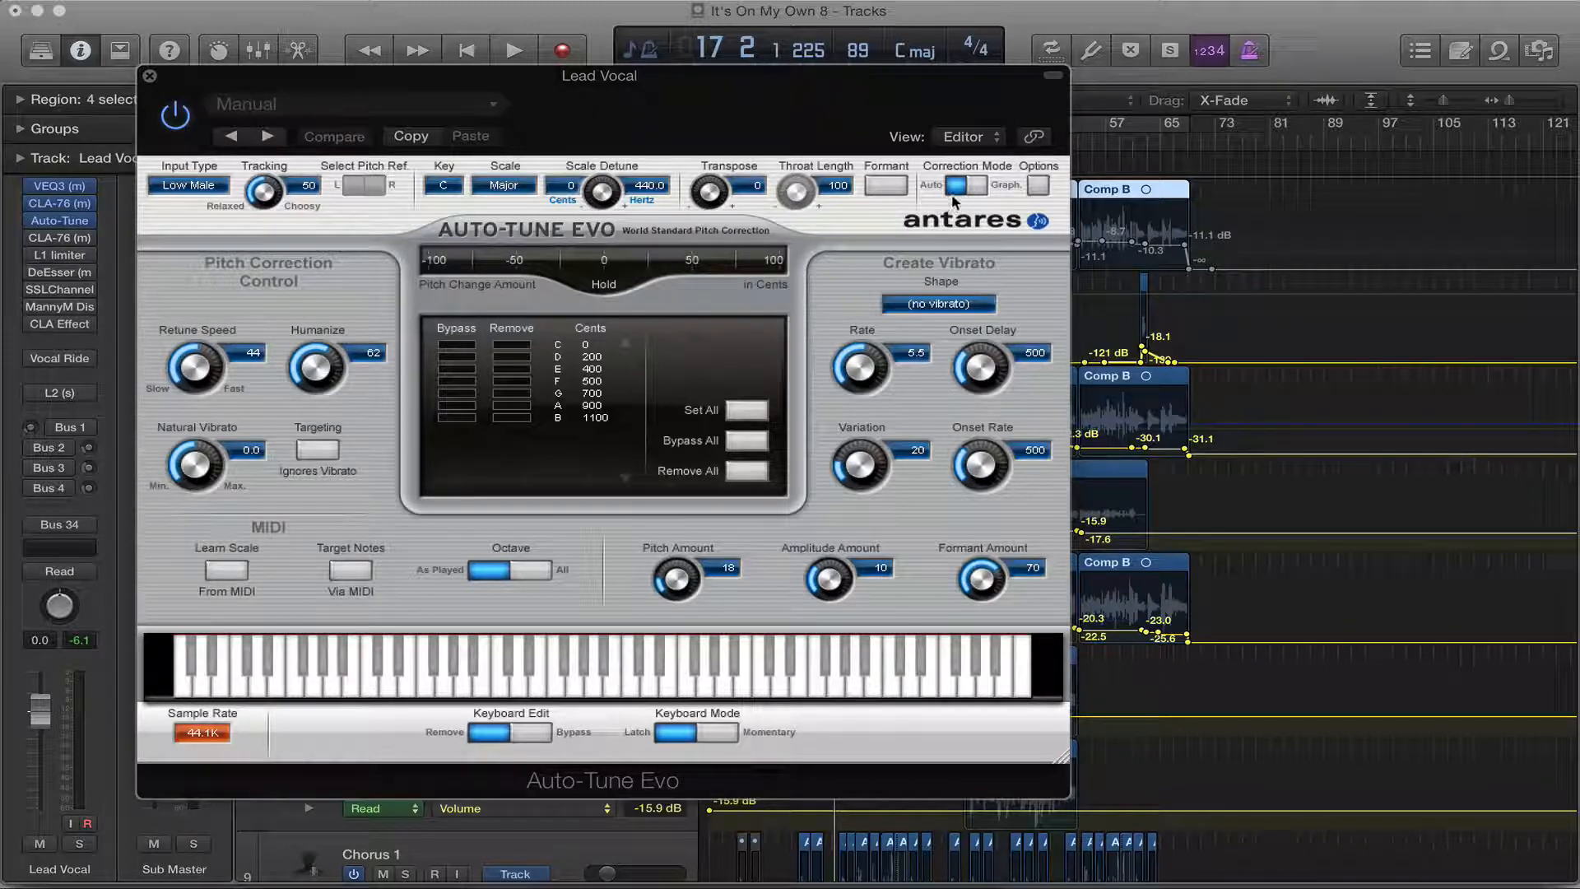
pyautogui.moveTo(827, 83); pyautogui.dragTo(804, 52)
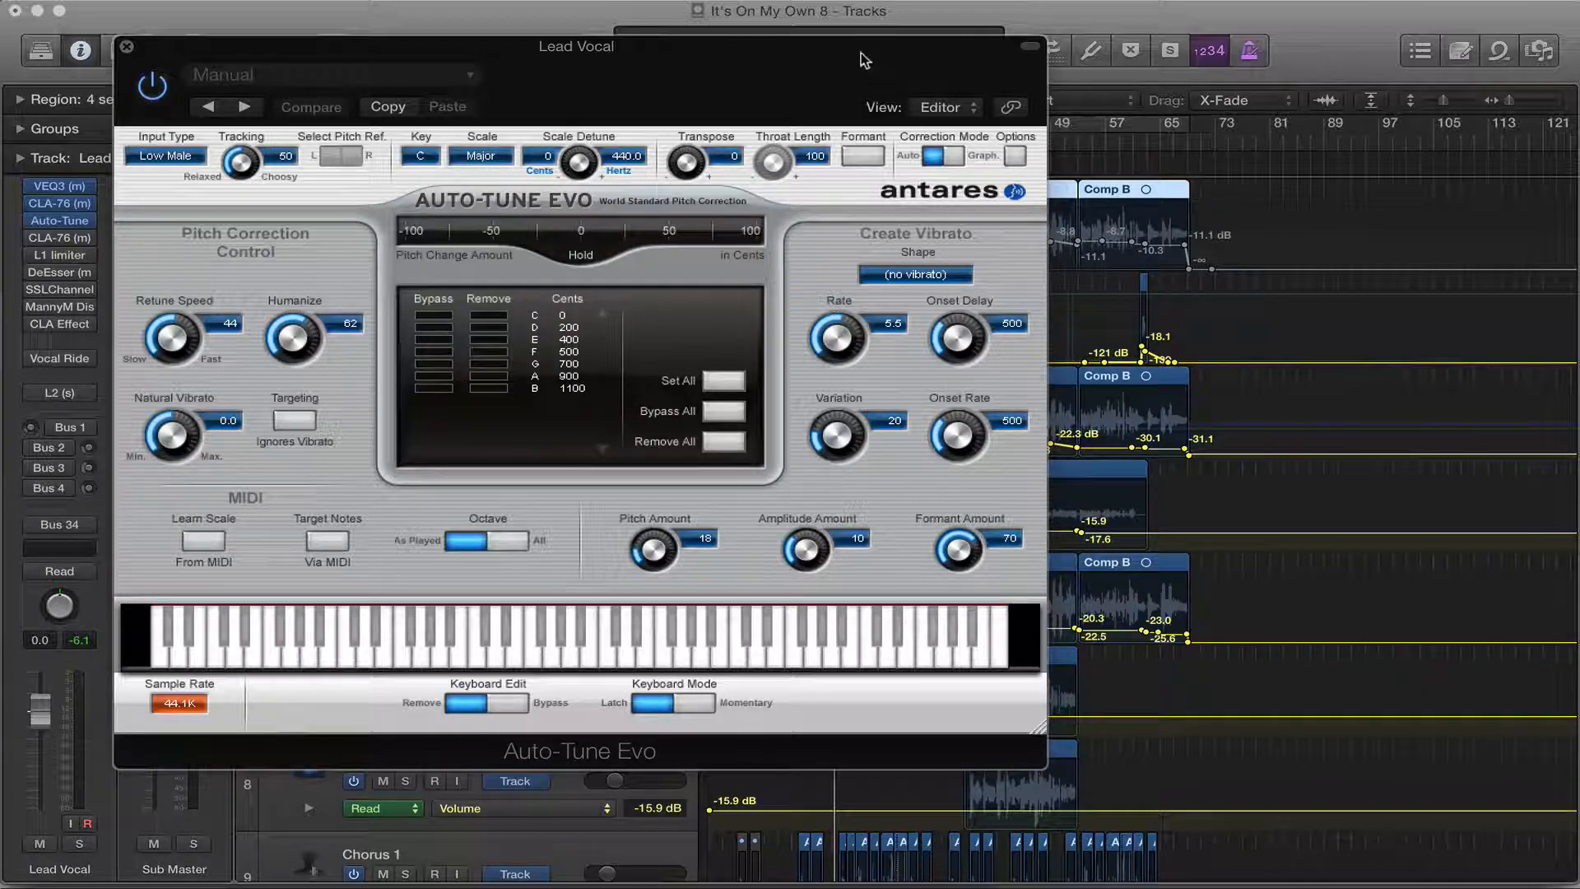
pyautogui.moveTo(861, 52); pyautogui.dragTo(891, 71)
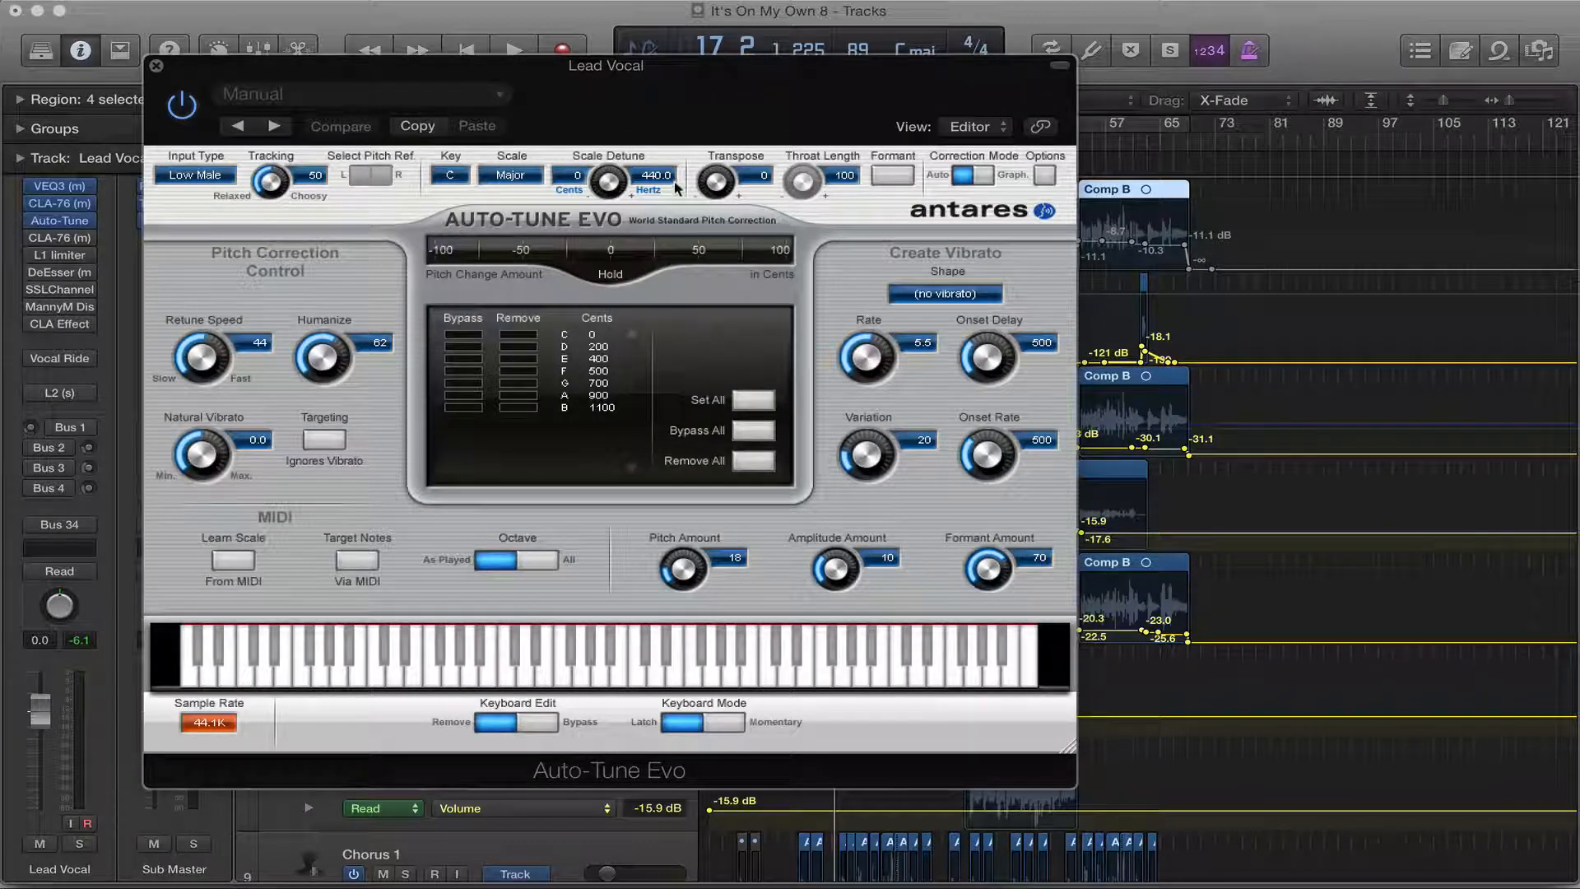
pyautogui.moveTo(654, 71); pyautogui.dragTo(724, 81)
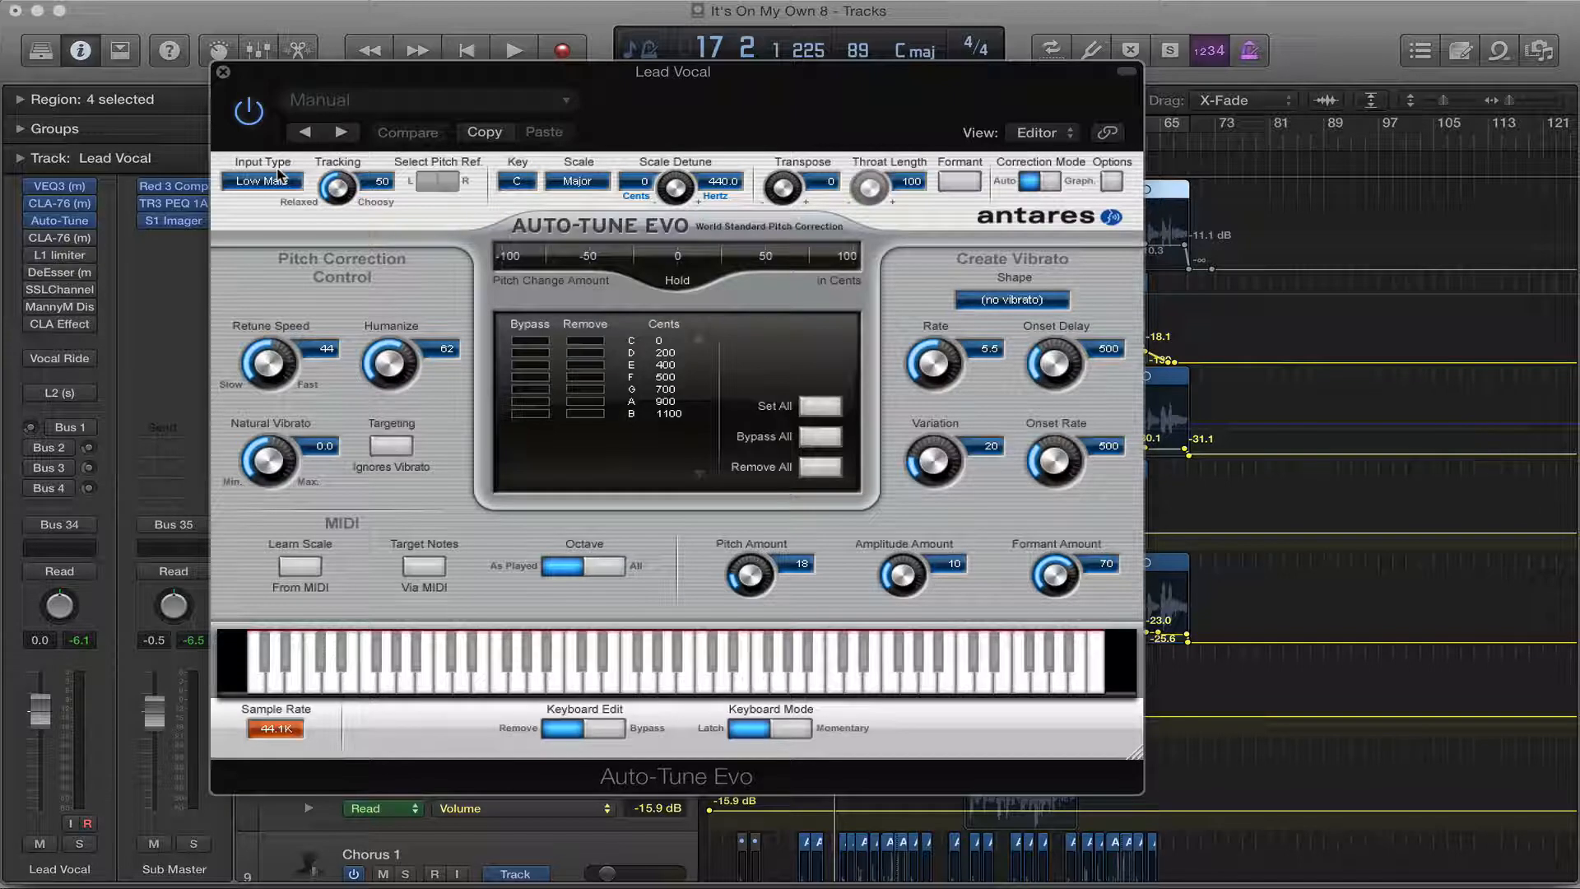
pyautogui.moveTo(61, 186)
pyautogui.moveTo(274, 83); pyautogui.dragTo(263, 103)
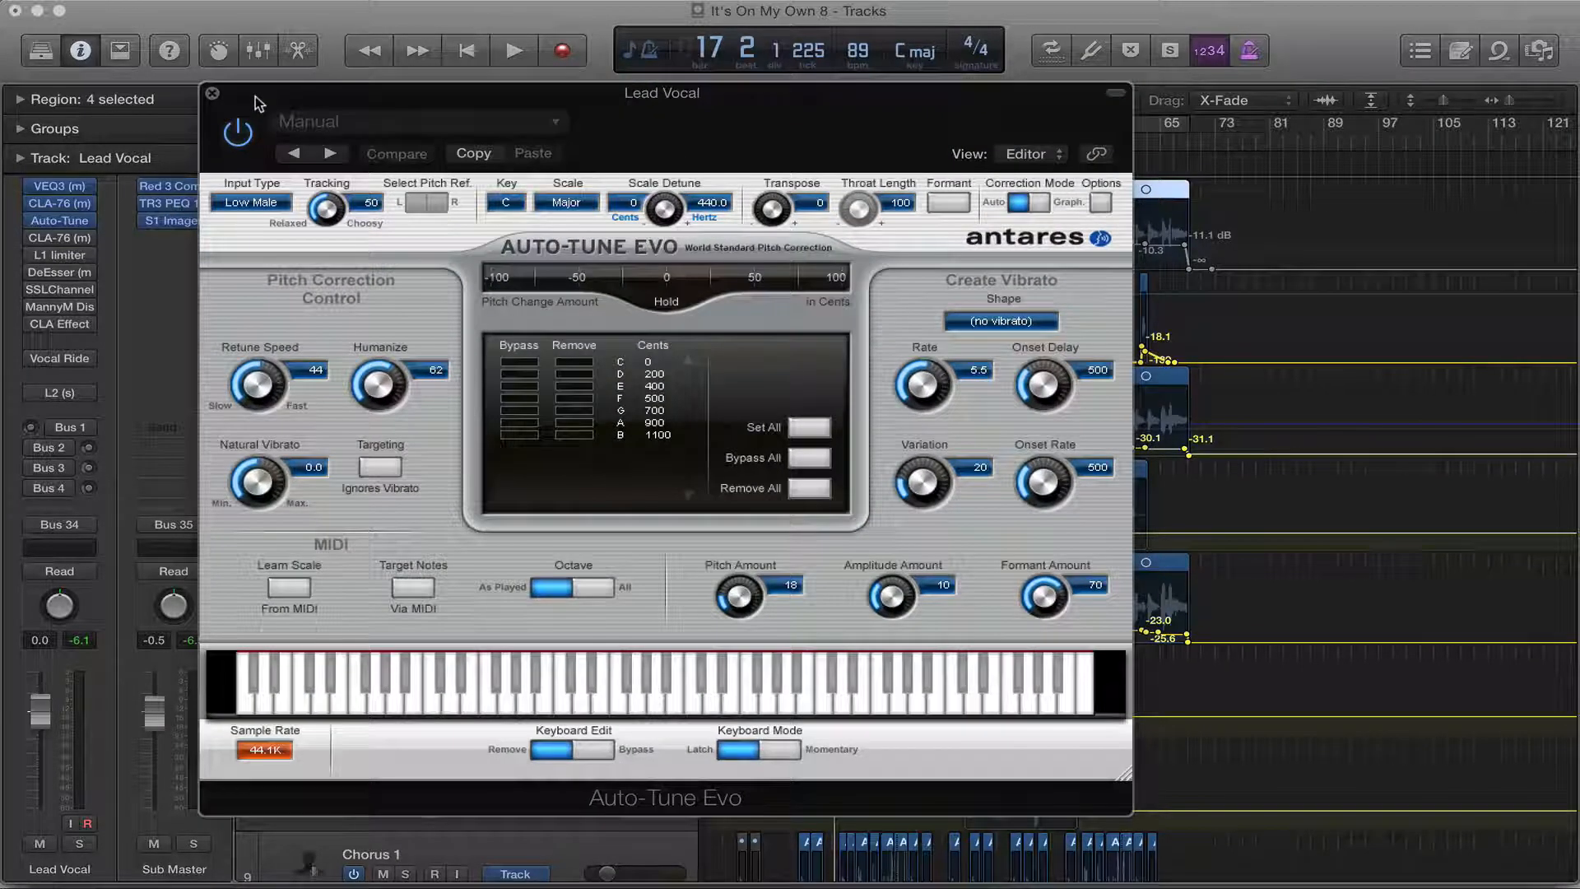
pyautogui.click(213, 94)
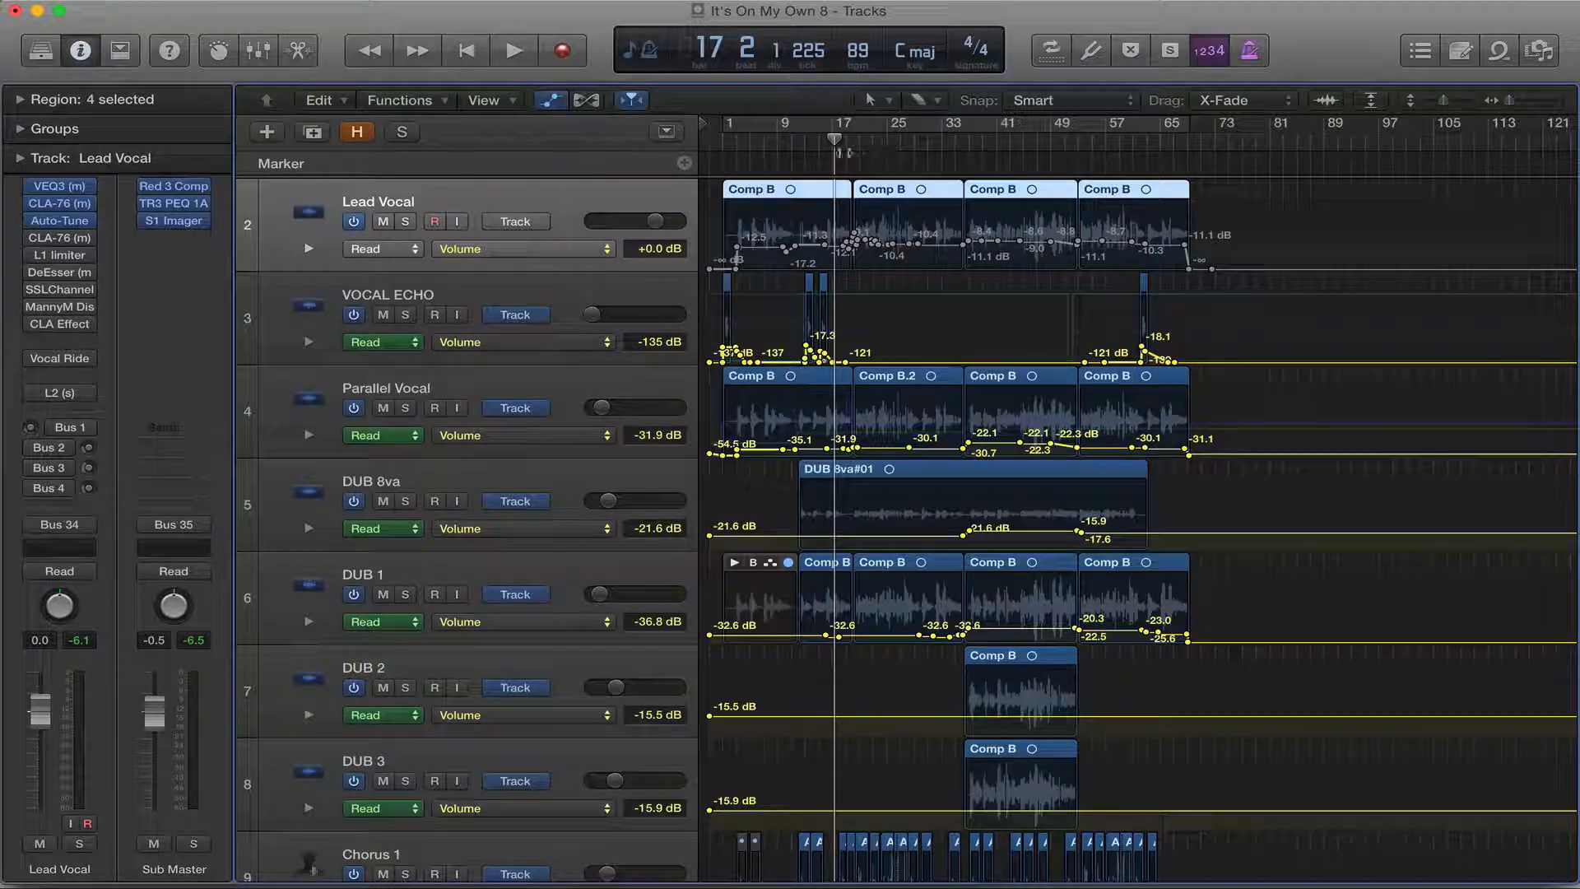
# Step: Play the song from bar 15 to hear the vocal with Auto-Tune enabled, and stop after a few bars
pyautogui.click(817, 146)
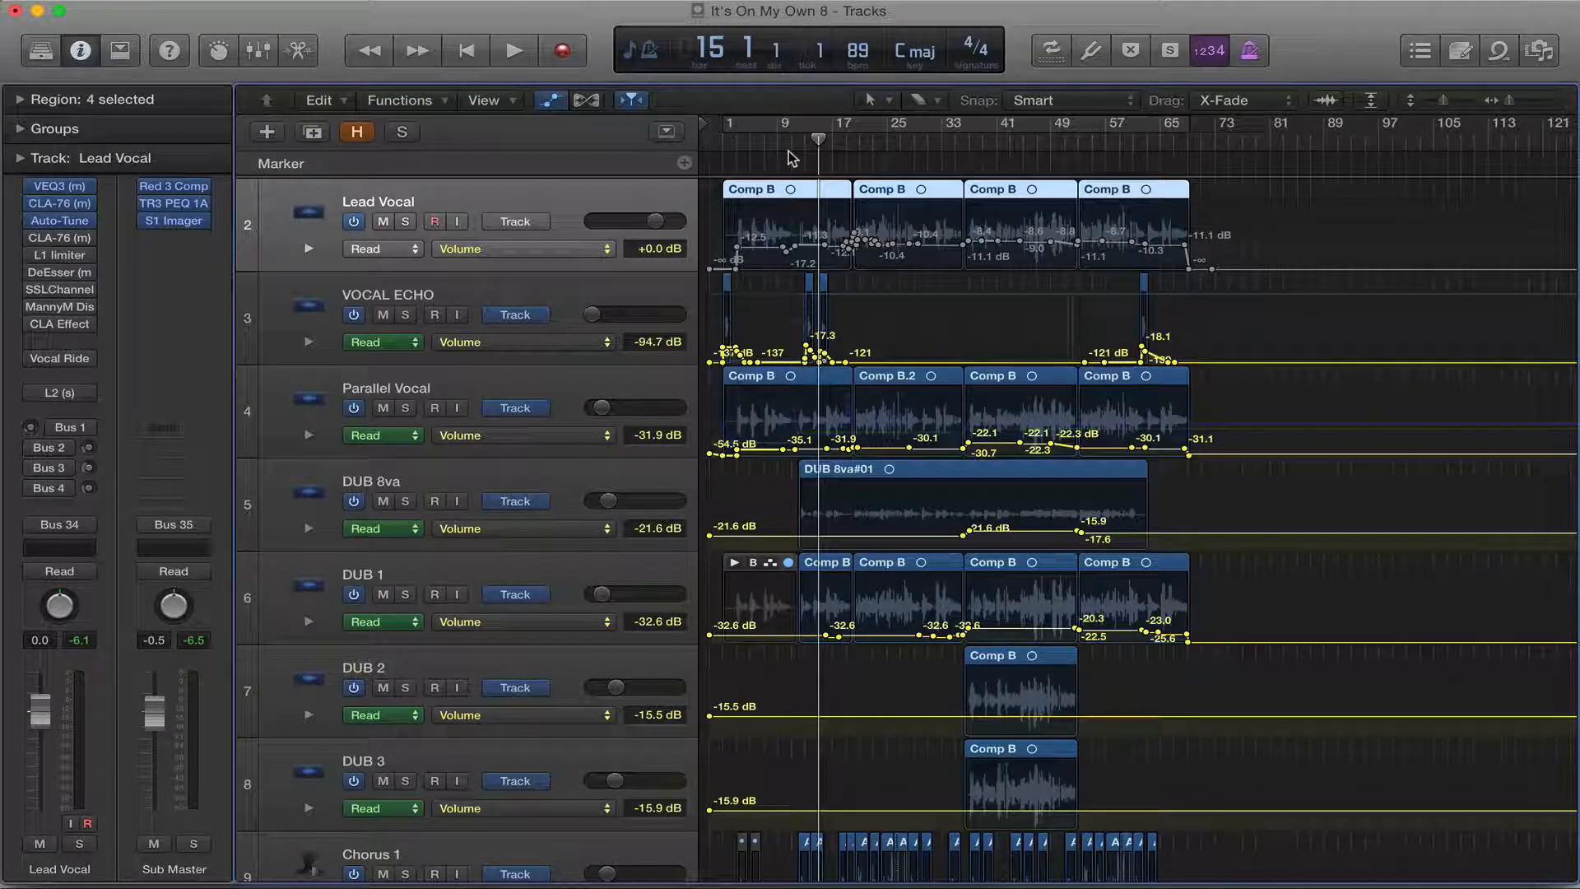
pyautogui.press('space')
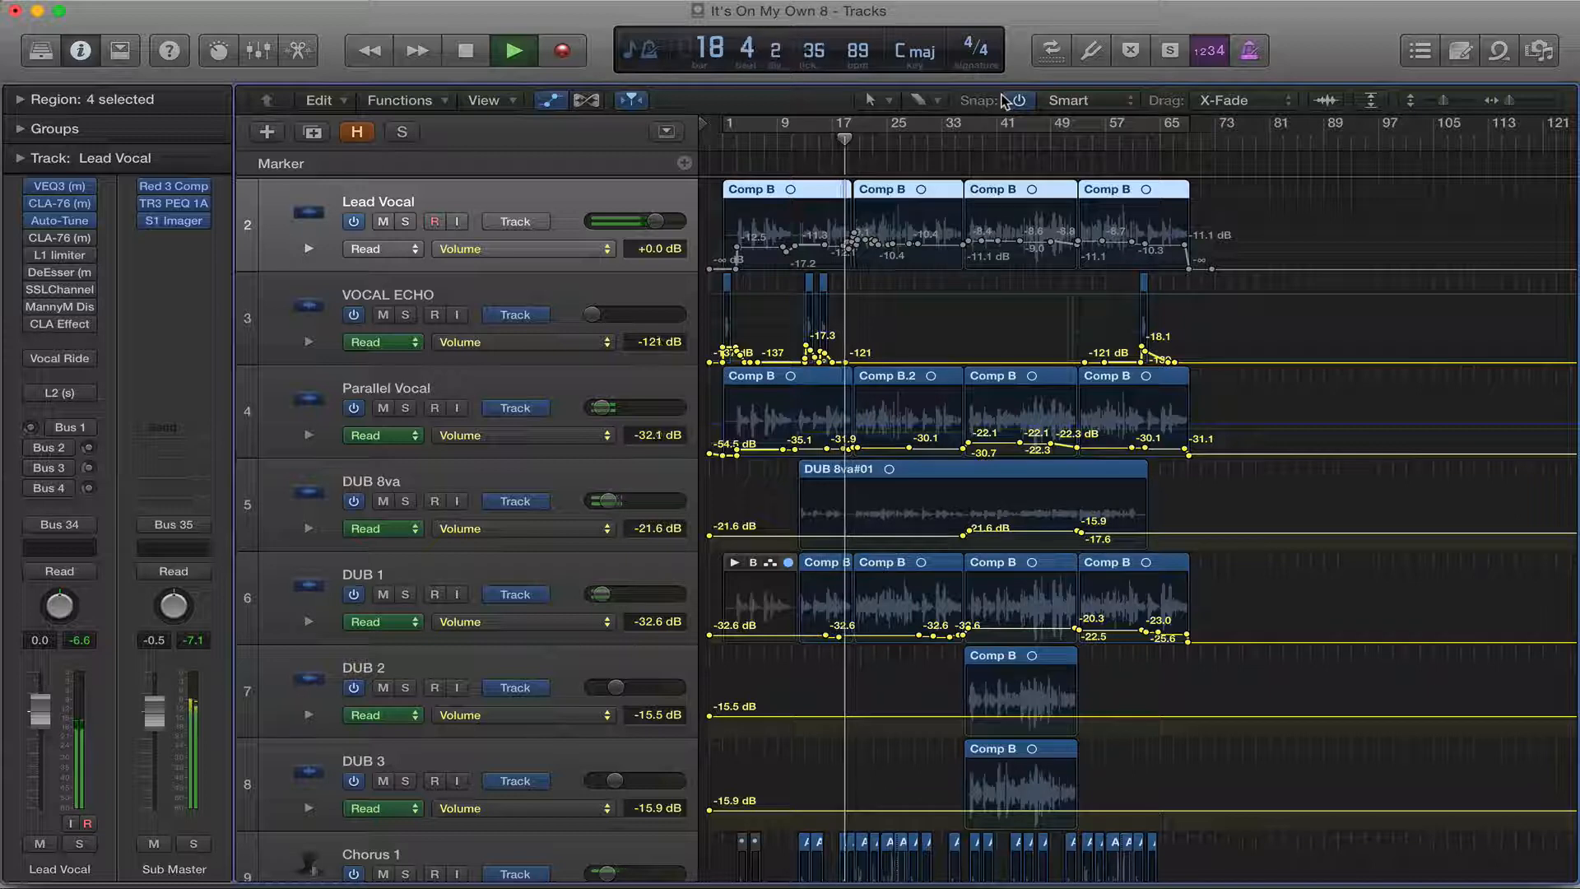
pyautogui.press('space')
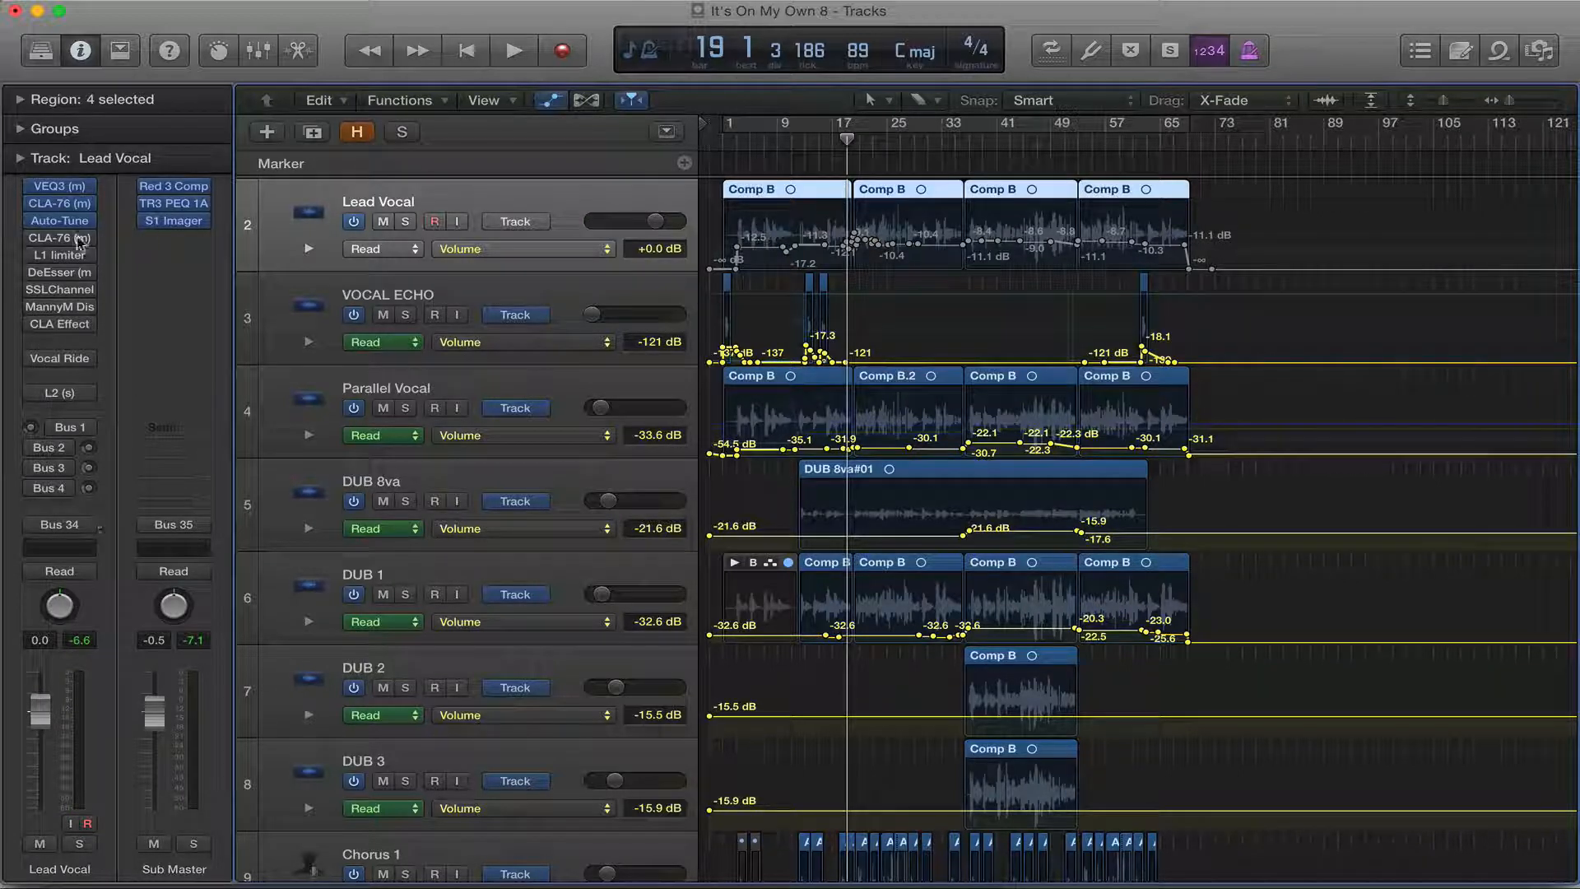
# Step: Enable the second CLA-76 compressor on the Lead Vocal and open its window to examine the Rock My Vocal settings
pyautogui.moveTo(49, 243)
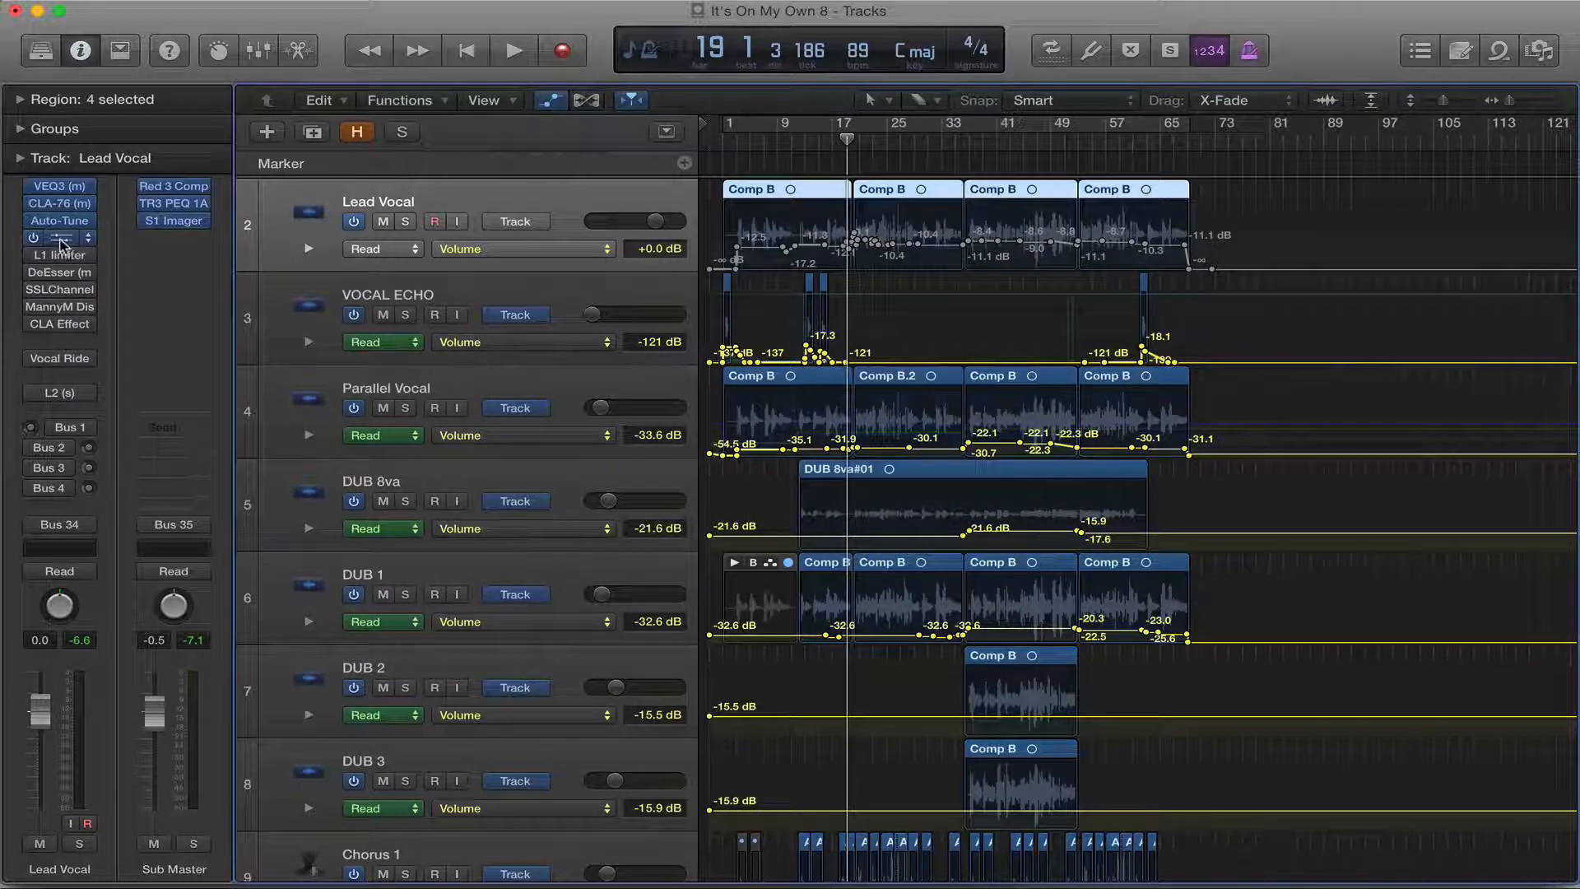
pyautogui.click(47, 241)
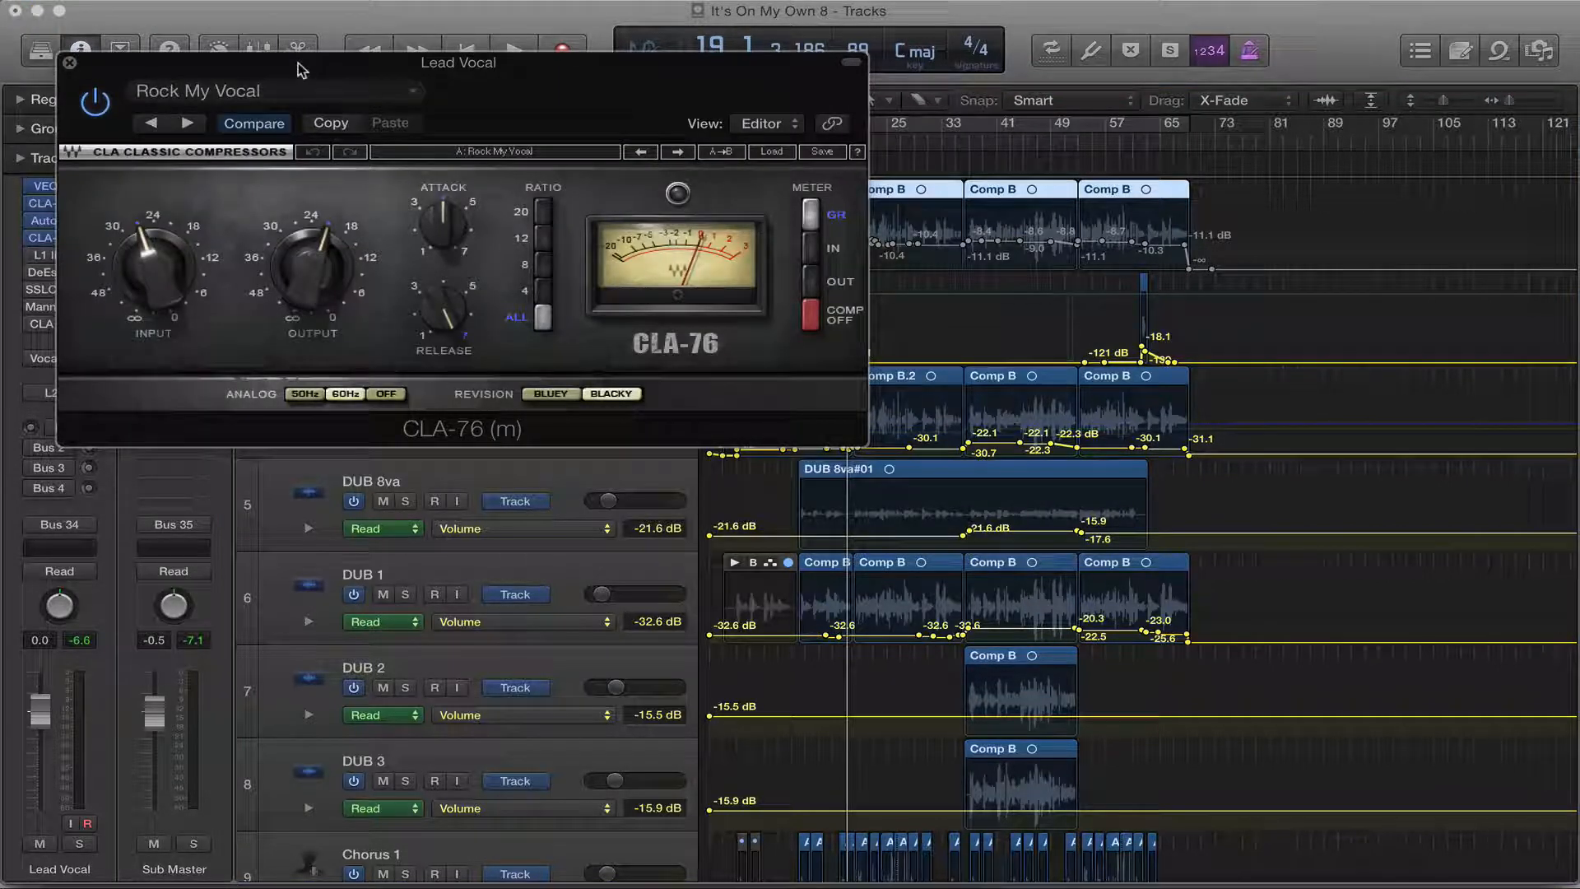
pyautogui.moveTo(298, 69); pyautogui.dragTo(438, 159)
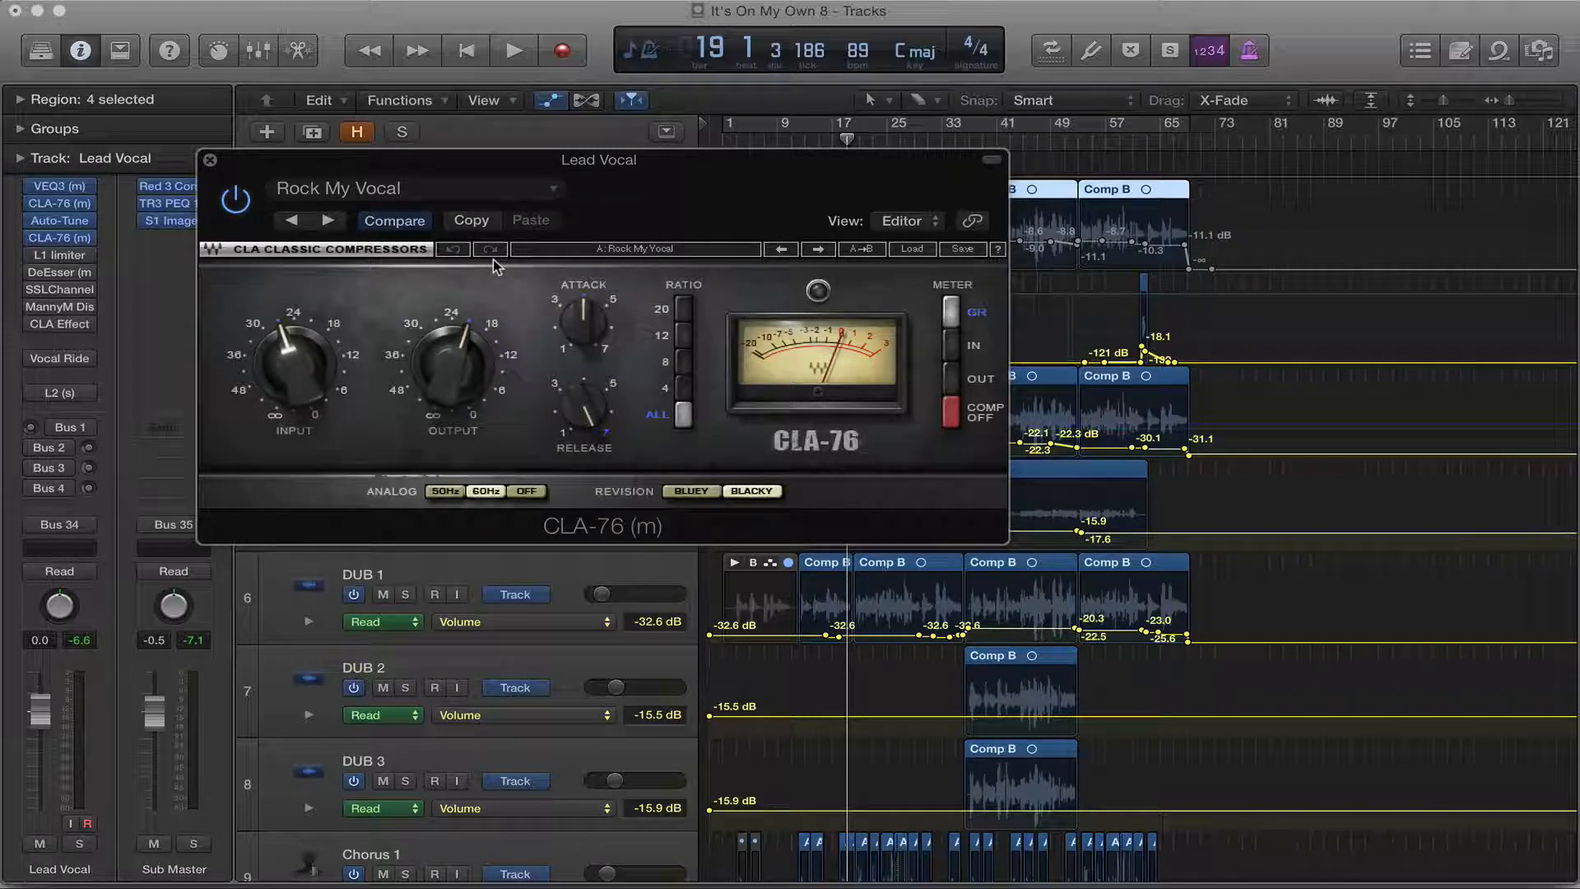
pyautogui.moveTo(479, 164); pyautogui.dragTo(406, 221)
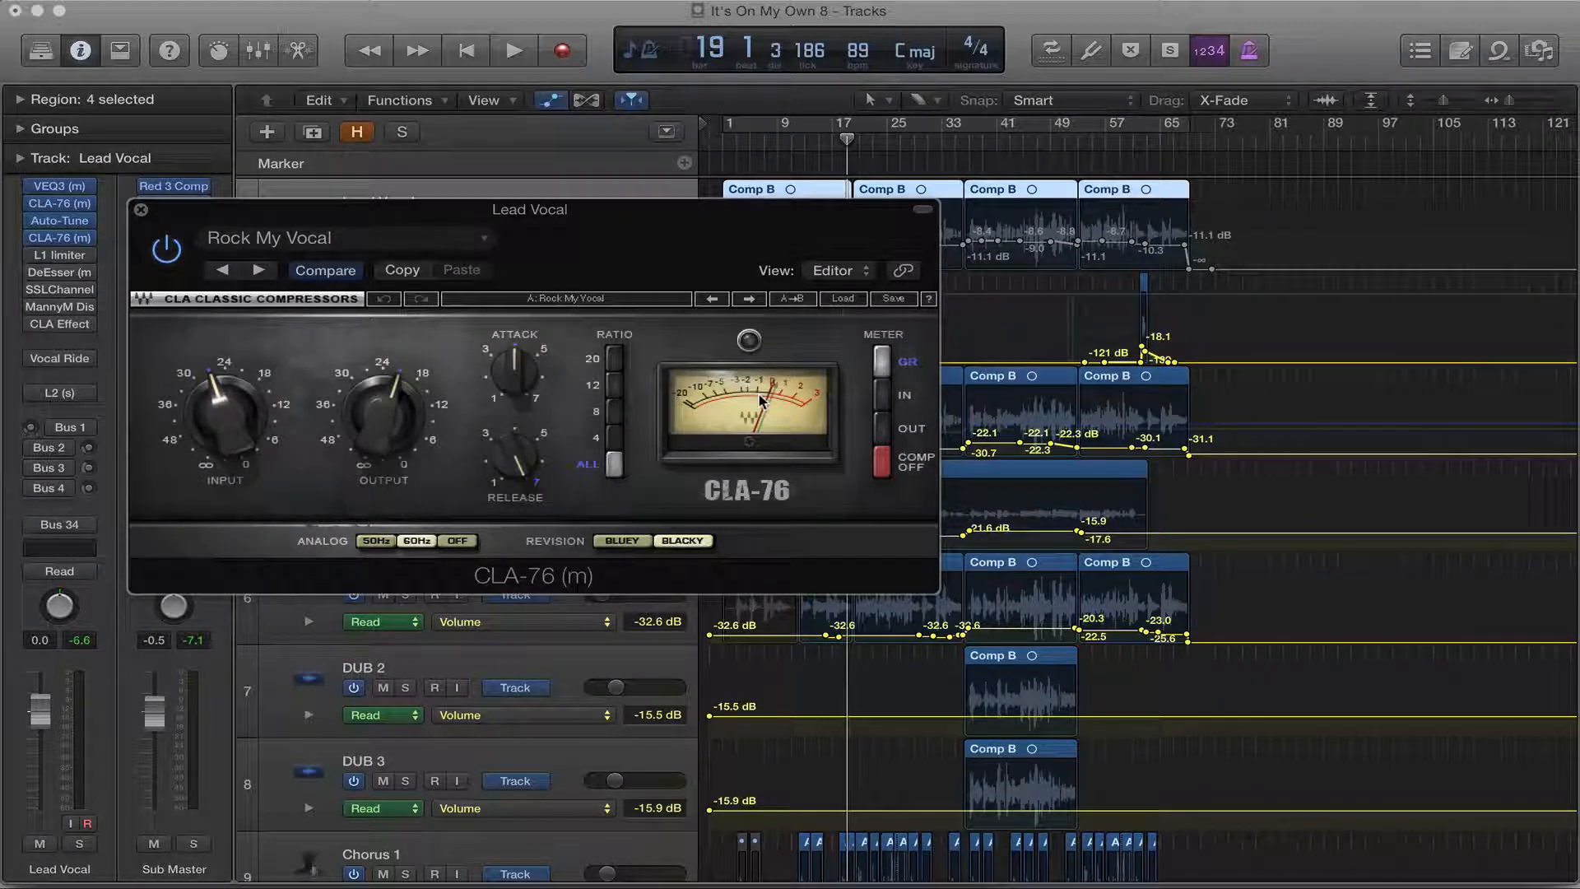
# Step: Play the song from bar 14 to watch the second CLA-76's gain reduction meter, and stop after a few bars
pyautogui.press(',')
pyautogui.press(',')
pyautogui.press(',')
pyautogui.press(',')
pyautogui.press(',')
pyautogui.press(',')
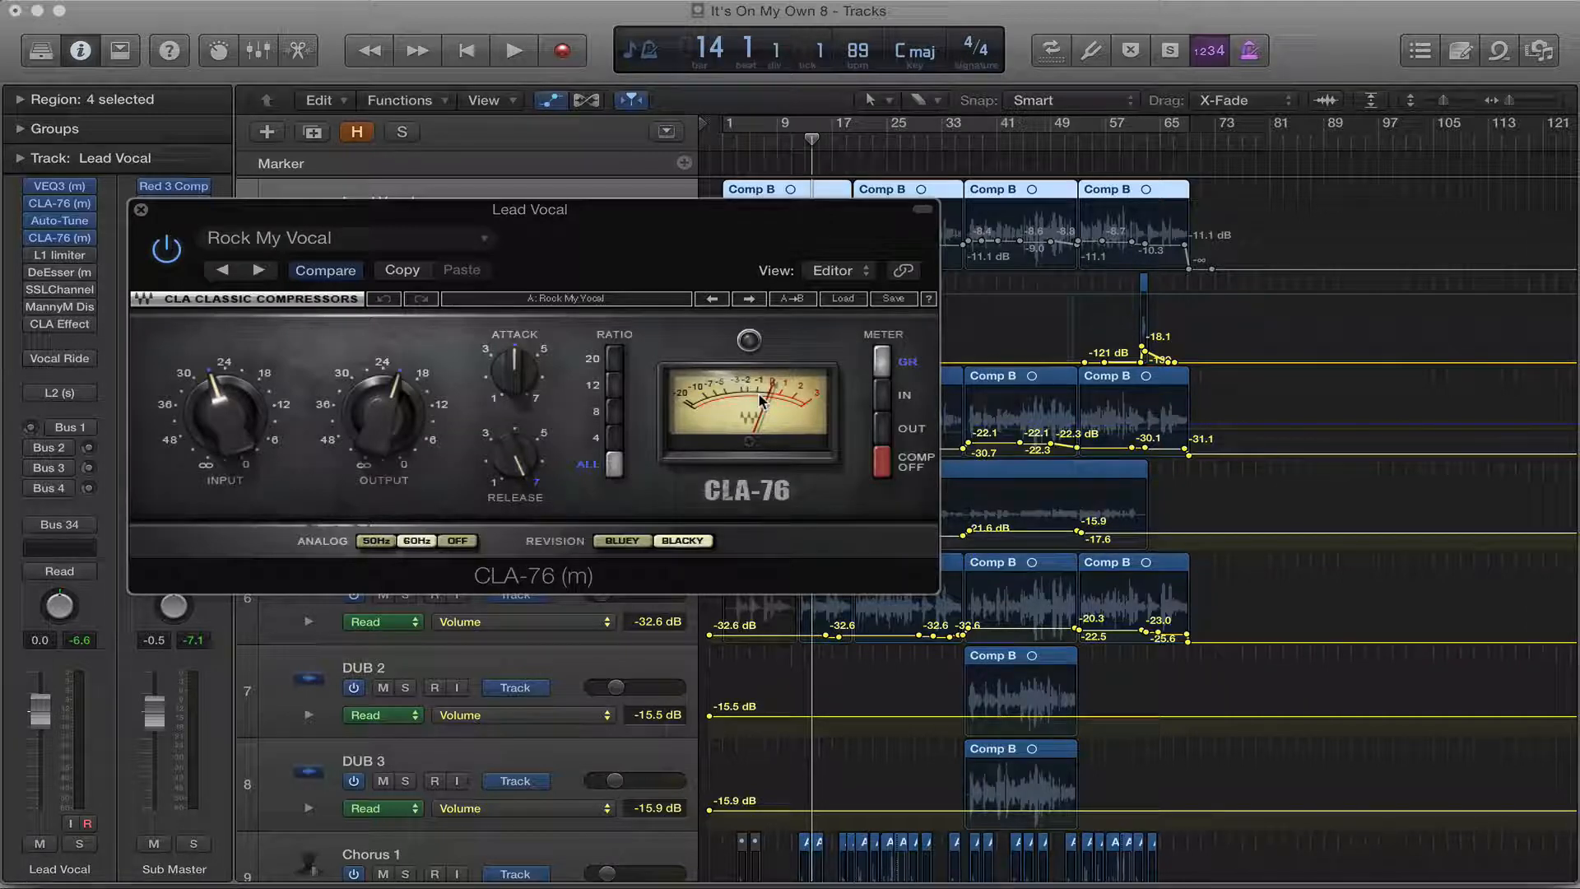
pyautogui.moveTo(663, 220); pyautogui.dragTo(630, 201)
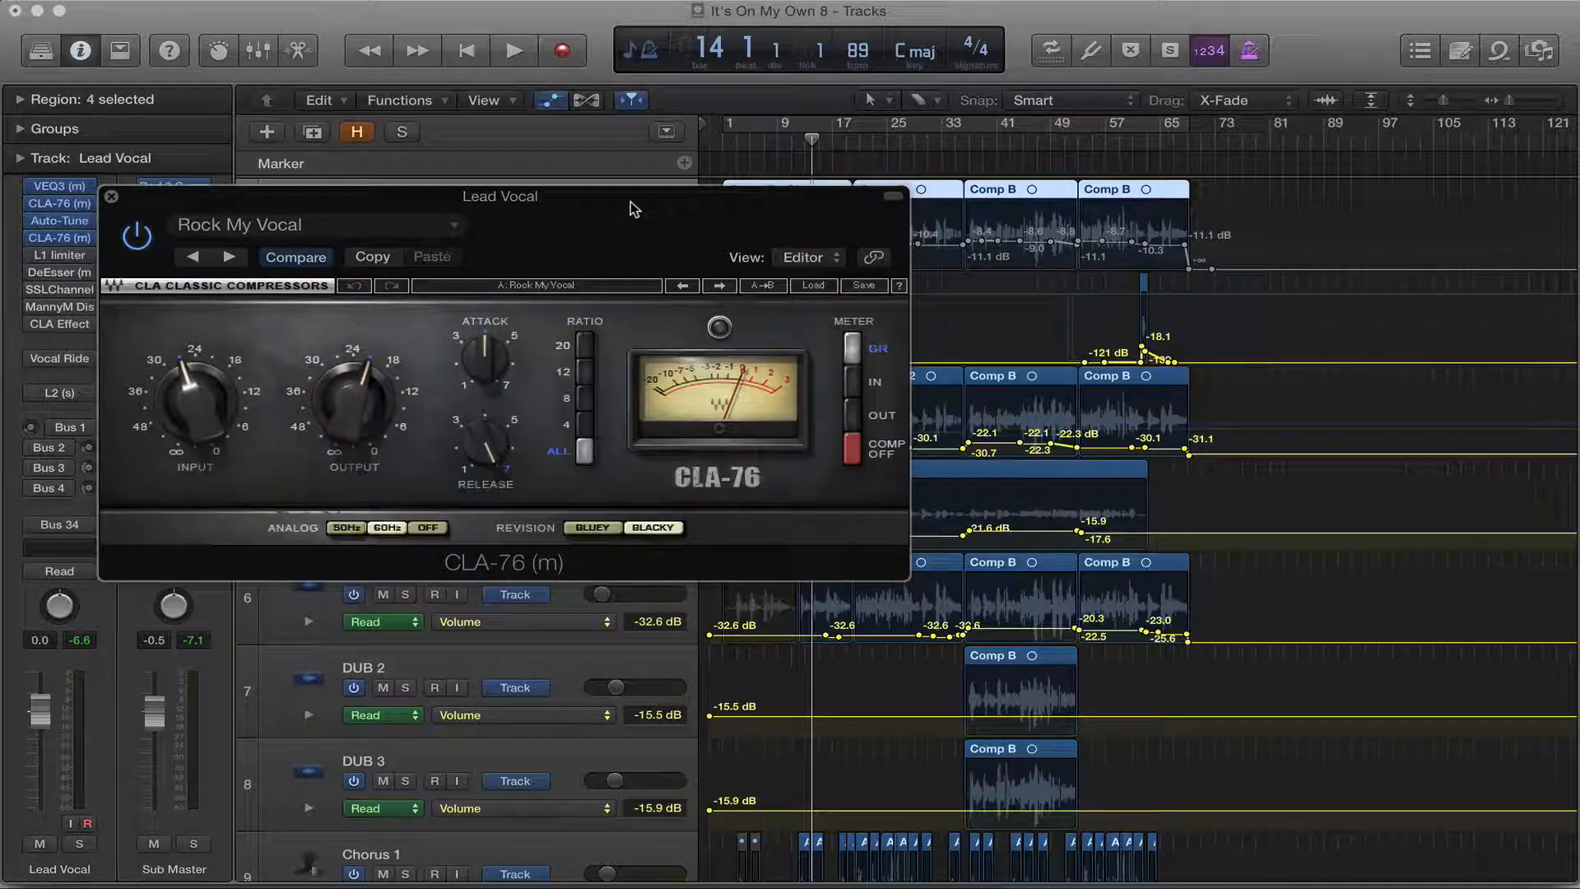
pyautogui.press('space')
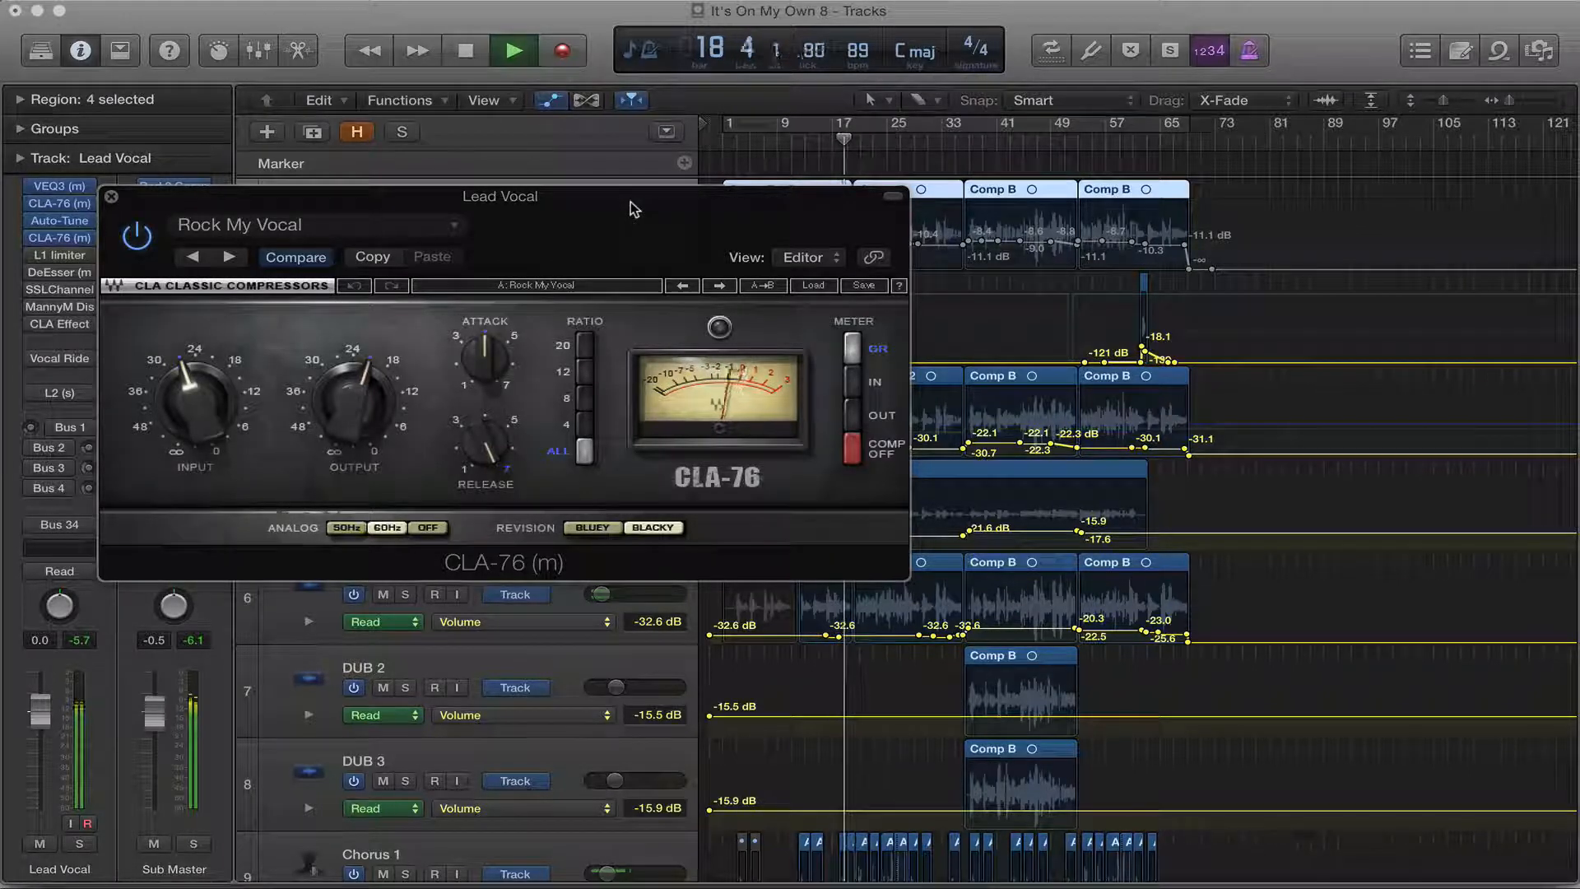
pyautogui.press('space')
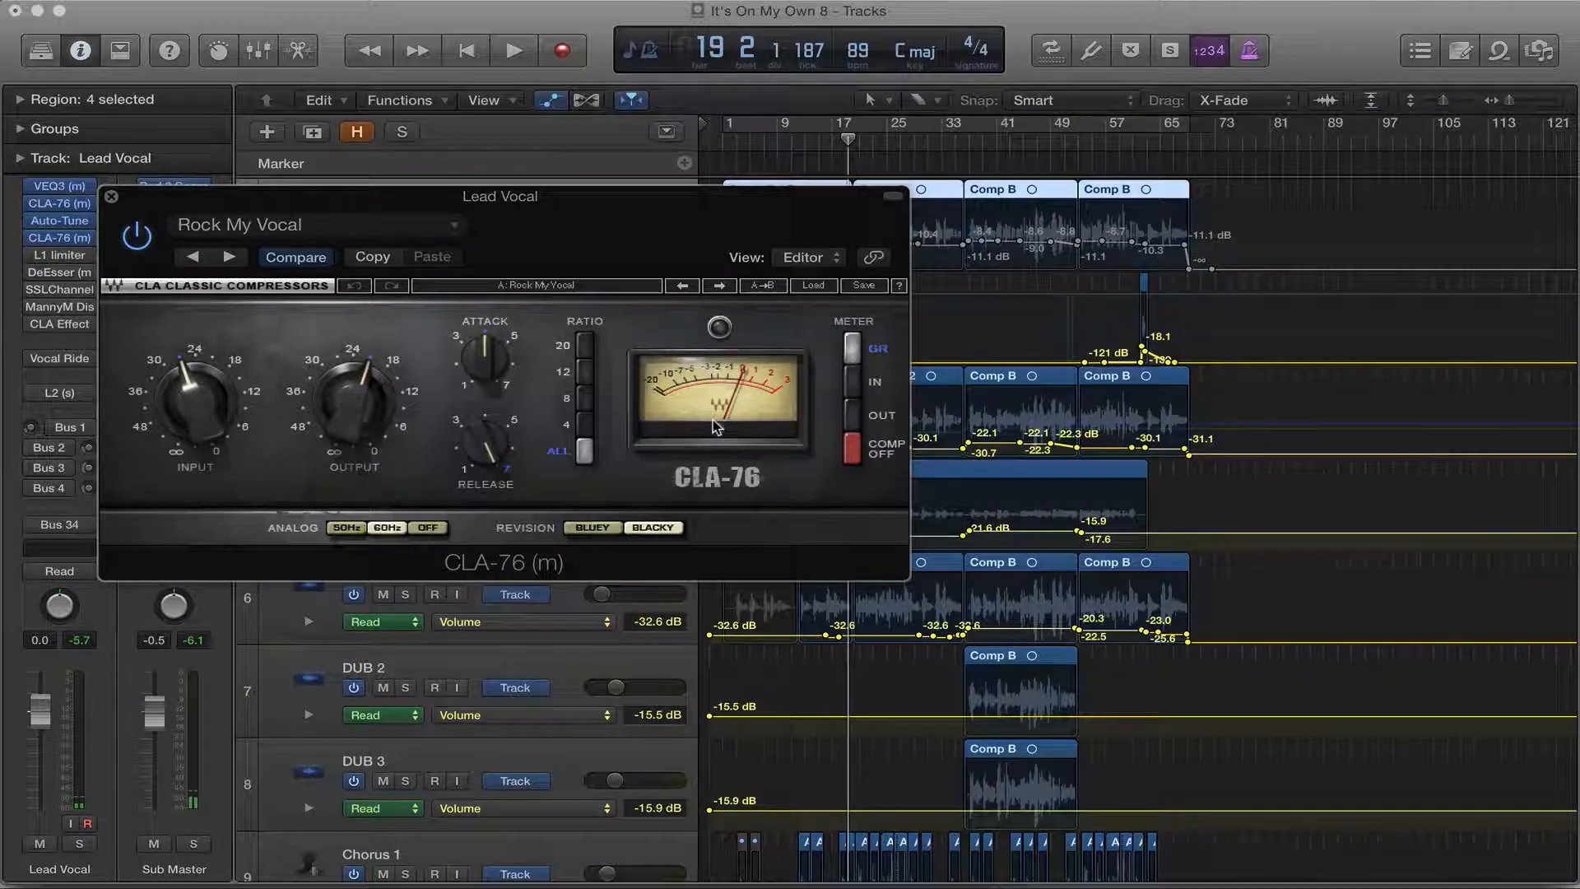
# Step: Play the song from bar 16 and reset the Lead Vocal's peak level reading while the second CLA-76 is active
pyautogui.moveTo(685, 200); pyautogui.dragTo(726, 287)
pyautogui.press(',')
pyautogui.press(',')
pyautogui.press(',')
pyautogui.press(',')
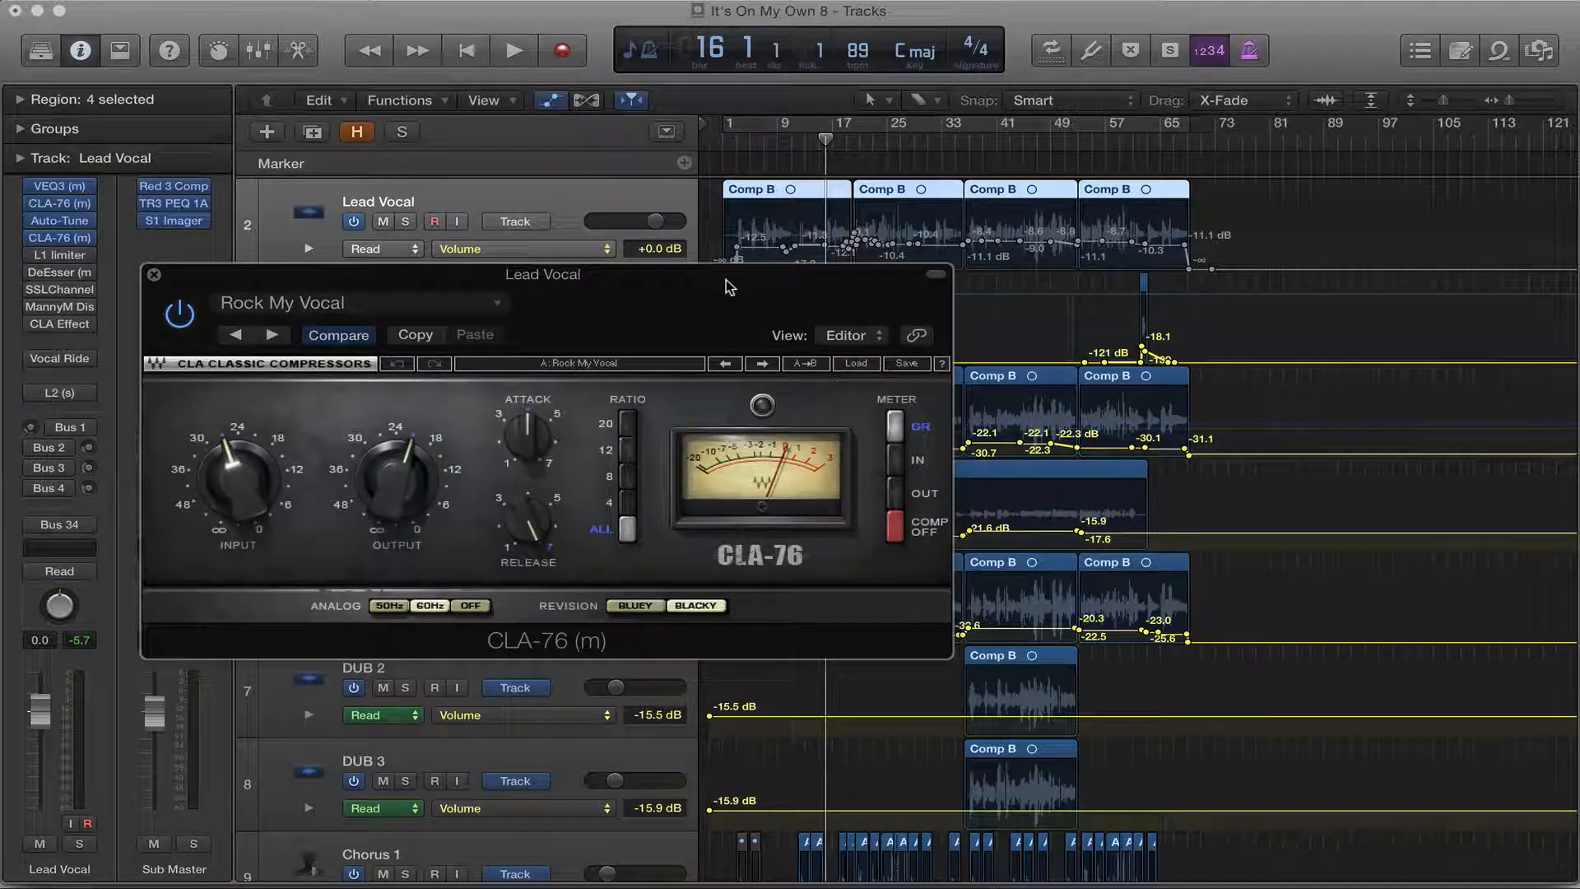
pyautogui.press('space')
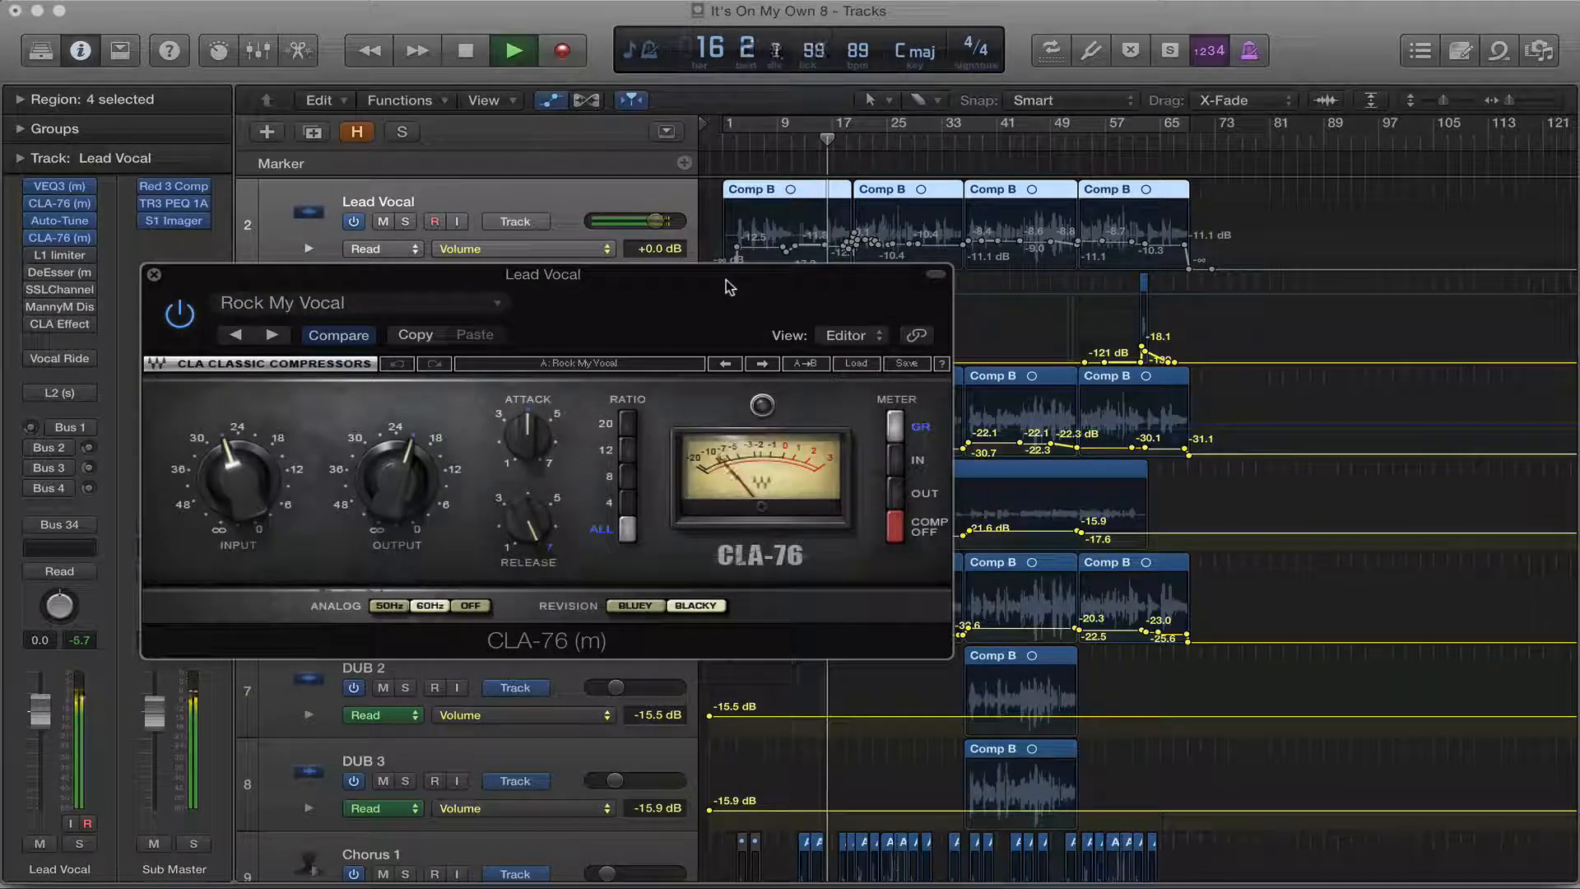
pyautogui.click(83, 639)
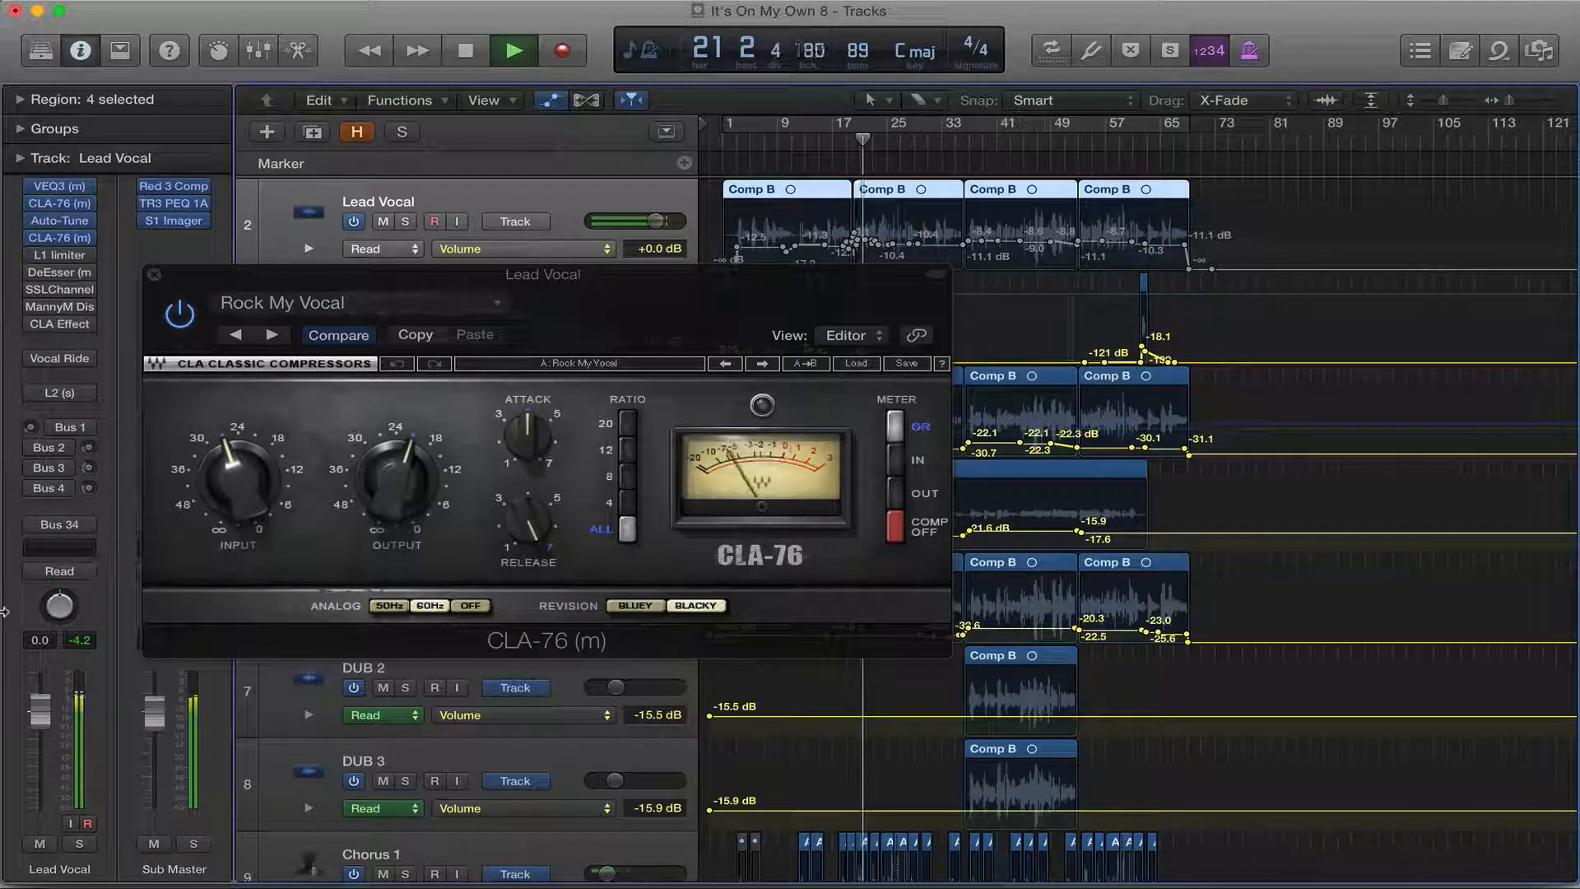
# Step: Compare the Lead Vocal's peak level with the second CLA-76 bypassed and re-enabled during playback, leaving the compressor on
pyautogui.click(180, 314)
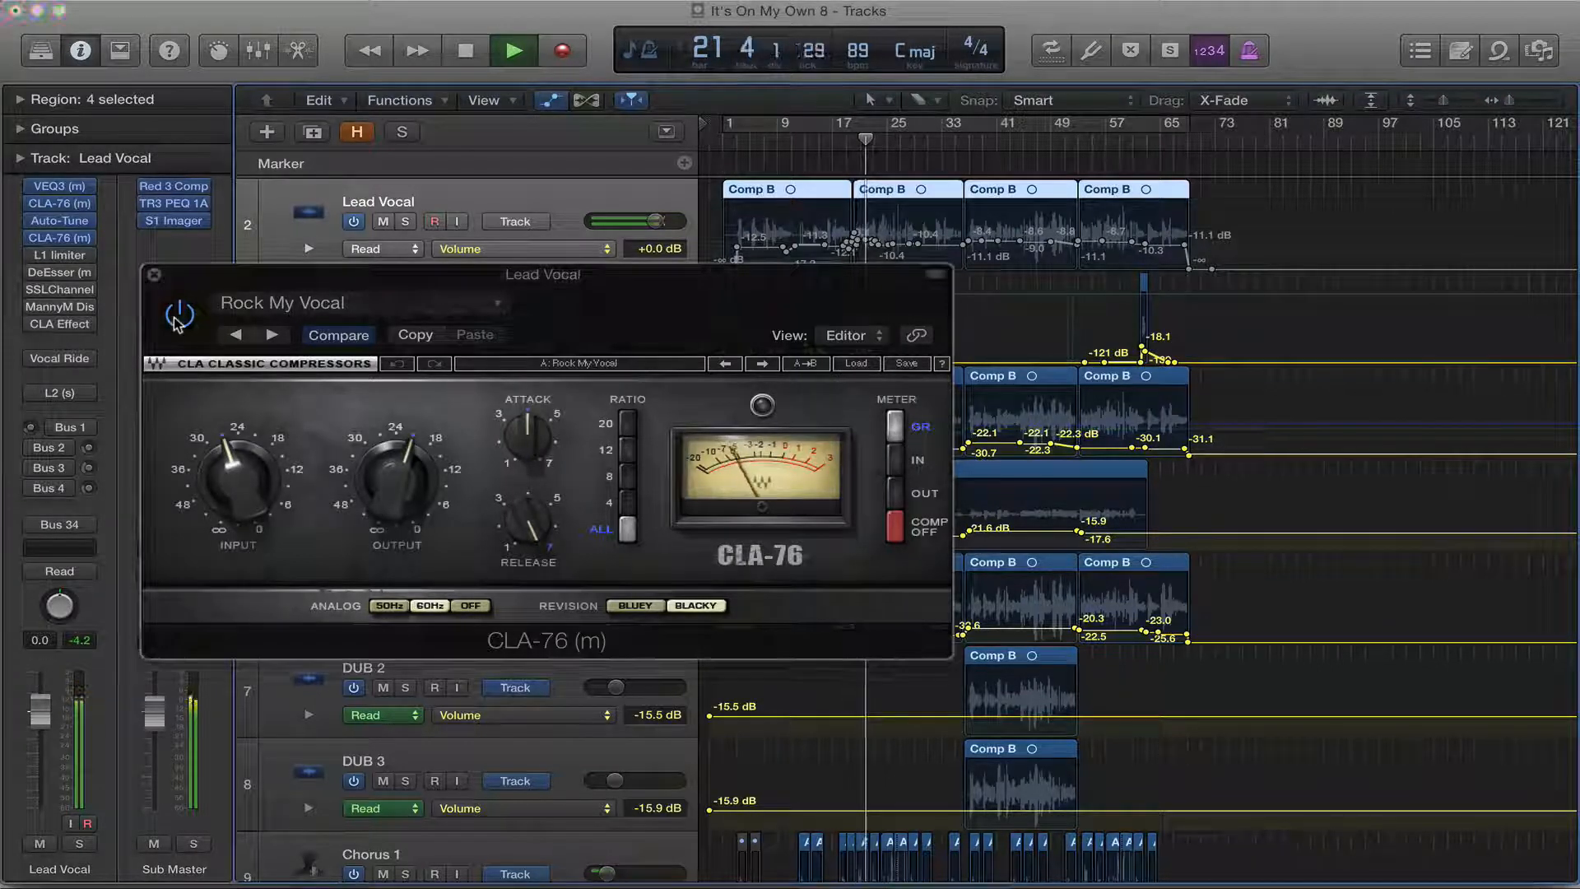
pyautogui.click(79, 641)
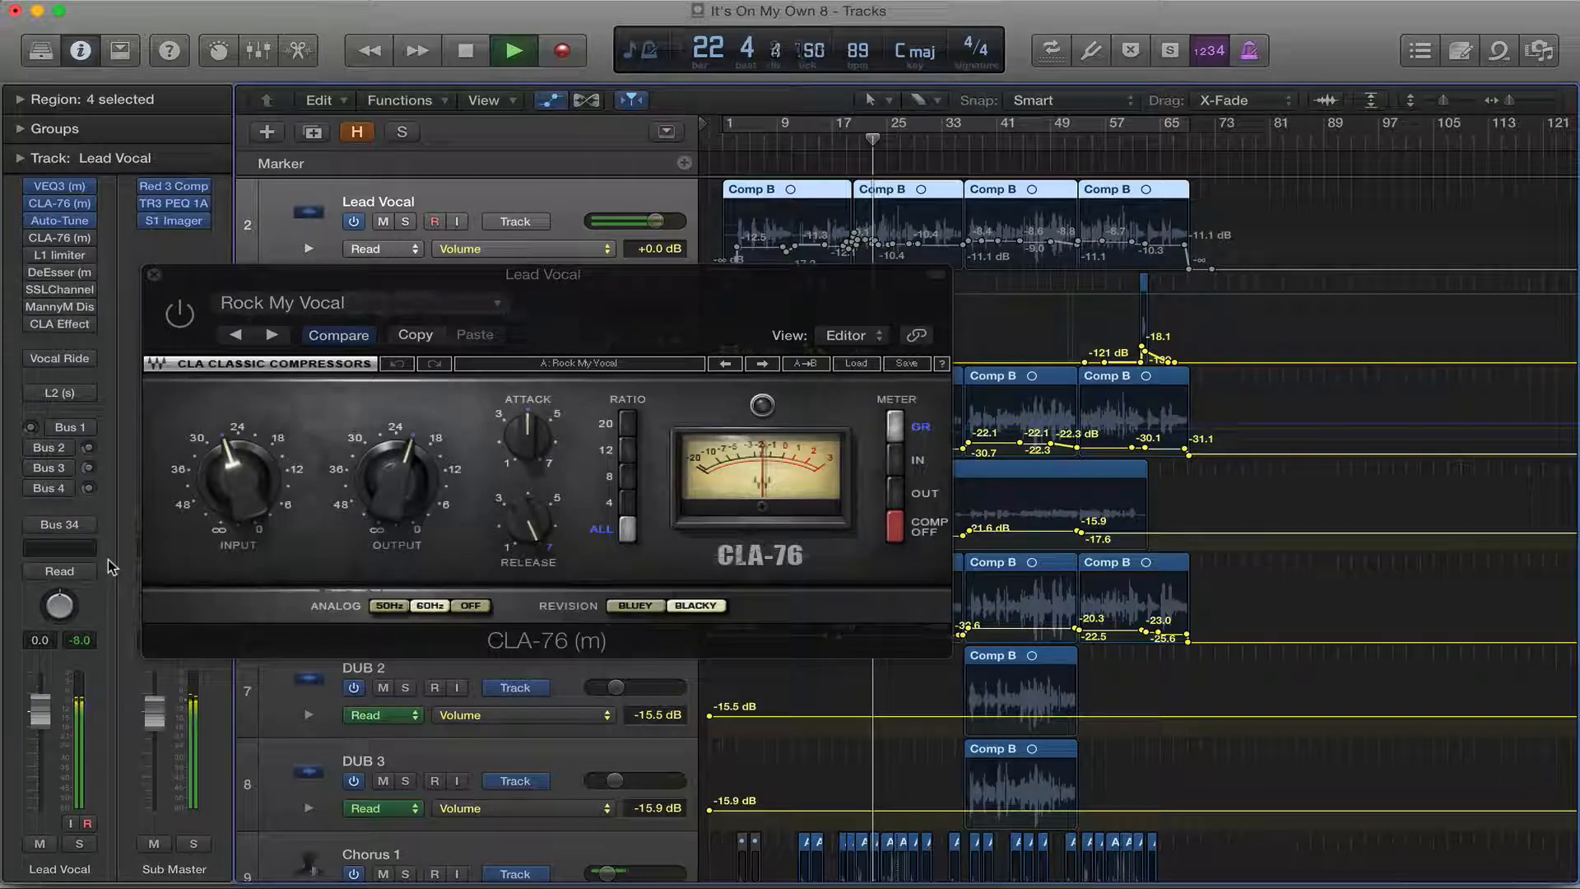
pyautogui.press('space')
pyautogui.click(182, 312)
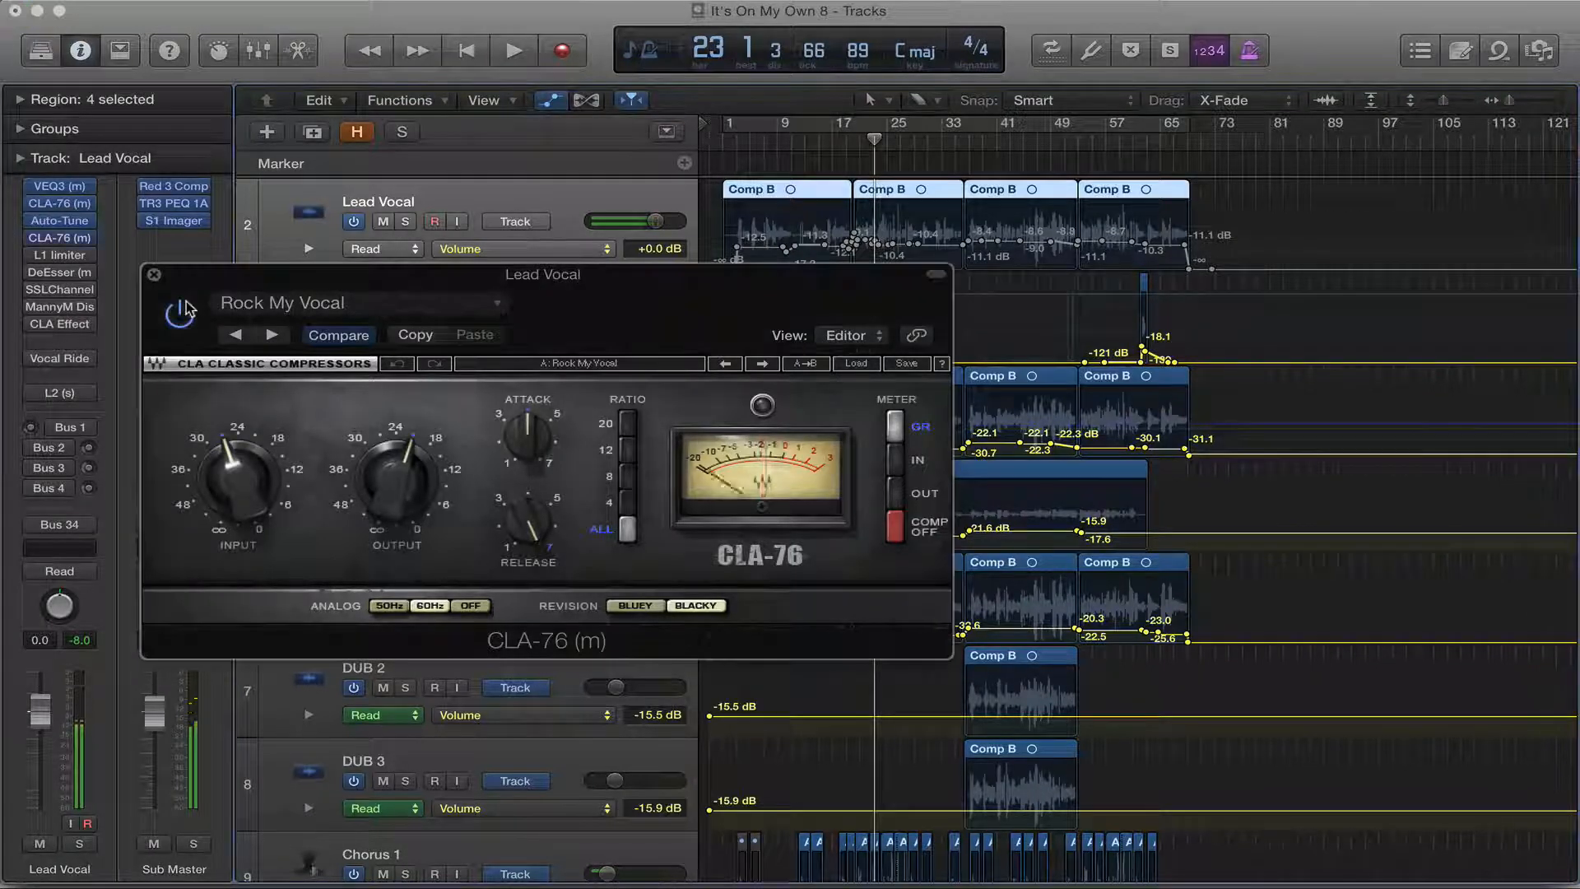
pyautogui.press('space')
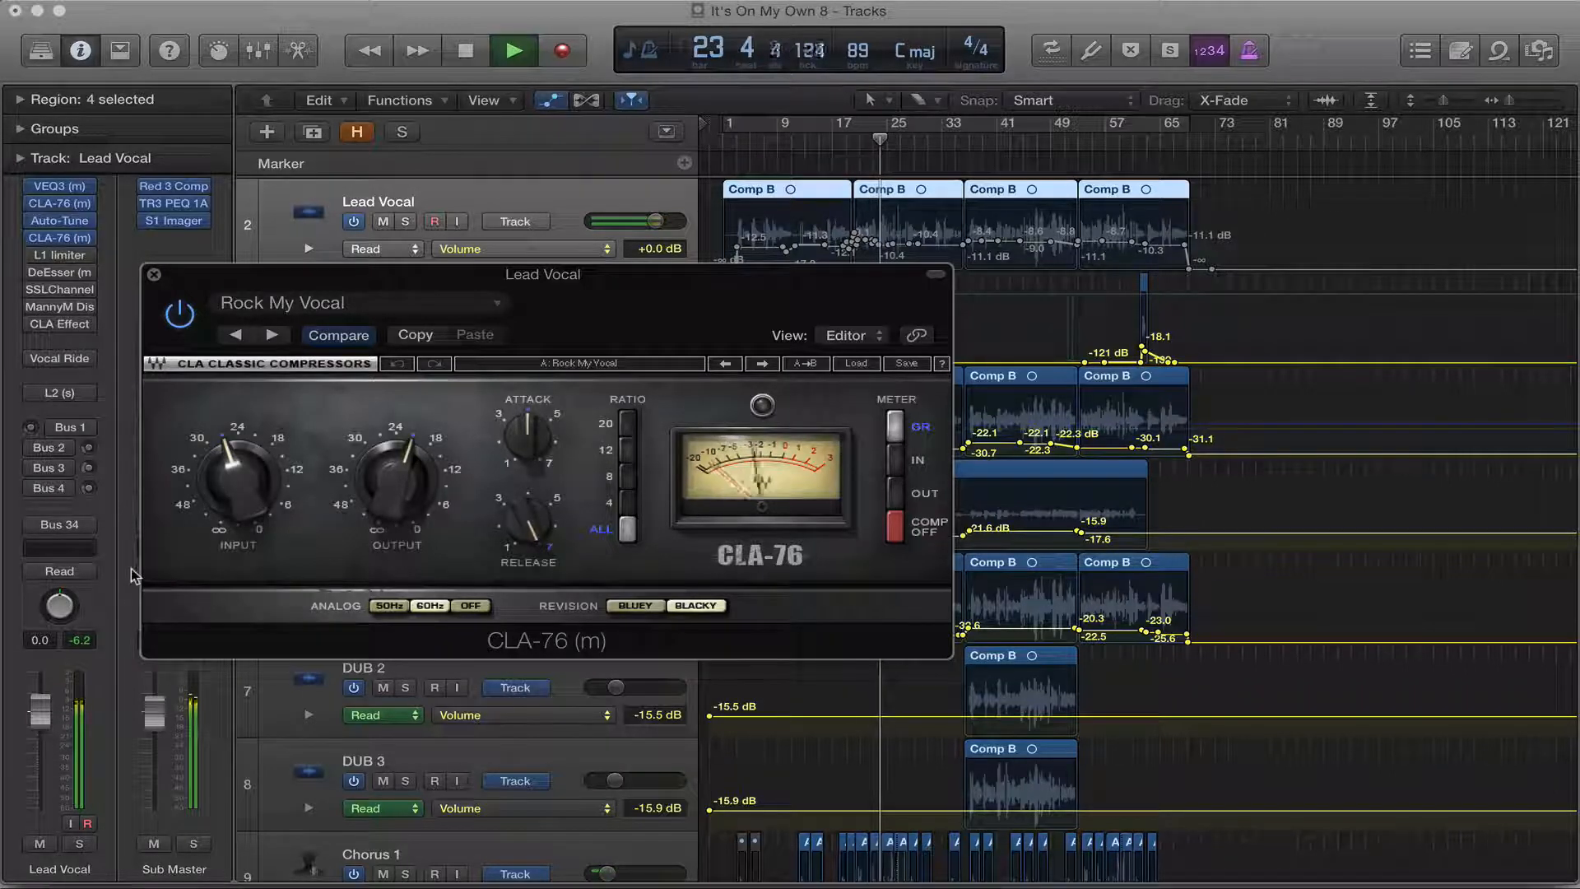
pyautogui.press('space')
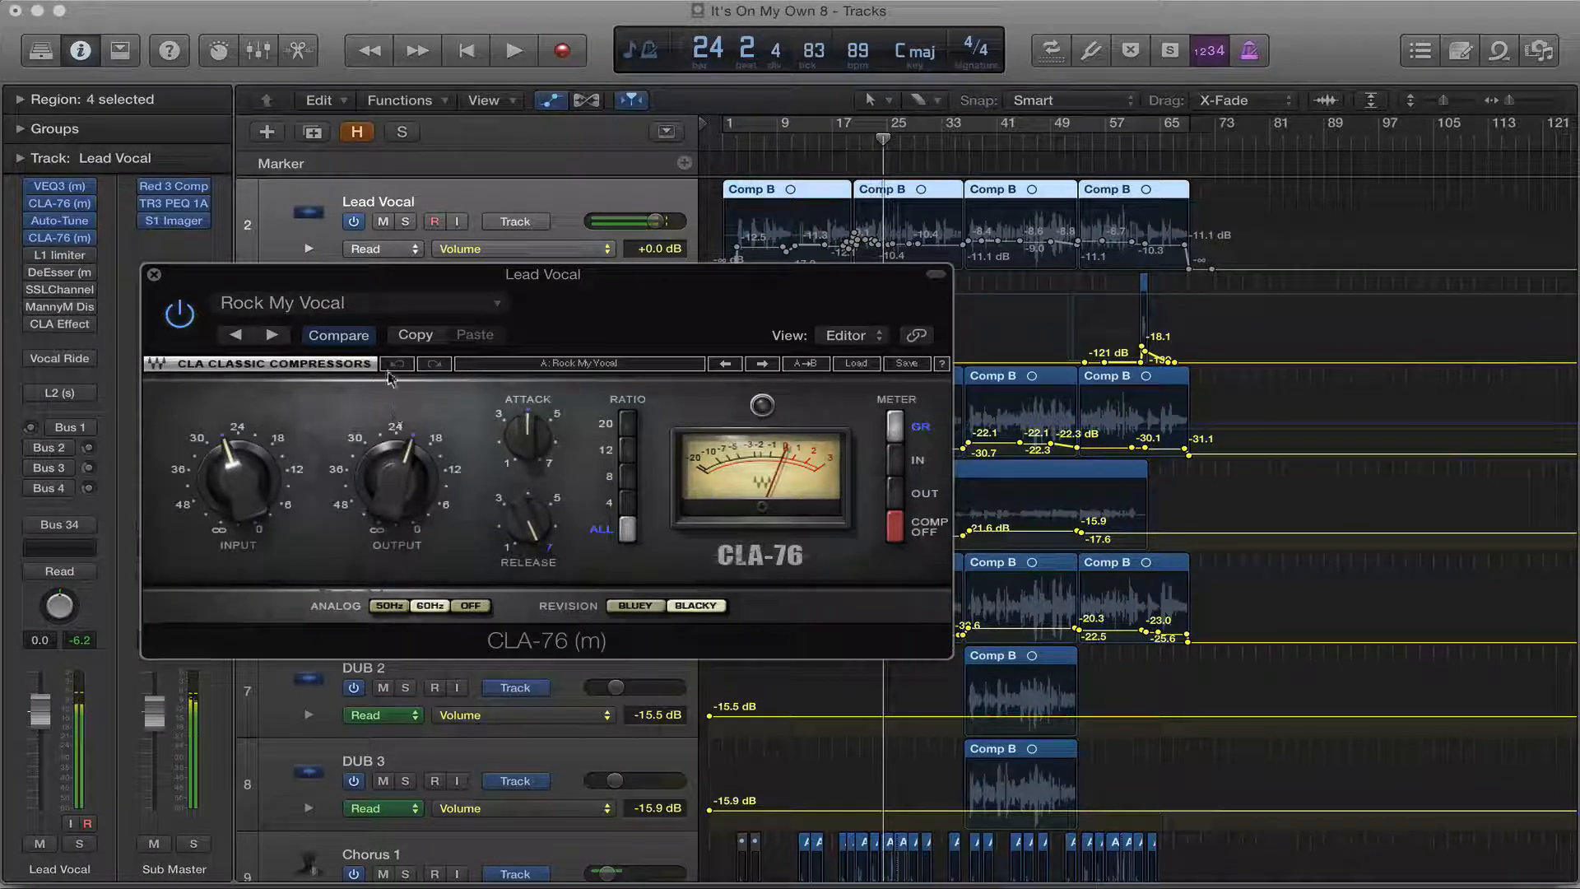
# Step: Examine the second CLA-76's input, output, attack, release and ratio settings with playback stopped
pyautogui.moveTo(396, 277); pyautogui.dragTo(545, 236)
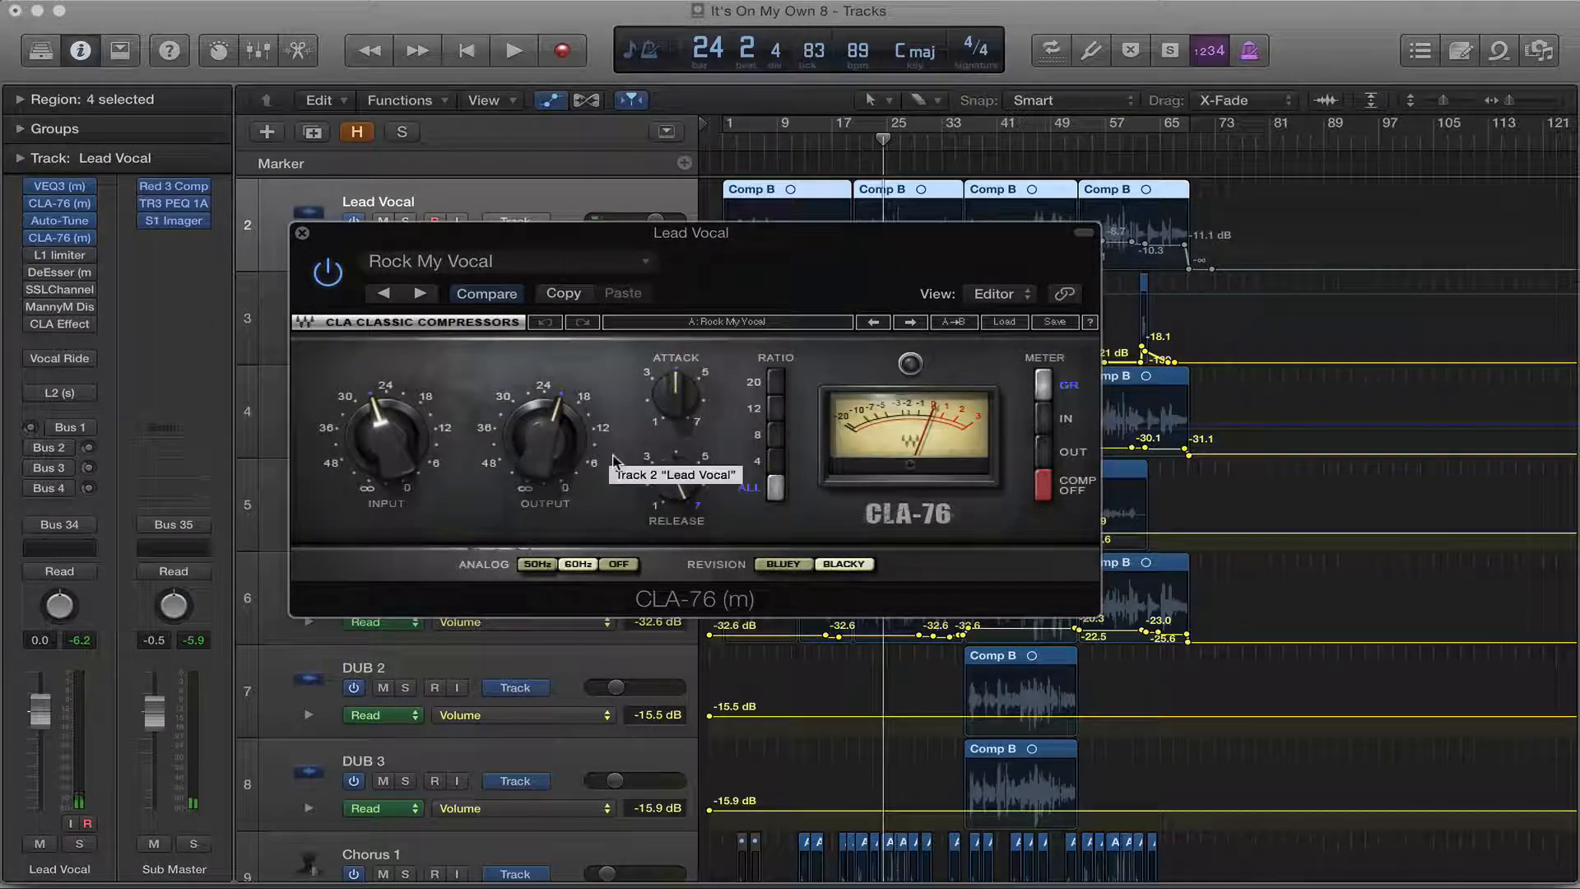
pyautogui.moveTo(659, 234); pyautogui.dragTo(761, 348)
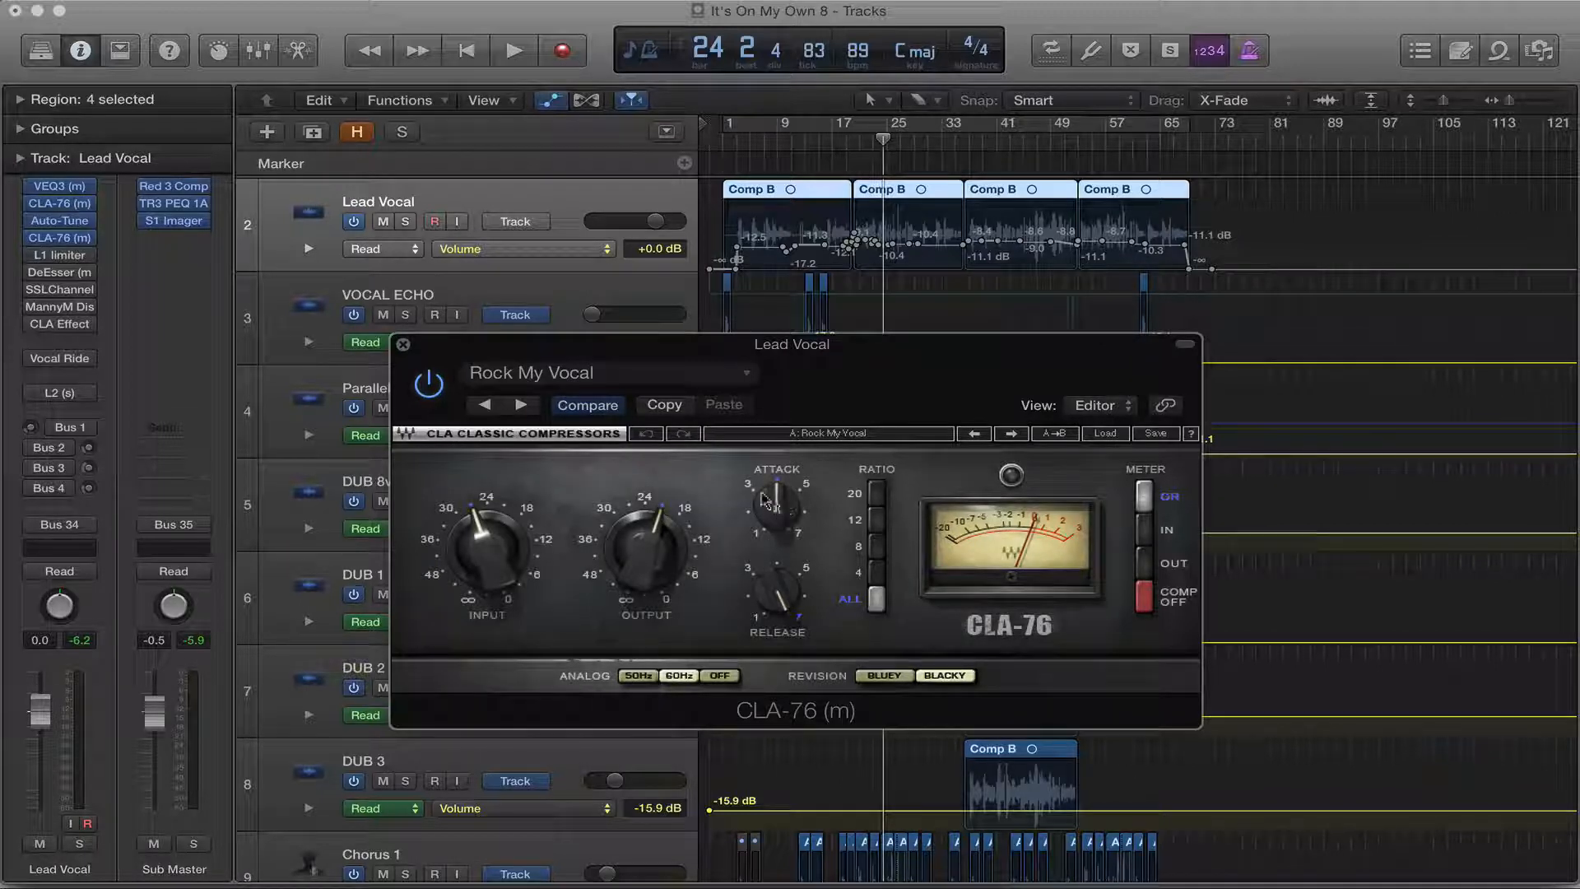
pyautogui.moveTo(869, 368); pyautogui.dragTo(794, 302)
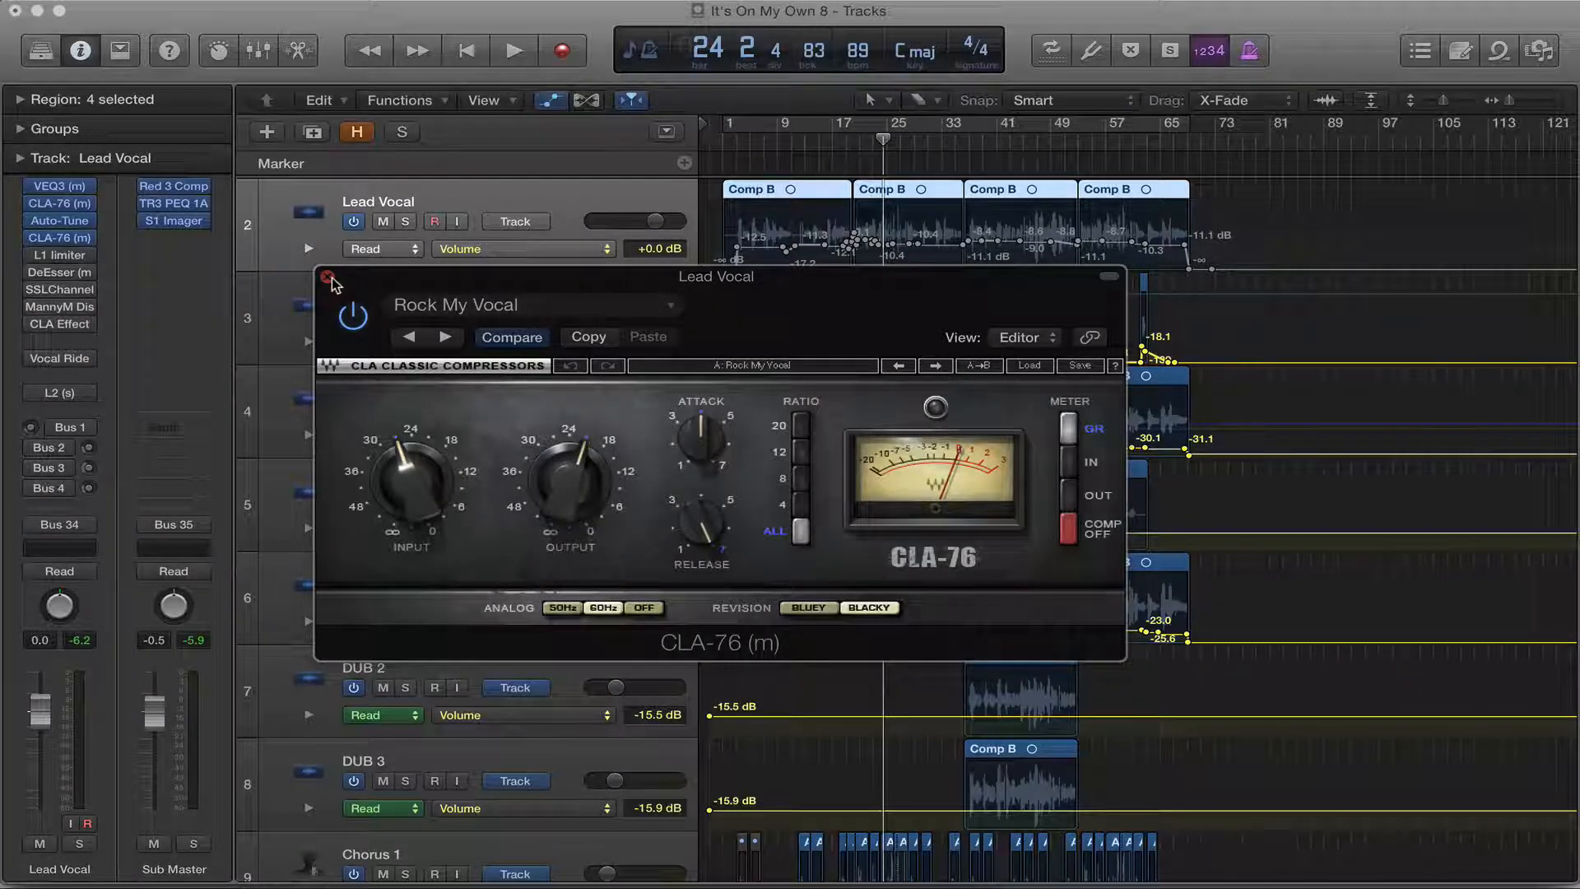
# Step: Close the second CLA-76 and open the Lead Vocal's L1 limiter switched on, placing its window clear of the Lead Vocal channel strip
pyautogui.click(328, 277)
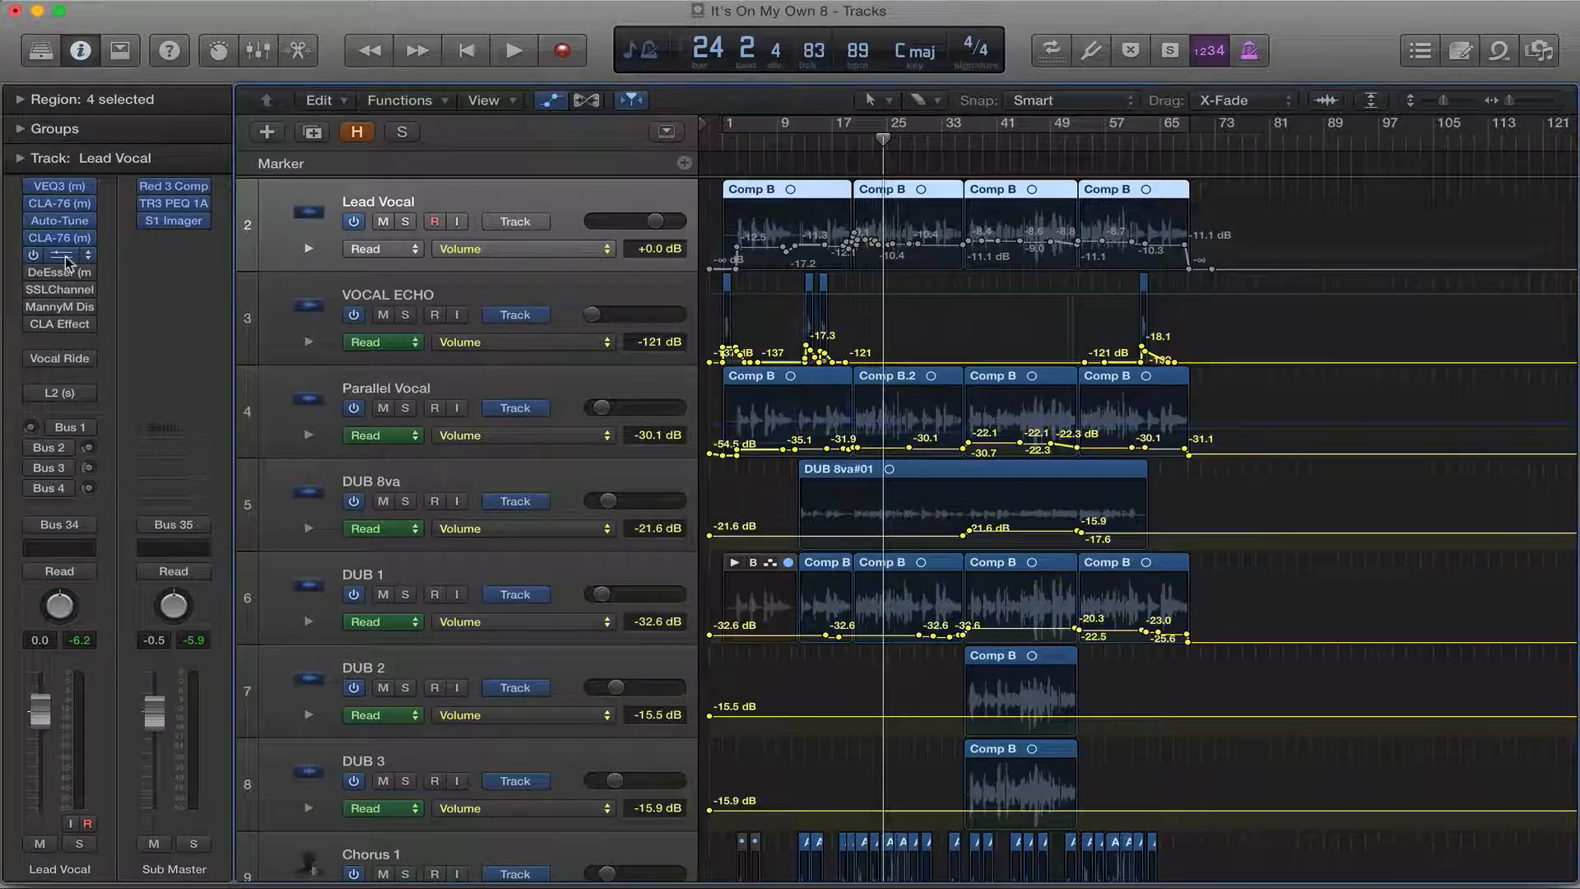
pyautogui.click(65, 262)
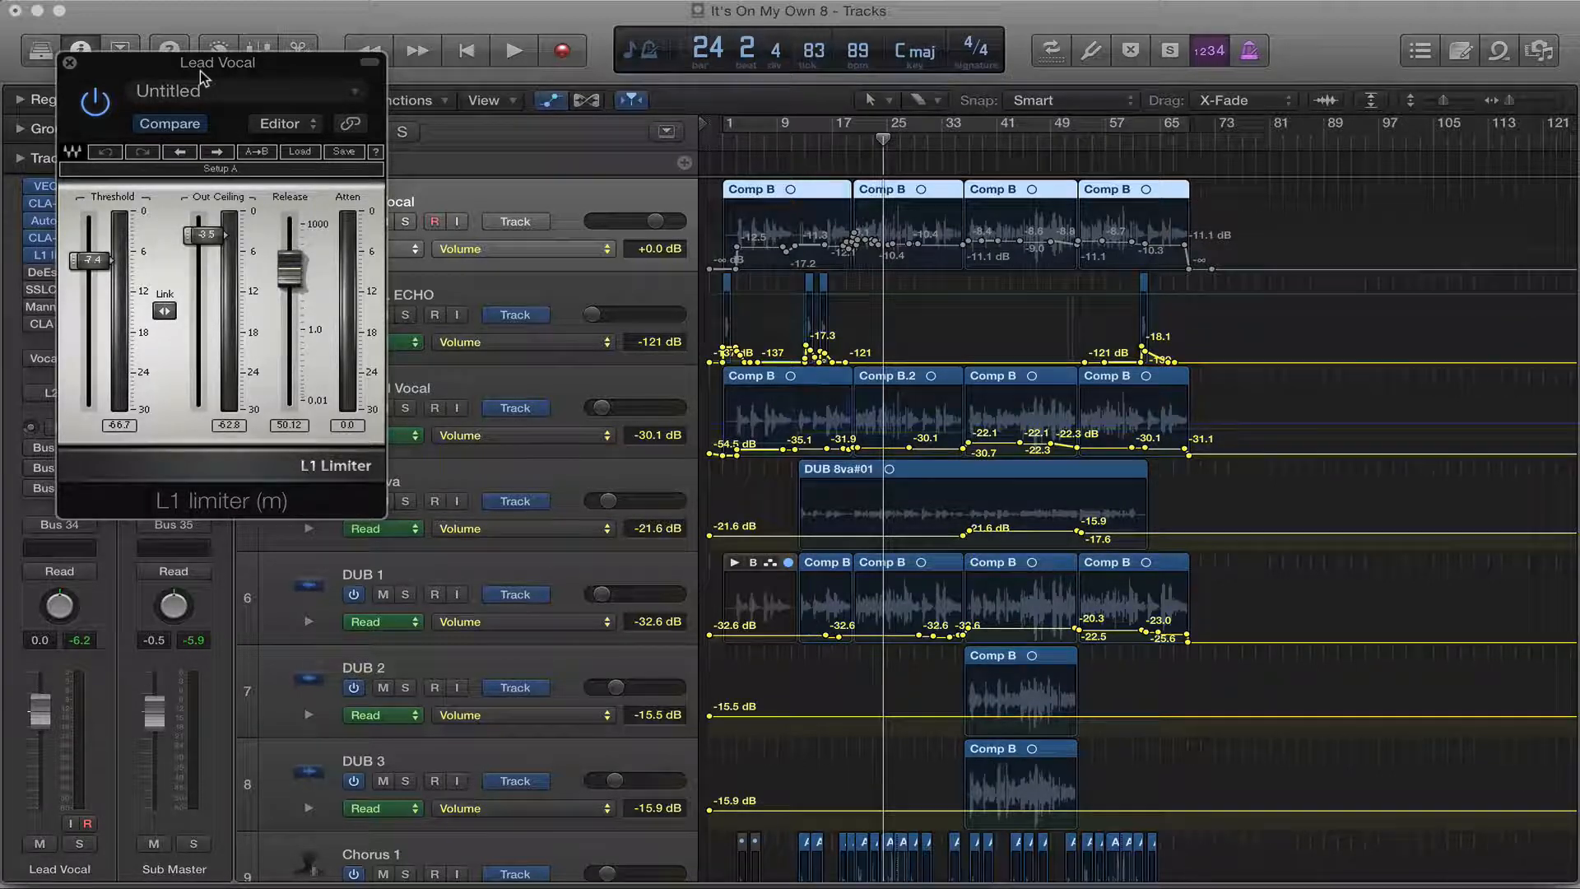
pyautogui.moveTo(197, 72); pyautogui.dragTo(379, 151)
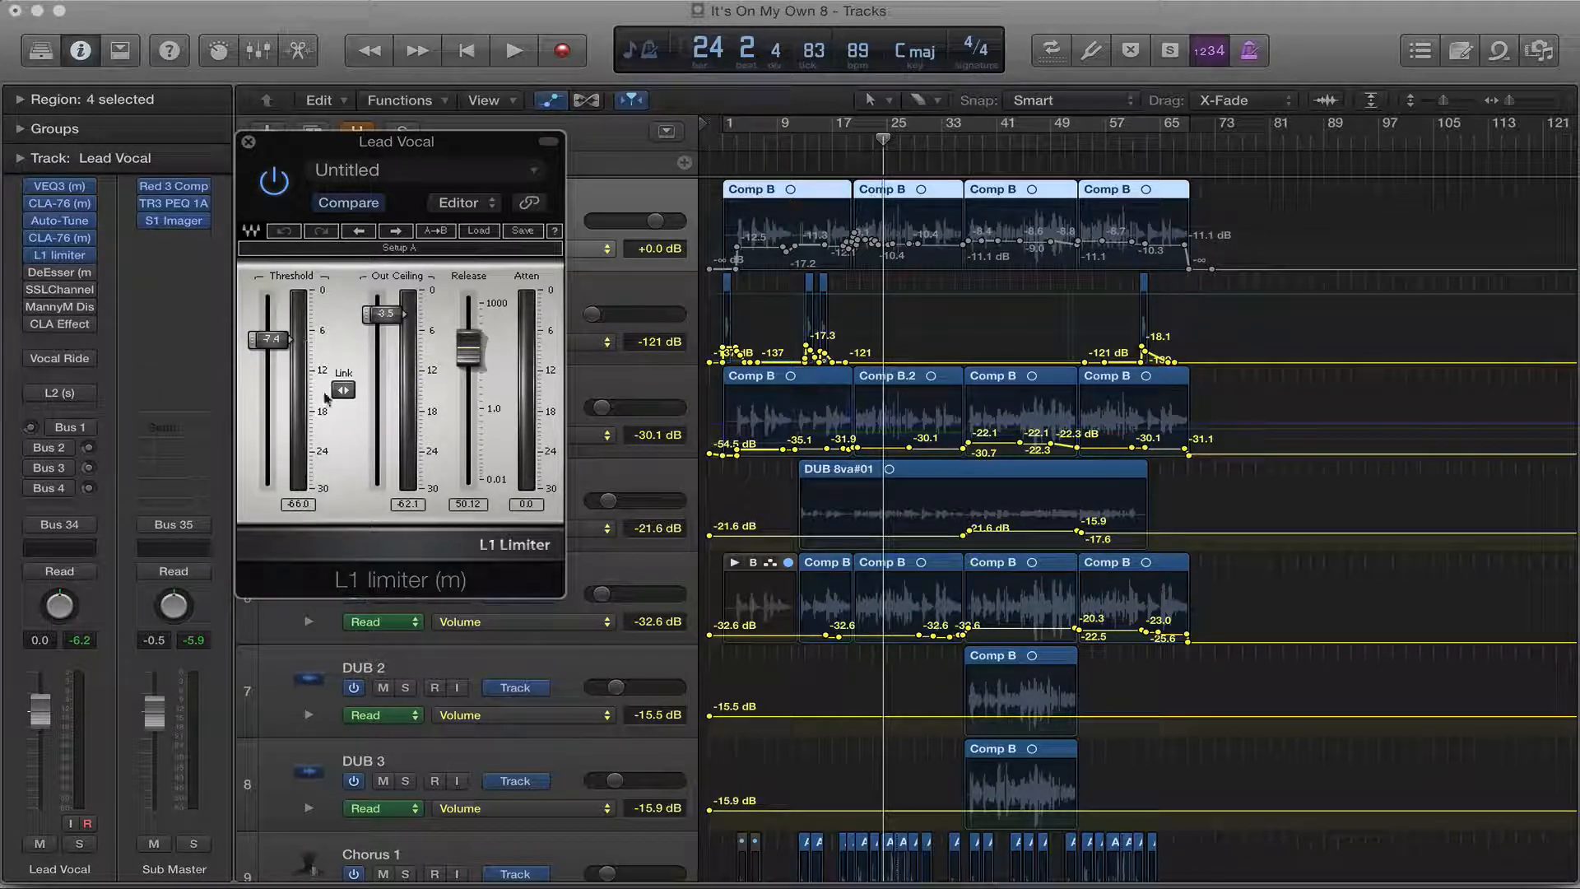
pyautogui.moveTo(410, 150); pyautogui.dragTo(346, 150)
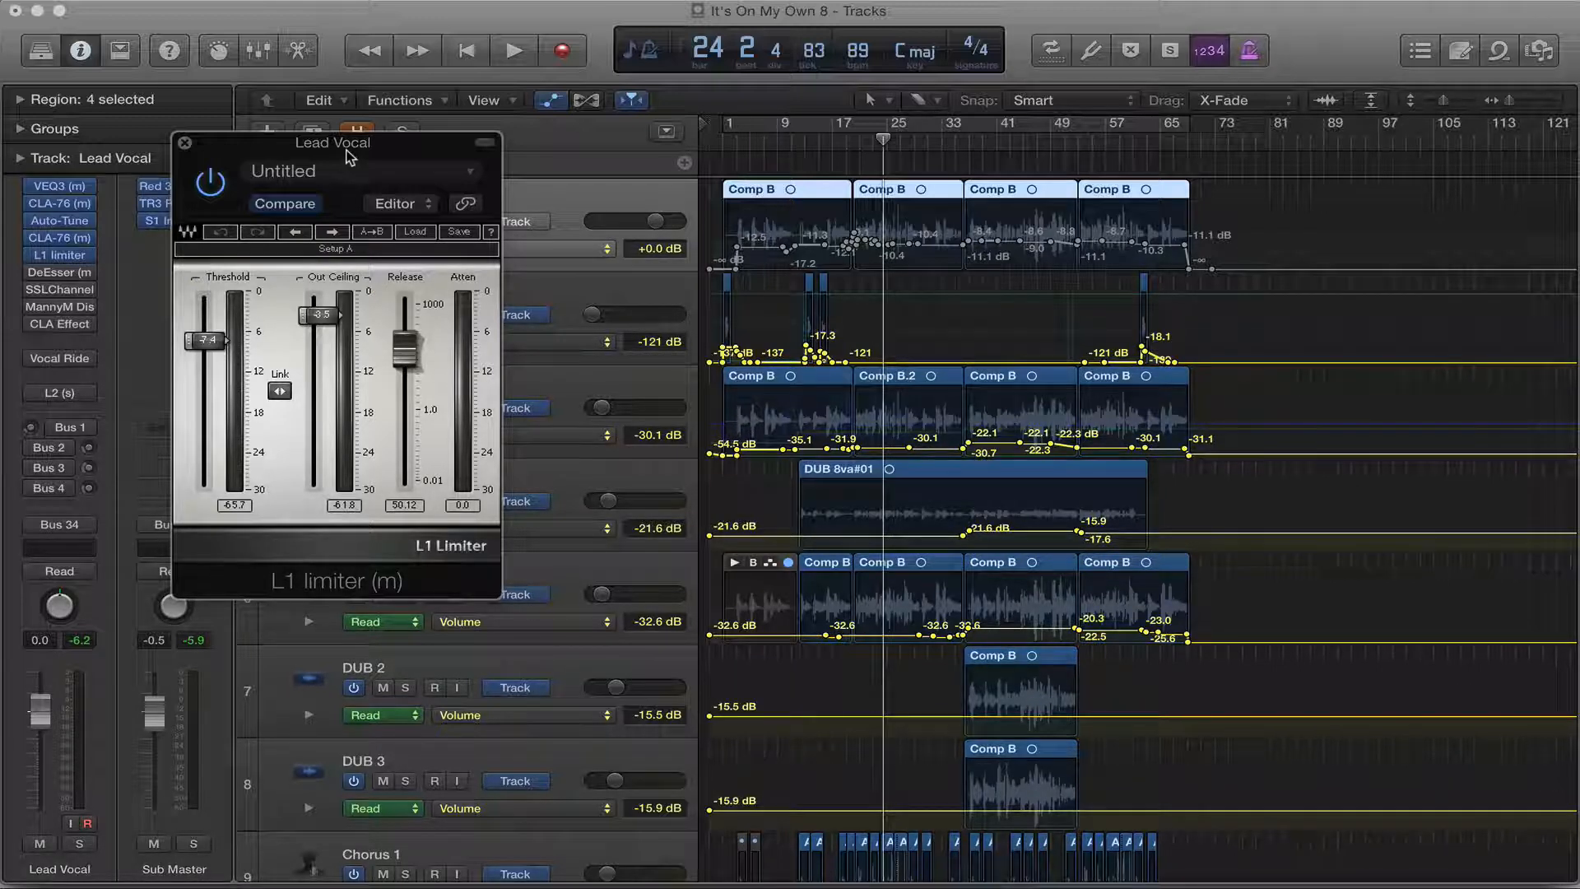
pyautogui.moveTo(315, 141); pyautogui.dragTo(318, 96)
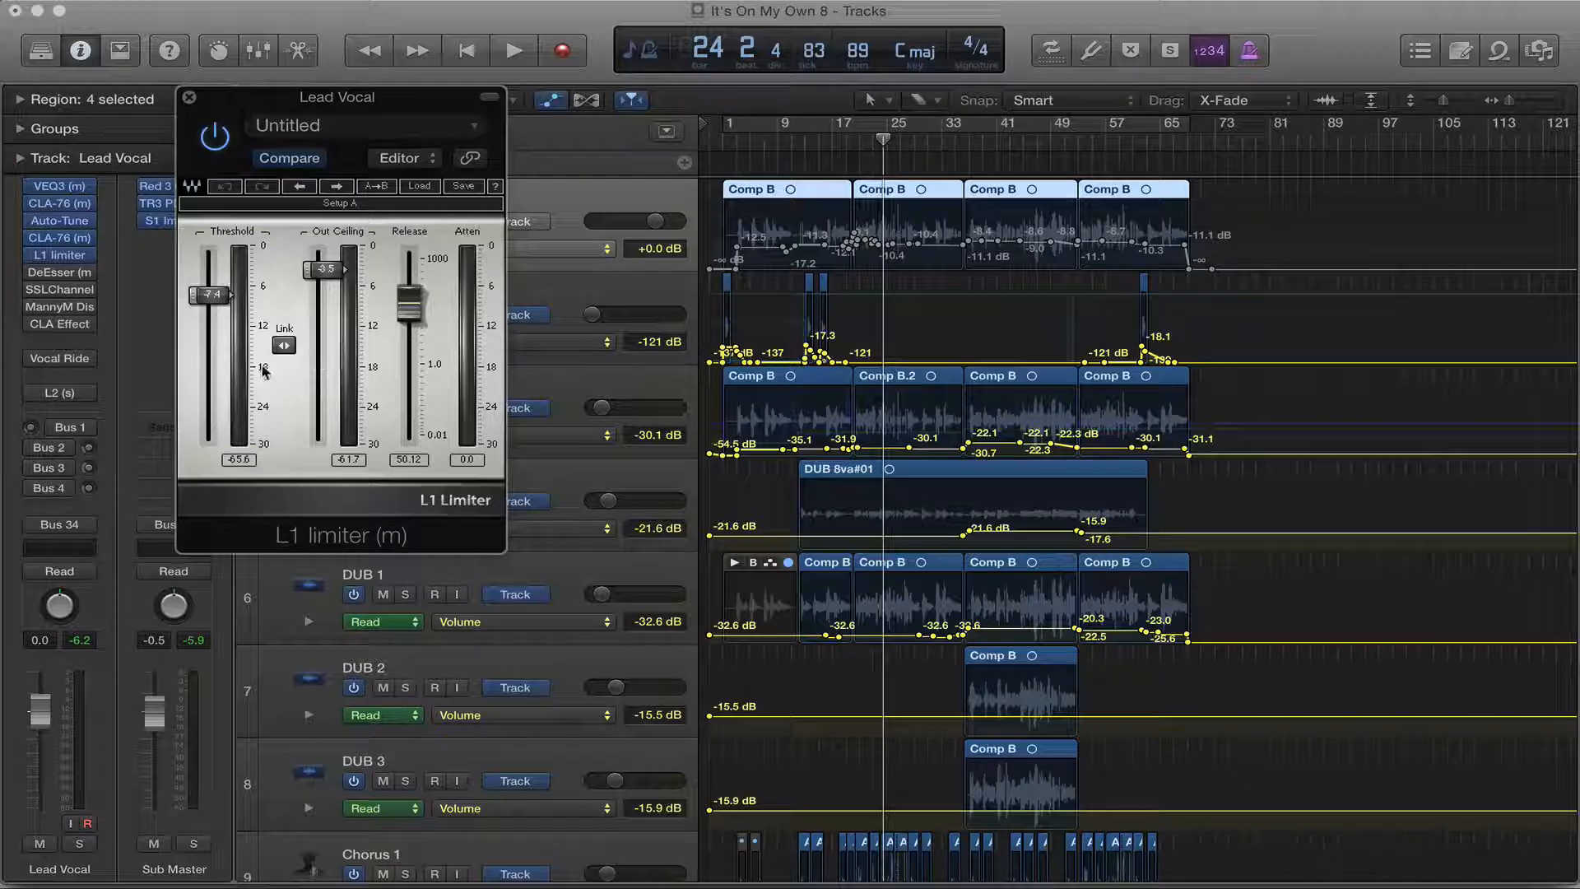
# Step: Play the song from bar 24 with the L1 limiter bypassed, re-enable it during playback, and stop after a couple of bars
pyautogui.click(35, 255)
pyautogui.press('space')
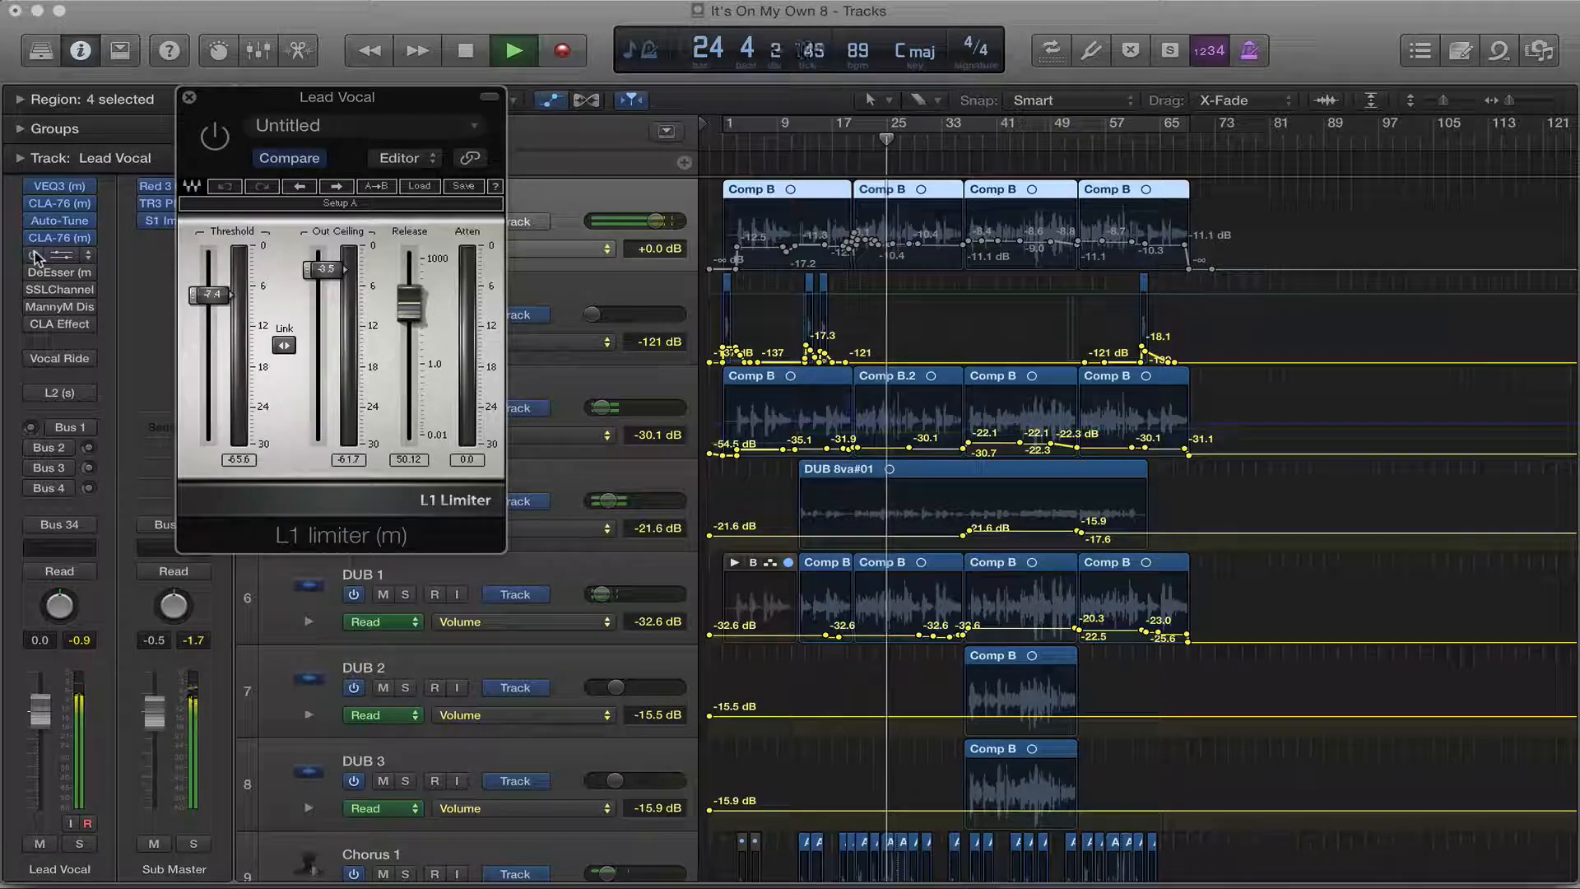
pyautogui.click(35, 255)
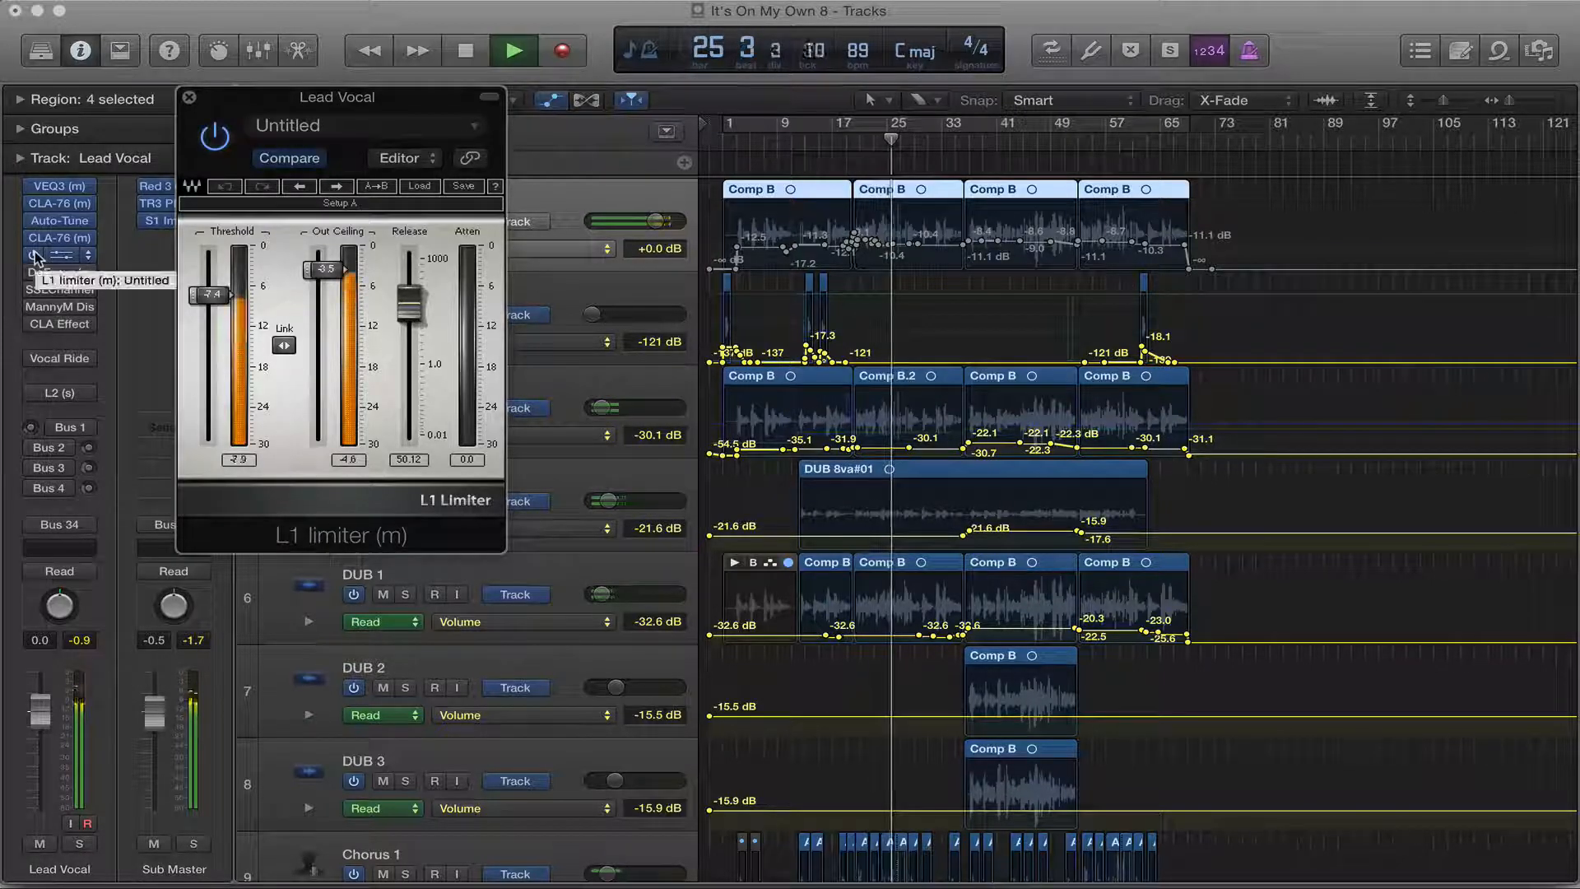
pyautogui.press('space')
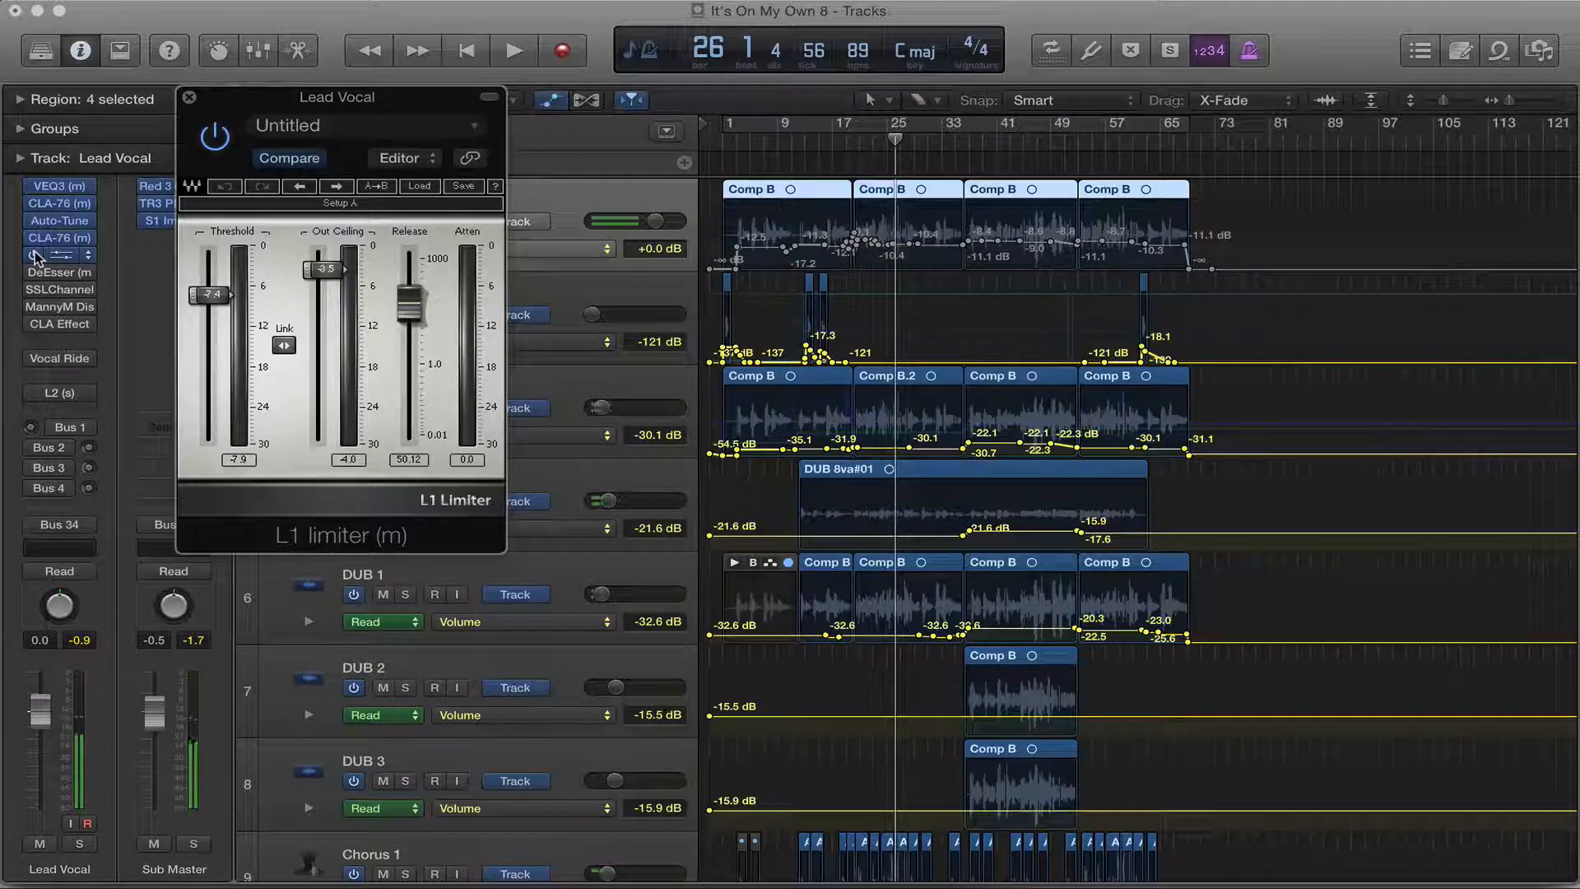
# Step: Compare the Lead Vocal's peak level with the L1 limiter bypassed and re-enabled, playing from bar 20, and clear the peak reading after stopping
pyautogui.press(',')
pyautogui.press(',')
pyautogui.press(',')
pyautogui.press(',')
pyautogui.press(',')
pyautogui.press(',')
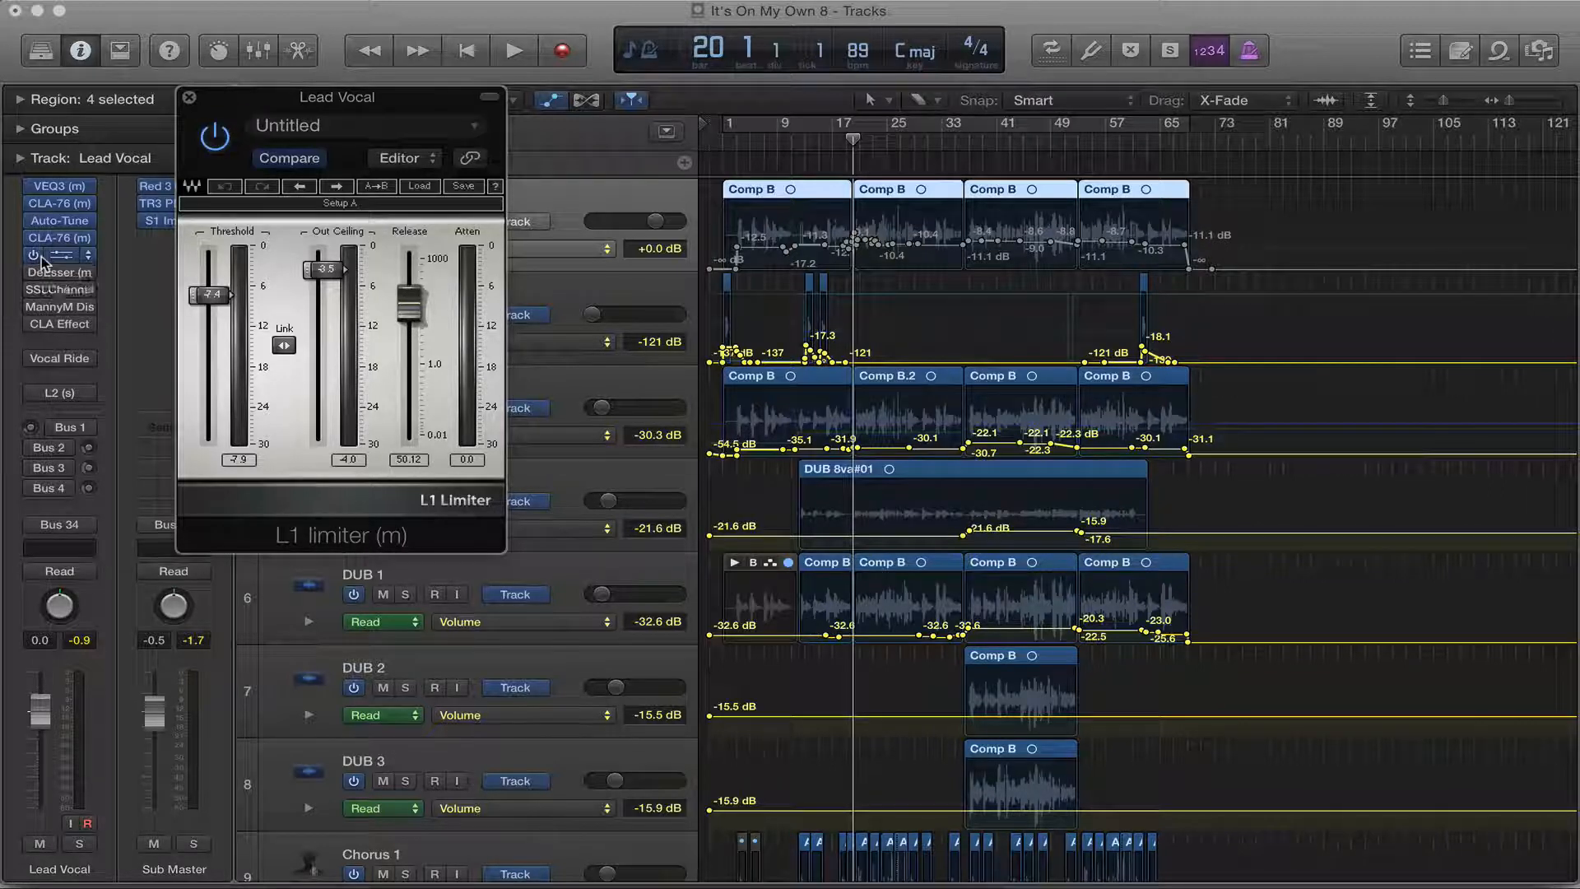
pyautogui.click(38, 256)
pyautogui.press('space')
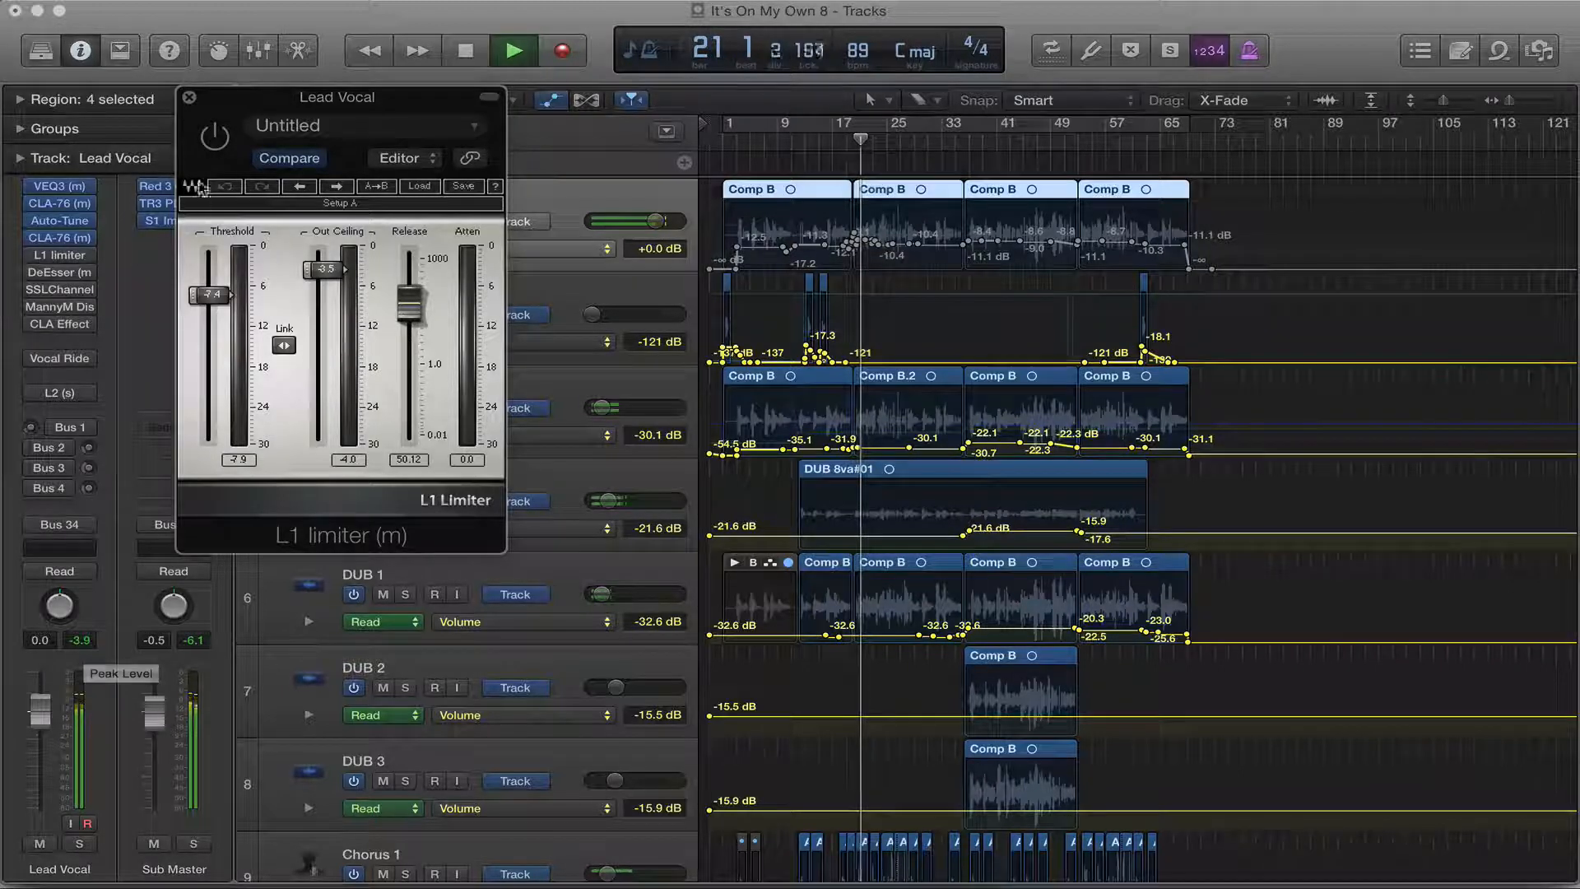
pyautogui.click(214, 136)
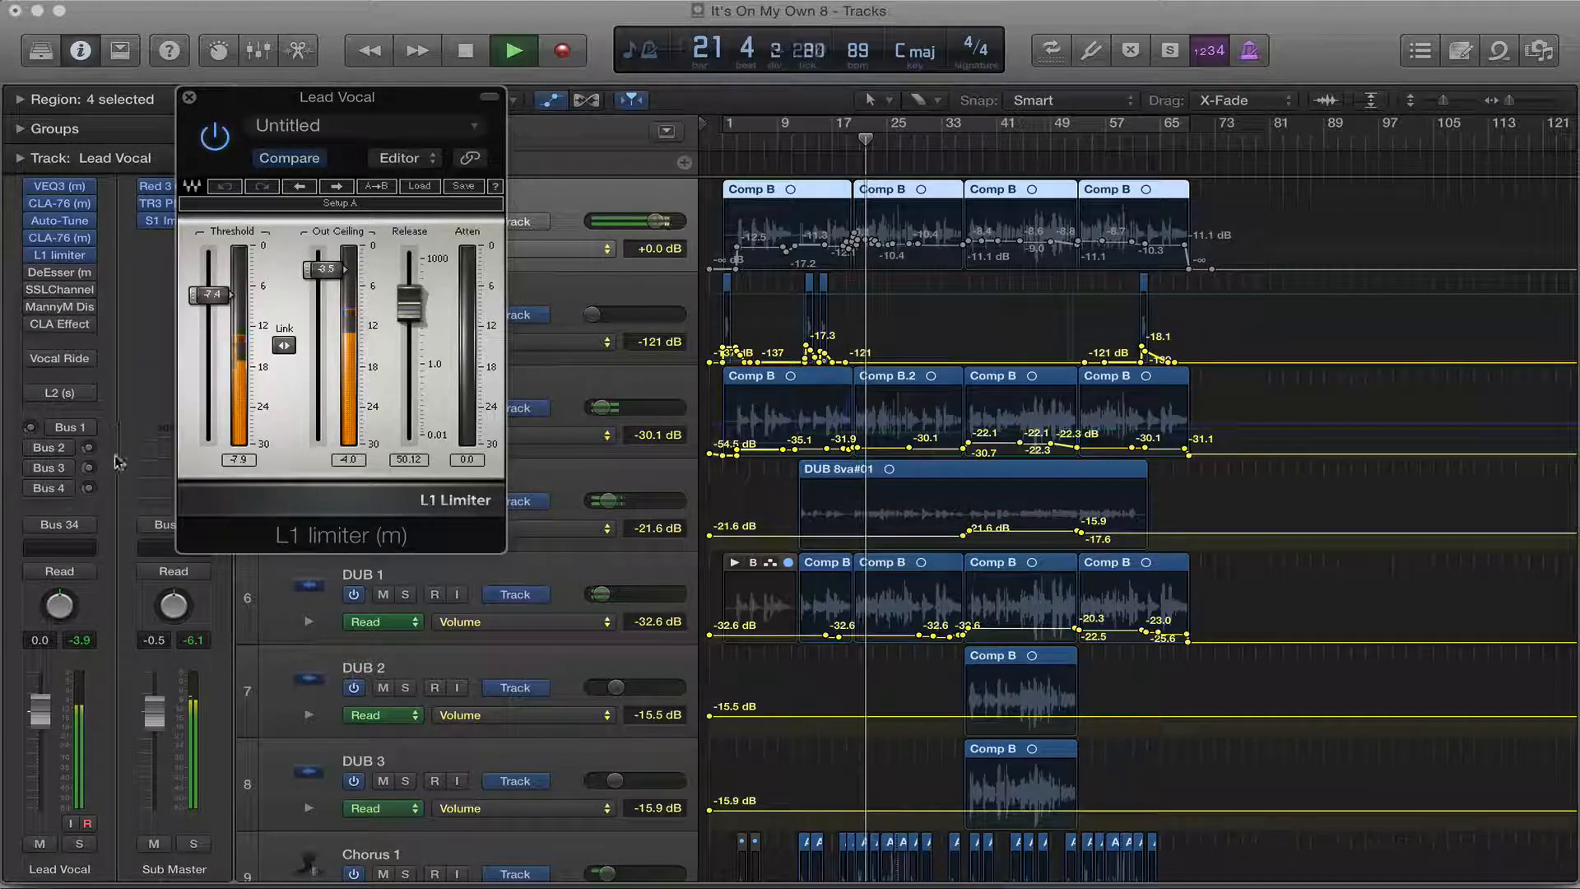
pyautogui.click(86, 642)
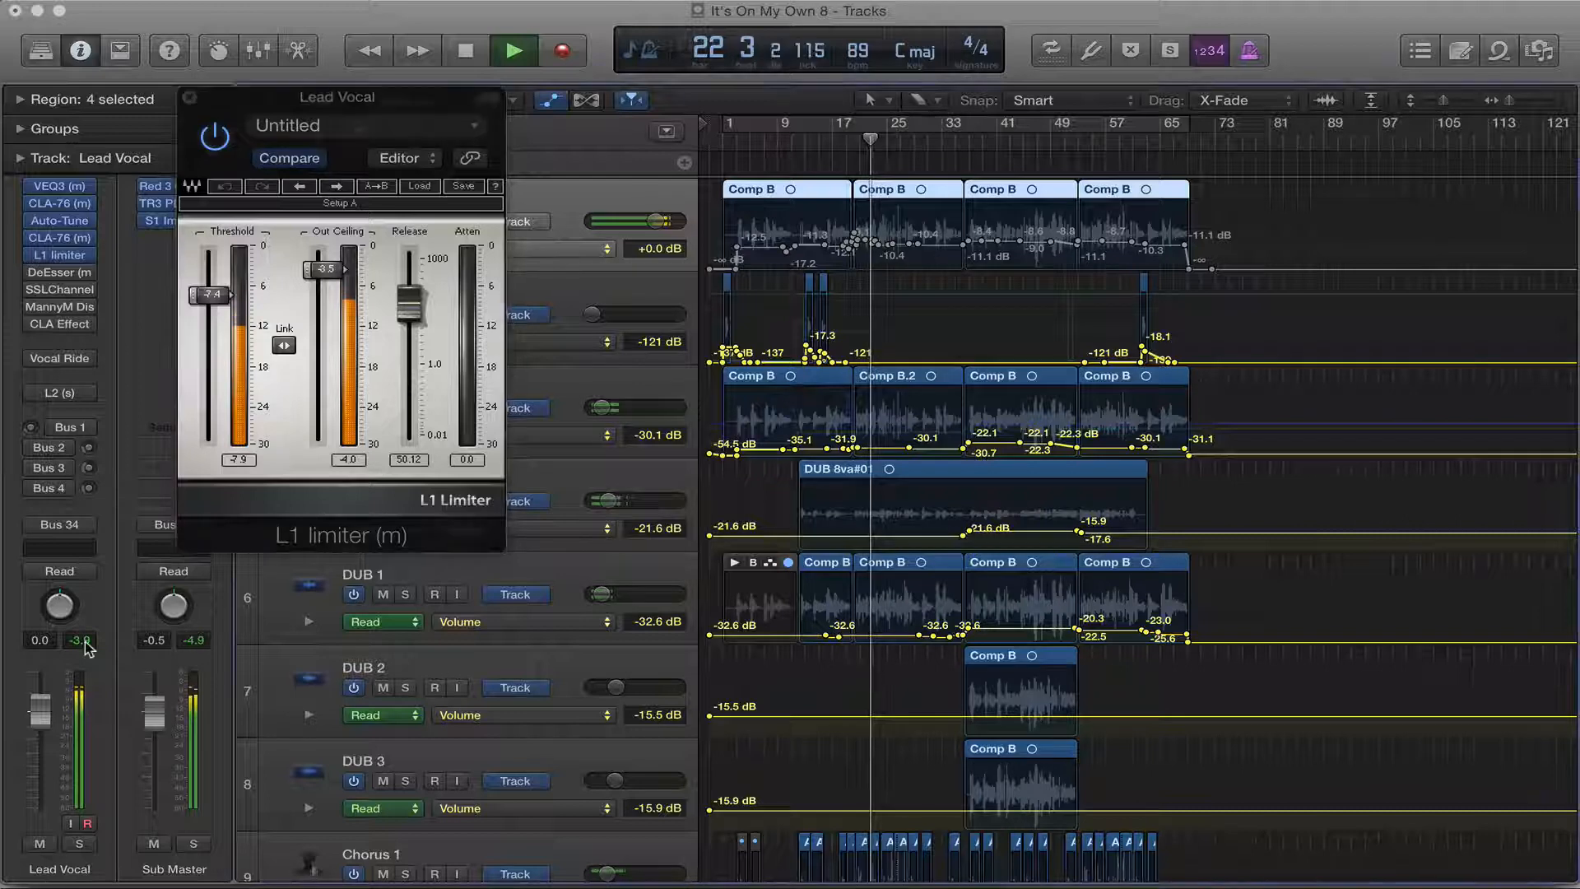
pyautogui.press('space')
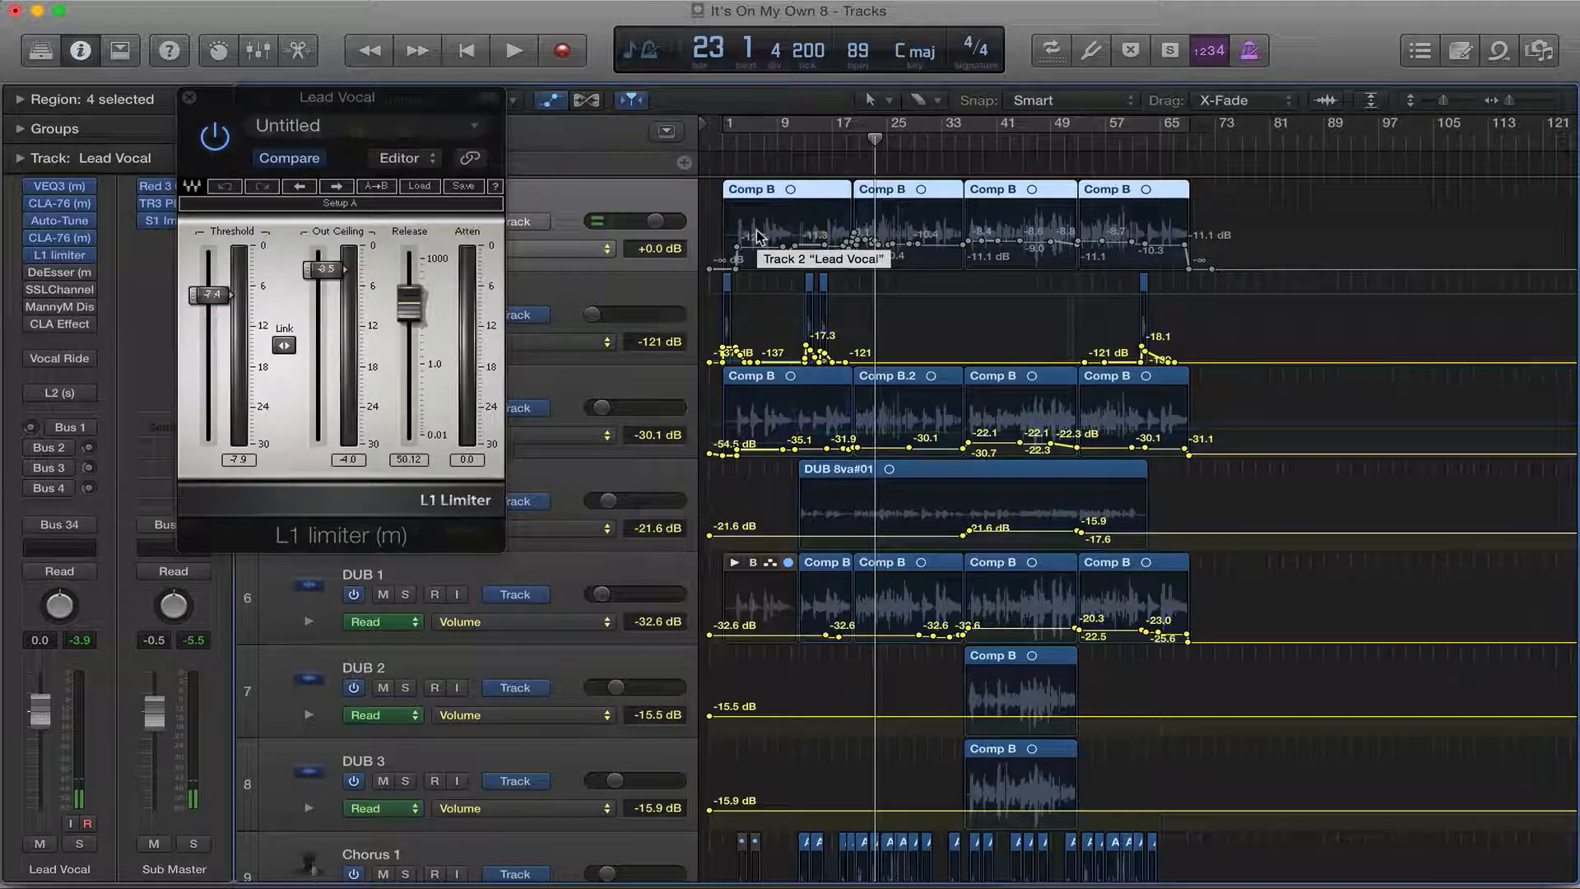
pyautogui.click(87, 643)
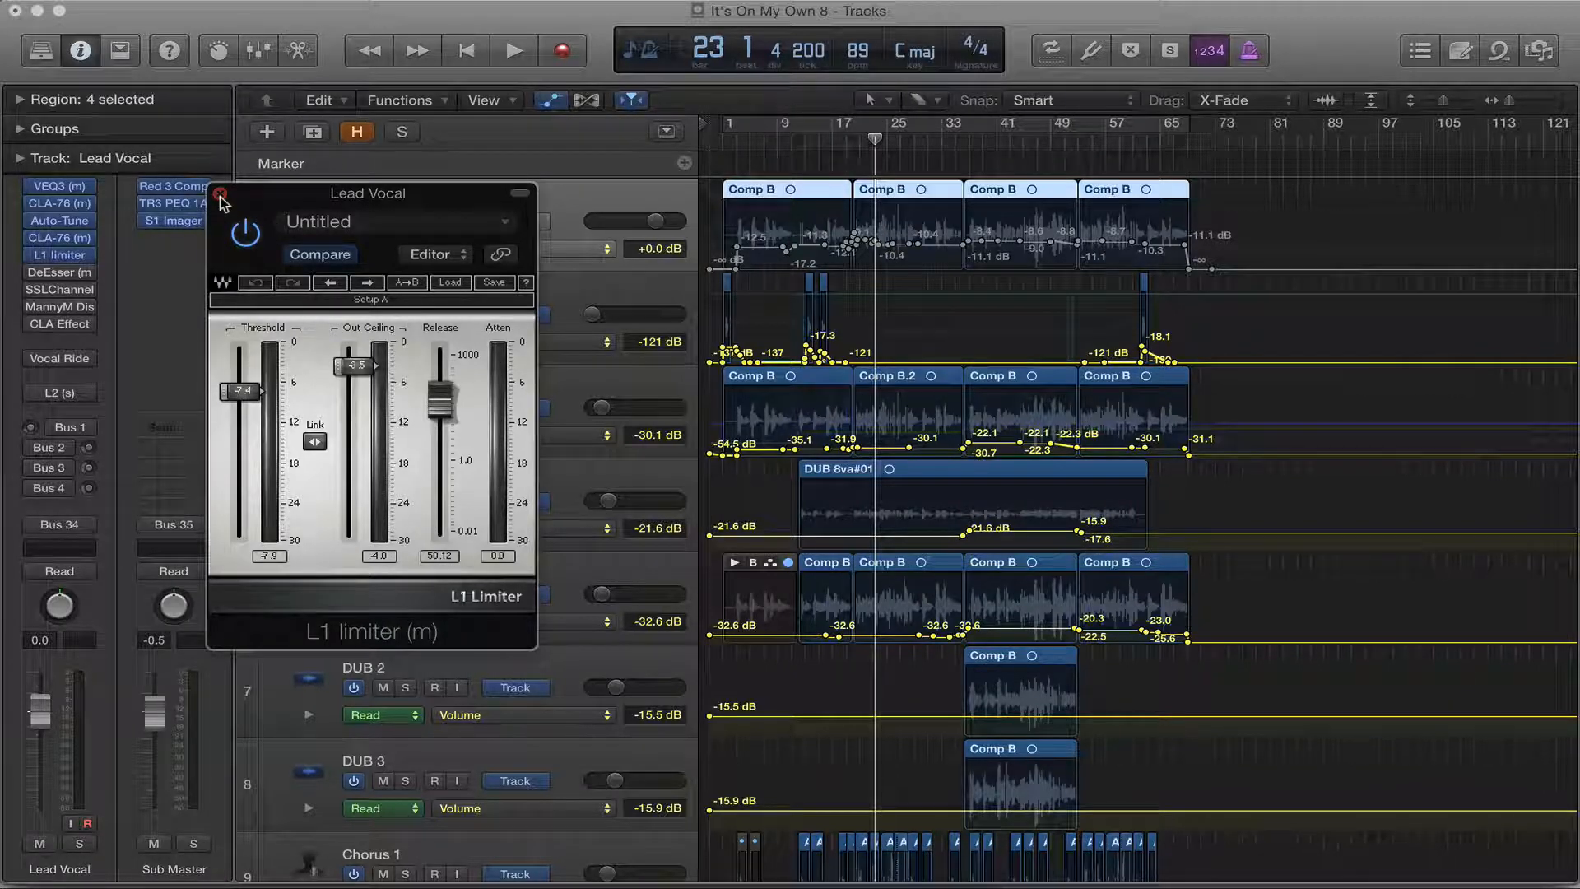
# Step: Close the L1 limiter, open the Lead Vocal's DeEsser switched on, and play from bar 22 to watch its attenuation
pyautogui.click(220, 196)
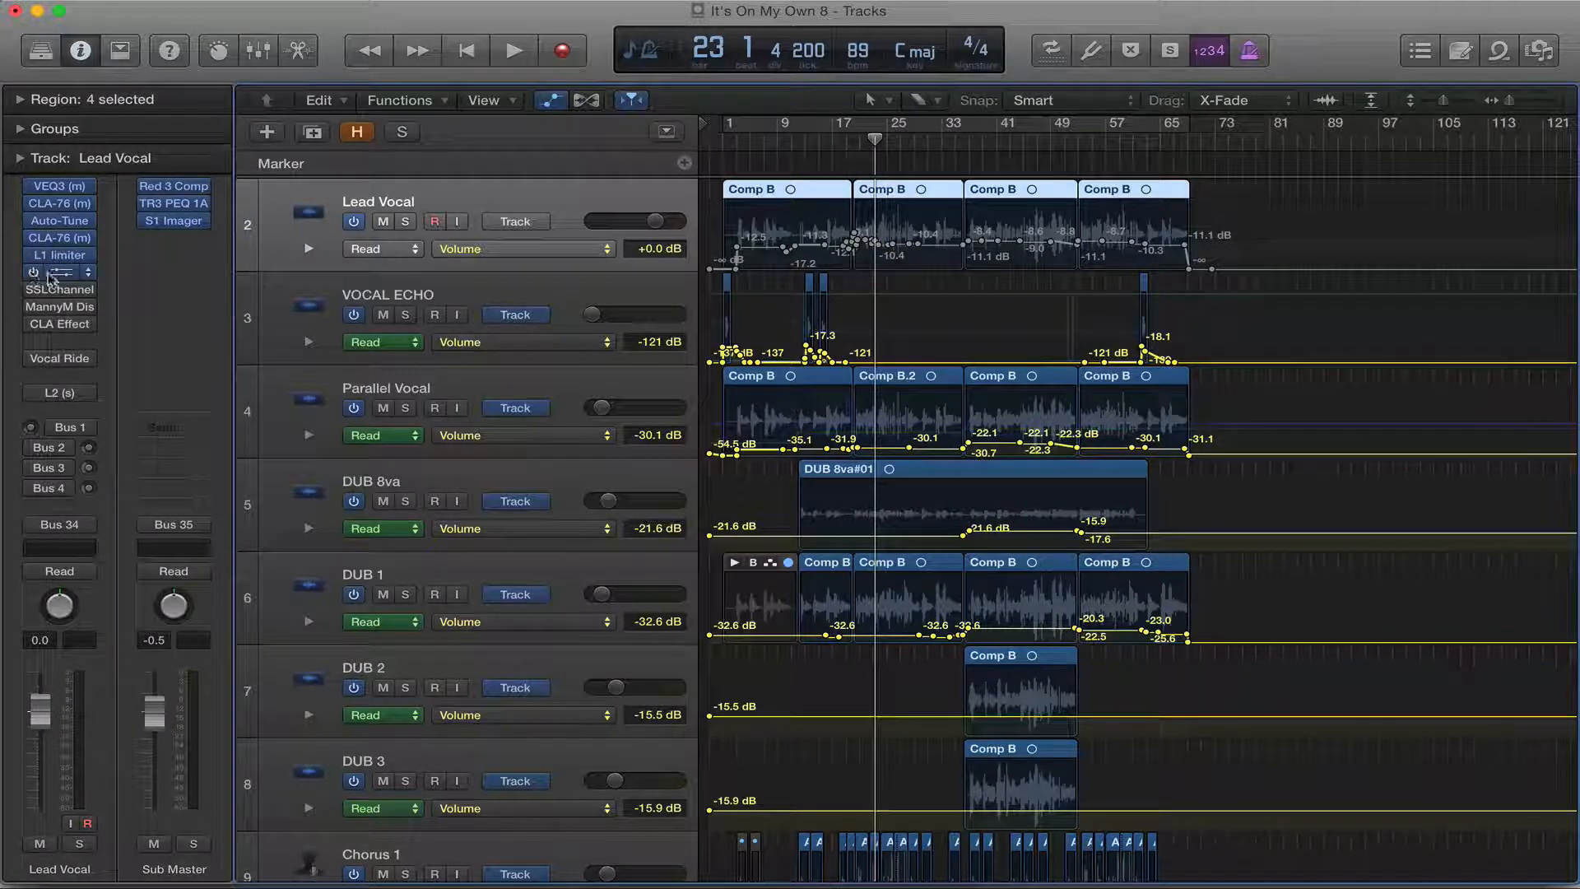
pyautogui.click(58, 274)
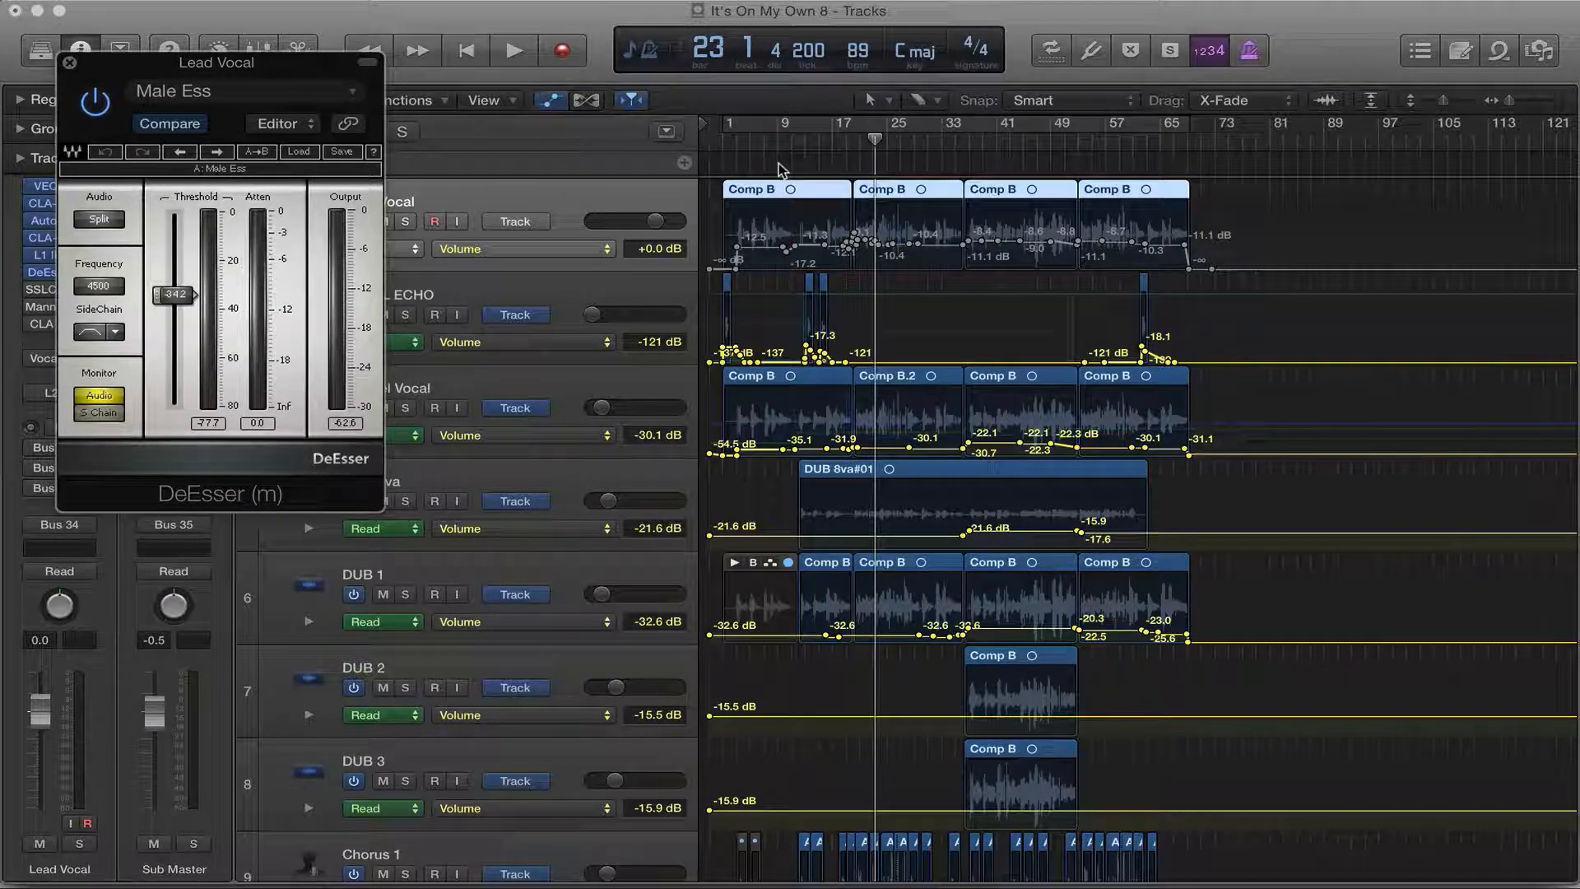
pyautogui.press(',')
pyautogui.press('space')
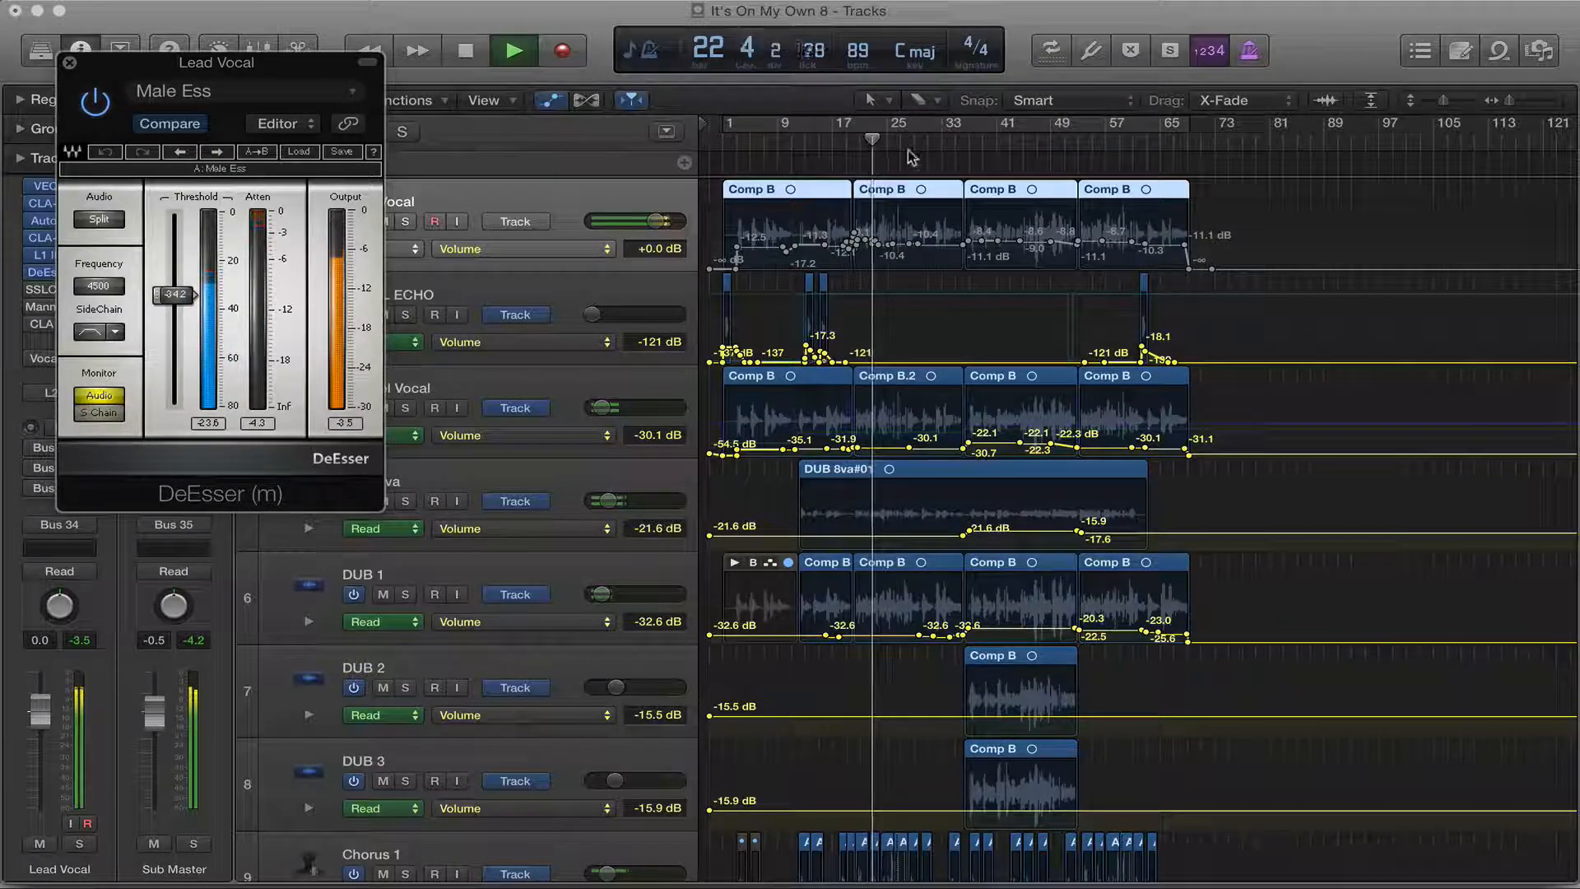
pyautogui.click(433, 220)
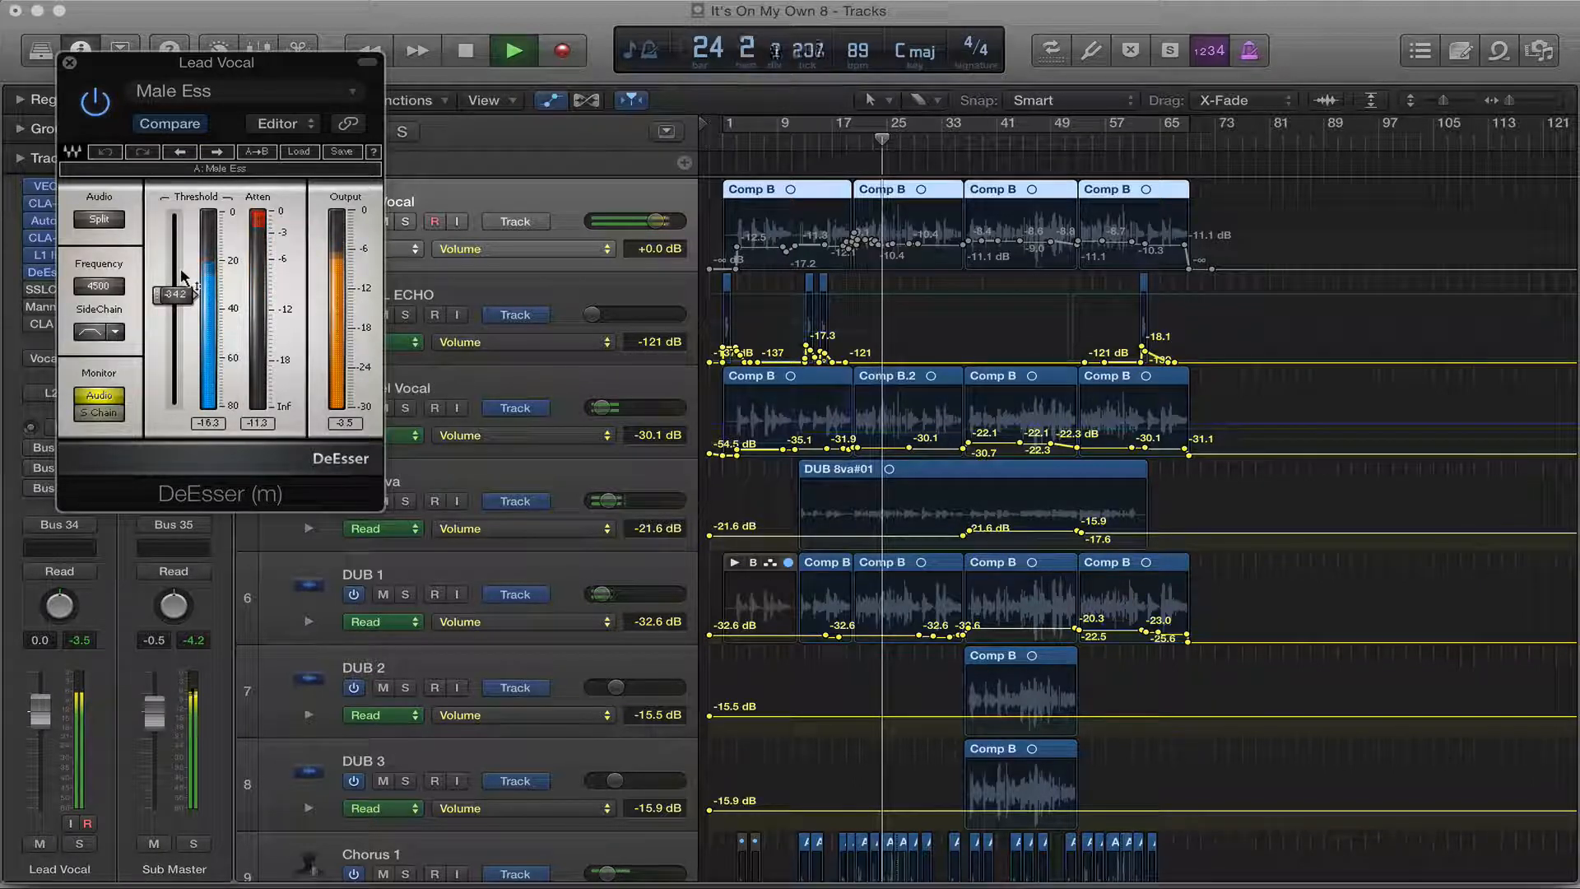
pyautogui.press('space')
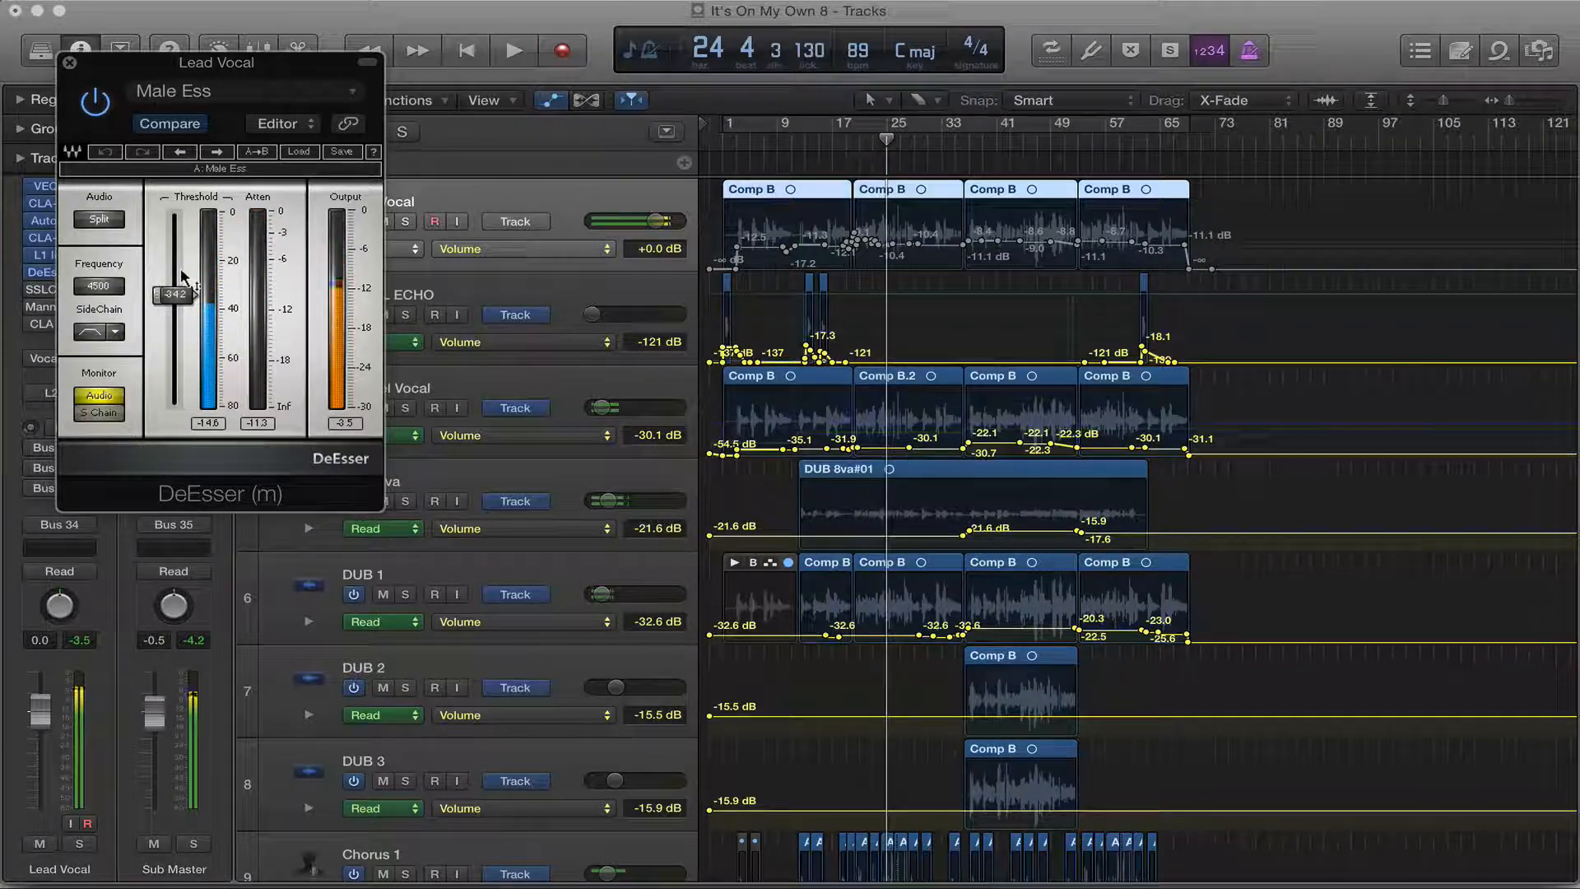
# Step: Move the DeEsser window clear of the Lead Vocal channel strip, leaving the Male Ess preset loaded
pyautogui.moveTo(125, 72); pyautogui.dragTo(247, 162)
pyautogui.click(306, 183)
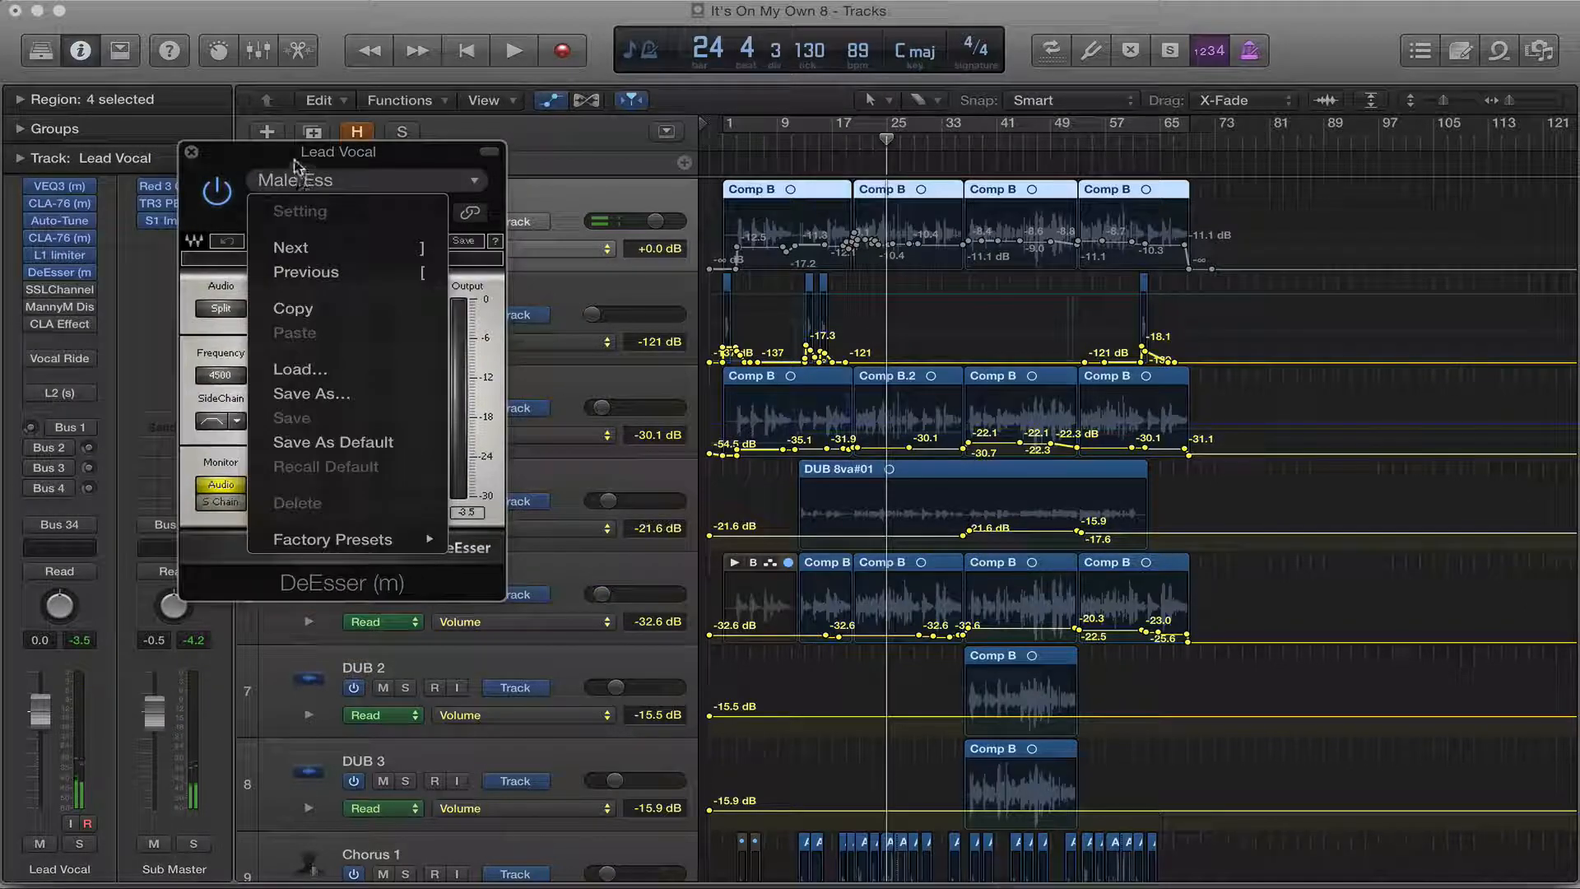
pyautogui.click(296, 166)
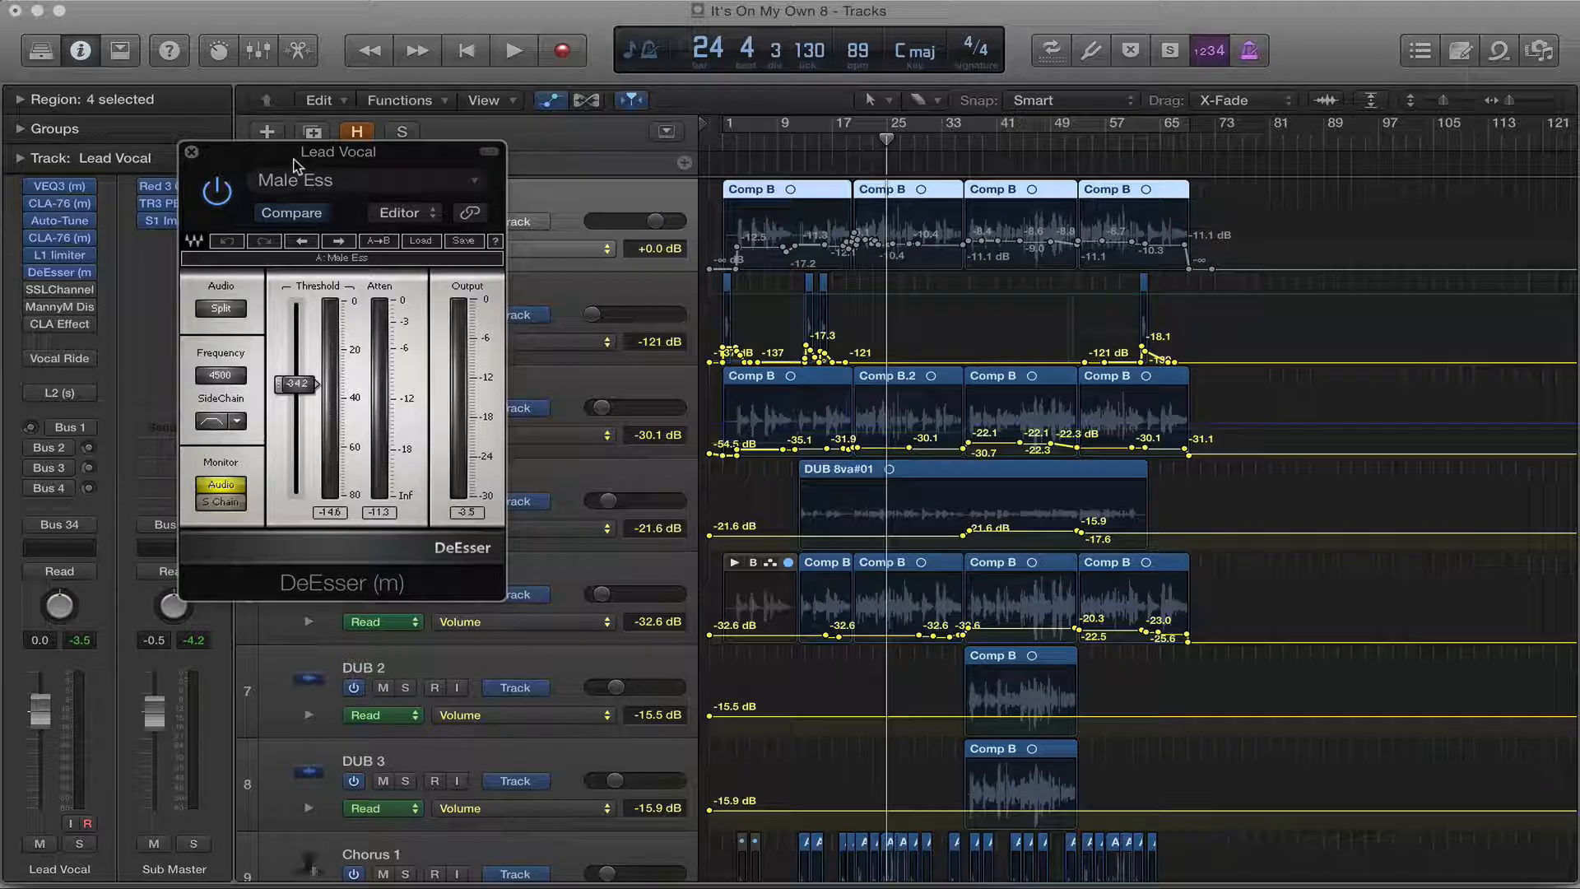
pyautogui.moveTo(328, 153); pyautogui.dragTo(323, 99)
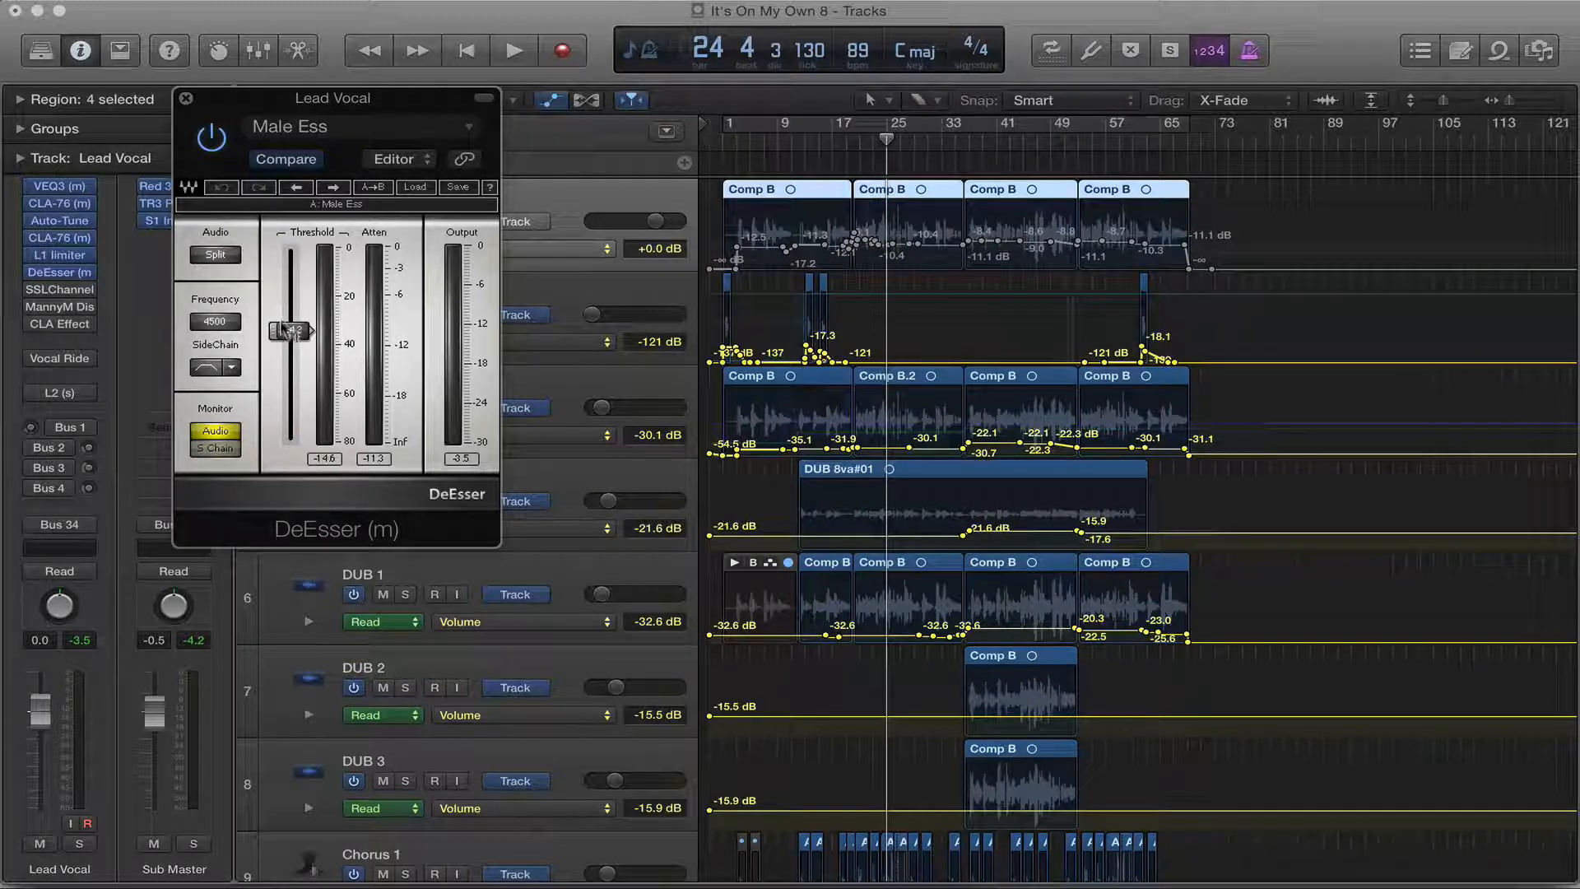
# Step: Set the DeEsser's threshold to -34.5 and compare the vocal with it bypassed and re-enabled during playback, leaving it on
pyautogui.click(279, 277)
pyautogui.press('space')
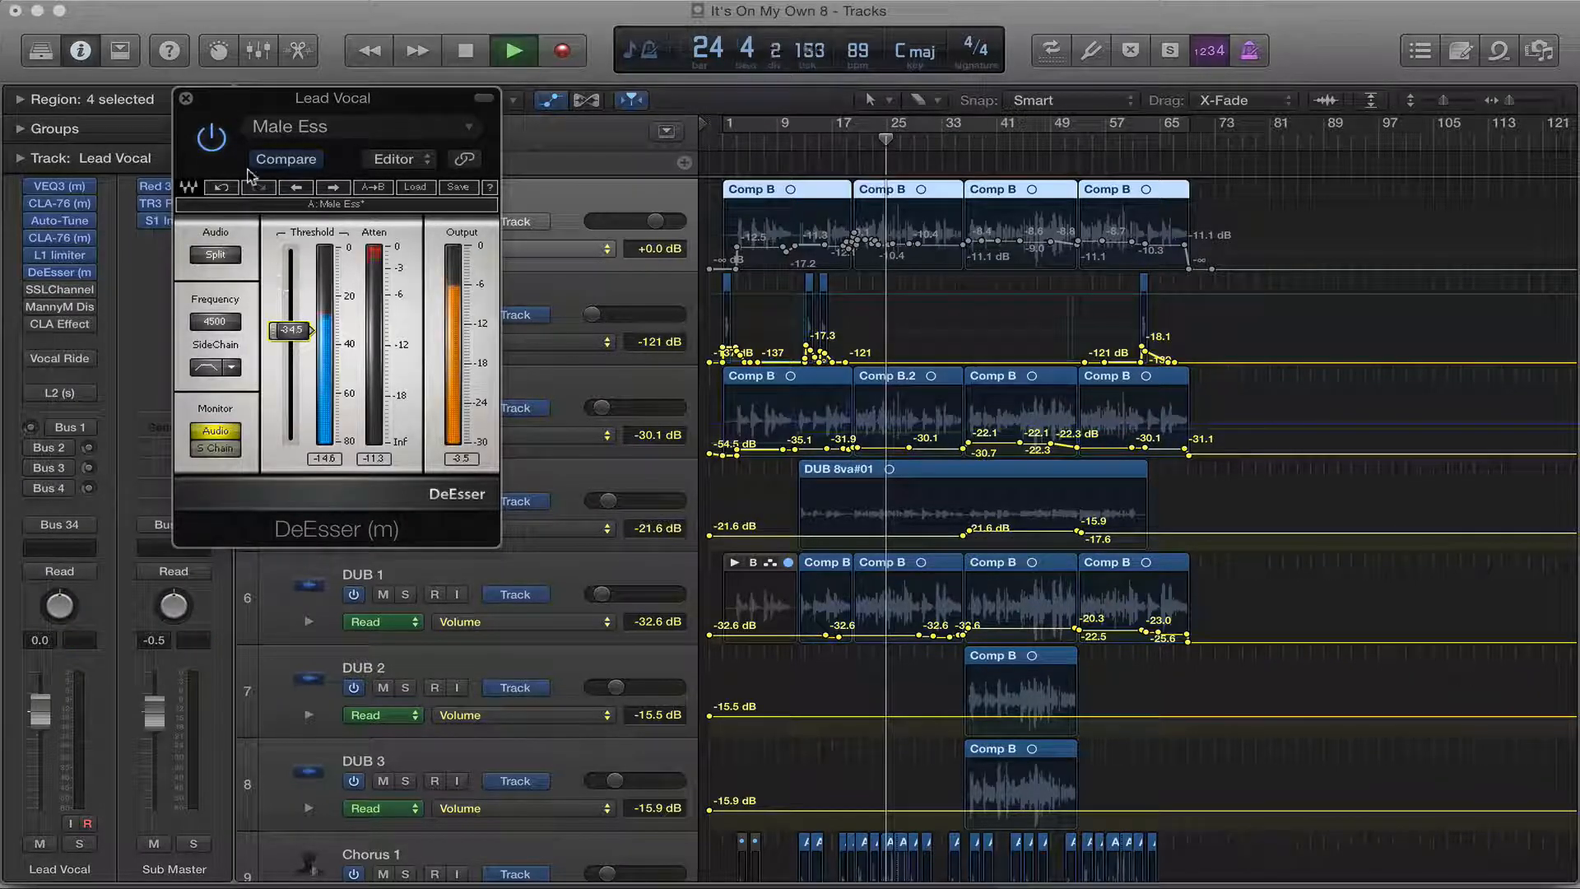
pyautogui.click(212, 137)
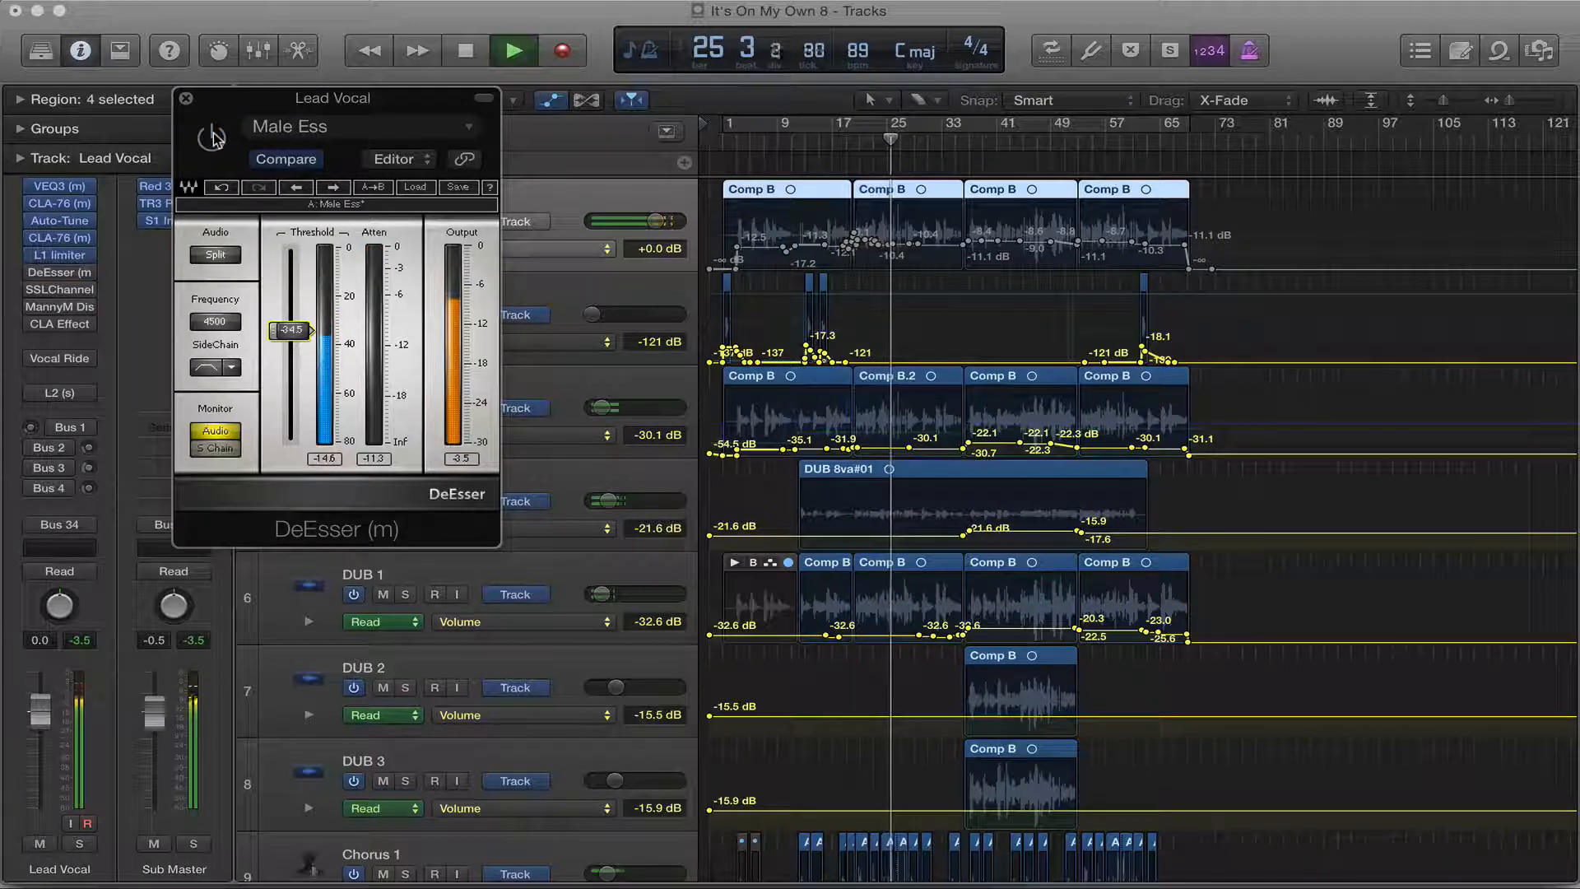
pyautogui.click(212, 137)
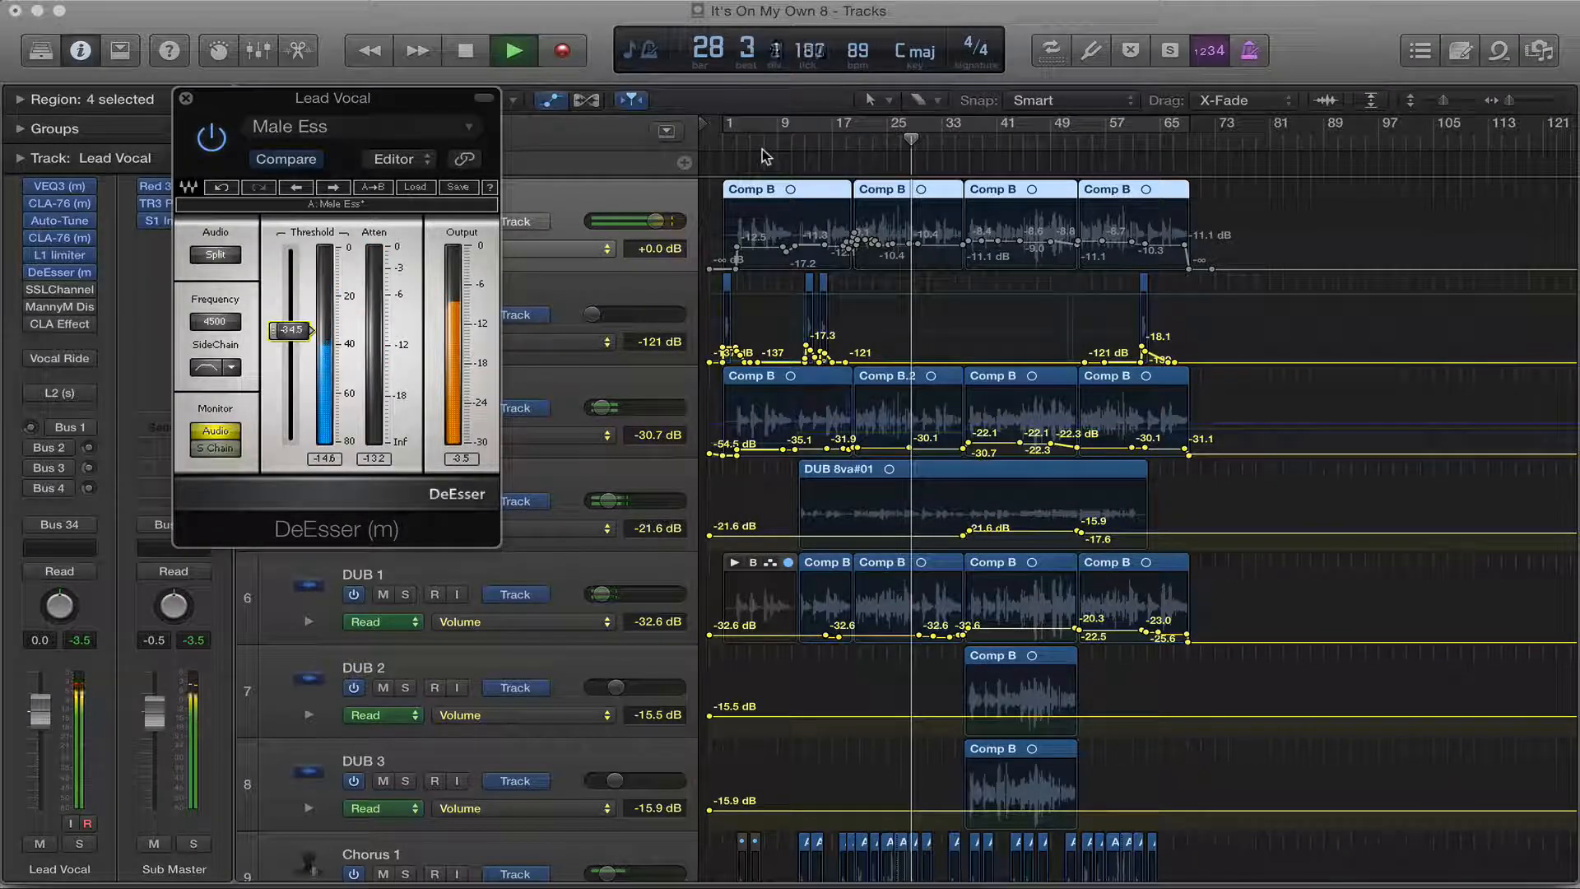
pyautogui.press('space')
# Step: Close the DeEsser and open the Lead Vocal's SSLChannel switched on, placing its window beside the Lead Vocal channel strip
pyautogui.click(185, 100)
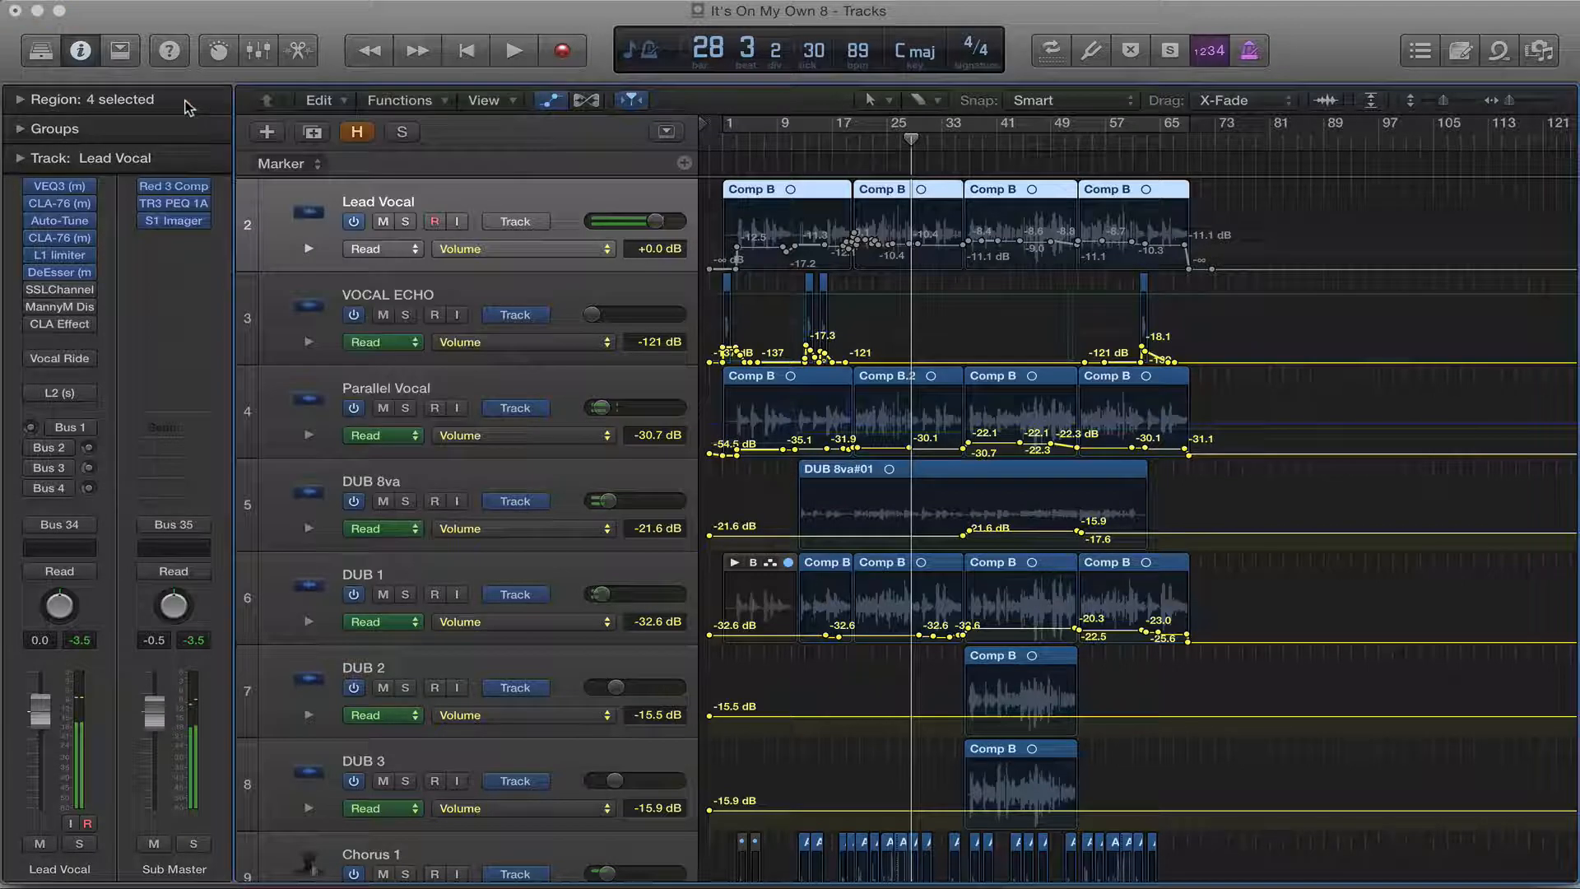
pyautogui.click(55, 292)
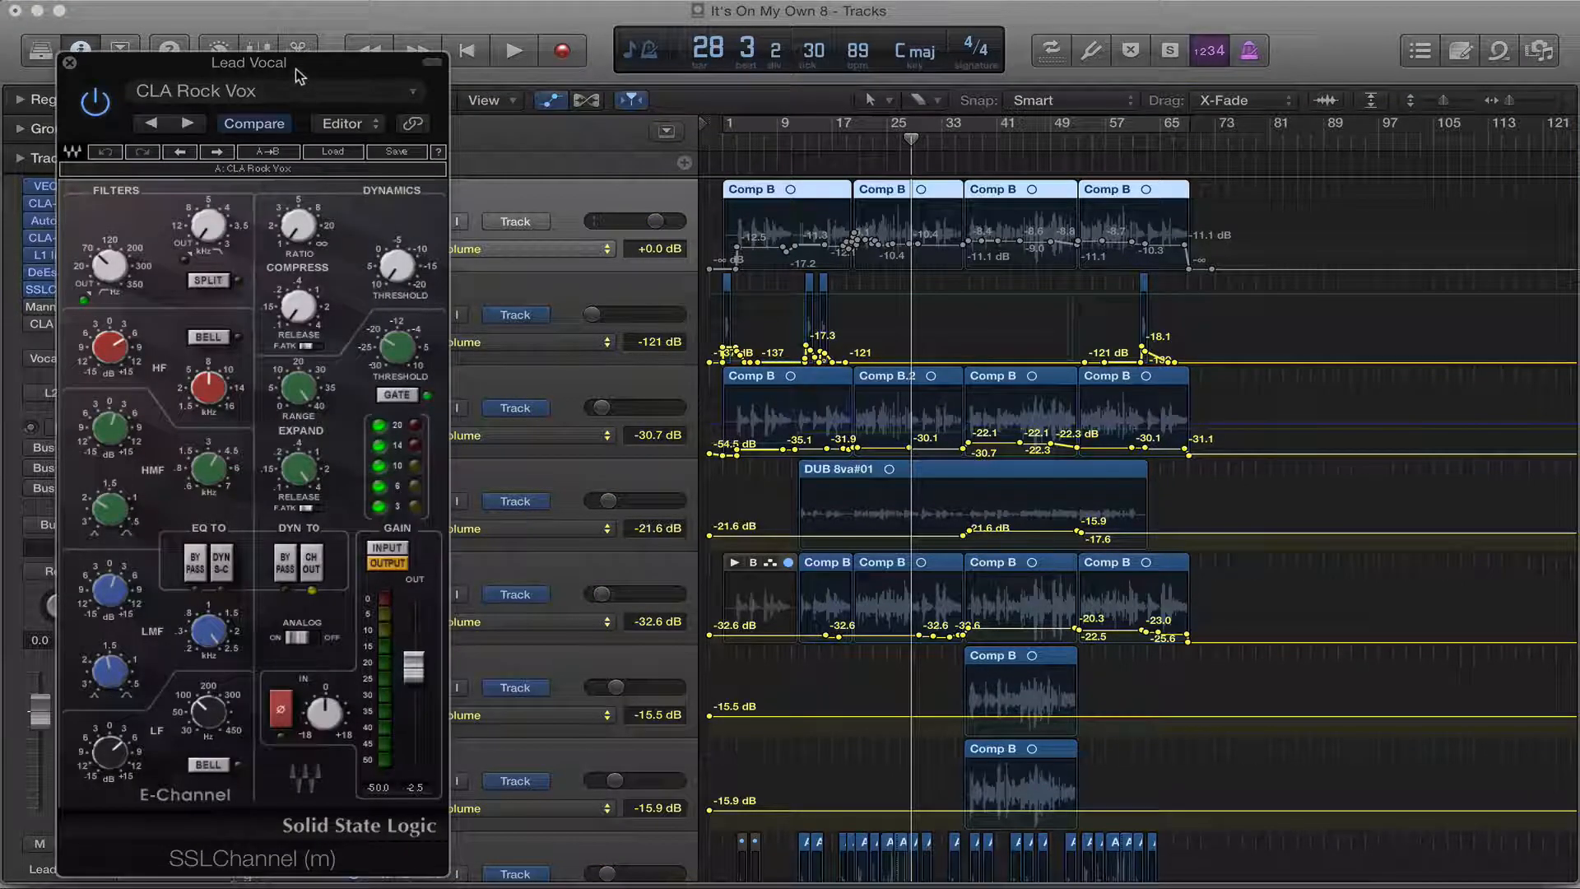
pyautogui.moveTo(302, 68); pyautogui.dragTo(347, 22)
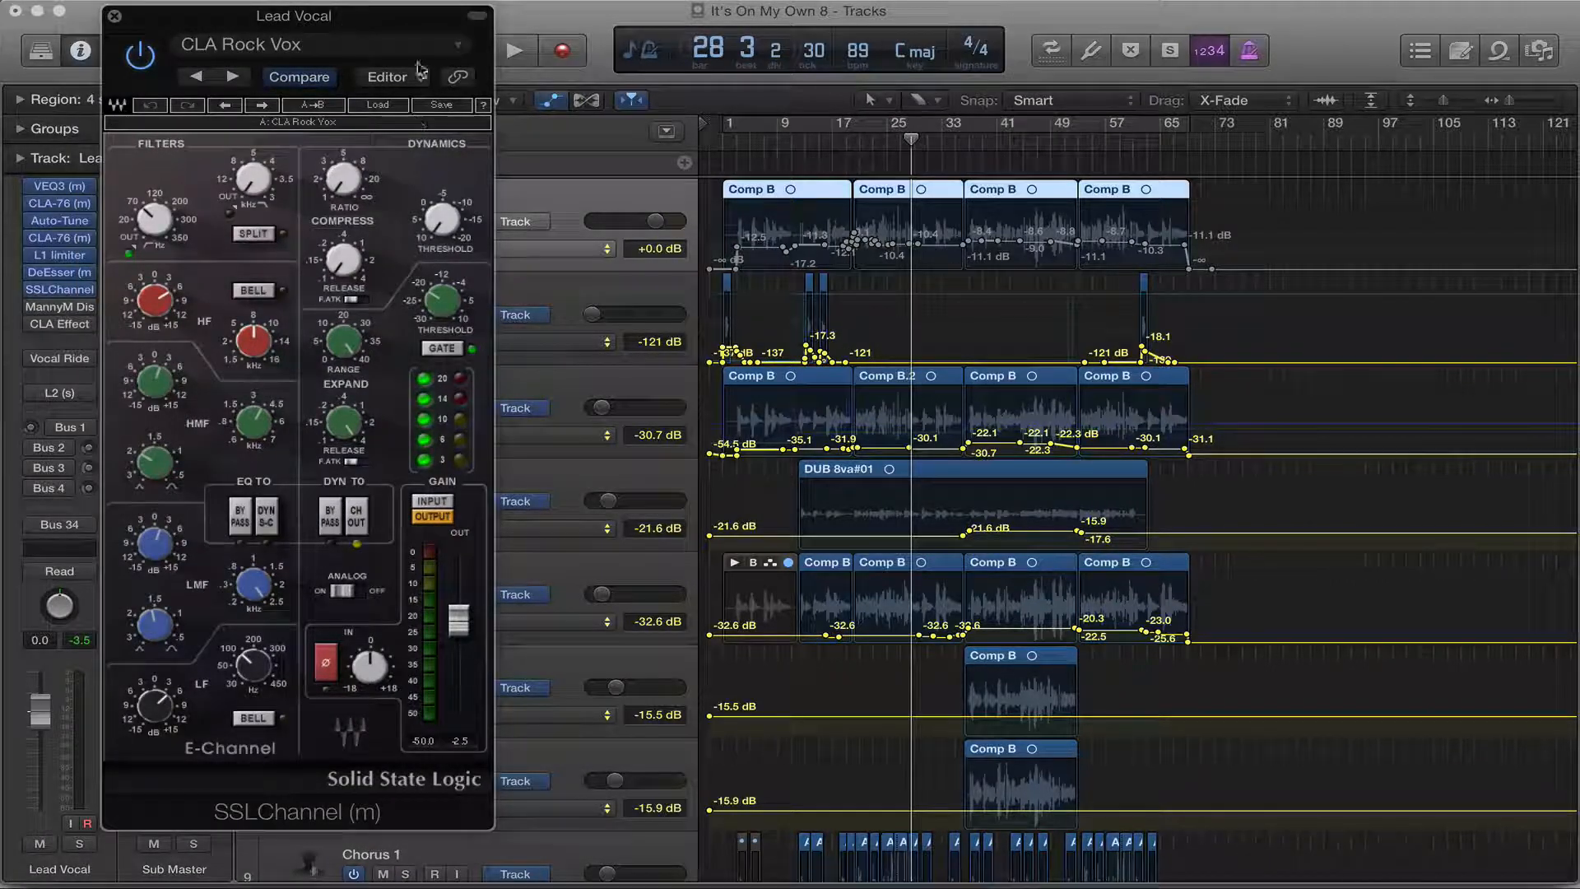
pyautogui.moveTo(329, 170)
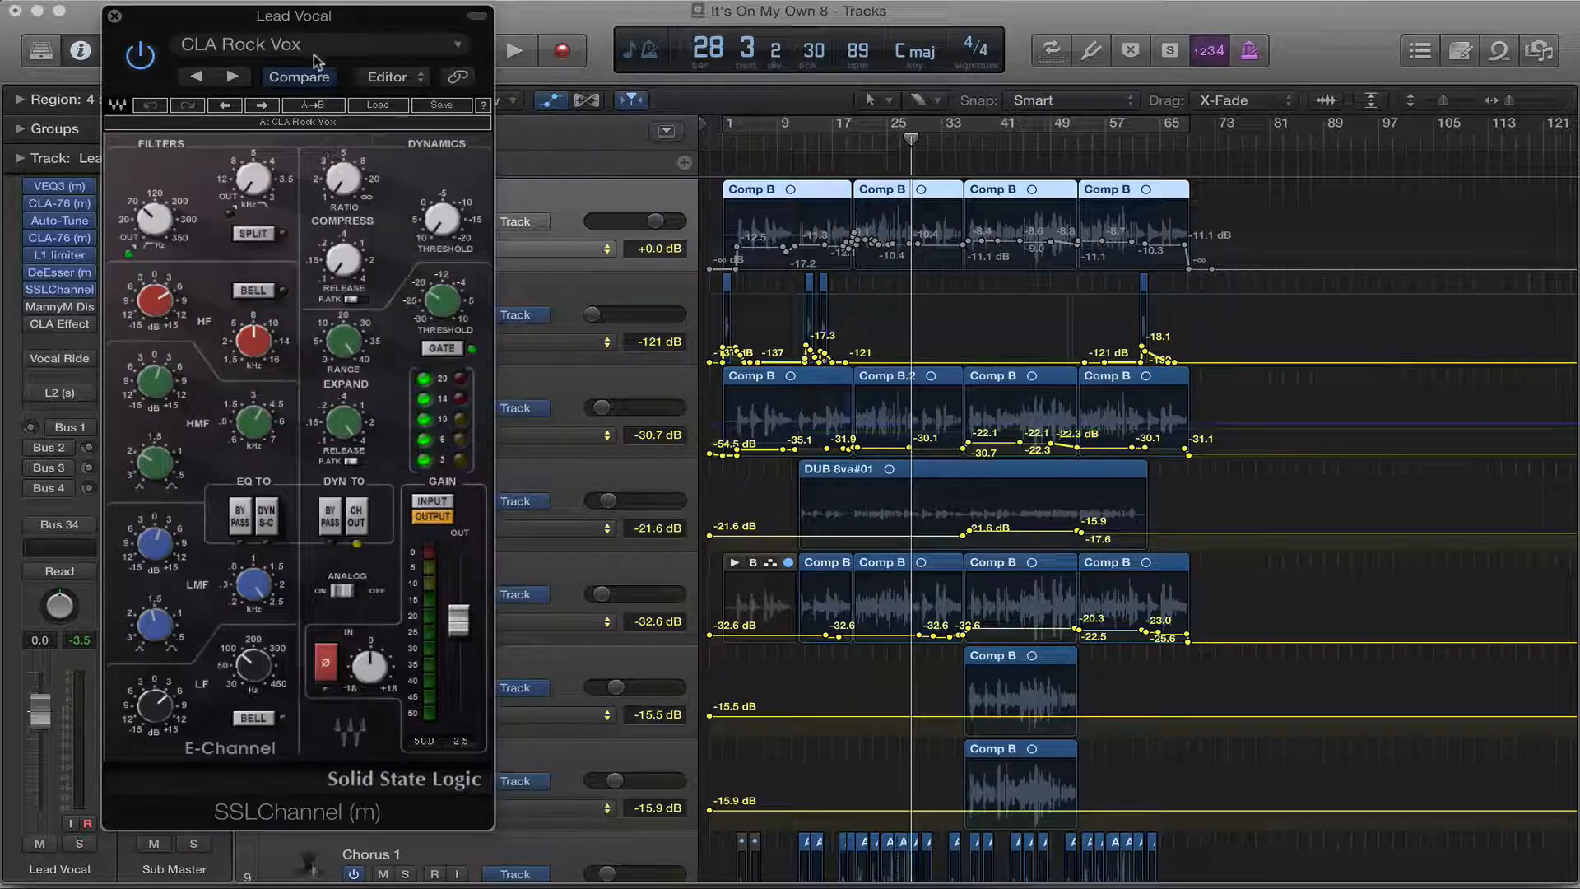
pyautogui.moveTo(346, 26); pyautogui.dragTo(386, 22)
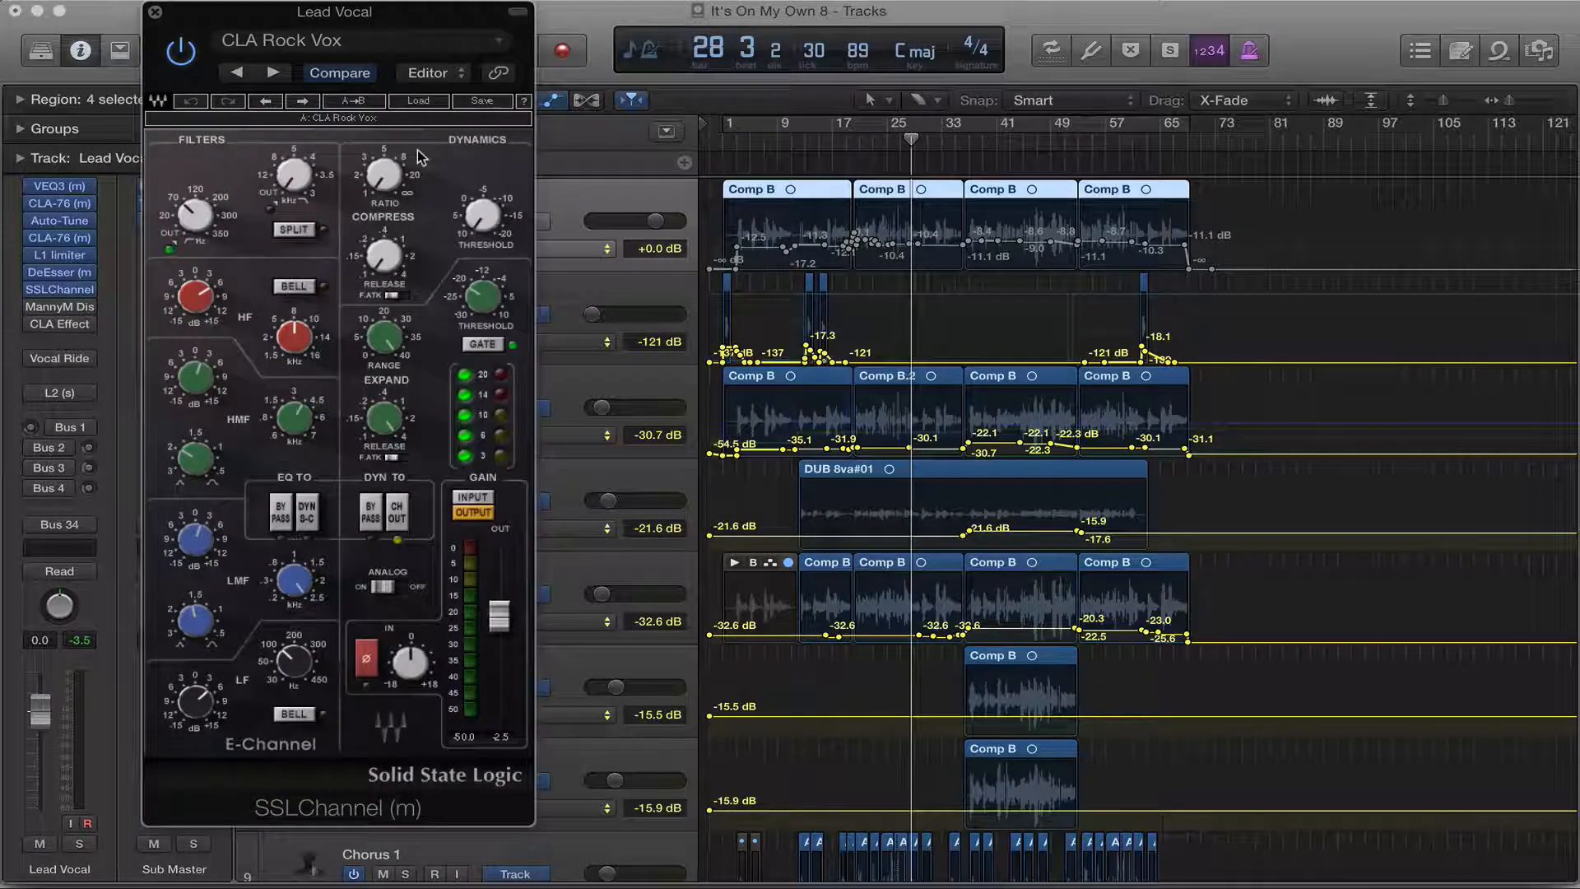
# Step: Move the playhead back to bar 20 and play the vocal through the SSLChannel
pyautogui.press(',')
pyautogui.press(',')
pyautogui.press(',')
pyautogui.press(',')
pyautogui.press(',')
pyautogui.press(',')
pyautogui.press(',')
pyautogui.press(',')
pyautogui.press(',')
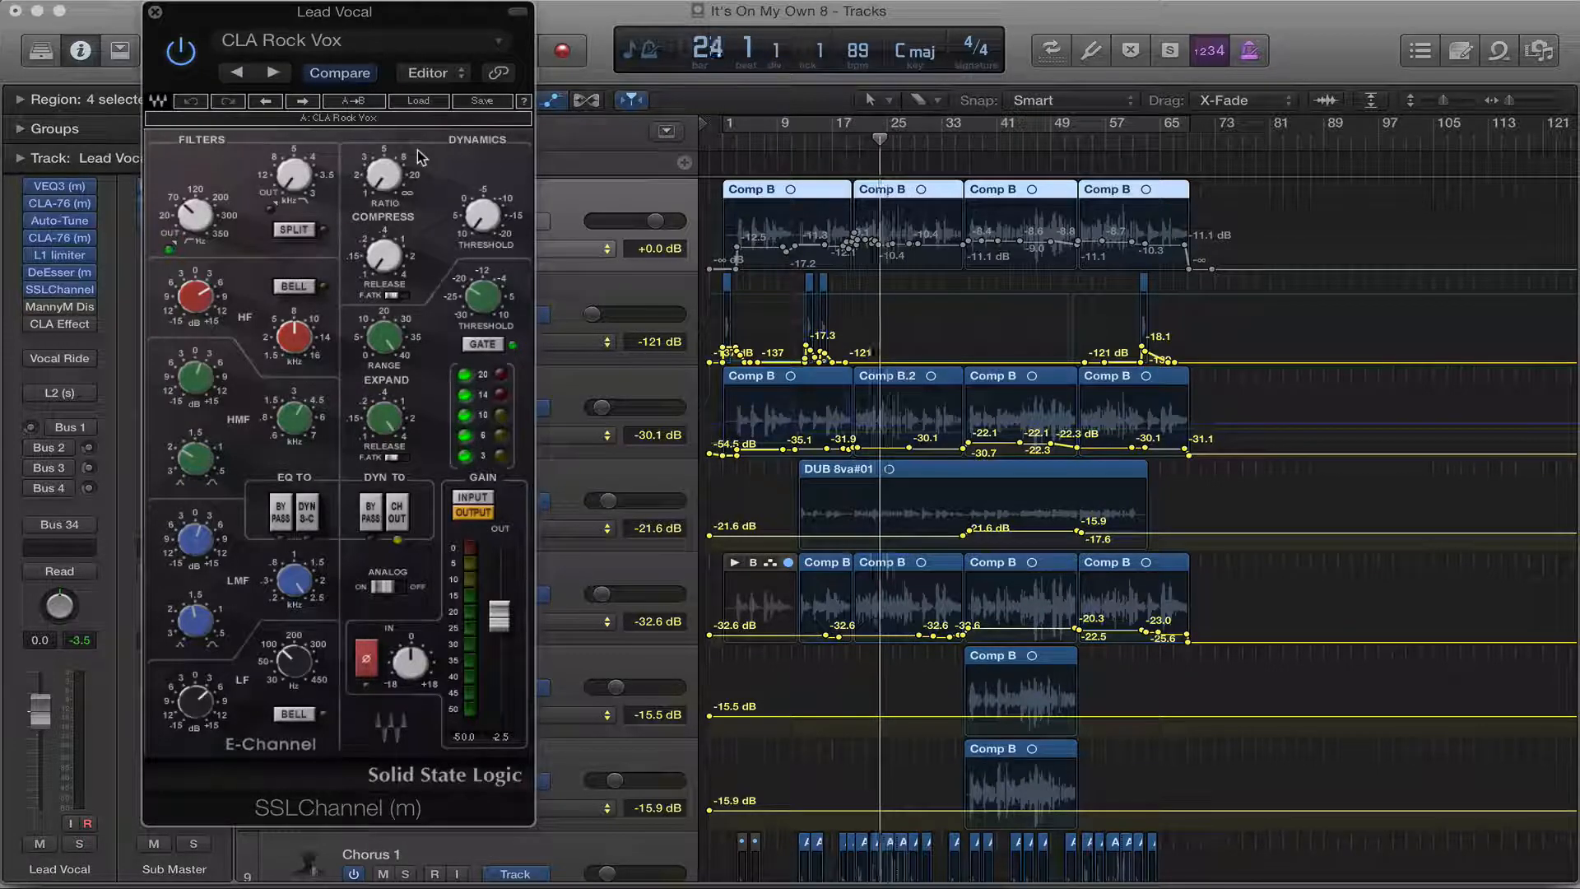
pyautogui.press(',')
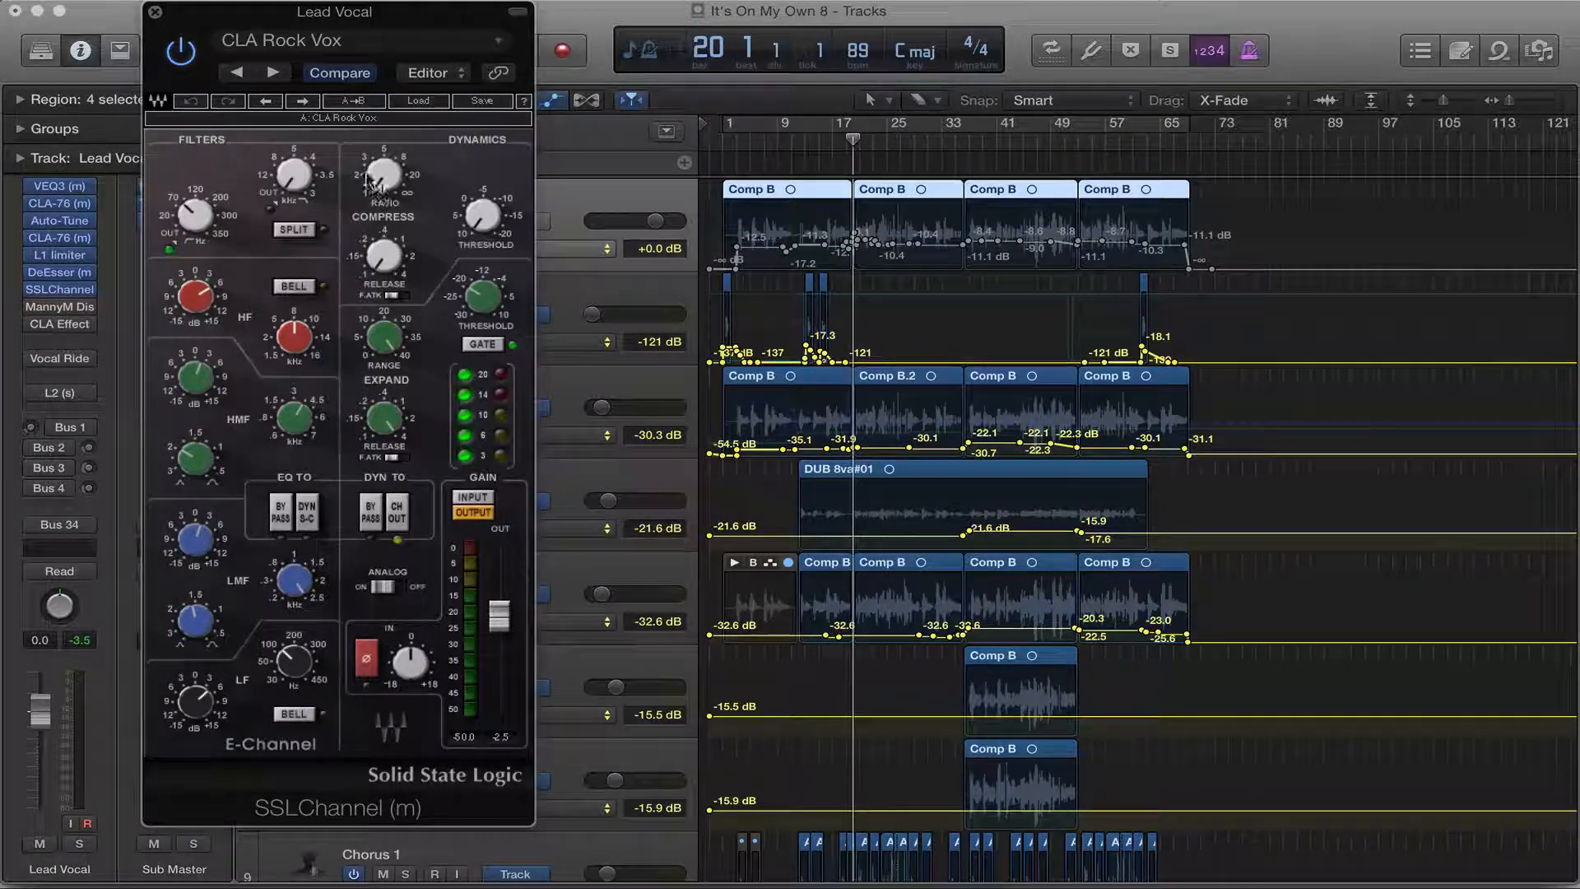
pyautogui.moveTo(375, 180)
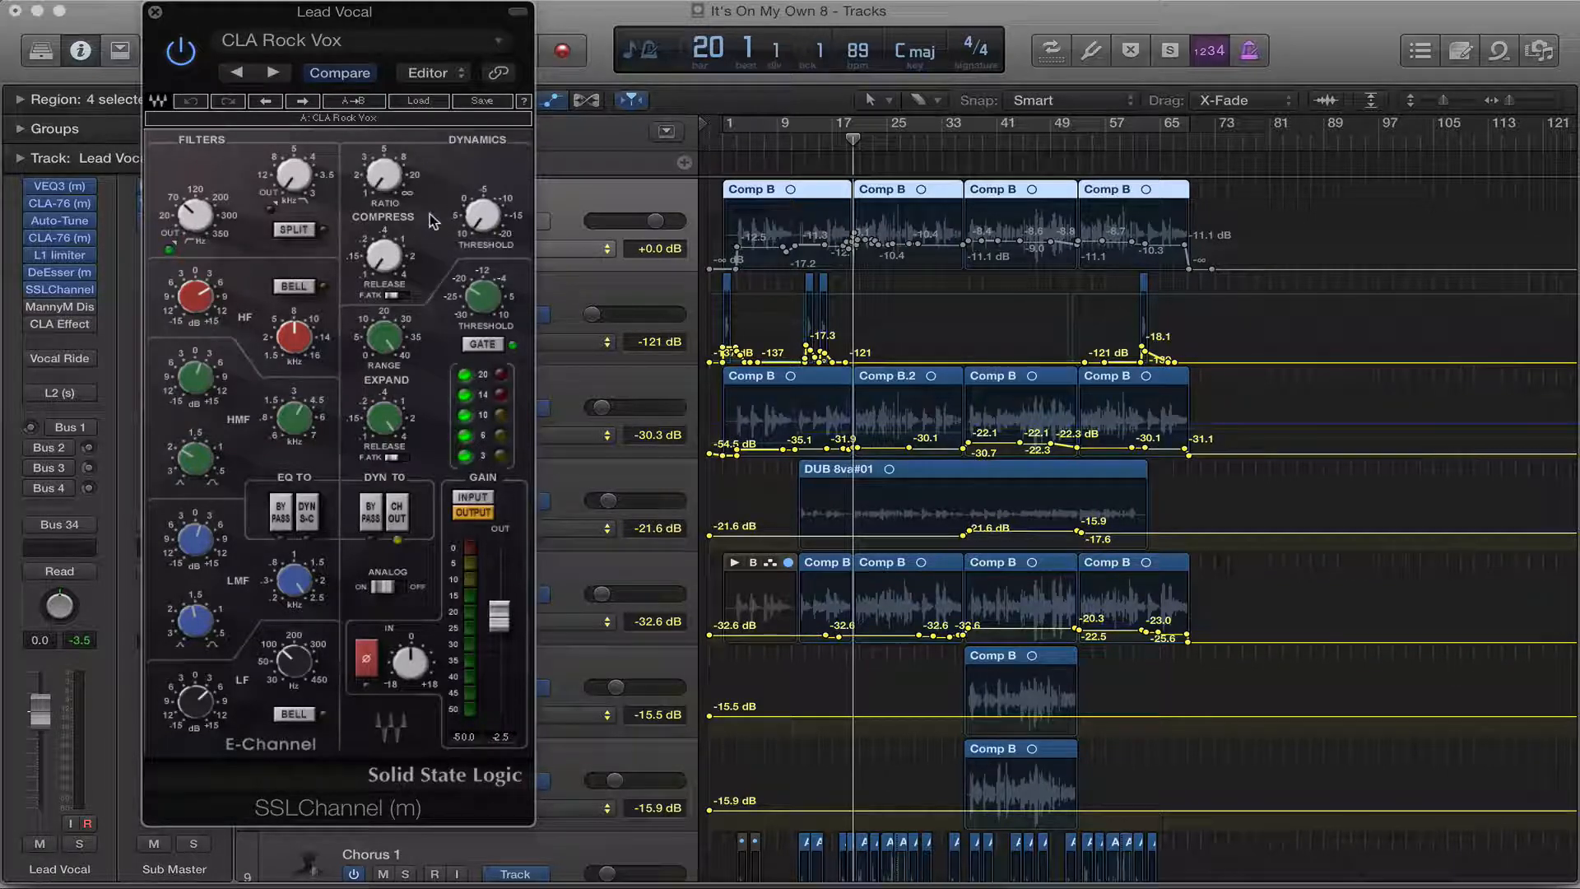
pyautogui.press('space')
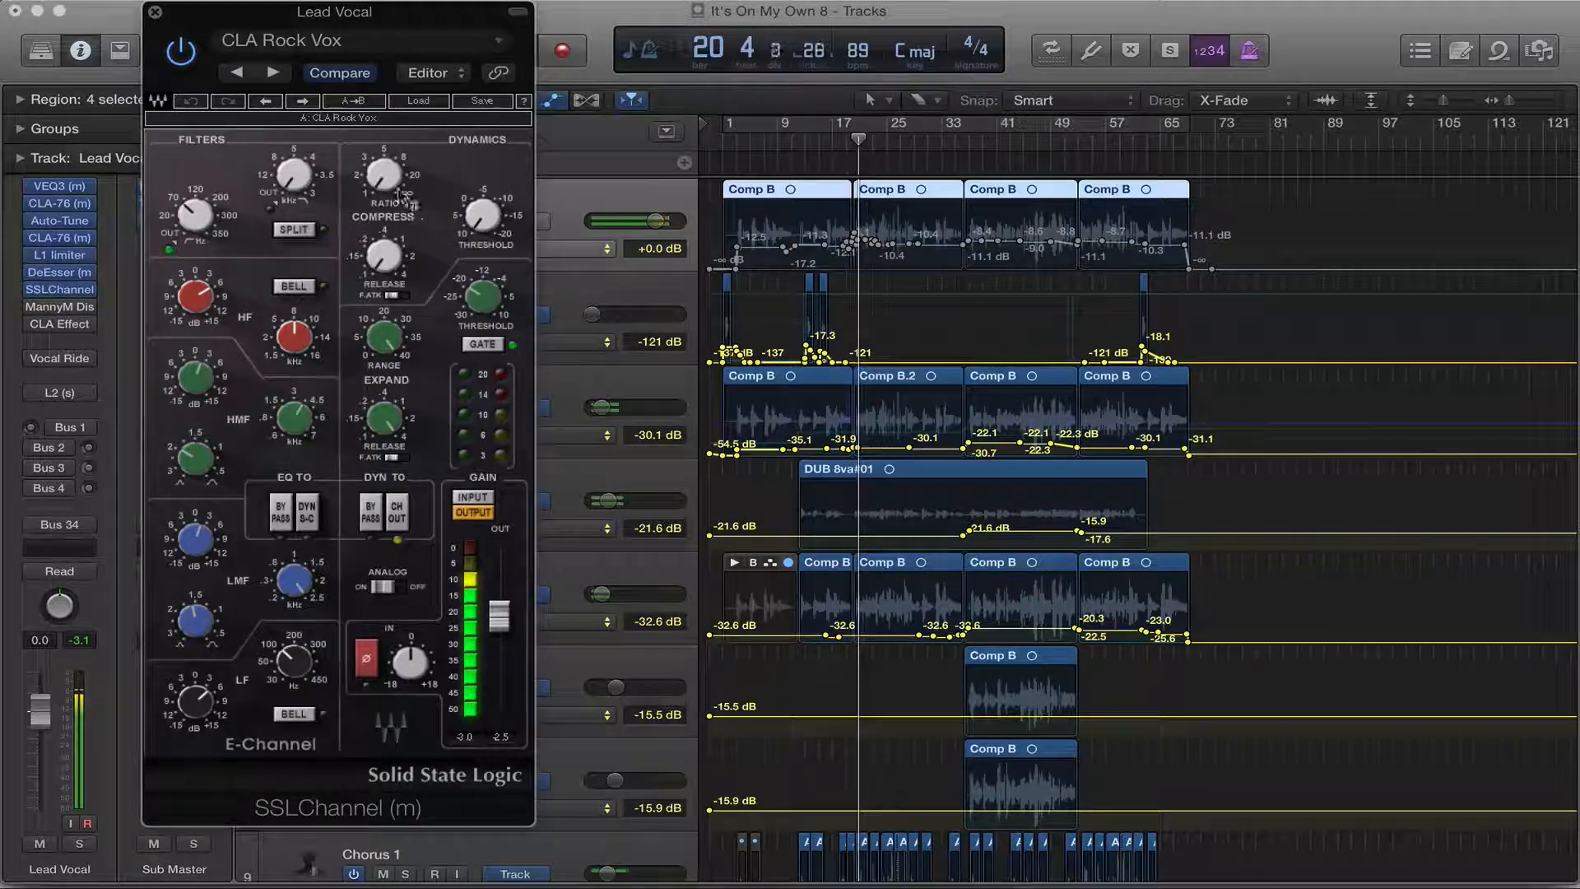
# Step: Try the SSLChannel's compressor threshold at -20 during playback and return it to 10, keeping the preset's ratio
pyautogui.click(477, 215)
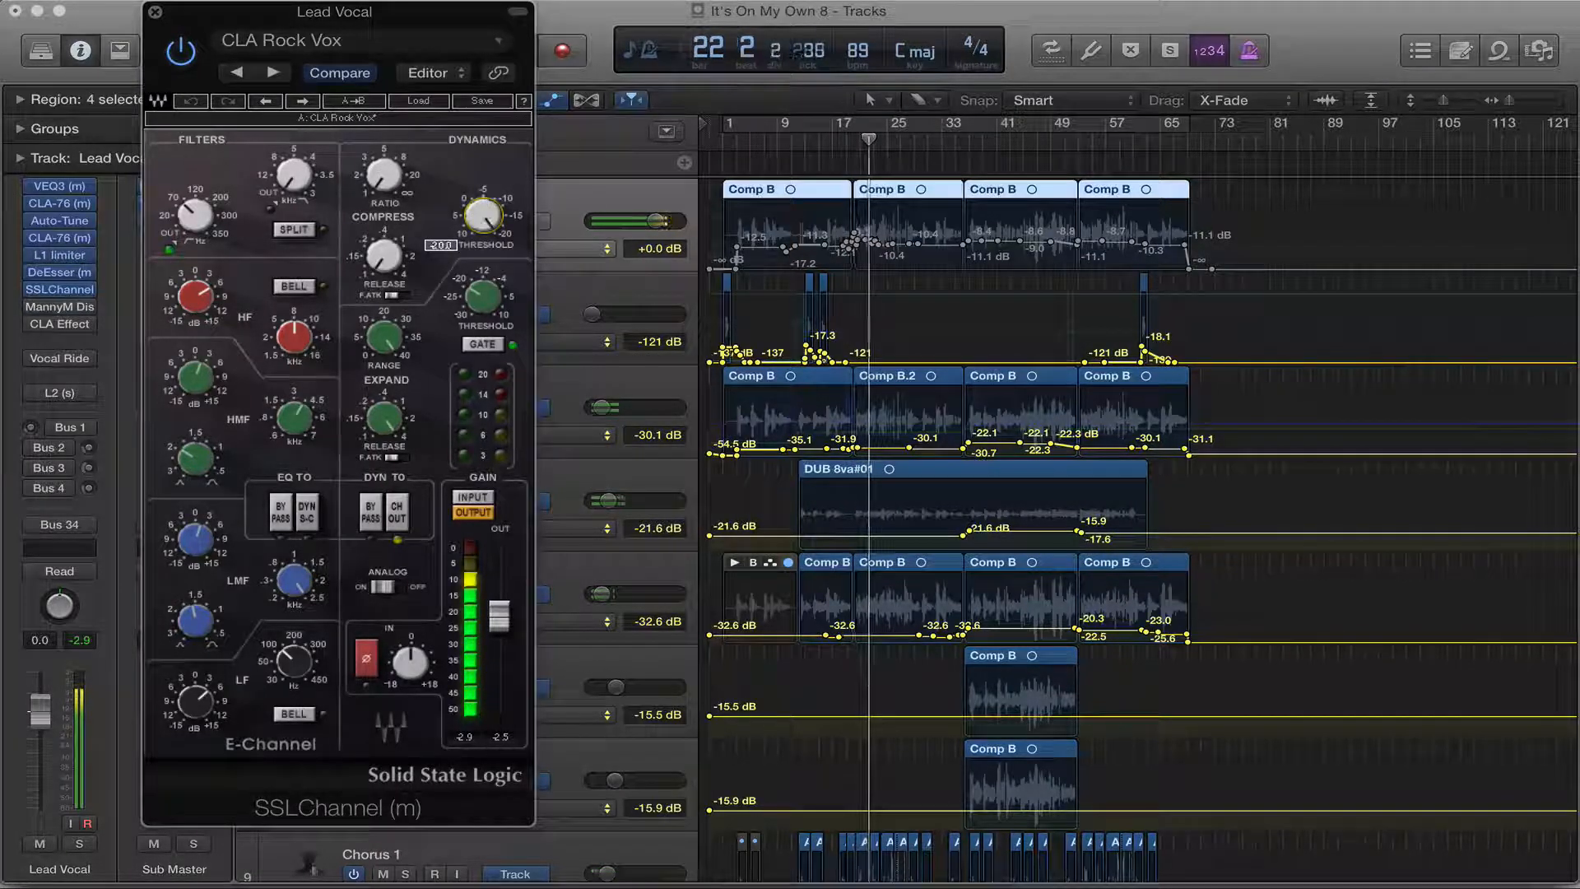
pyautogui.moveTo(482, 217); pyautogui.dragTo(483, 313)
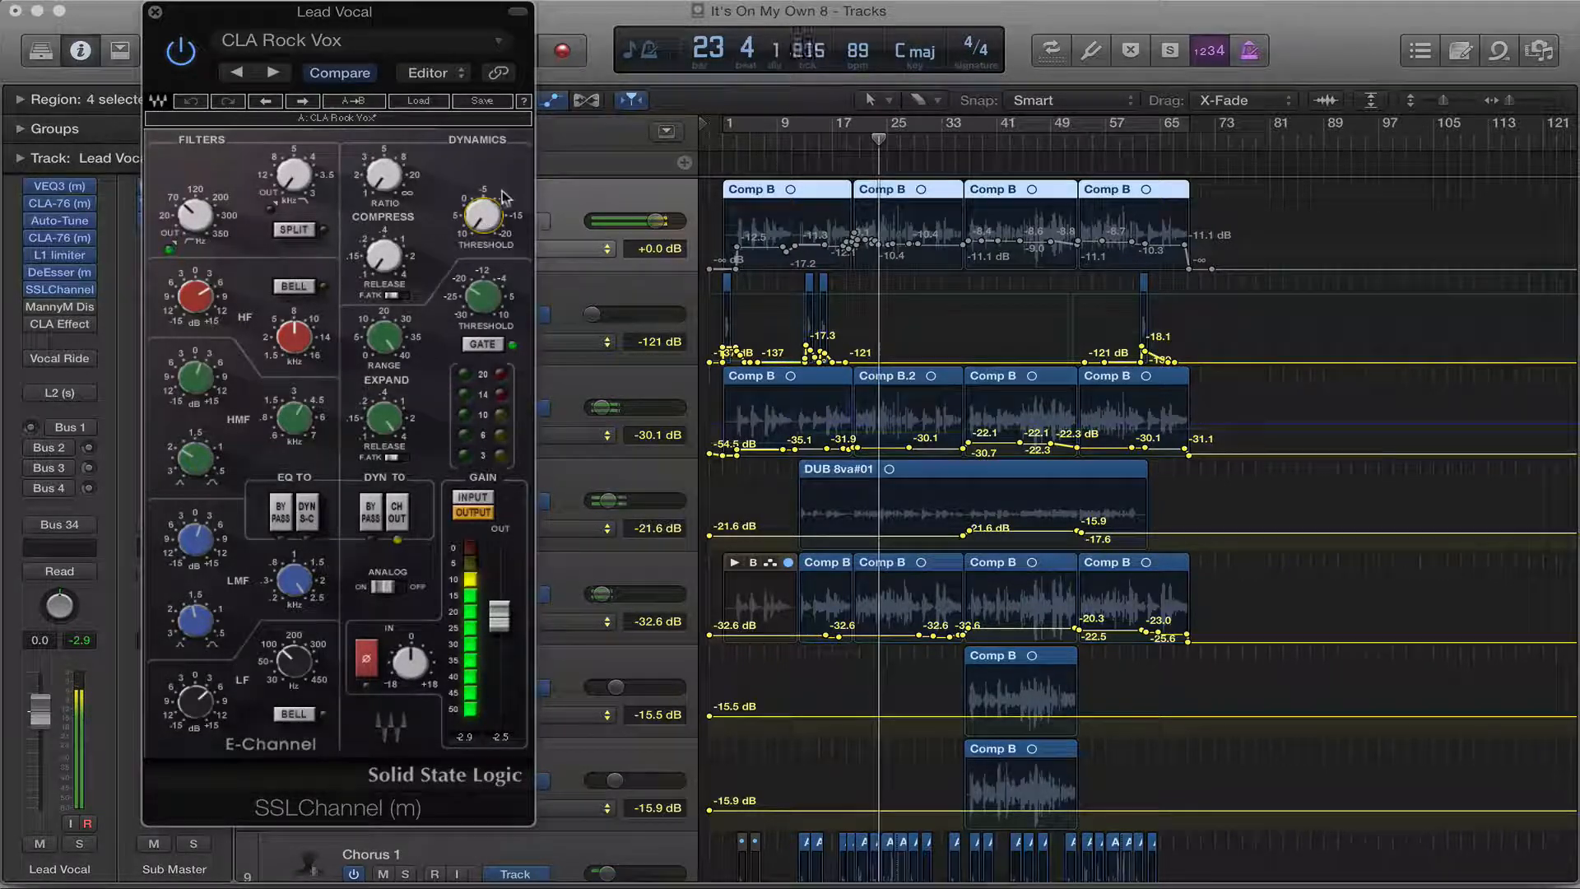
pyautogui.moveTo(484, 216)
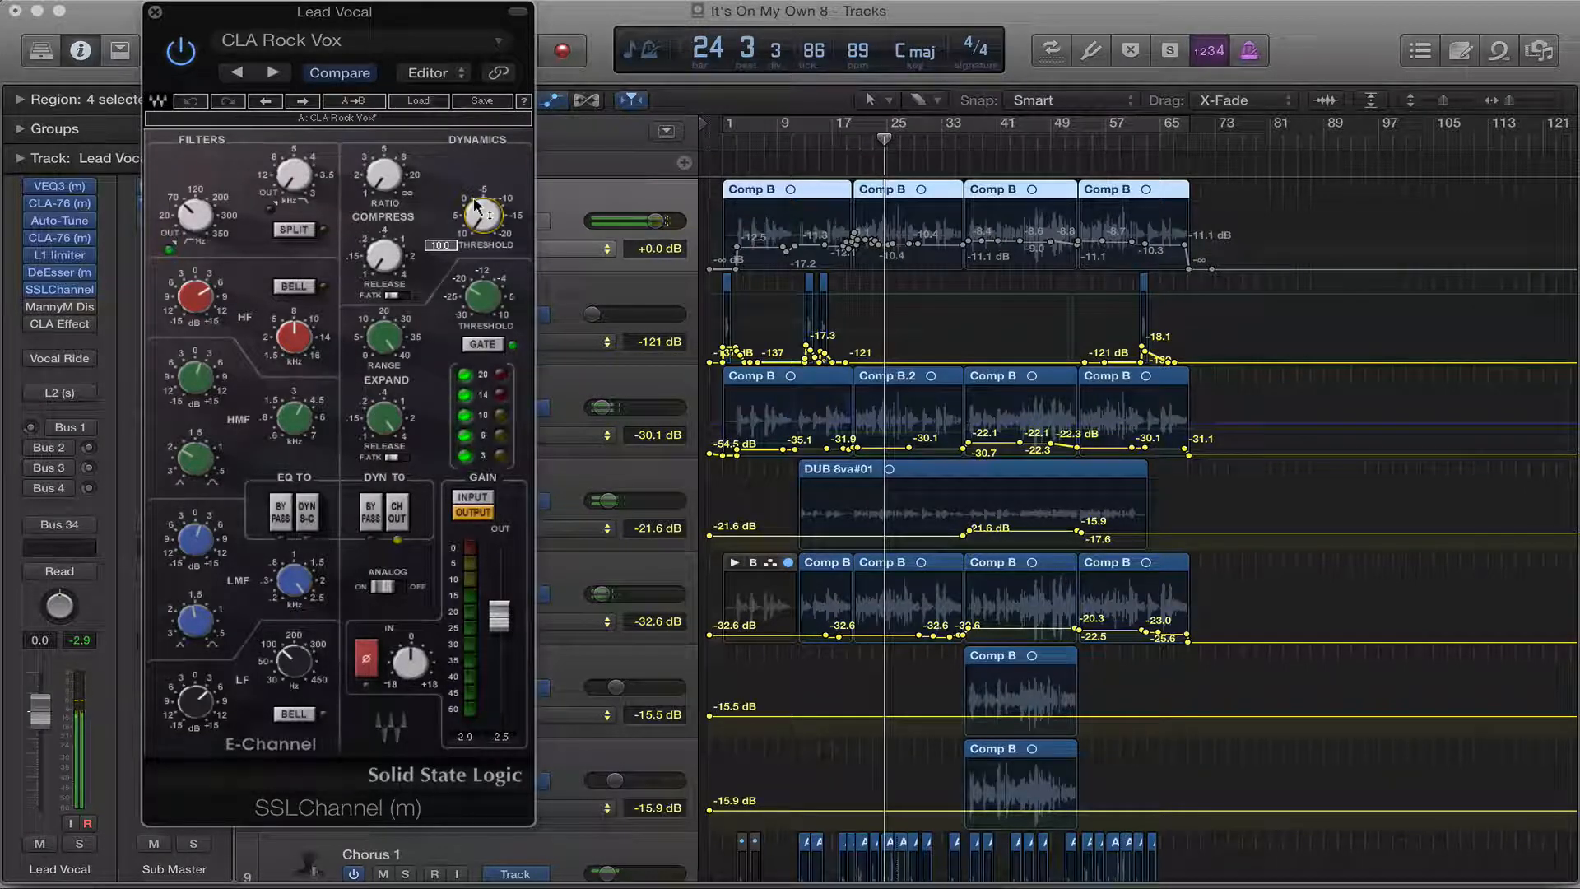
pyautogui.moveTo(475, 203); pyautogui.dragTo(475, 151)
pyautogui.moveTo(386, 181); pyautogui.dragTo(386, 151)
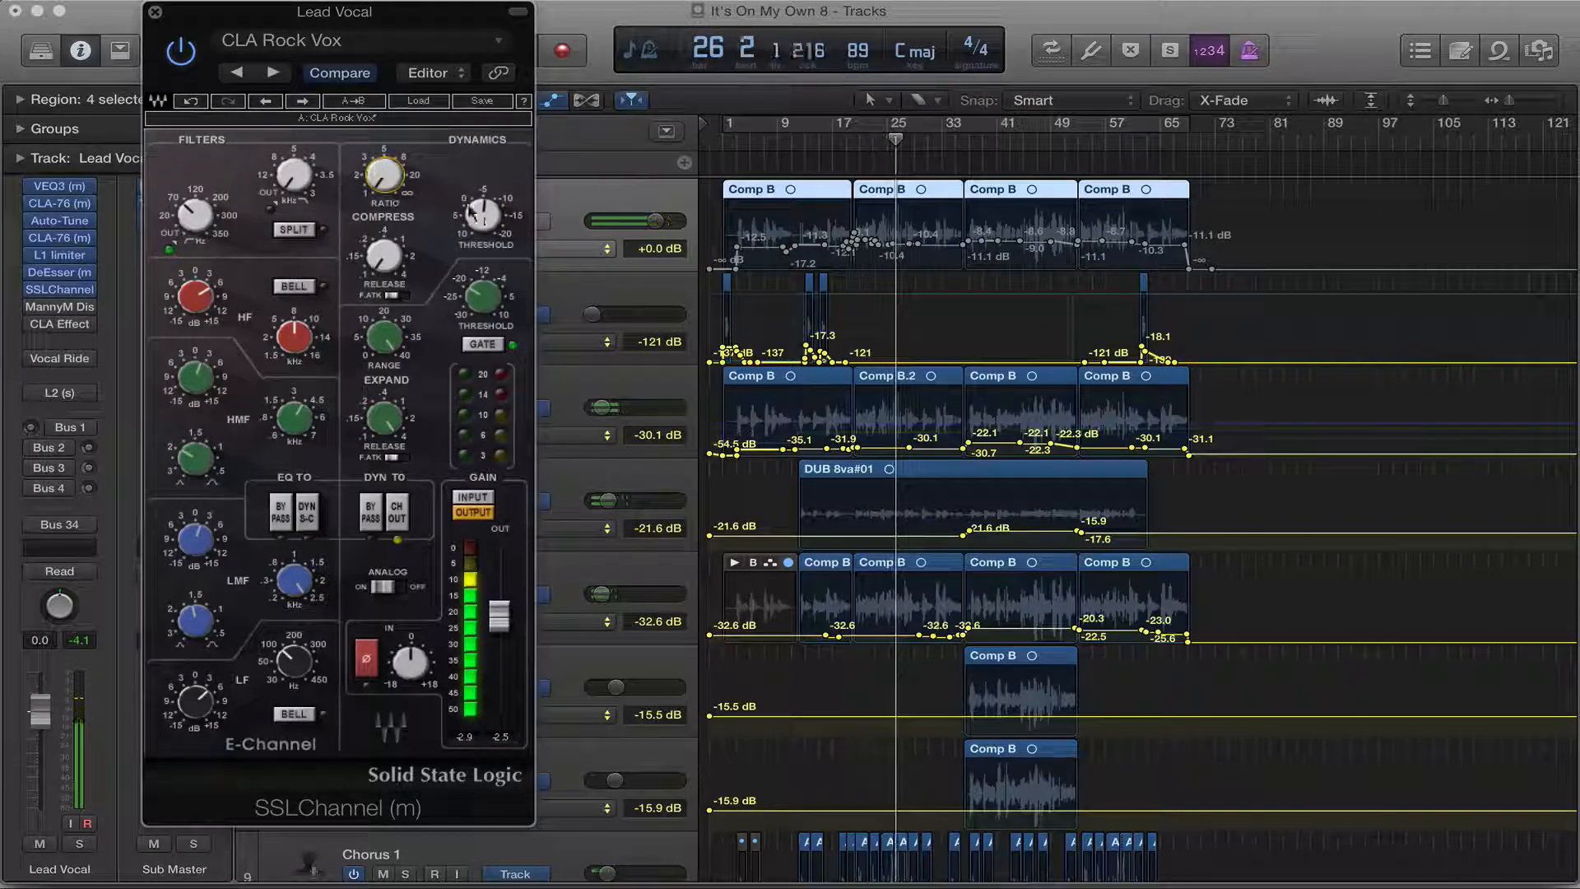
pyautogui.moveTo(480, 203); pyautogui.dragTo(480, 212)
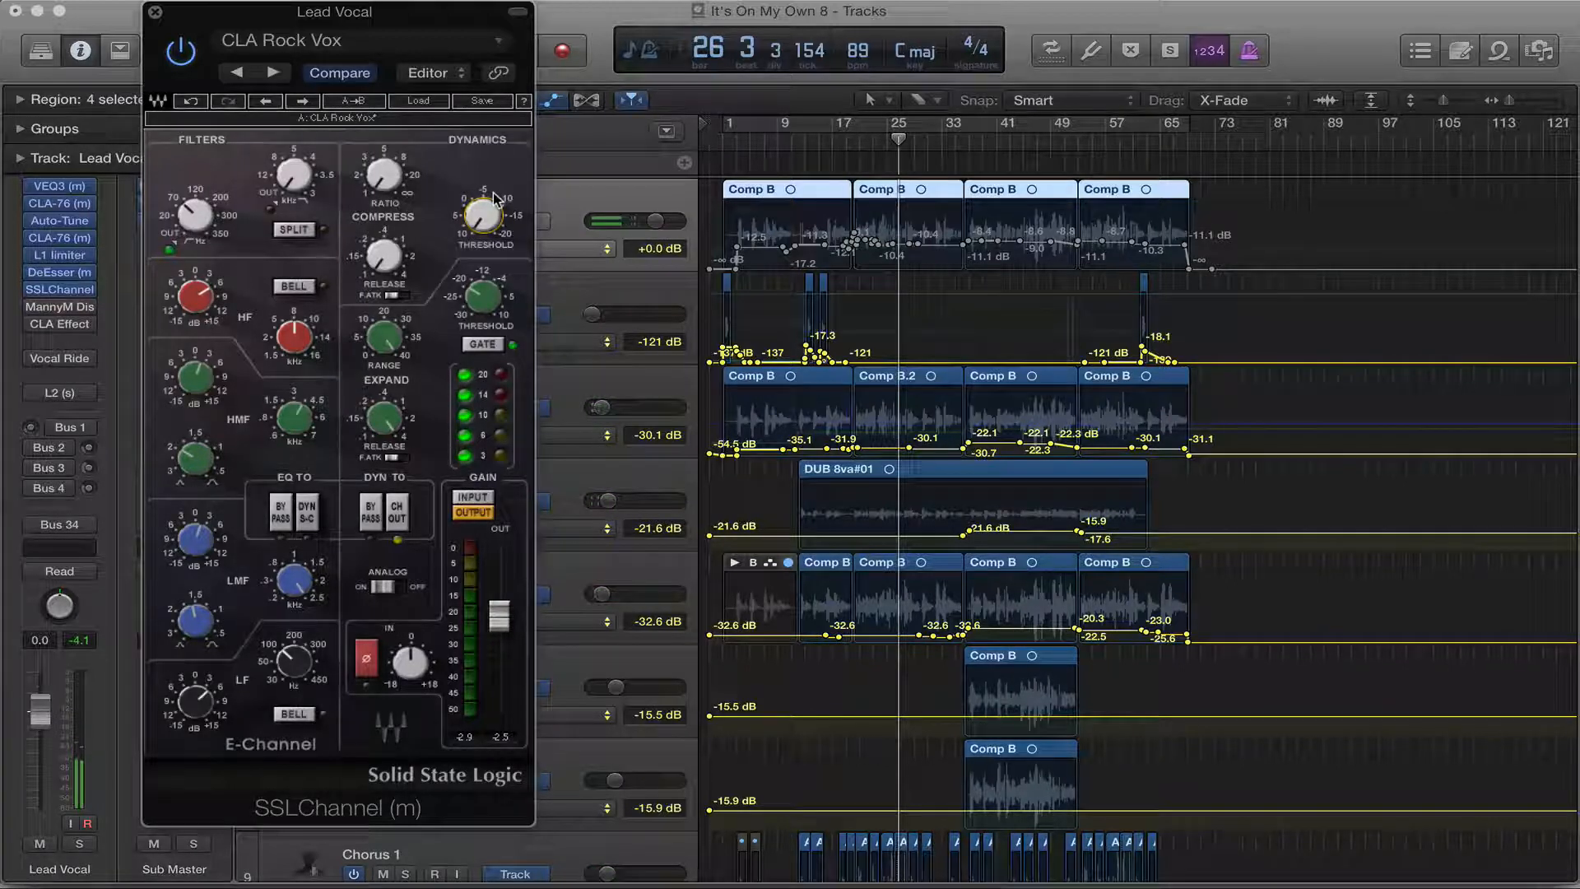
# Step: Move the stopped playhead back to bar 21
pyautogui.press(',')
pyautogui.press(',')
pyautogui.press(',')
pyautogui.press(',')
pyautogui.press(',')
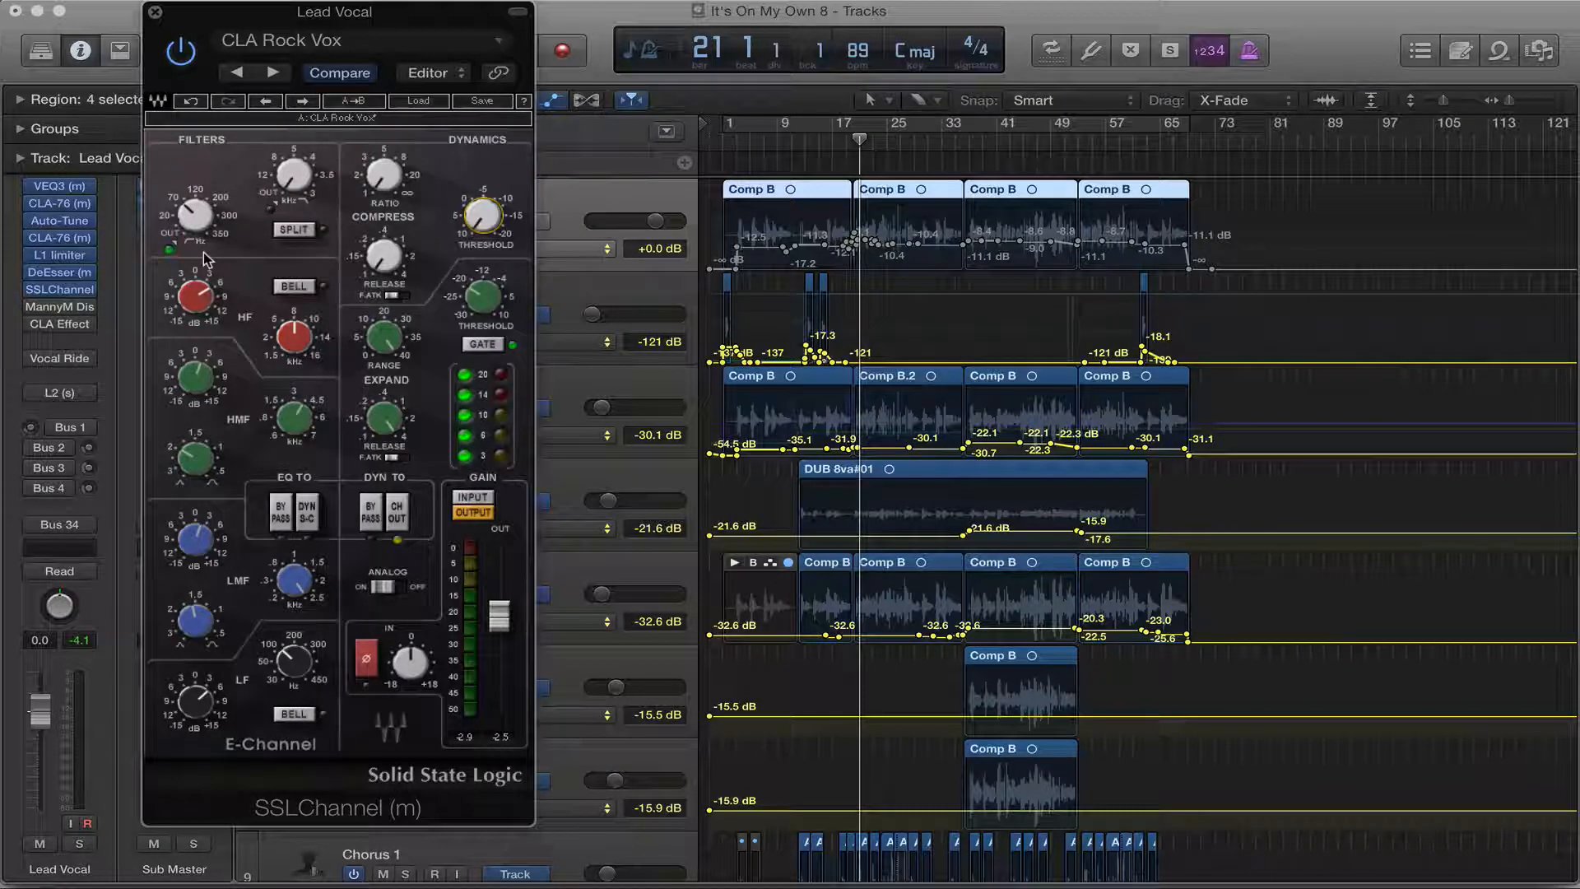
# Step: Examine the SSLChannel's high-pass filter and its HF, HMF, LMF and LF equalizer bands
pyautogui.click(185, 212)
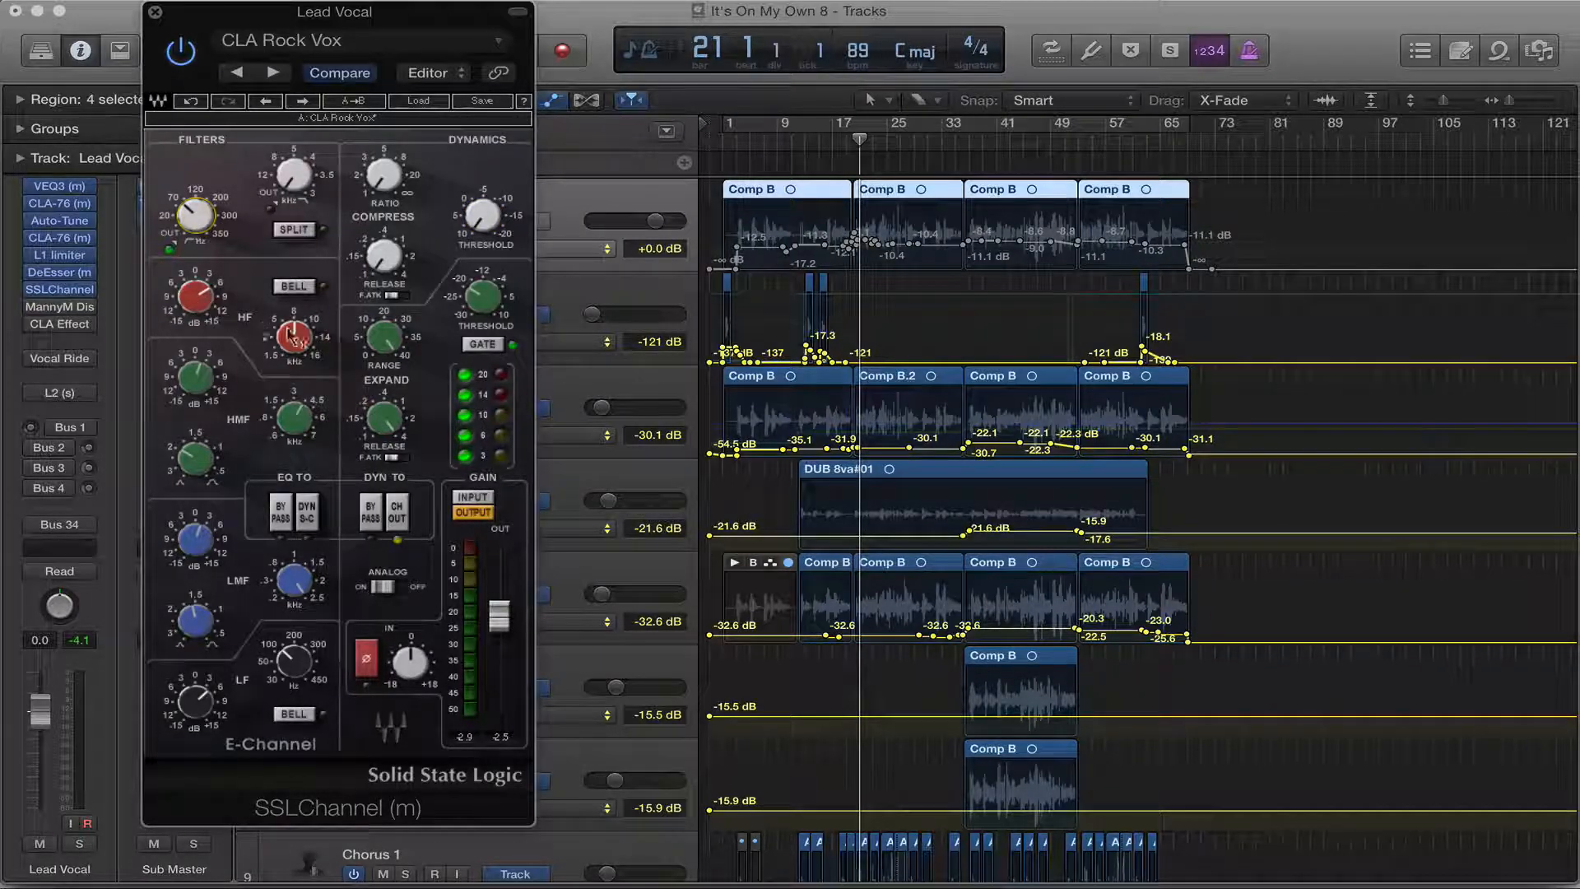
pyautogui.moveTo(292, 337)
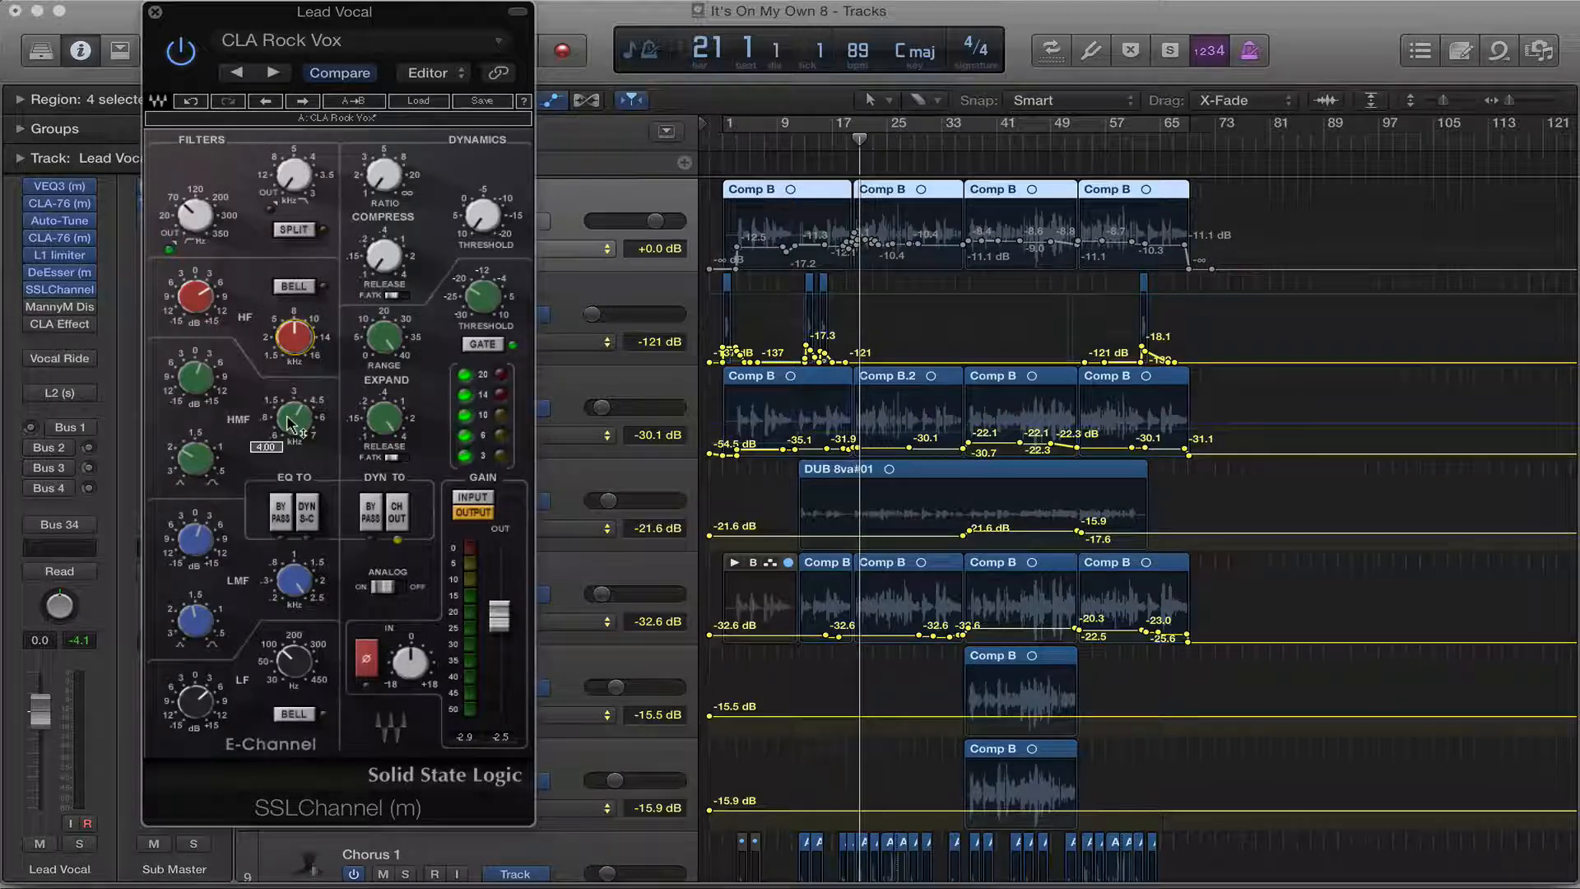
pyautogui.moveTo(296, 414)
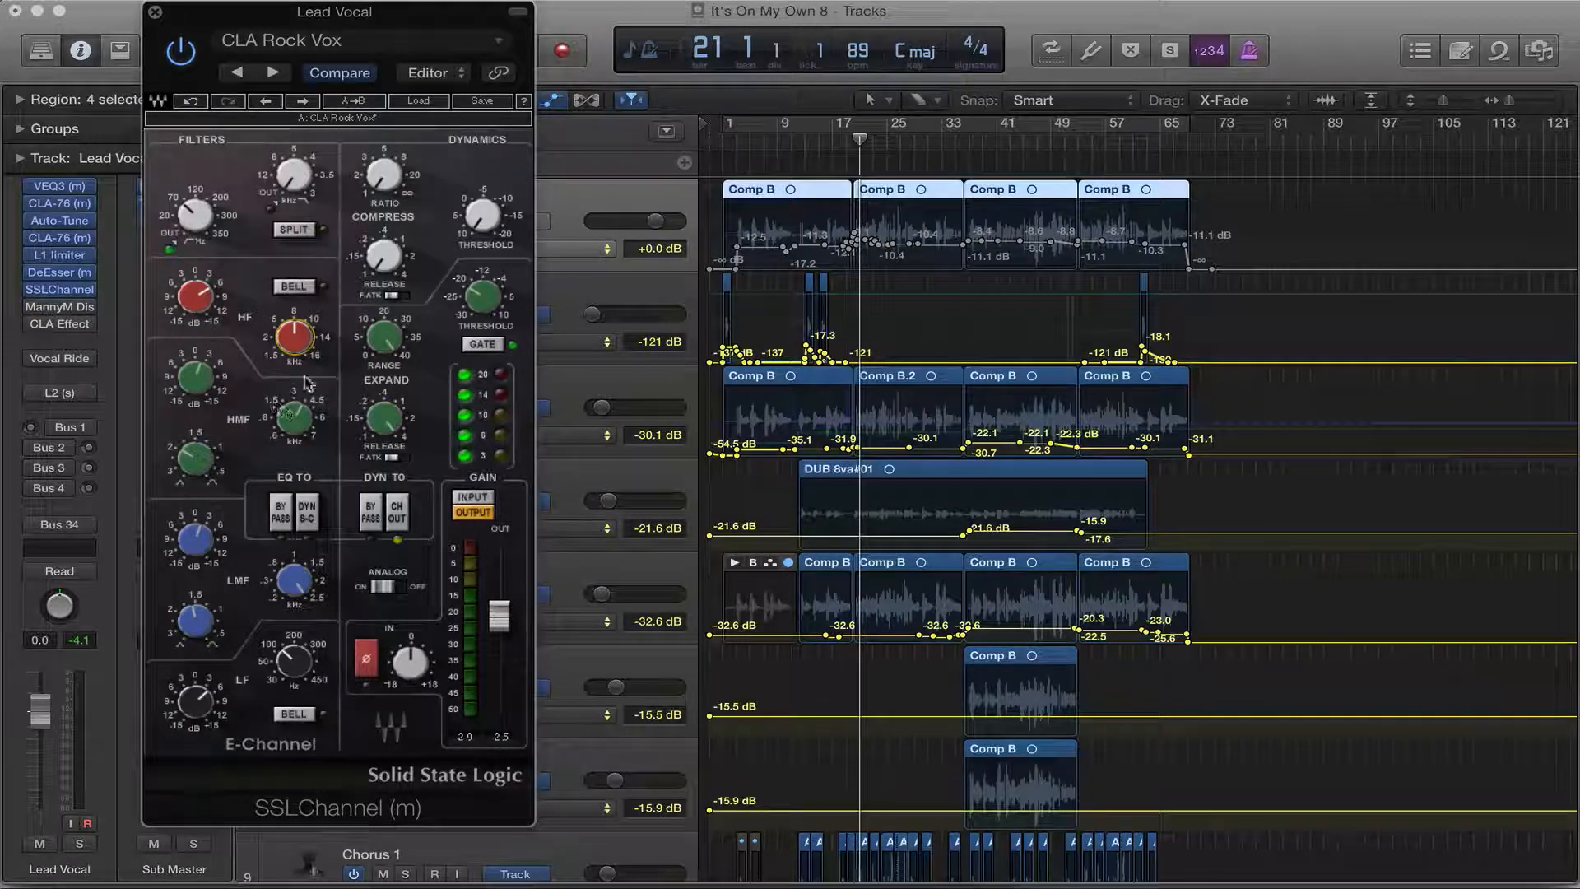
pyautogui.click(198, 459)
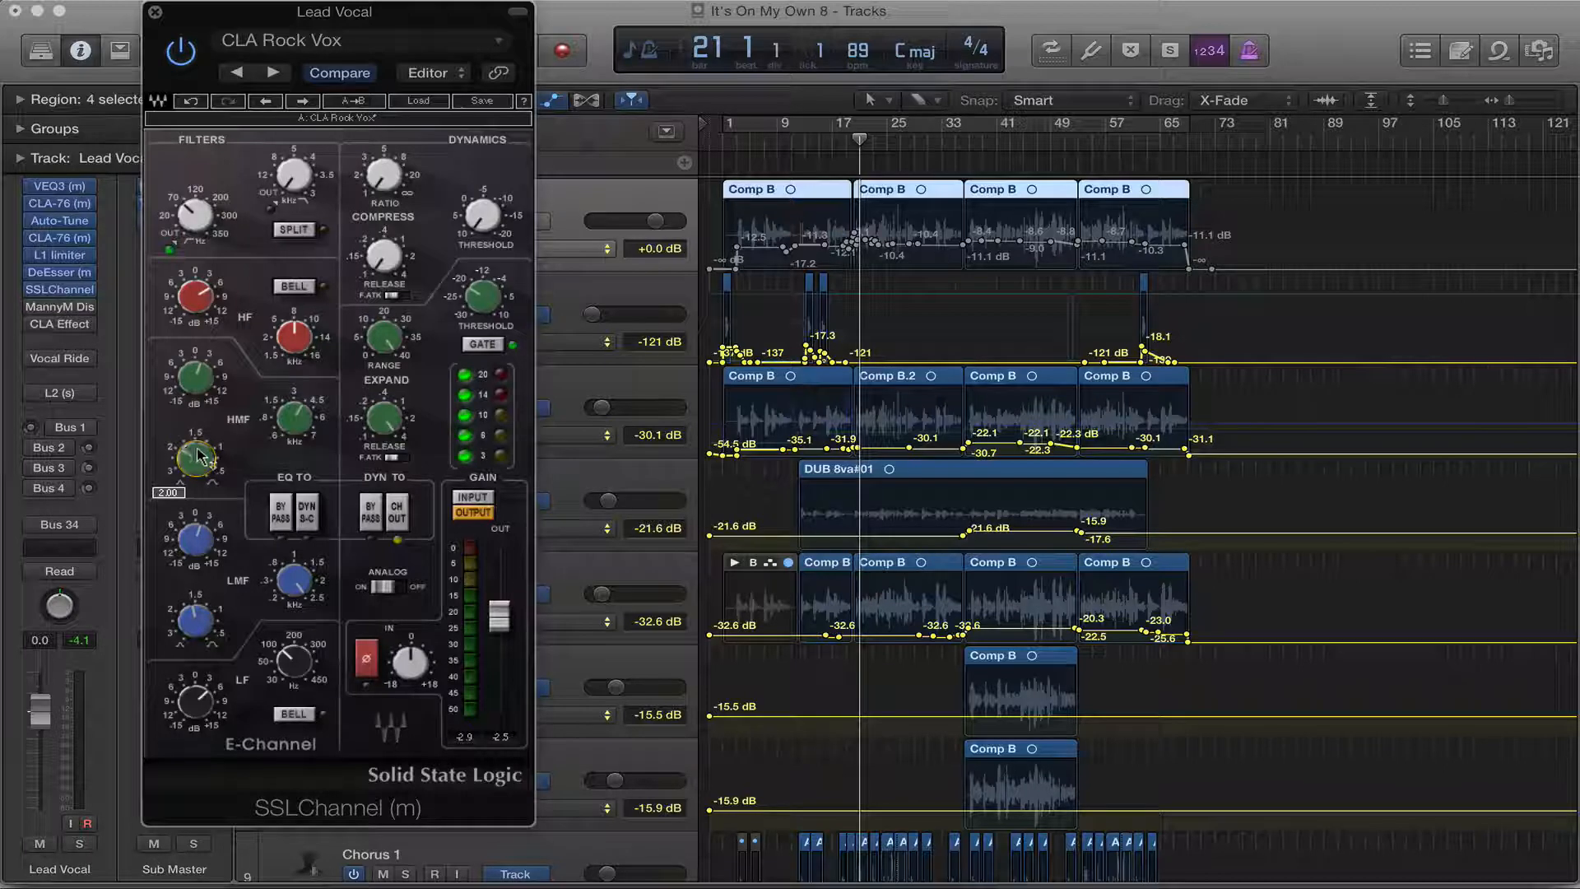
pyautogui.click(195, 376)
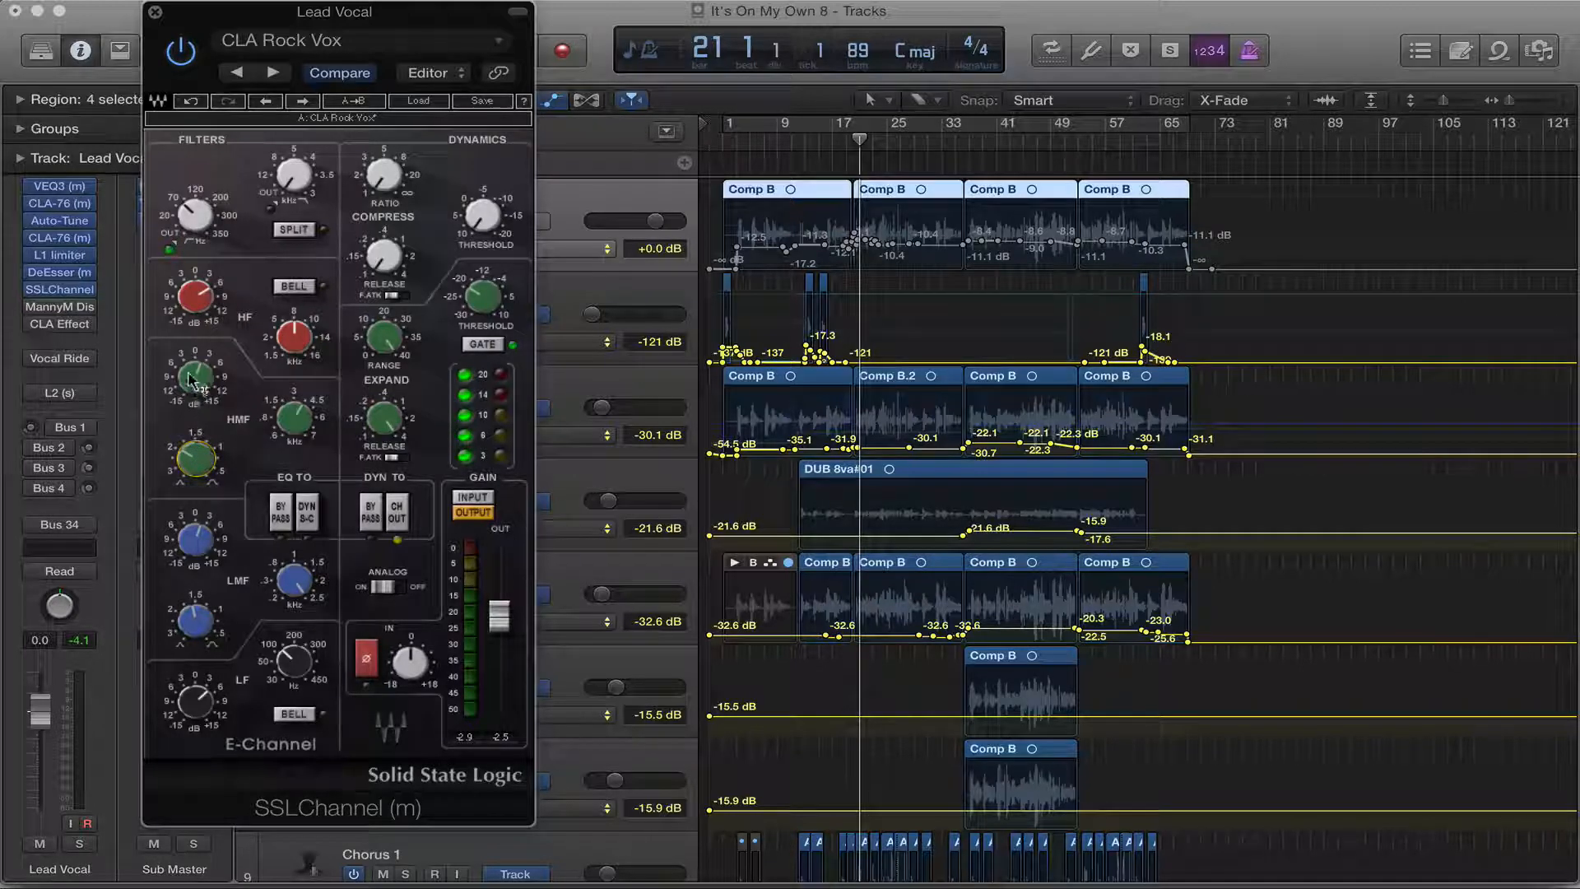
pyautogui.click(282, 422)
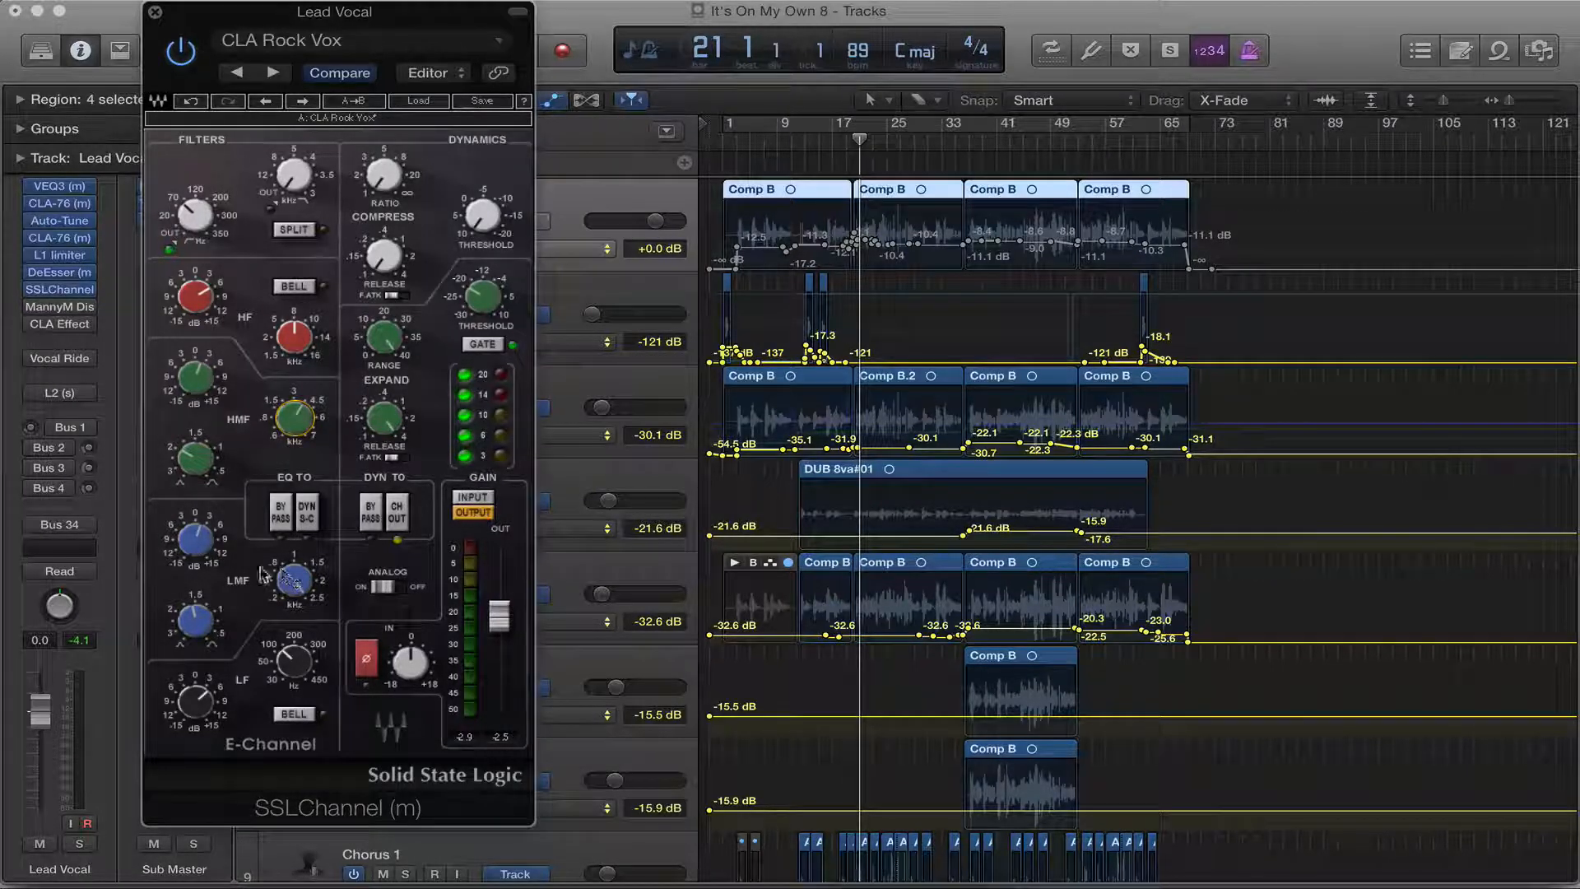
pyautogui.click(199, 539)
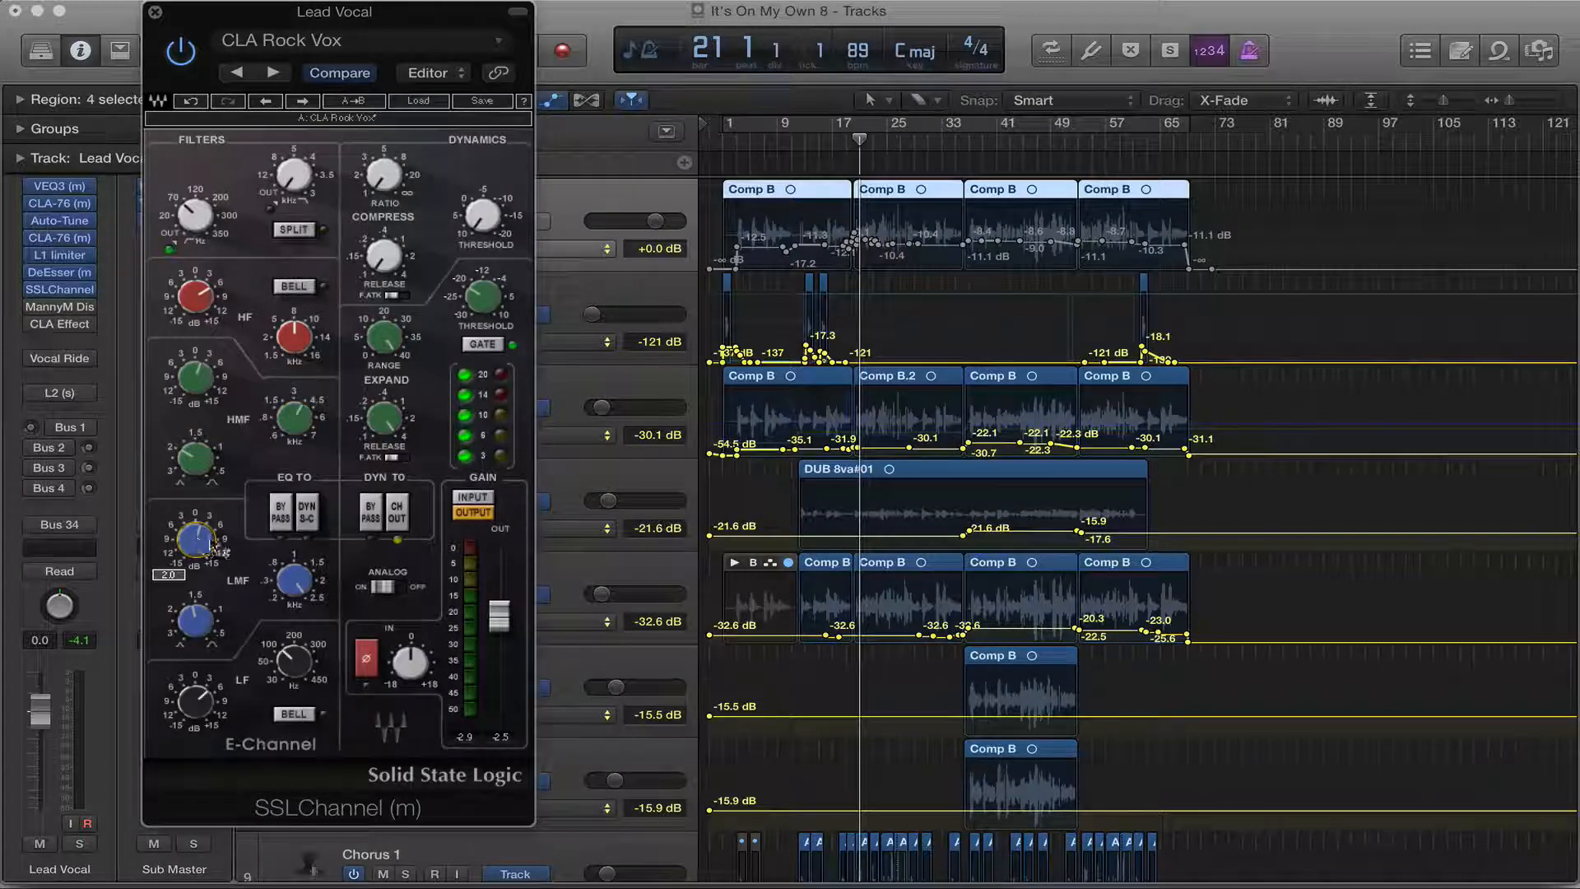
pyautogui.click(292, 579)
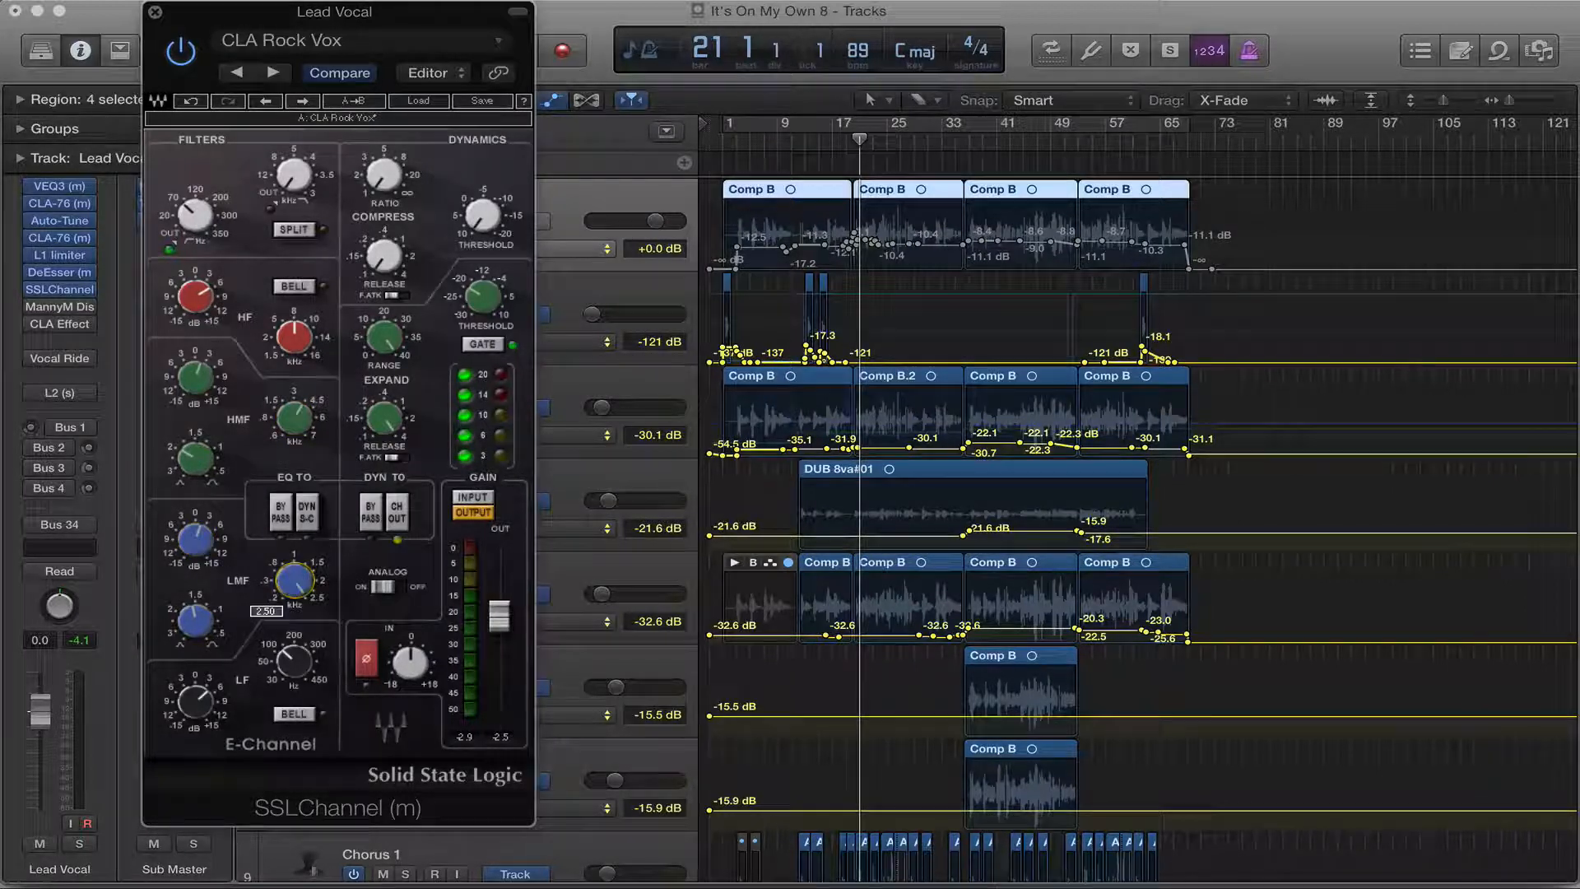
pyautogui.click(191, 615)
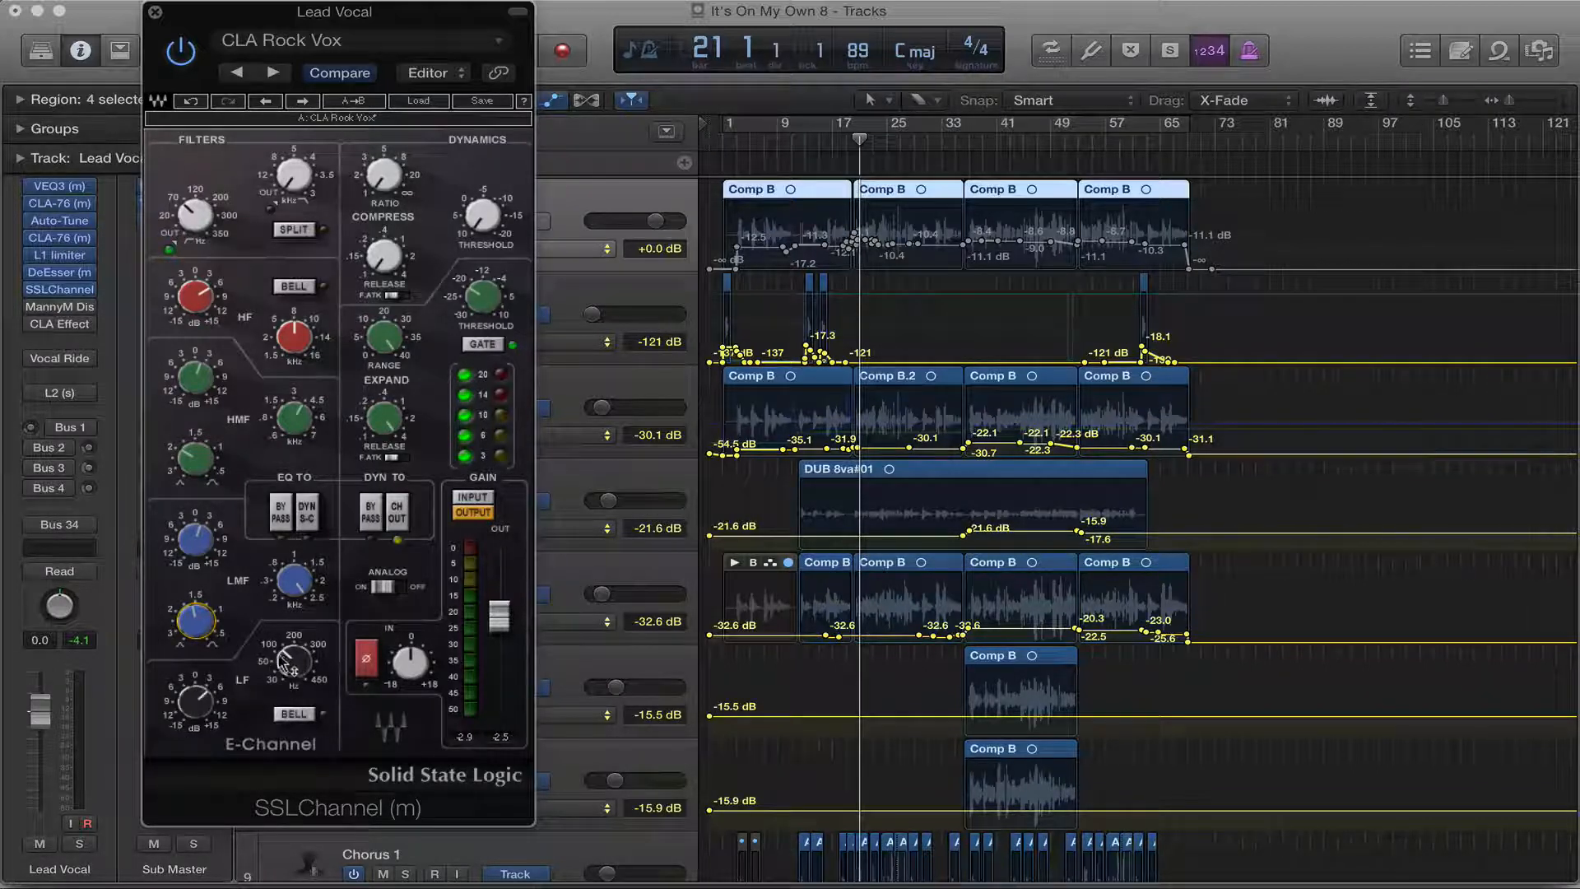
pyautogui.click(286, 662)
pyautogui.click(178, 708)
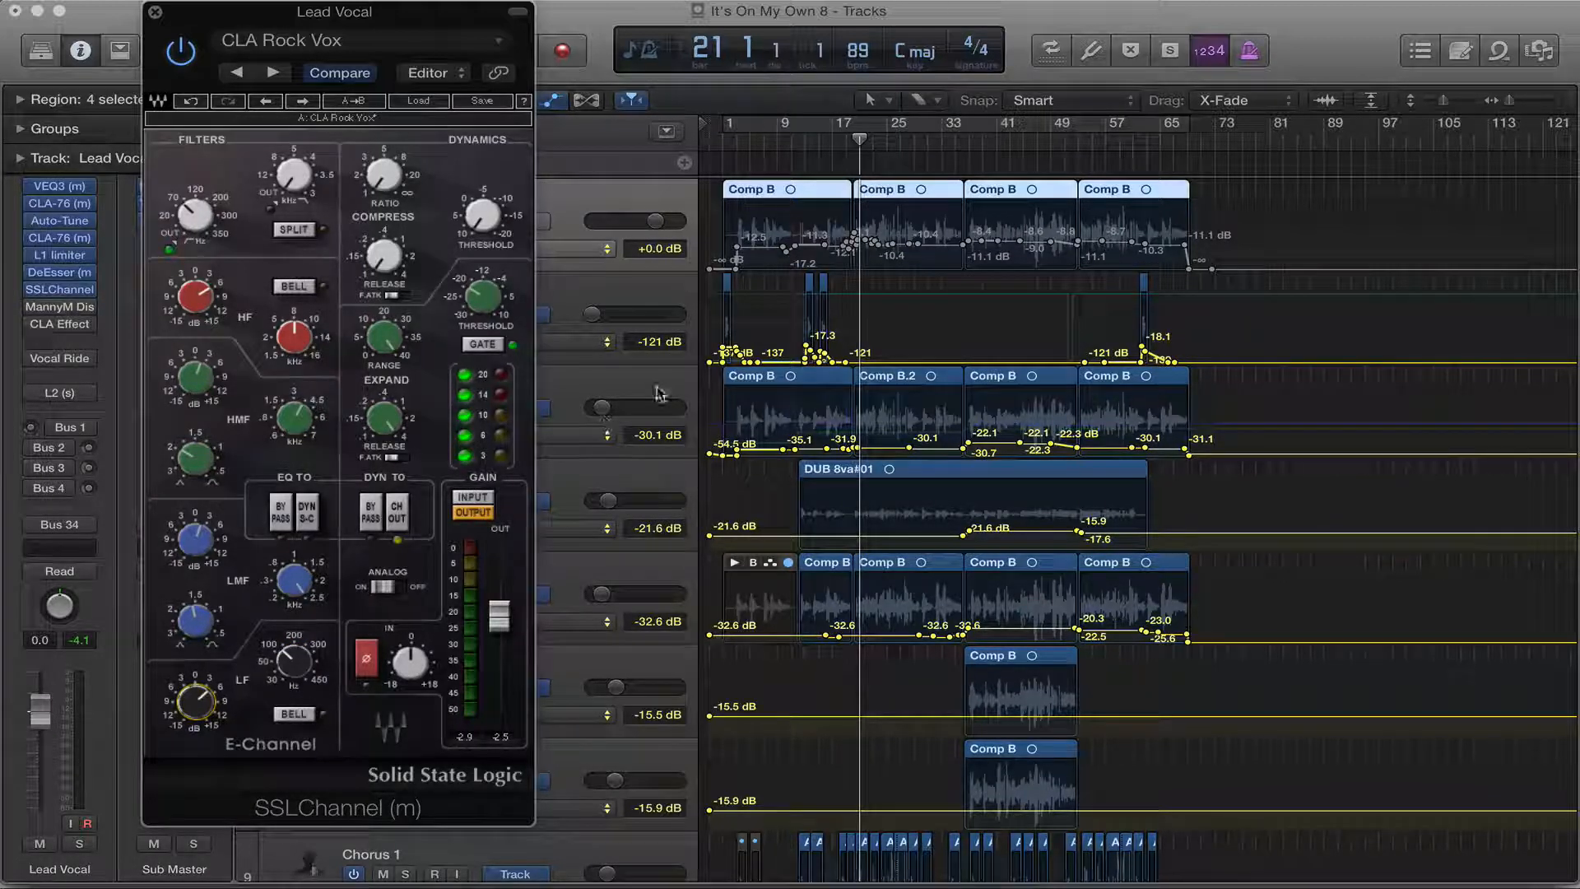
# Step: Play from bar 15, compare the vocal with the SSLChannel bypassed and re-enabled, and reset the Lead Vocal's peak level display
pyautogui.click(819, 141)
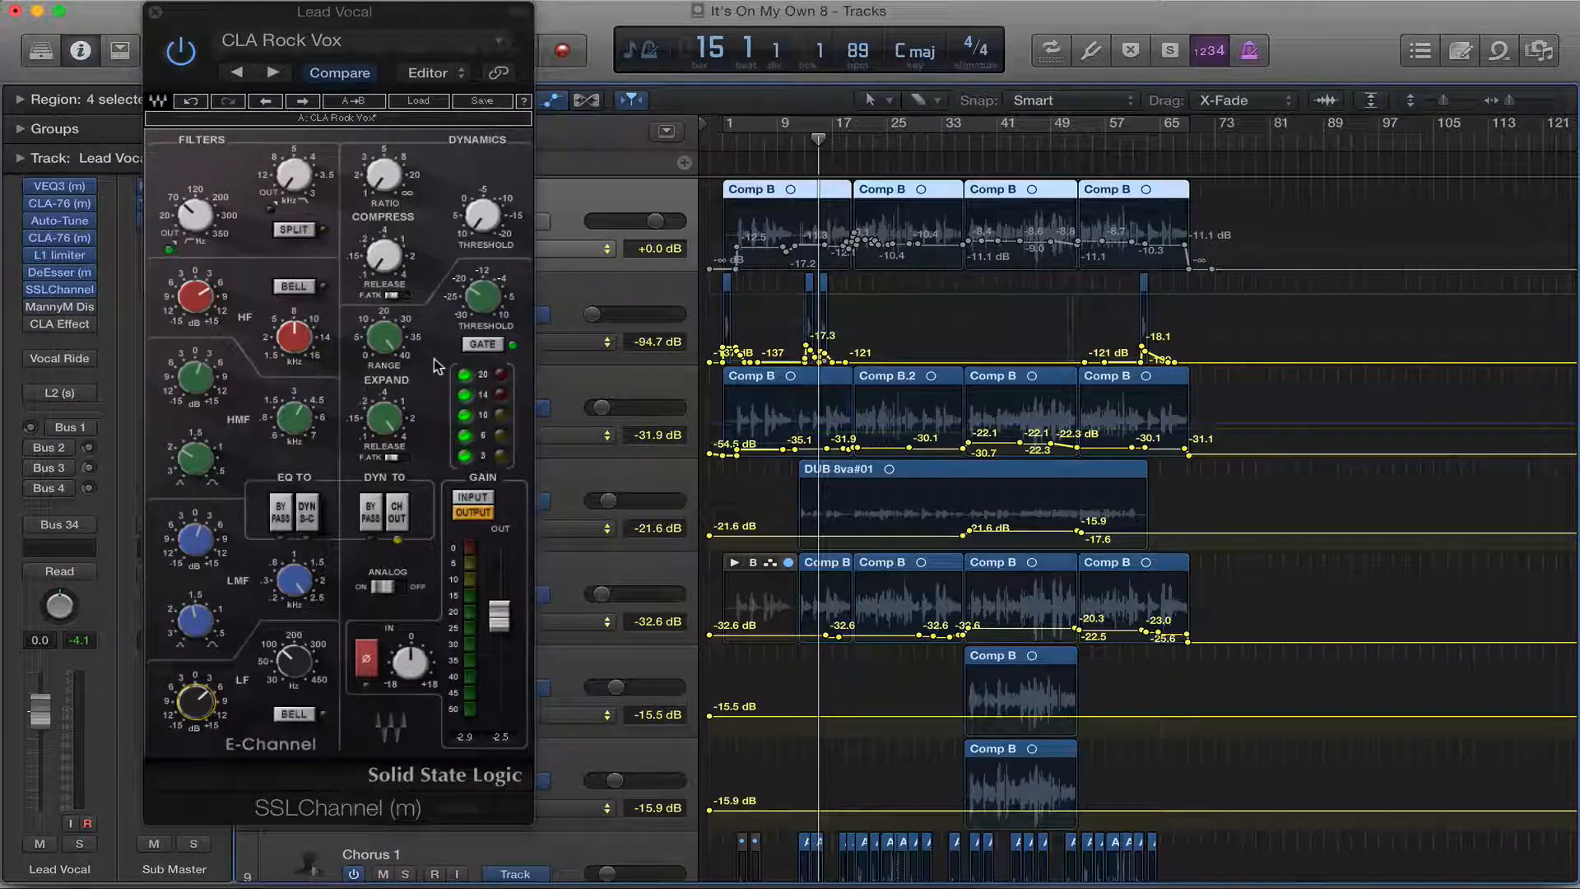
pyautogui.press('space')
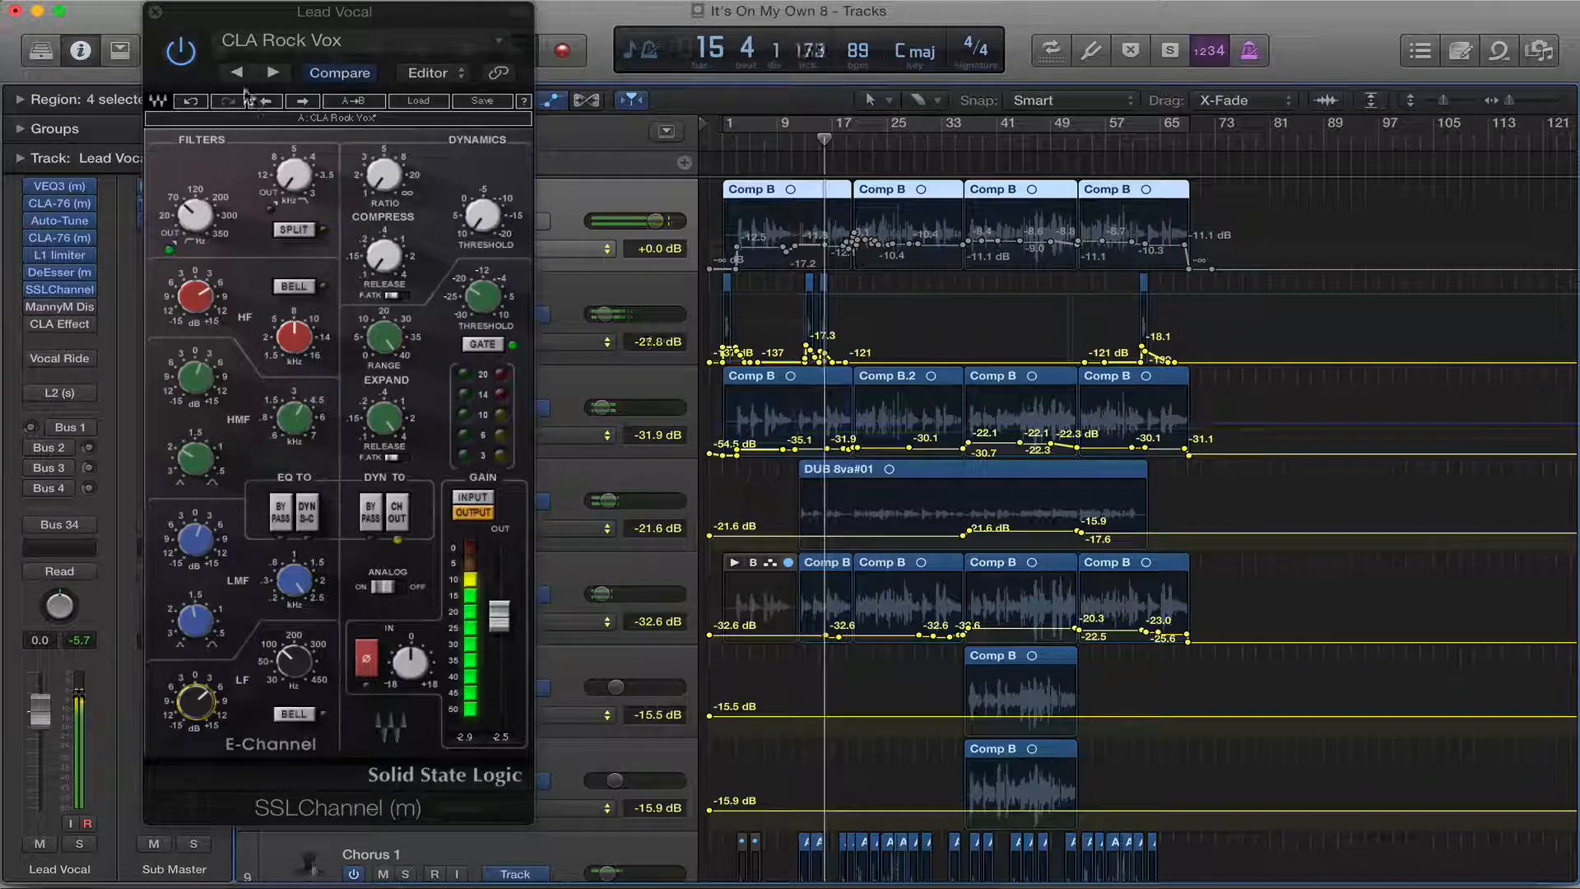
pyautogui.click(181, 51)
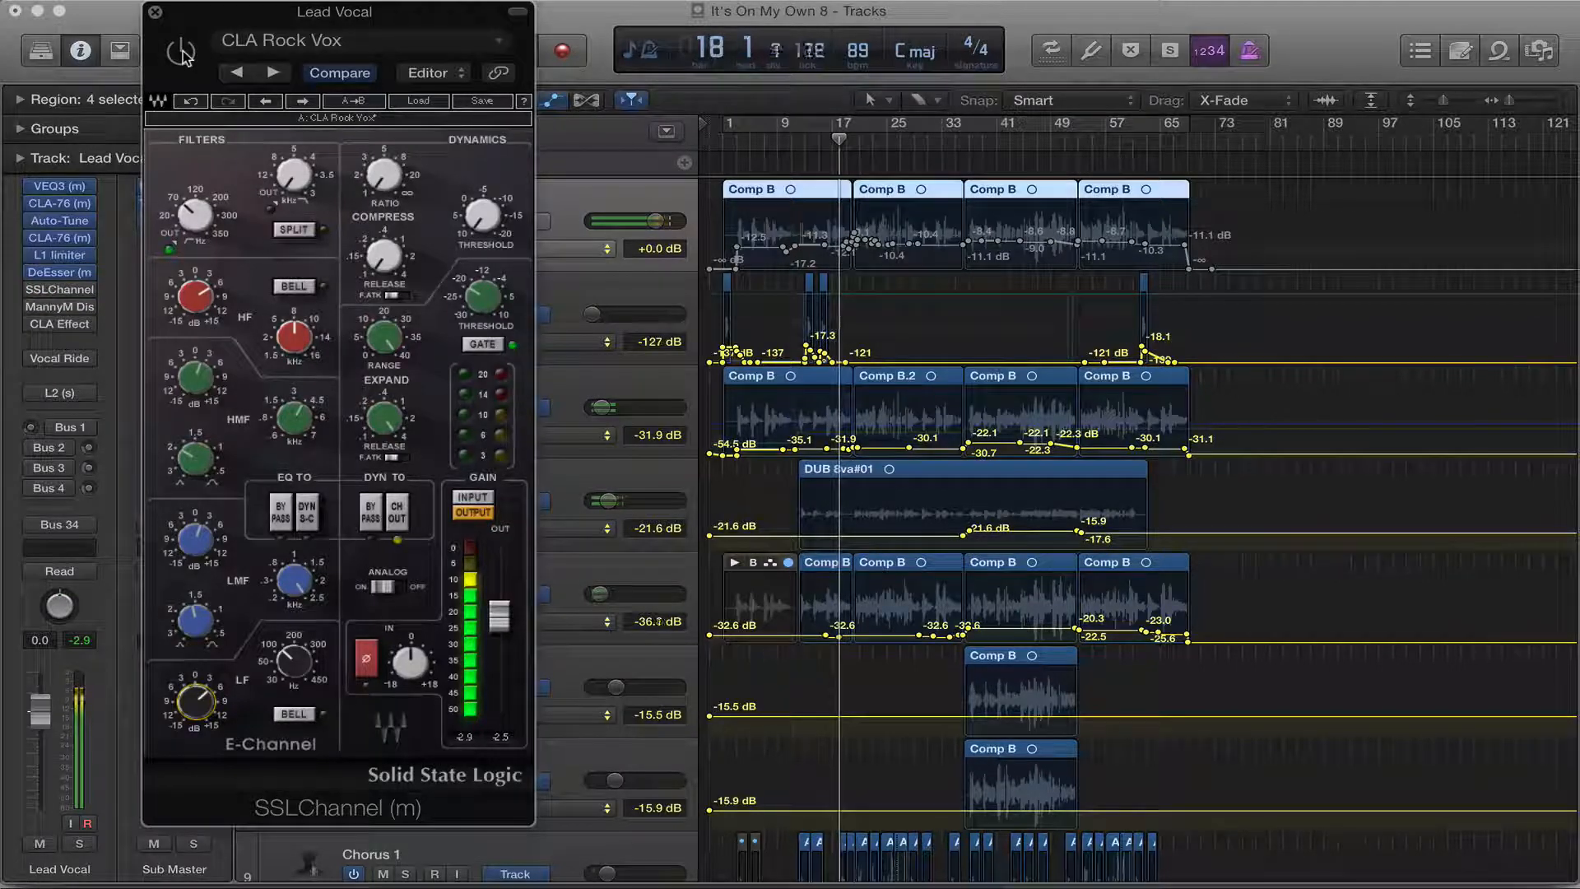
pyautogui.click(181, 51)
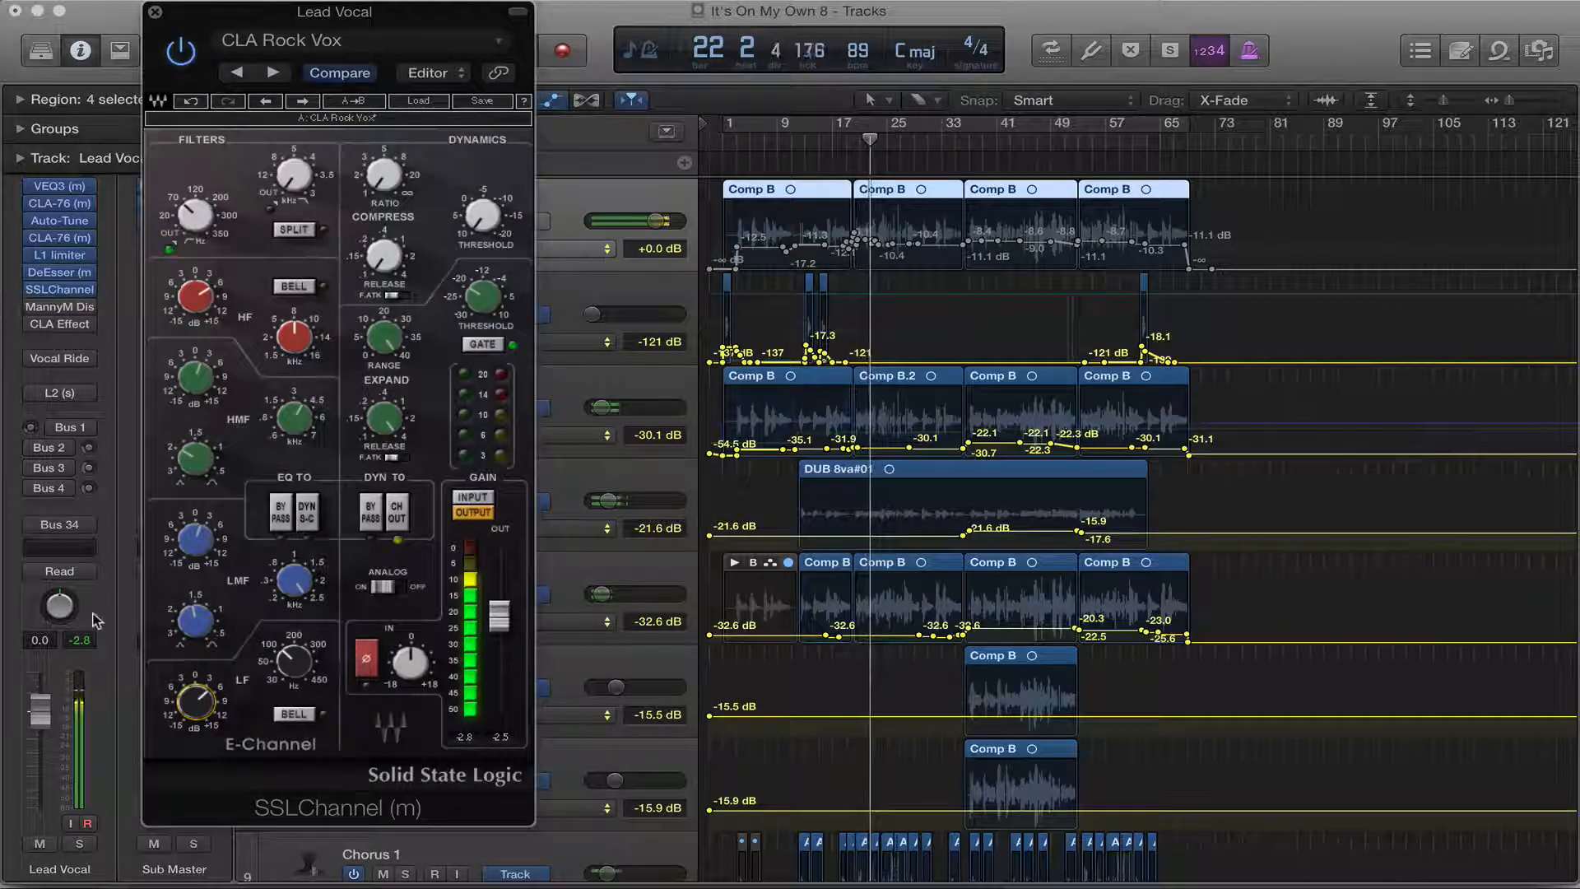
pyautogui.click(83, 643)
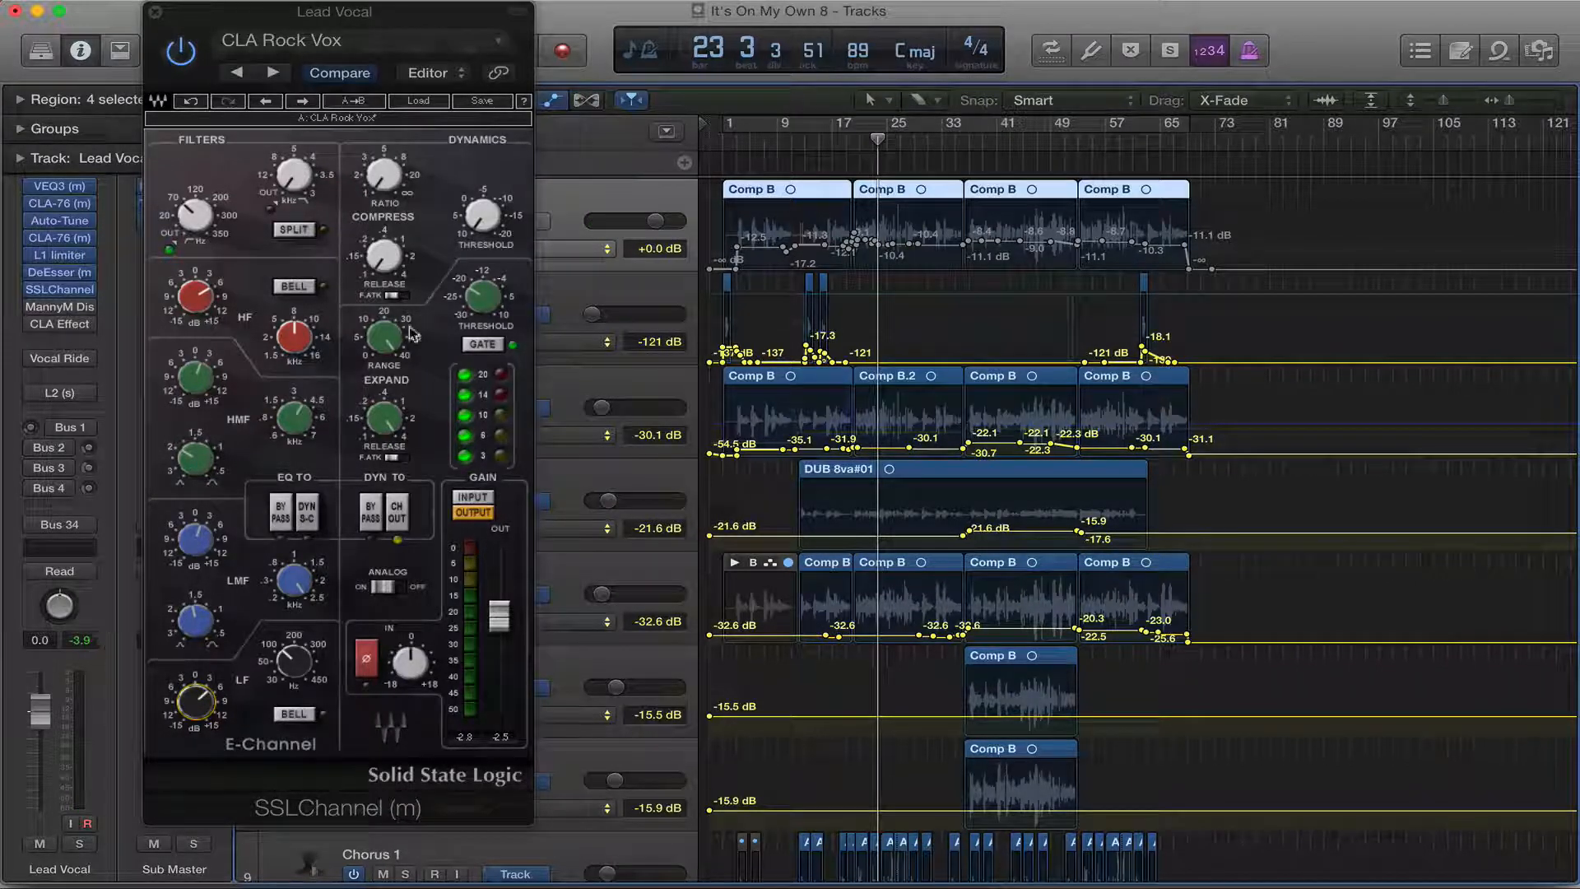
# Step: Close the SSLChannel, open the Lead Vocal's MannyM Distortion switched on, and shift its window slightly
pyautogui.click(155, 14)
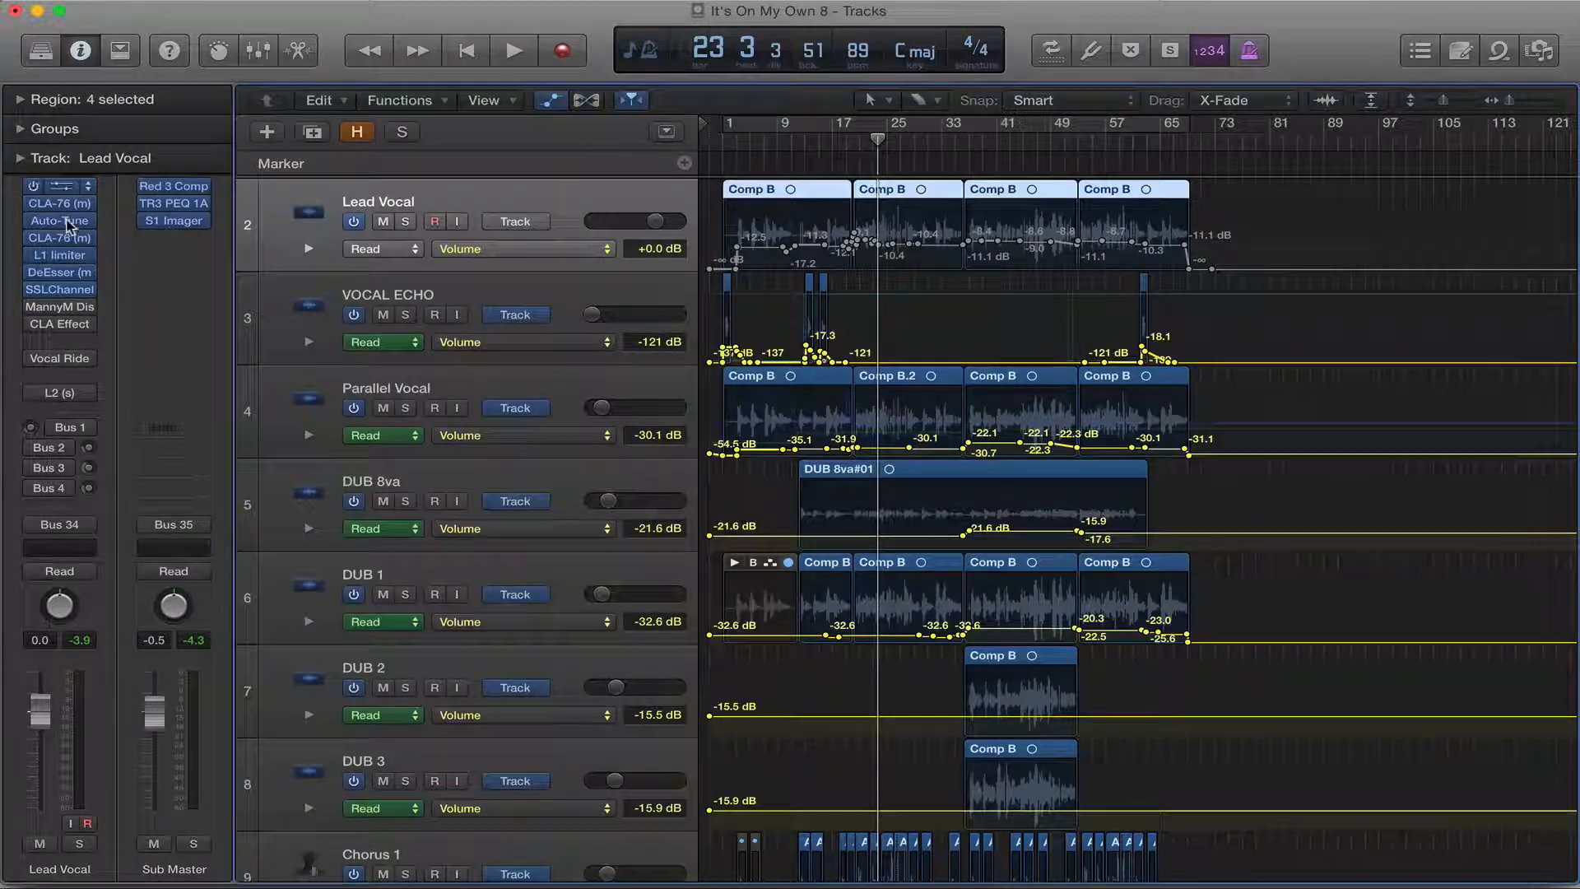
pyautogui.click(49, 307)
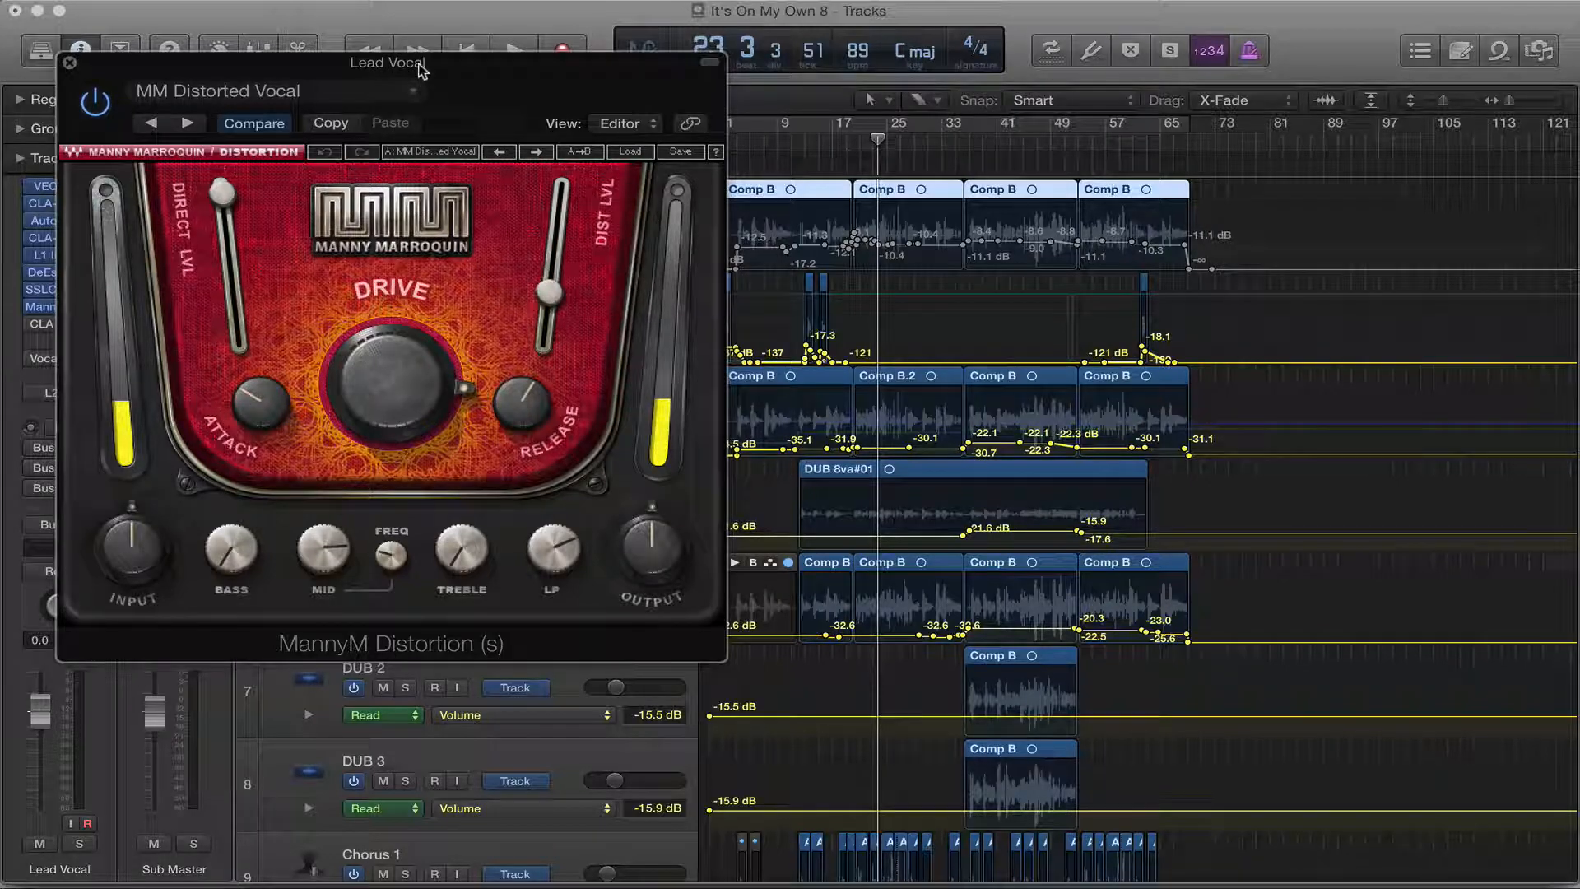
pyautogui.moveTo(420, 70)
pyautogui.mouseDown()
pyautogui.moveTo(403, 113)
pyautogui.moveTo(378, 84)
pyautogui.moveTo(407, 72)
pyautogui.moveTo(395, 66)
pyautogui.mouseUp()
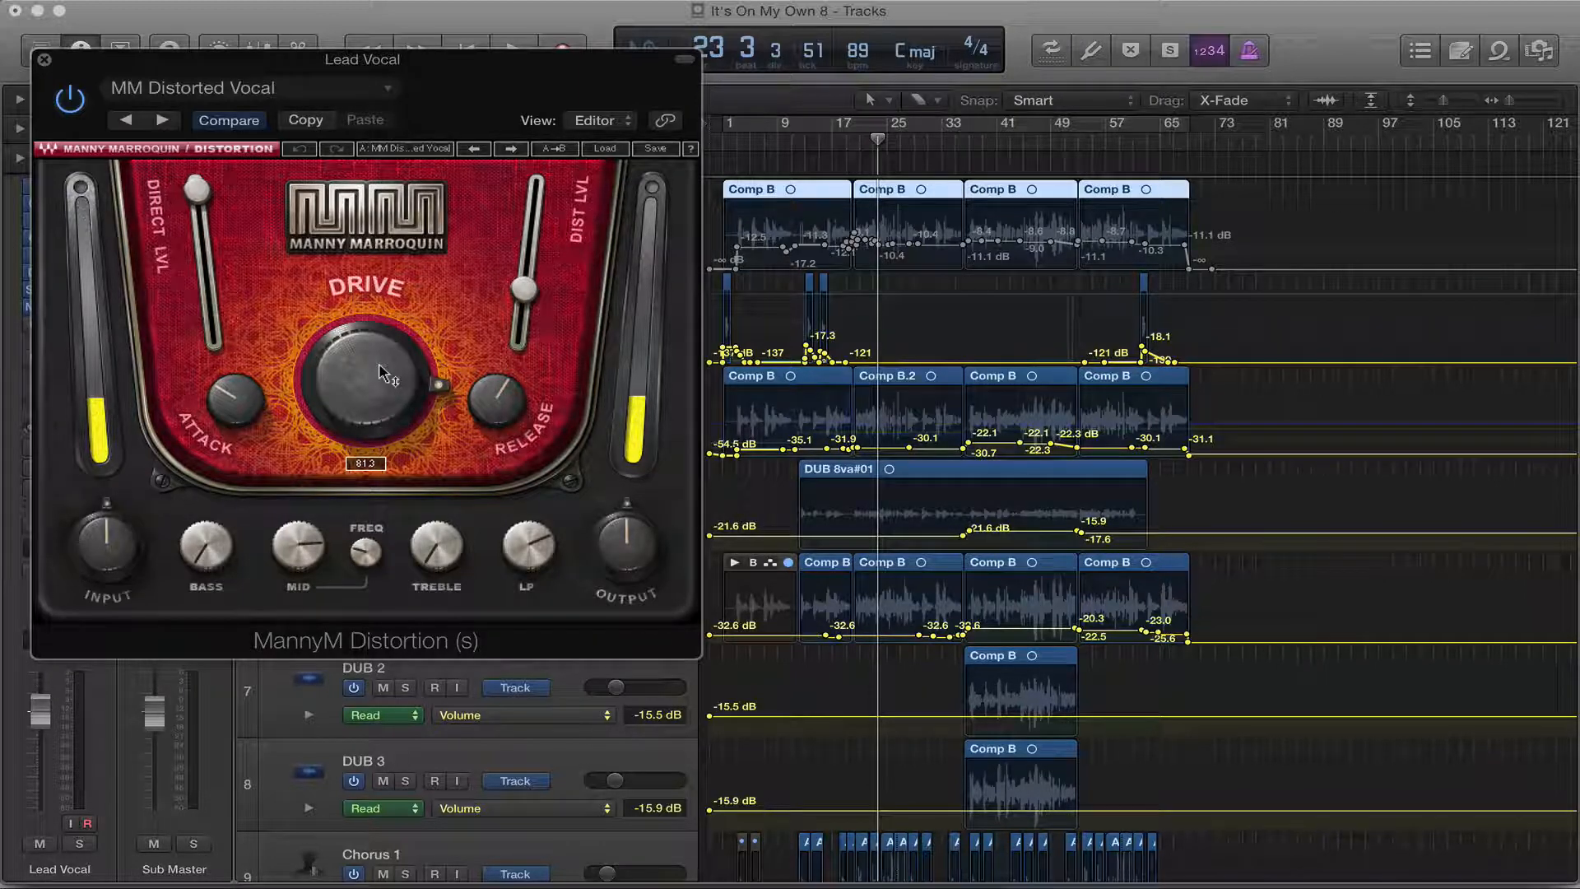
# Step: Rewind a few bars and compare the vocal with MannyM Distortion bypassed and re-enabled during playback, leaving it on
pyautogui.click(72, 99)
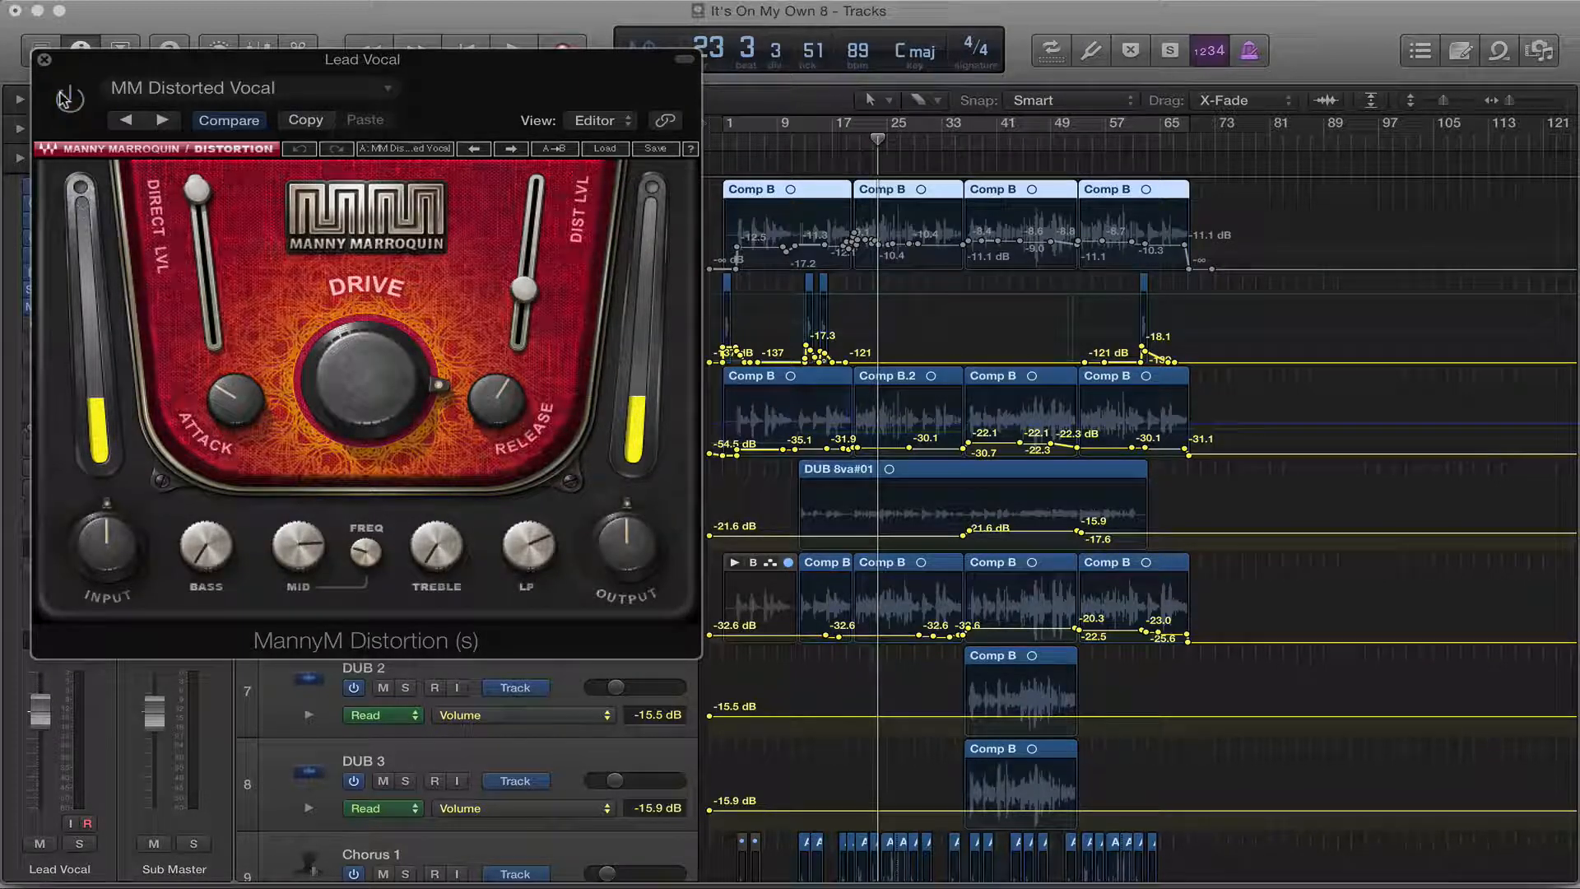
pyautogui.press(',')
pyautogui.press(',')
pyautogui.press(',')
pyautogui.press('space')
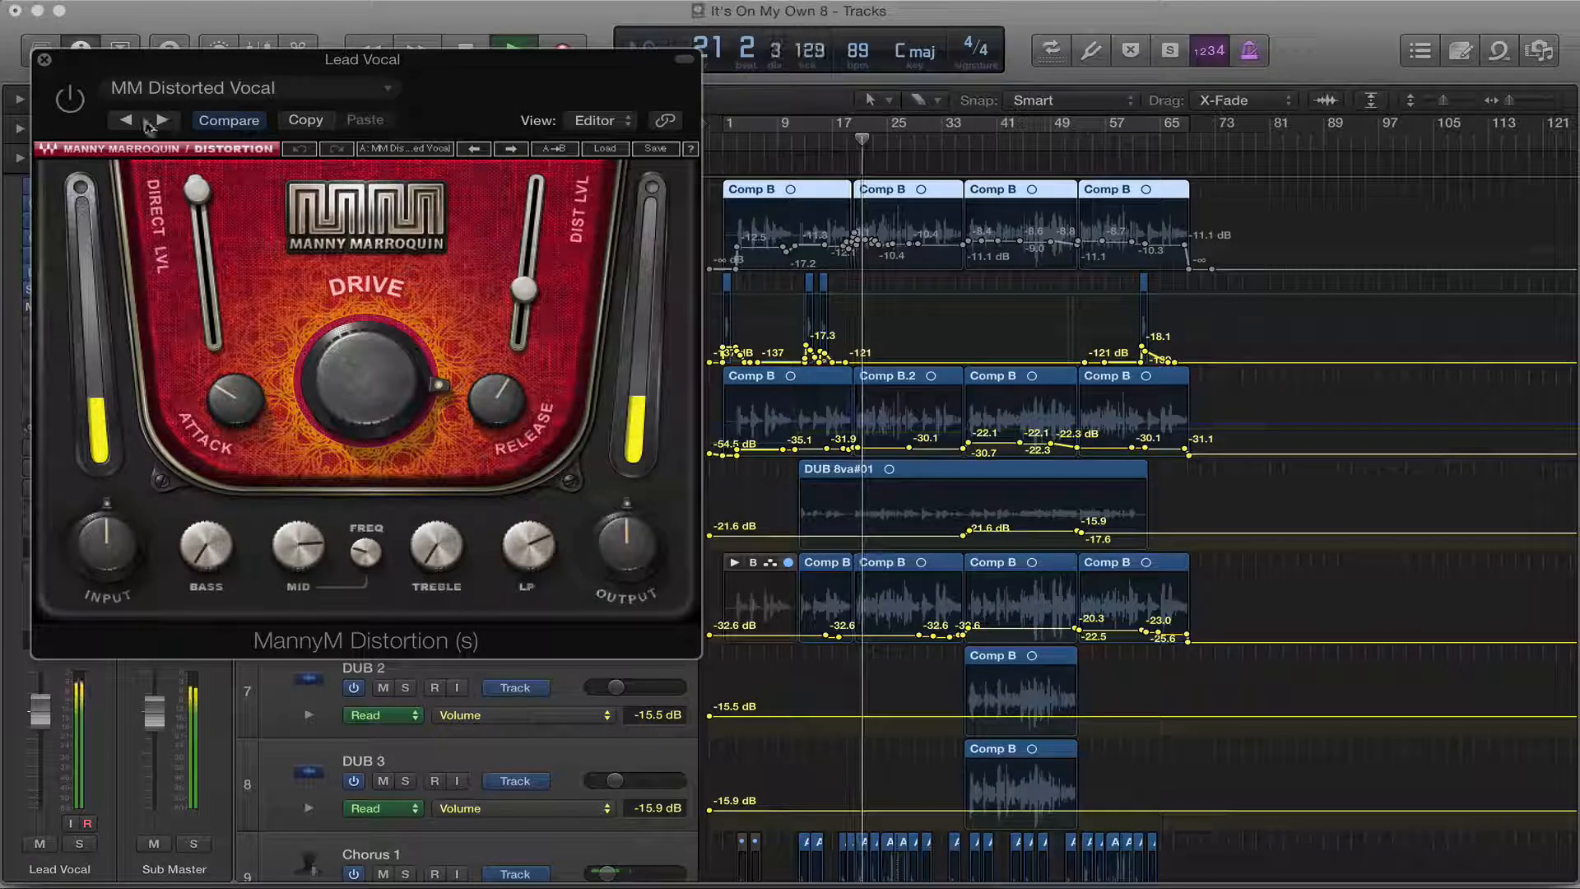
pyautogui.click(72, 98)
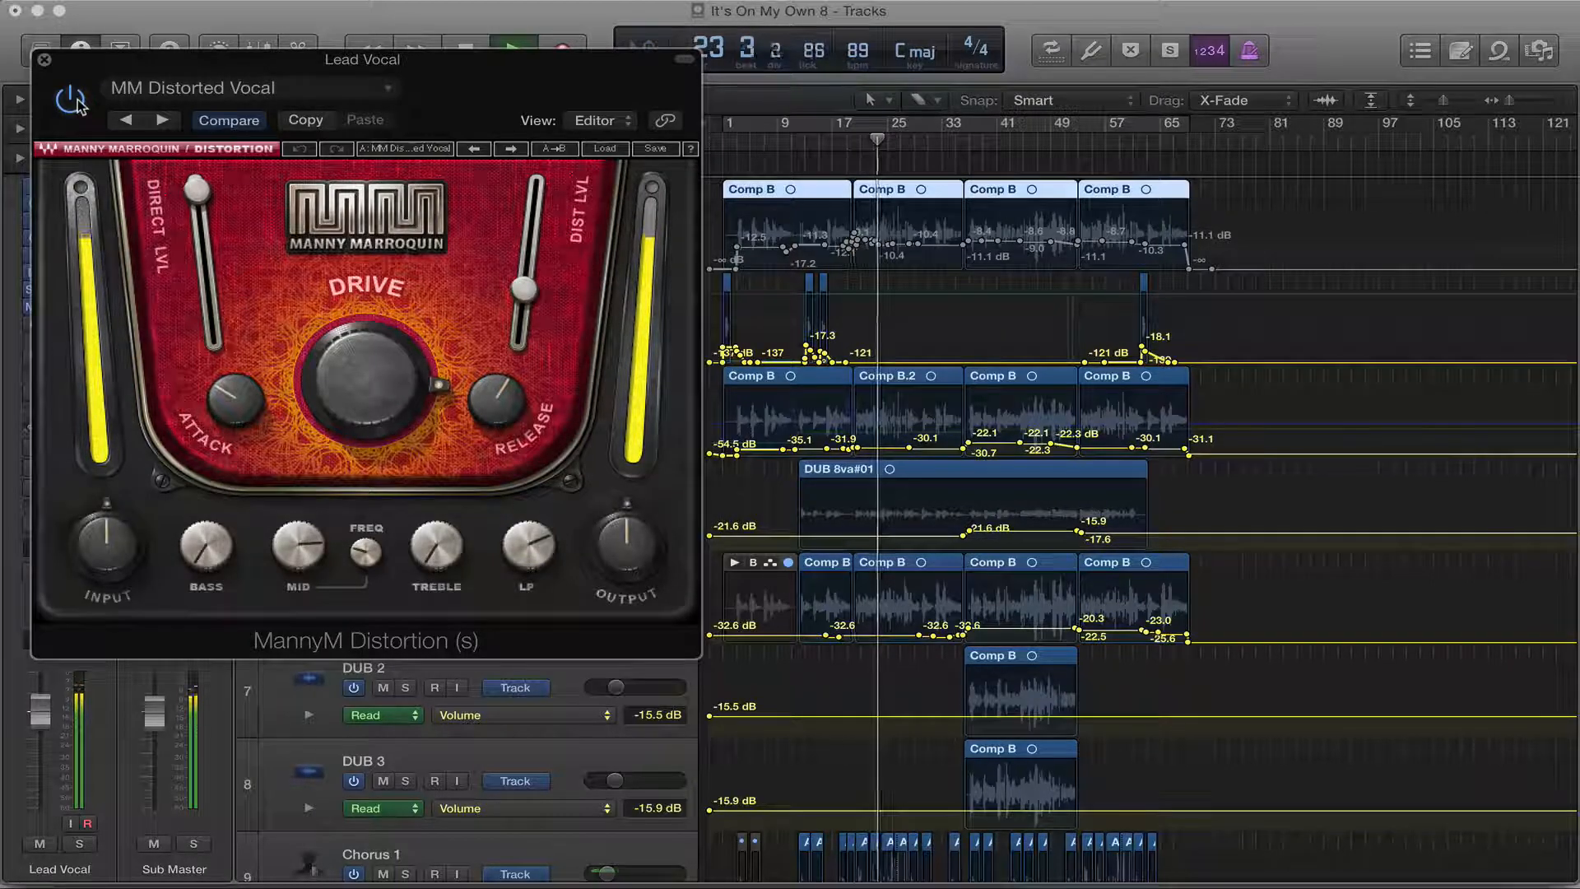
pyautogui.press('space')
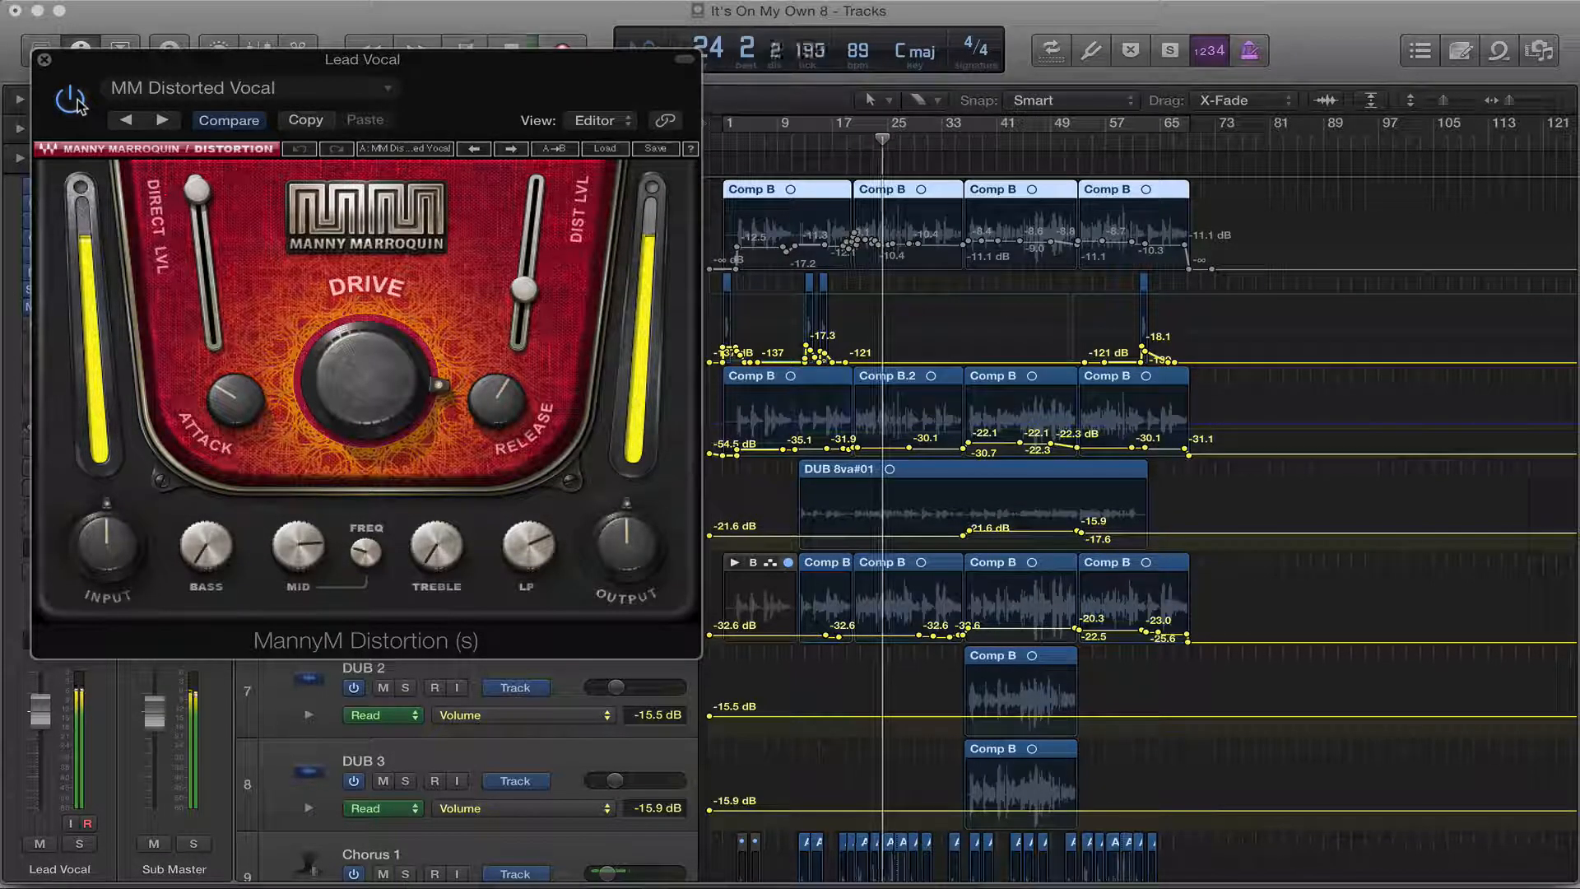
# Step: Move the MannyM Distortion window clear of the Lead Vocal's plug-in list and return the playhead to bar 20
pyautogui.moveTo(162, 63); pyautogui.dragTo(223, 86)
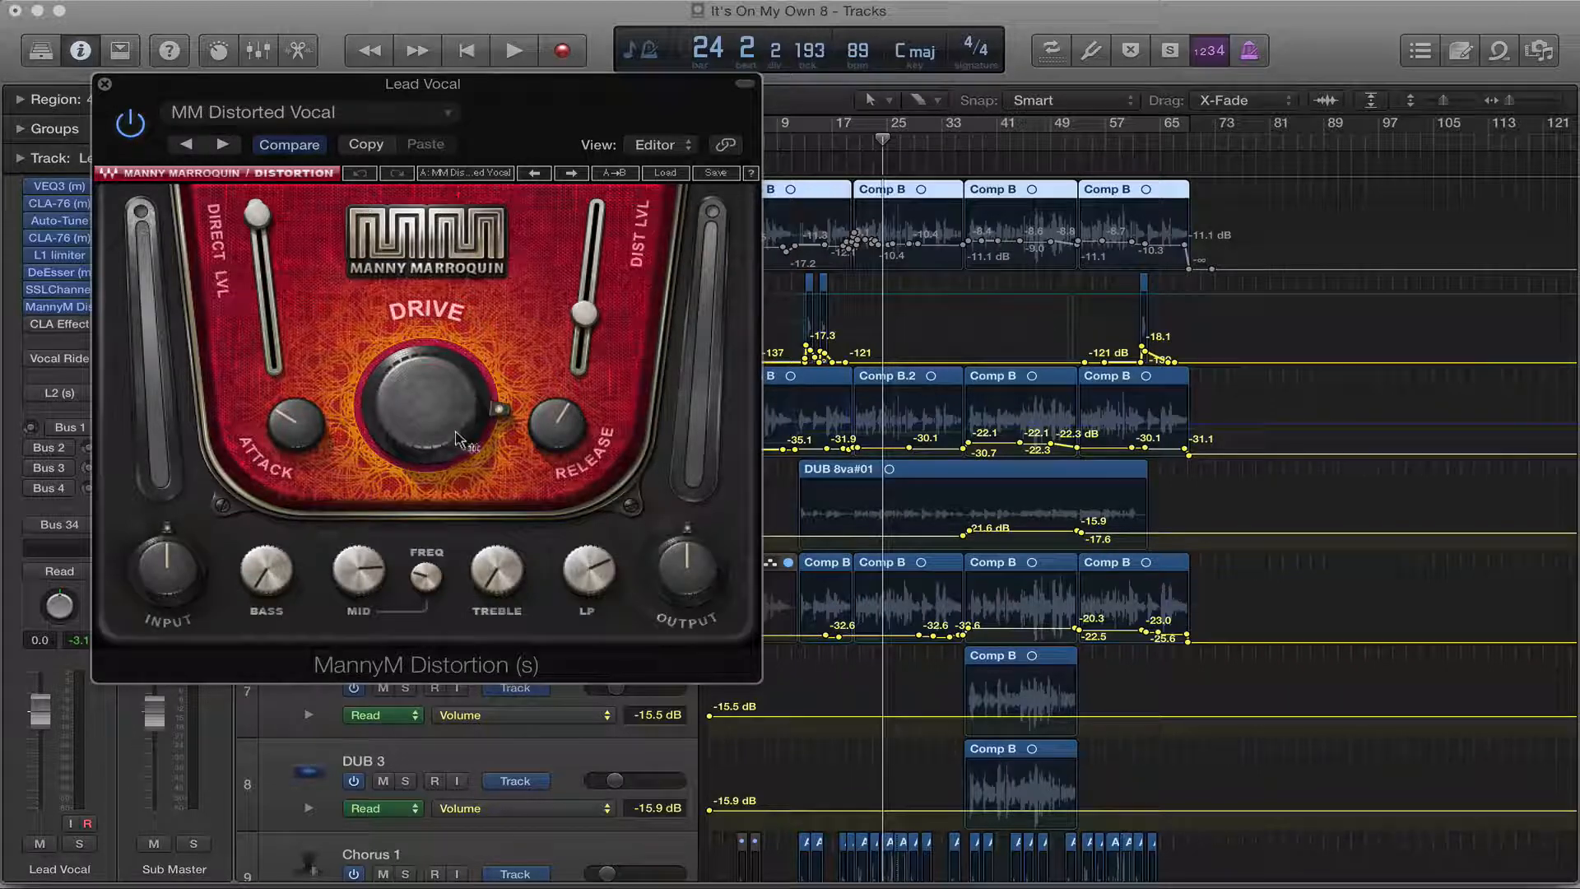
pyautogui.moveTo(399, 374)
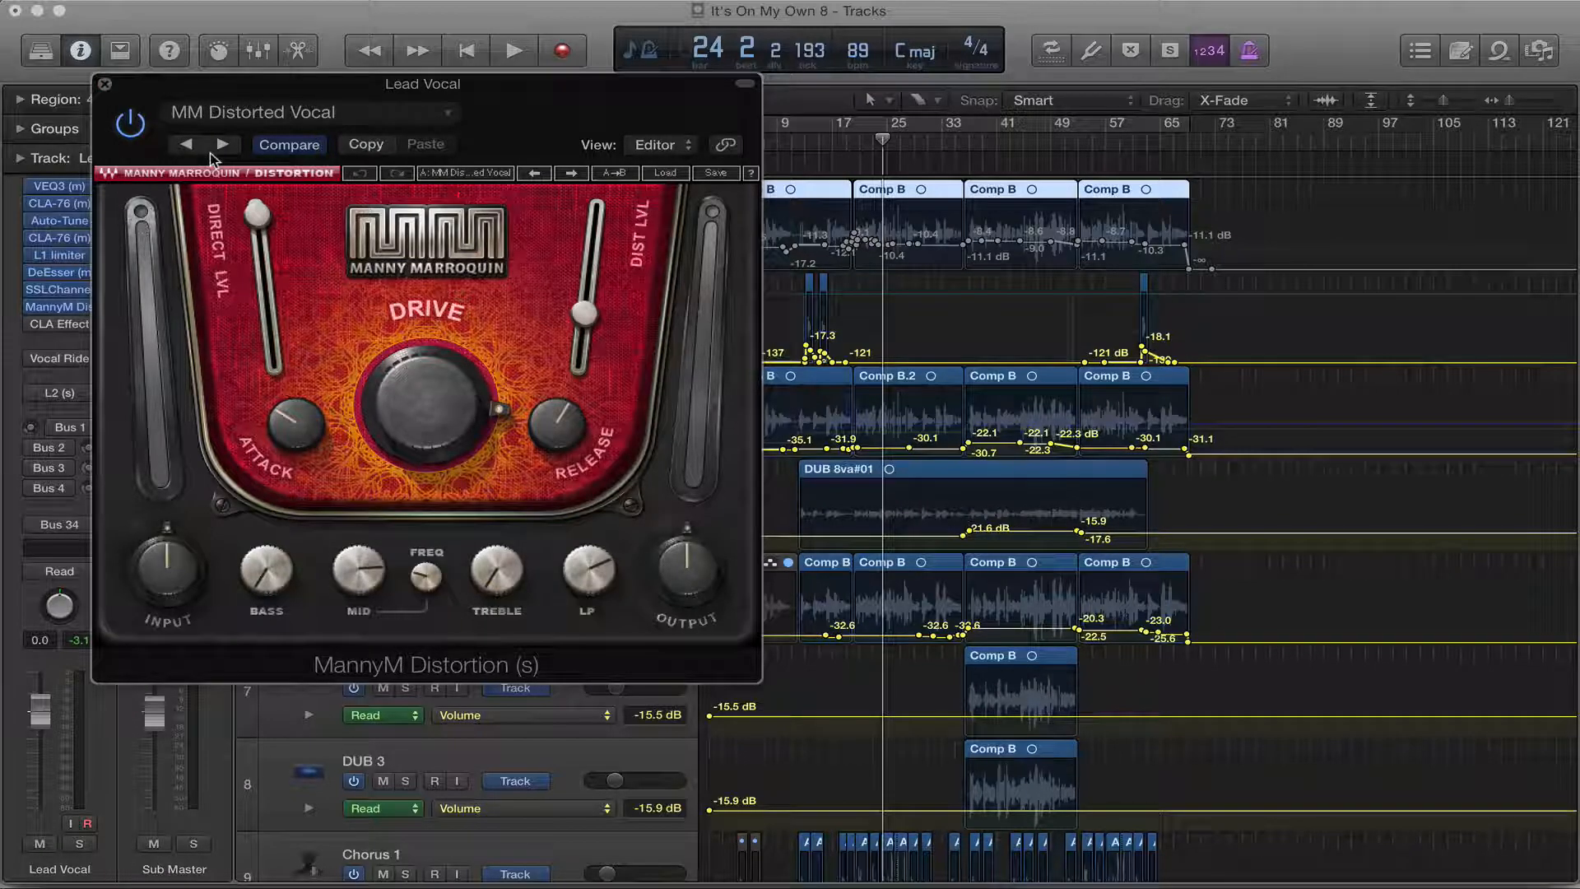
pyautogui.press(',')
pyautogui.press(',')
pyautogui.press(',')
pyautogui.press(',')
pyautogui.press(',')
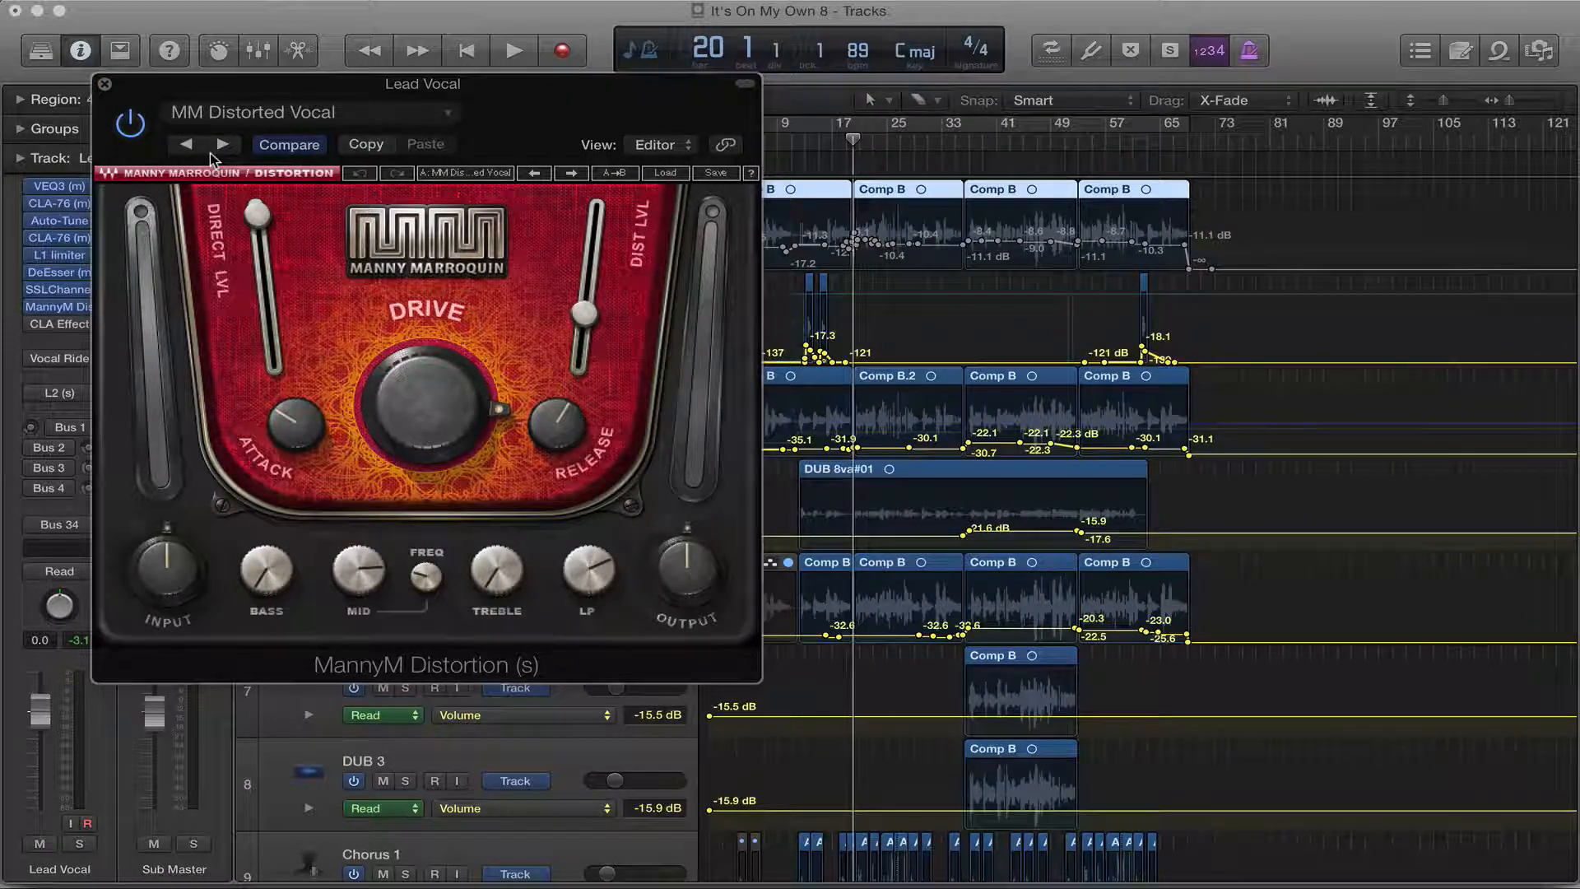
# Step: Play the vocal from bar 20 with MannyM Distortion on, uncover the channel strips' meters, and stop and close the plug-in
pyautogui.press('space')
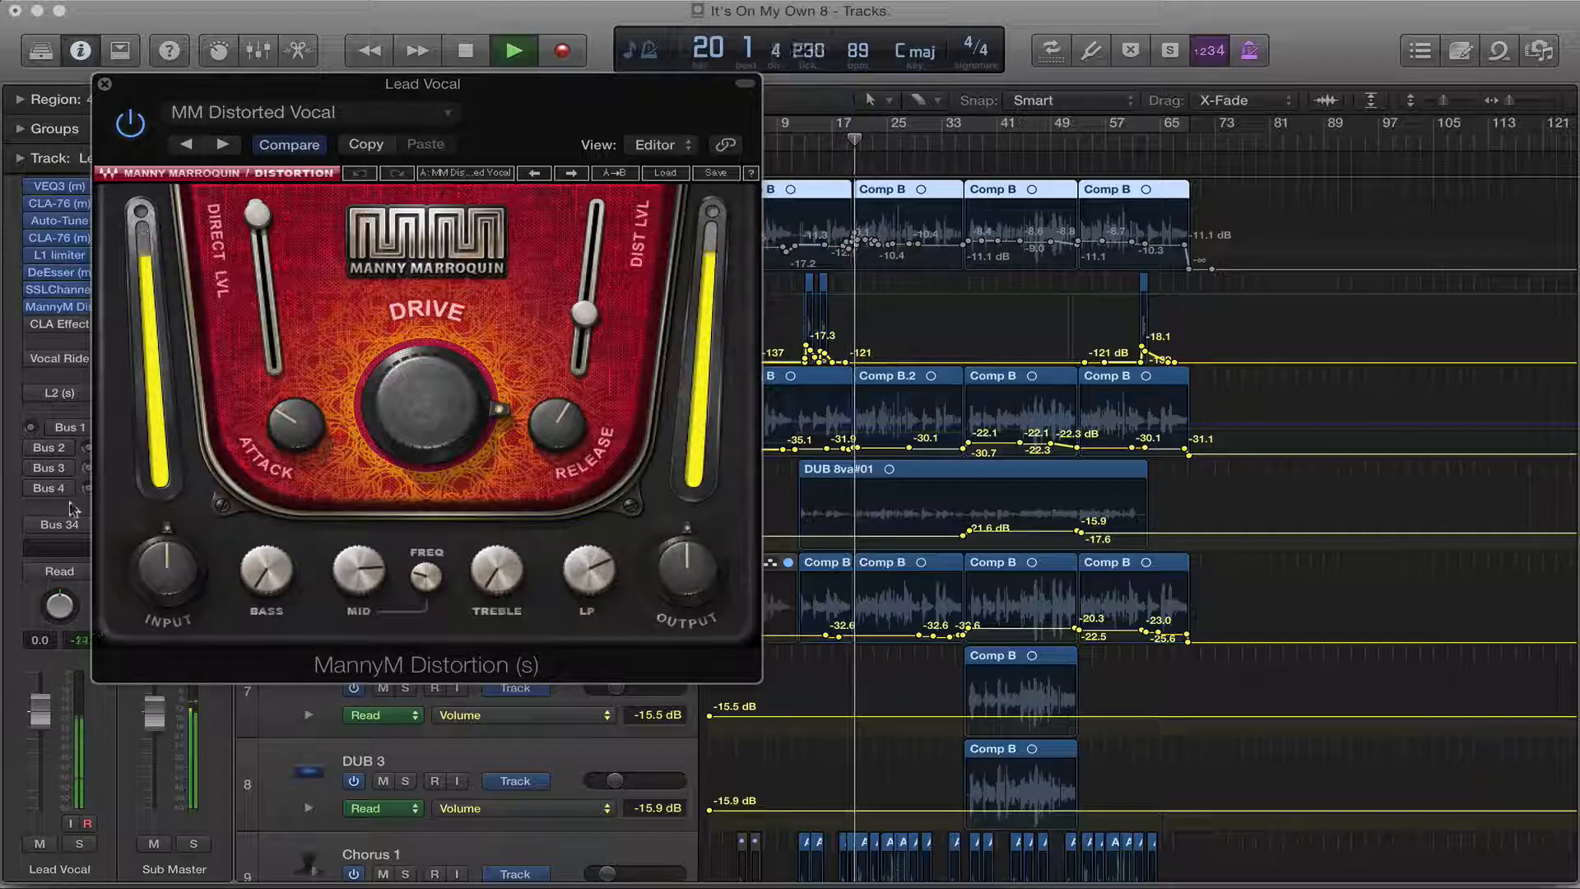
pyautogui.moveTo(253, 92); pyautogui.dragTo(412, 119)
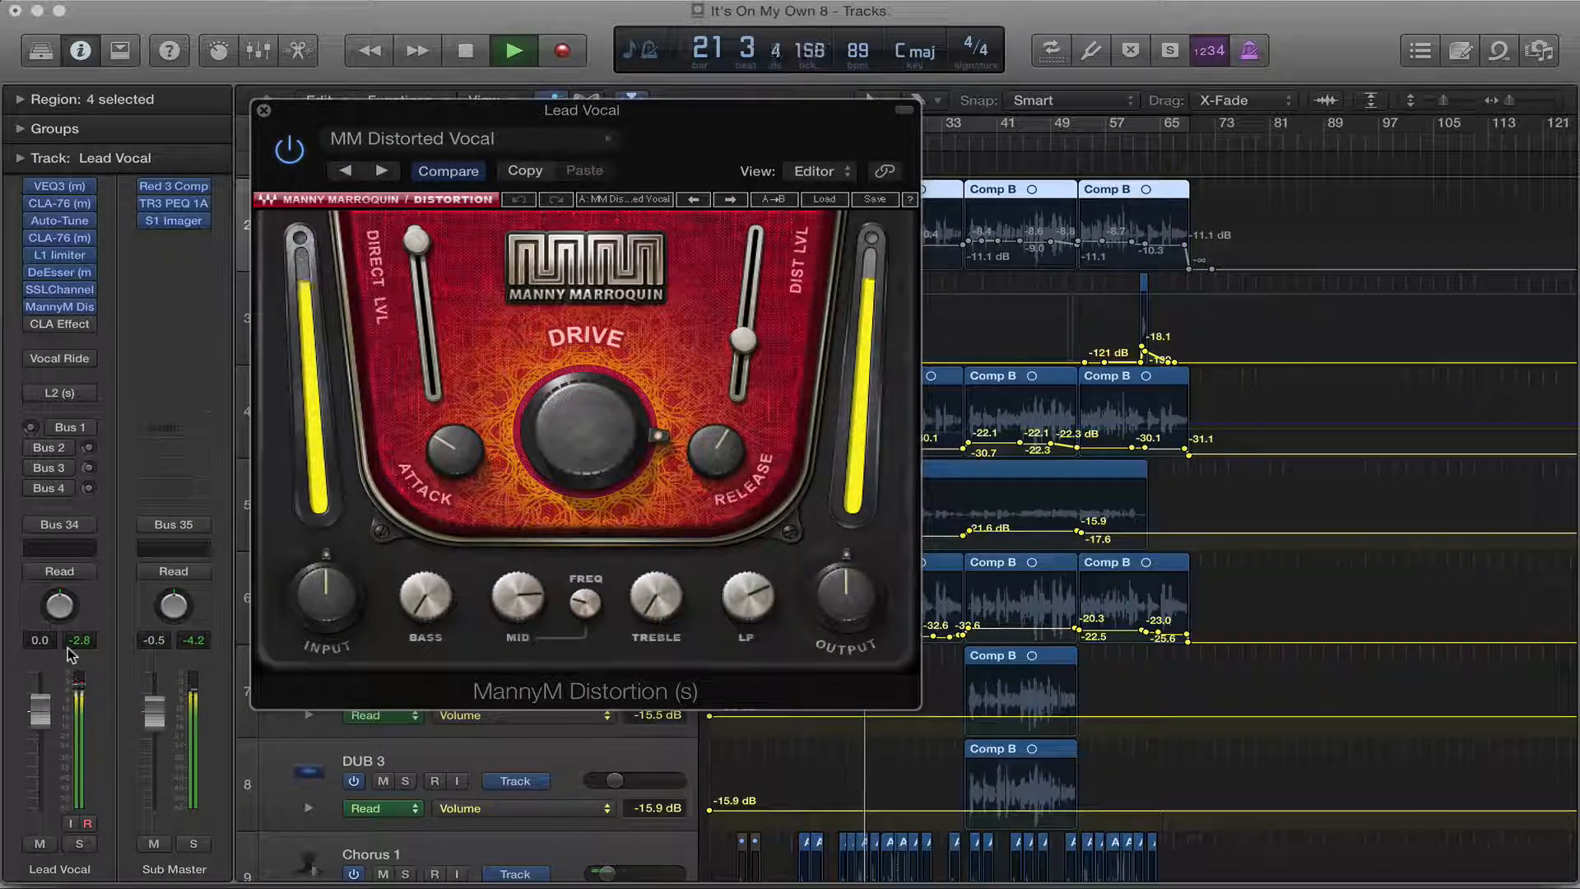
pyautogui.press('space')
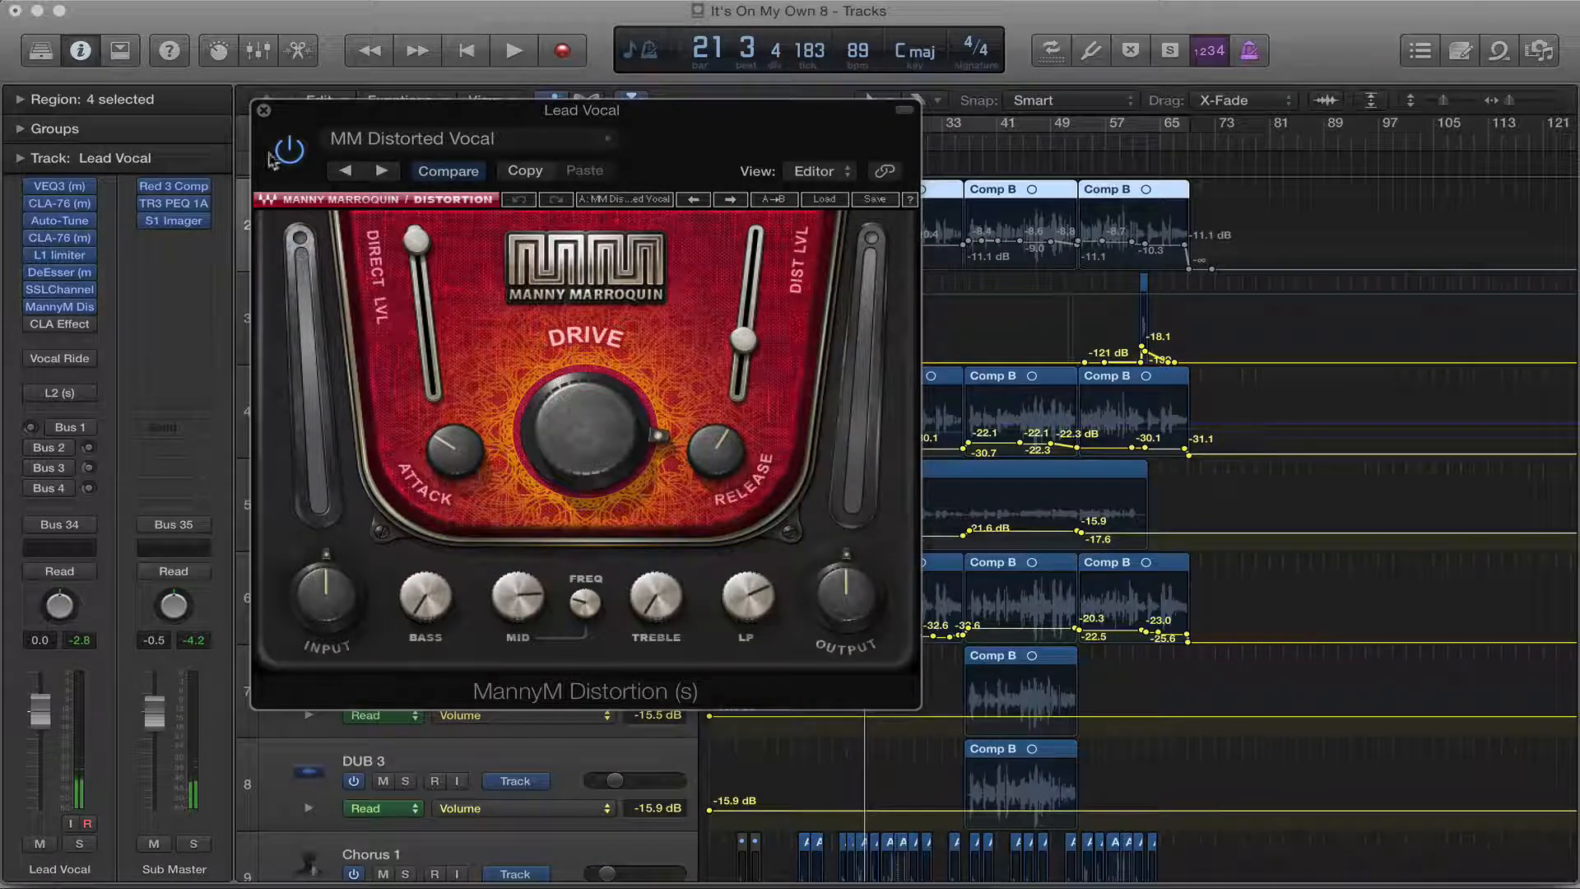
pyautogui.click(264, 110)
# Step: Switch on the Lead Vocal's CLA Effects, open it, and shift its window slightly
pyautogui.moveTo(37, 329)
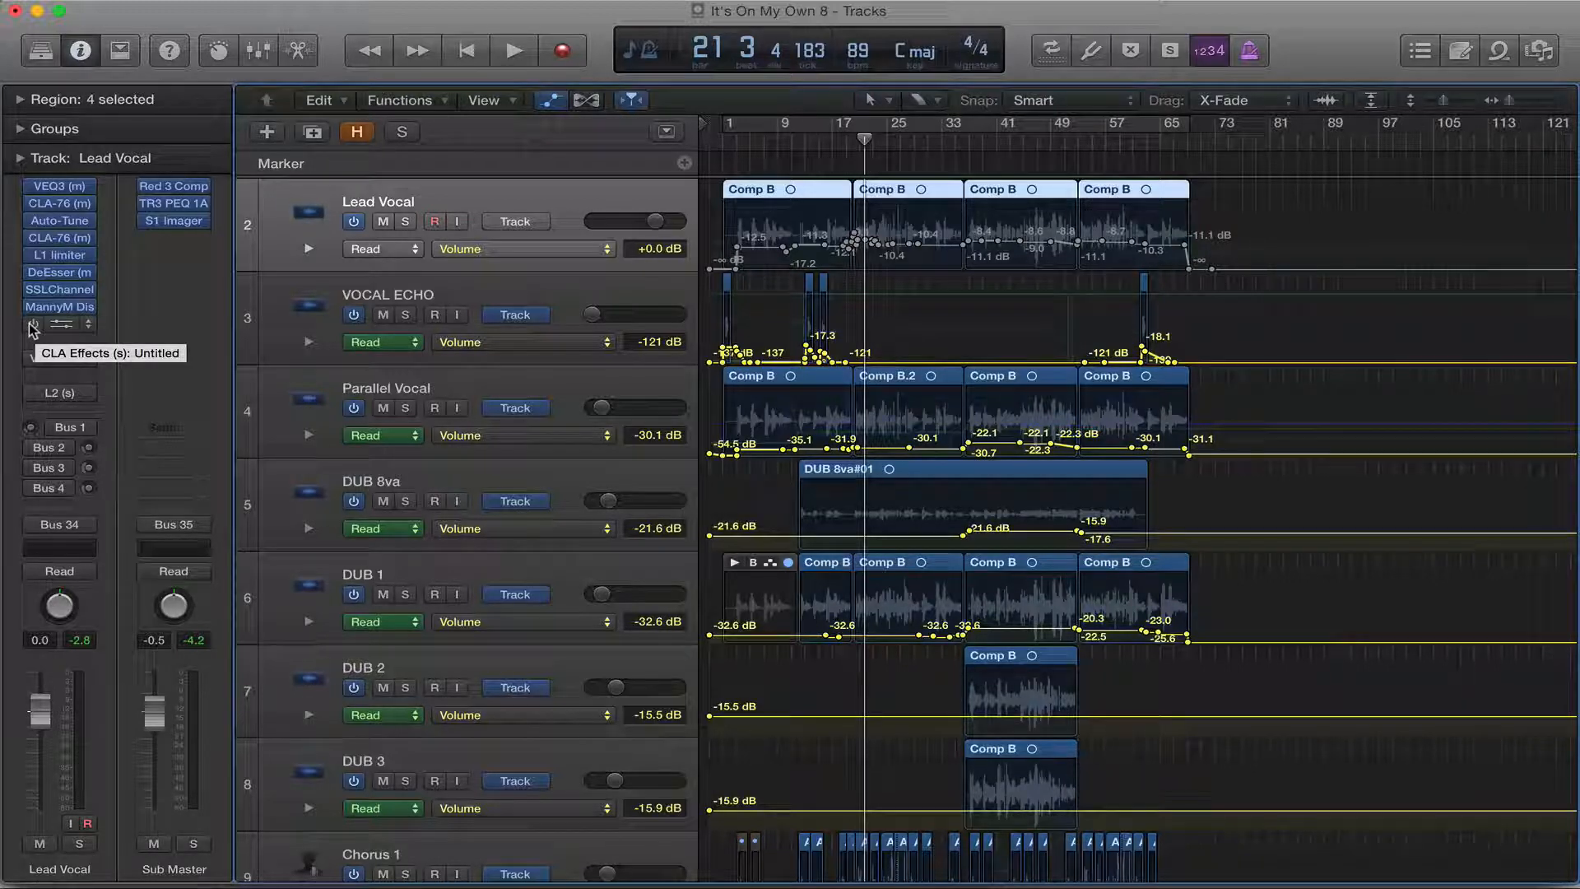
pyautogui.click(59, 325)
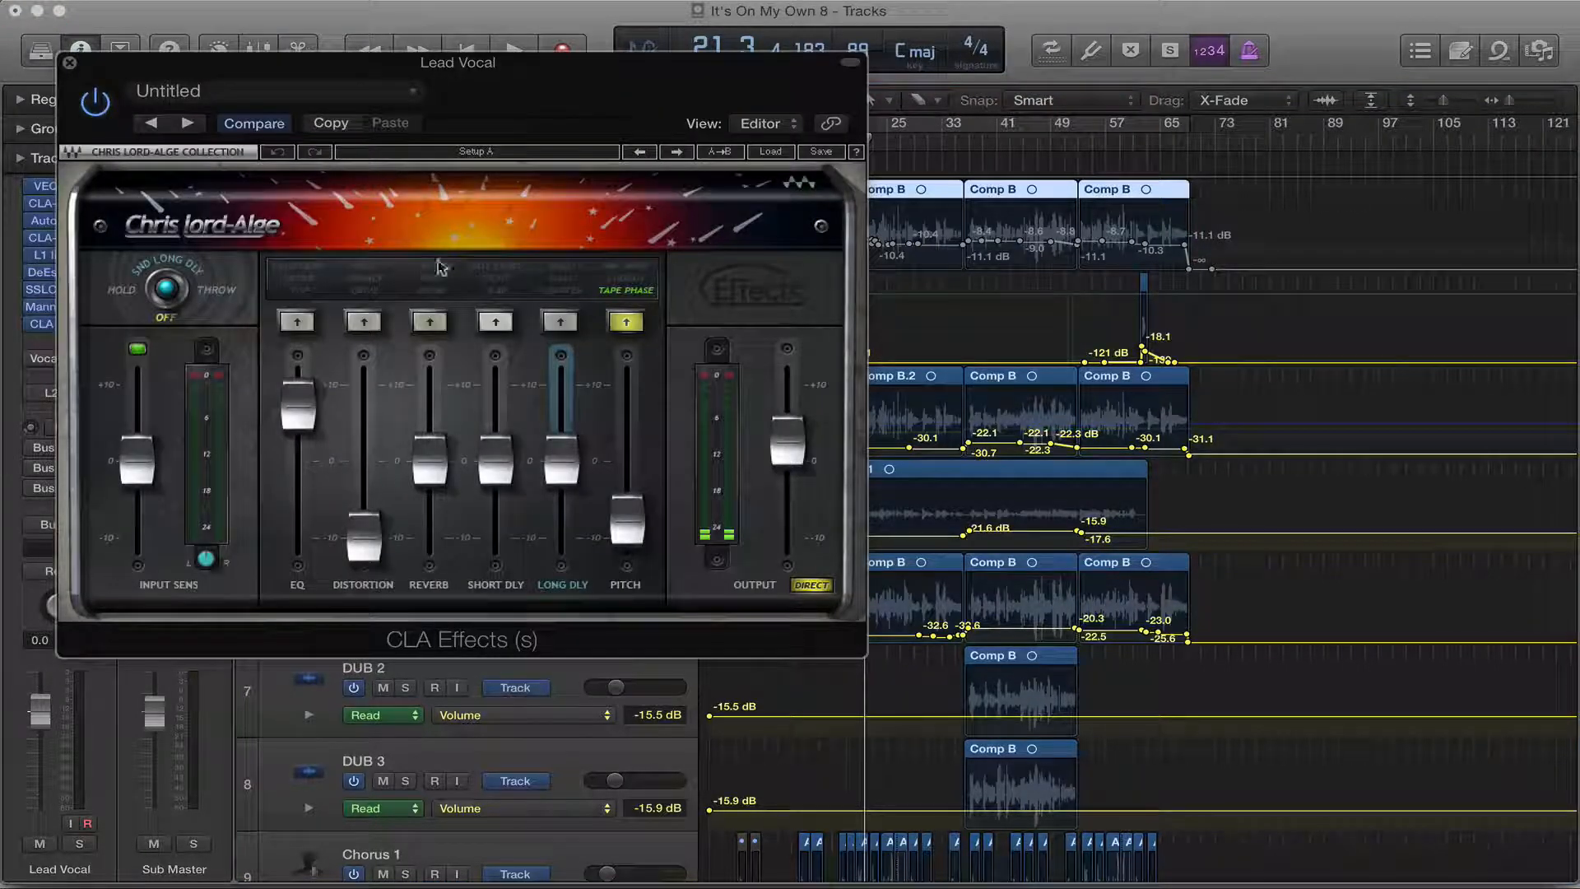
pyautogui.moveTo(394, 76)
pyautogui.mouseDown()
pyautogui.moveTo(337, 62)
pyautogui.moveTo(418, 89)
pyautogui.mouseUp()
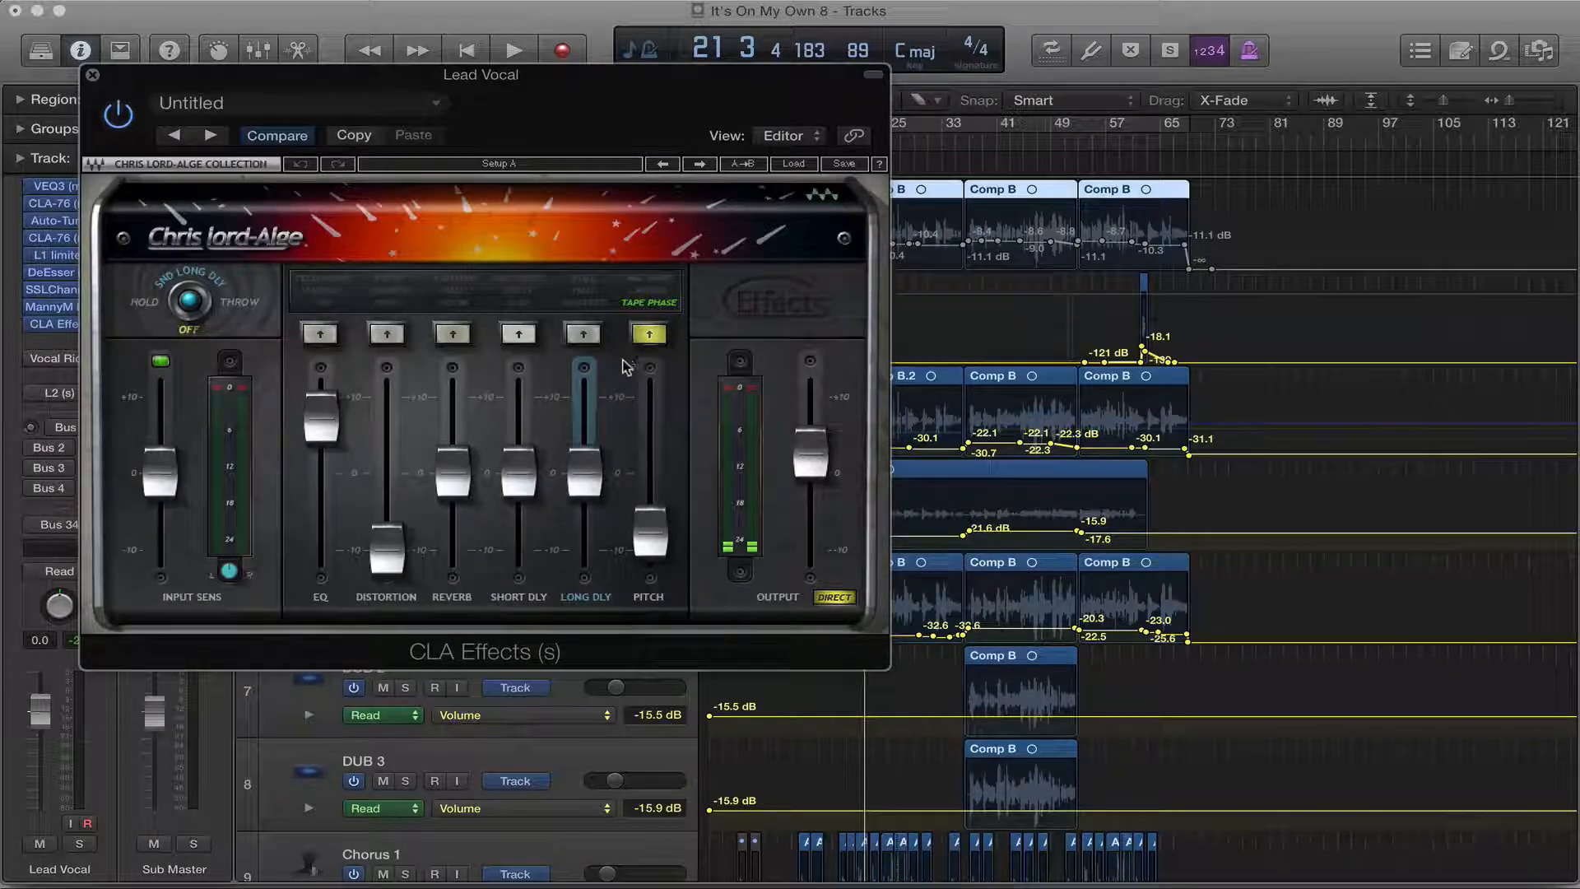
# Step: Compare the vocal with CLA Effects bypassed and re-enabled during playback, leaving it on
pyautogui.click(120, 112)
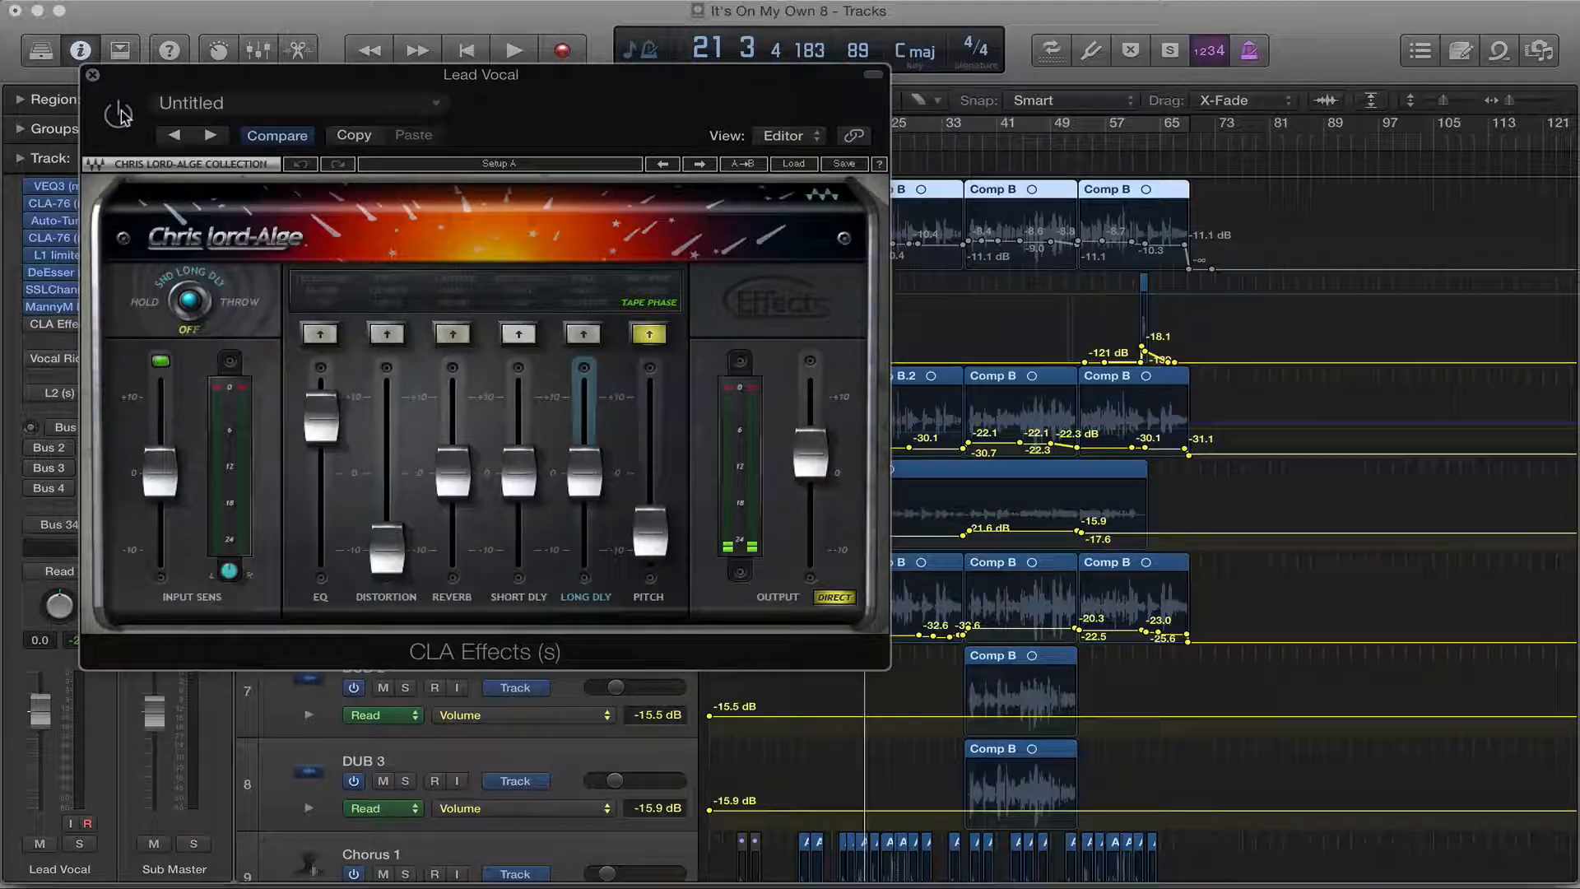
pyautogui.press('space')
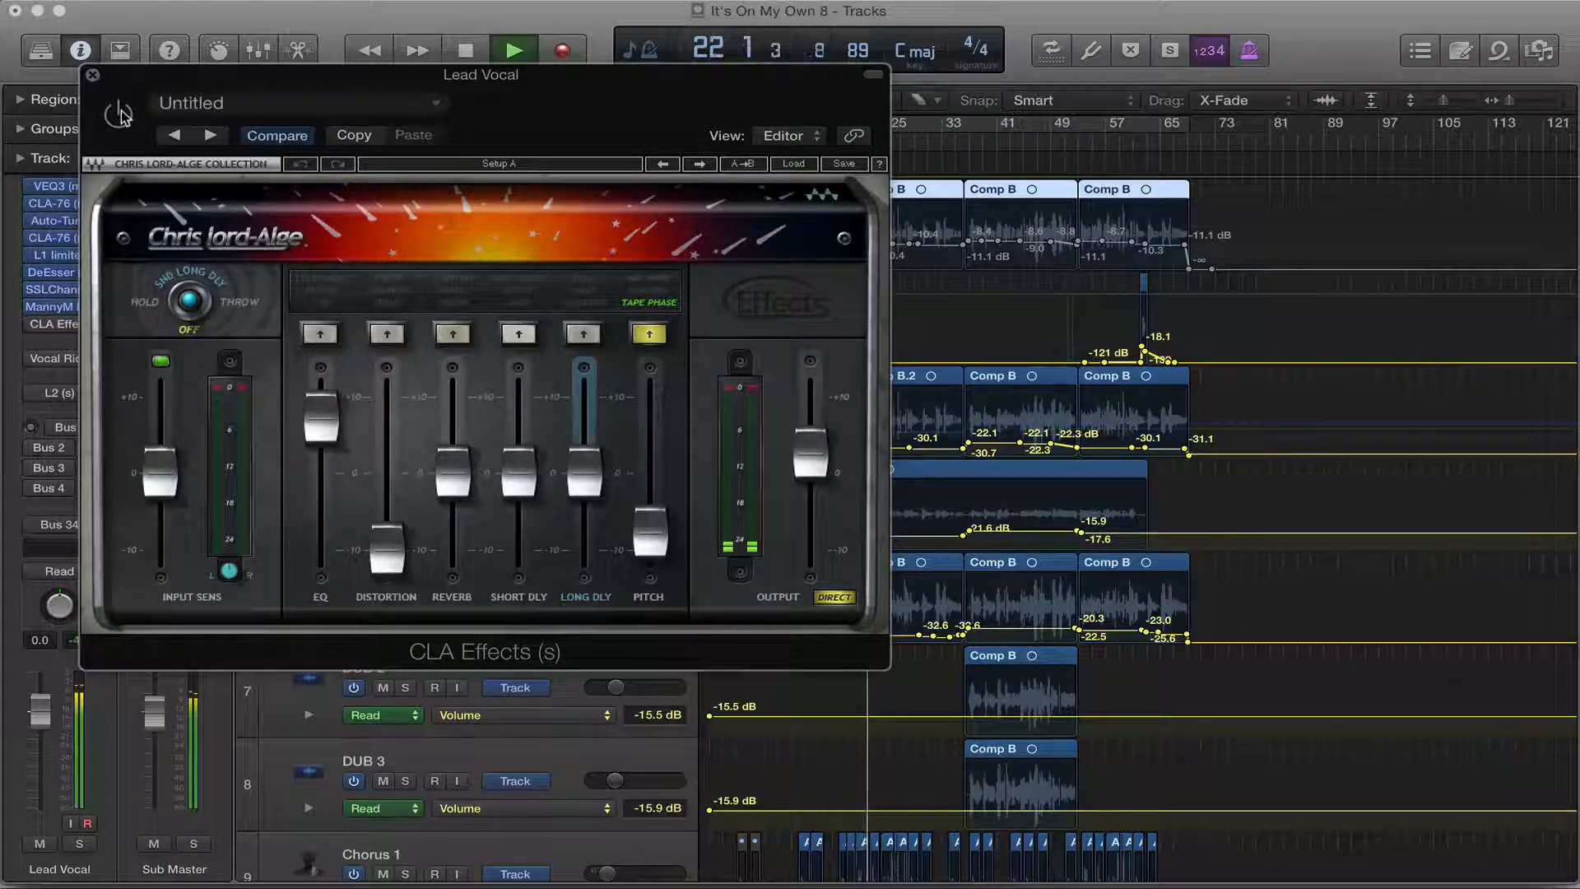
pyautogui.click(119, 113)
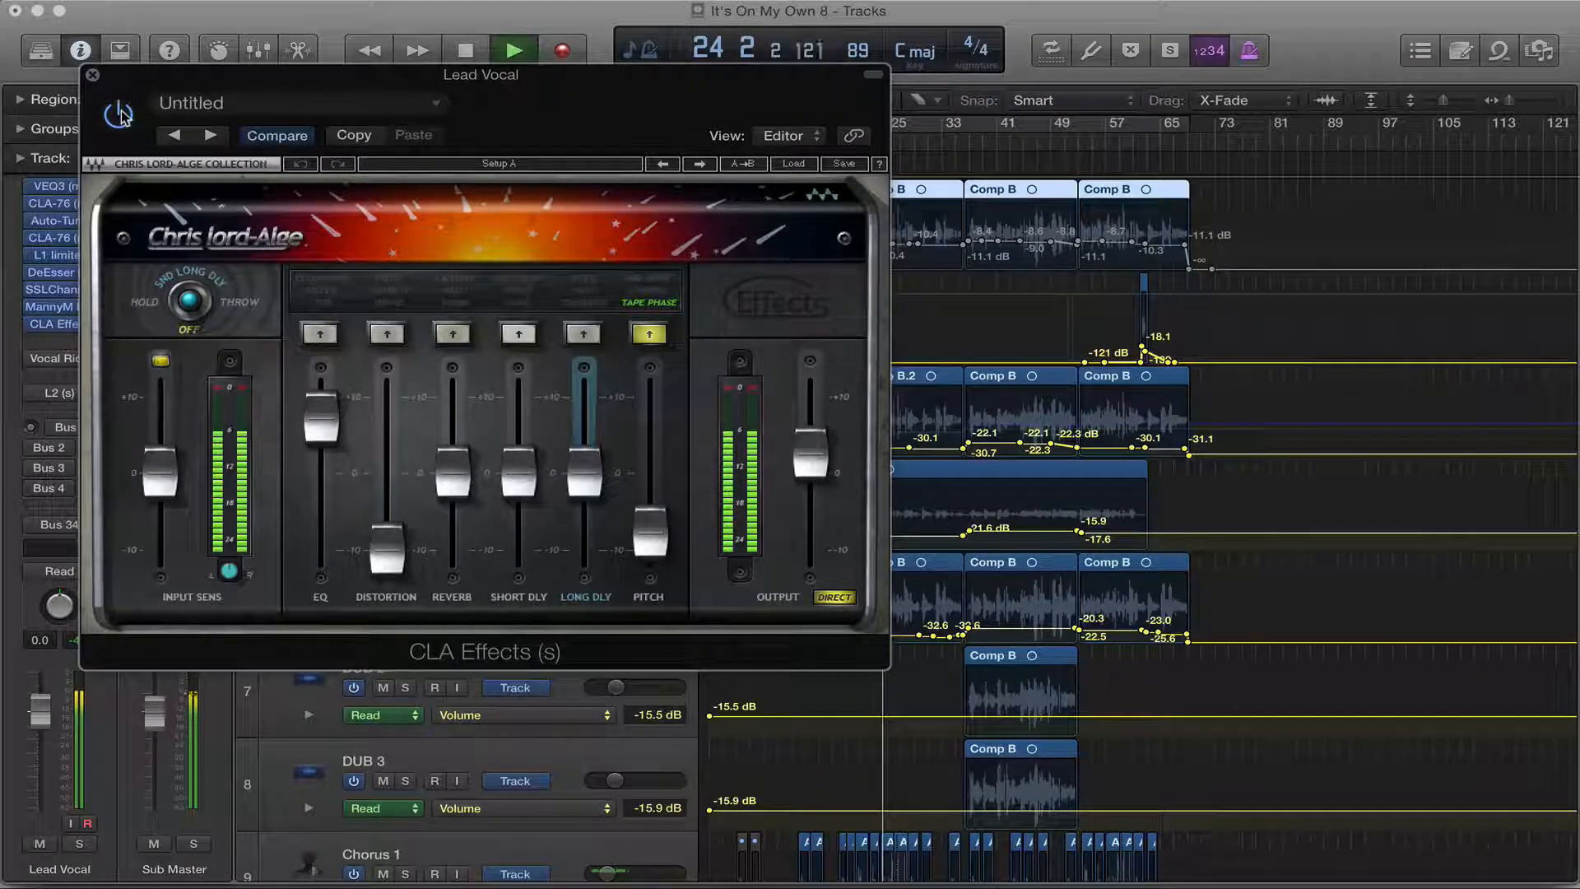
pyautogui.press('space')
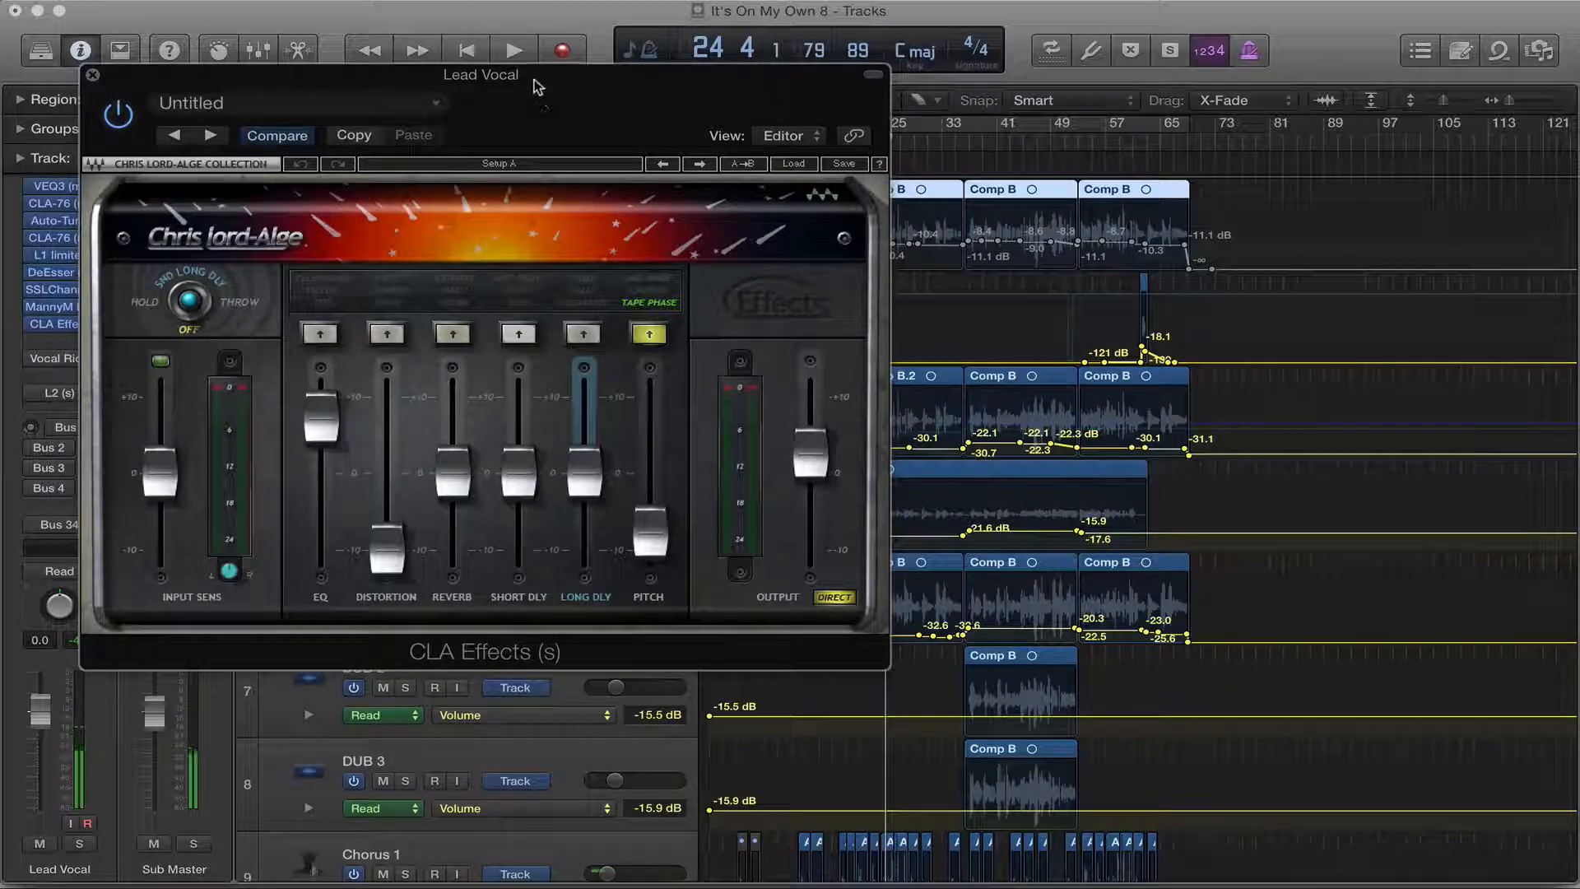
# Step: Play from bar 13 with the CLA Effects Pitch fader raised to 7.0, and pull it back down before stopping
pyautogui.moveTo(536, 76); pyautogui.dragTo(585, 239)
pyautogui.click(802, 145)
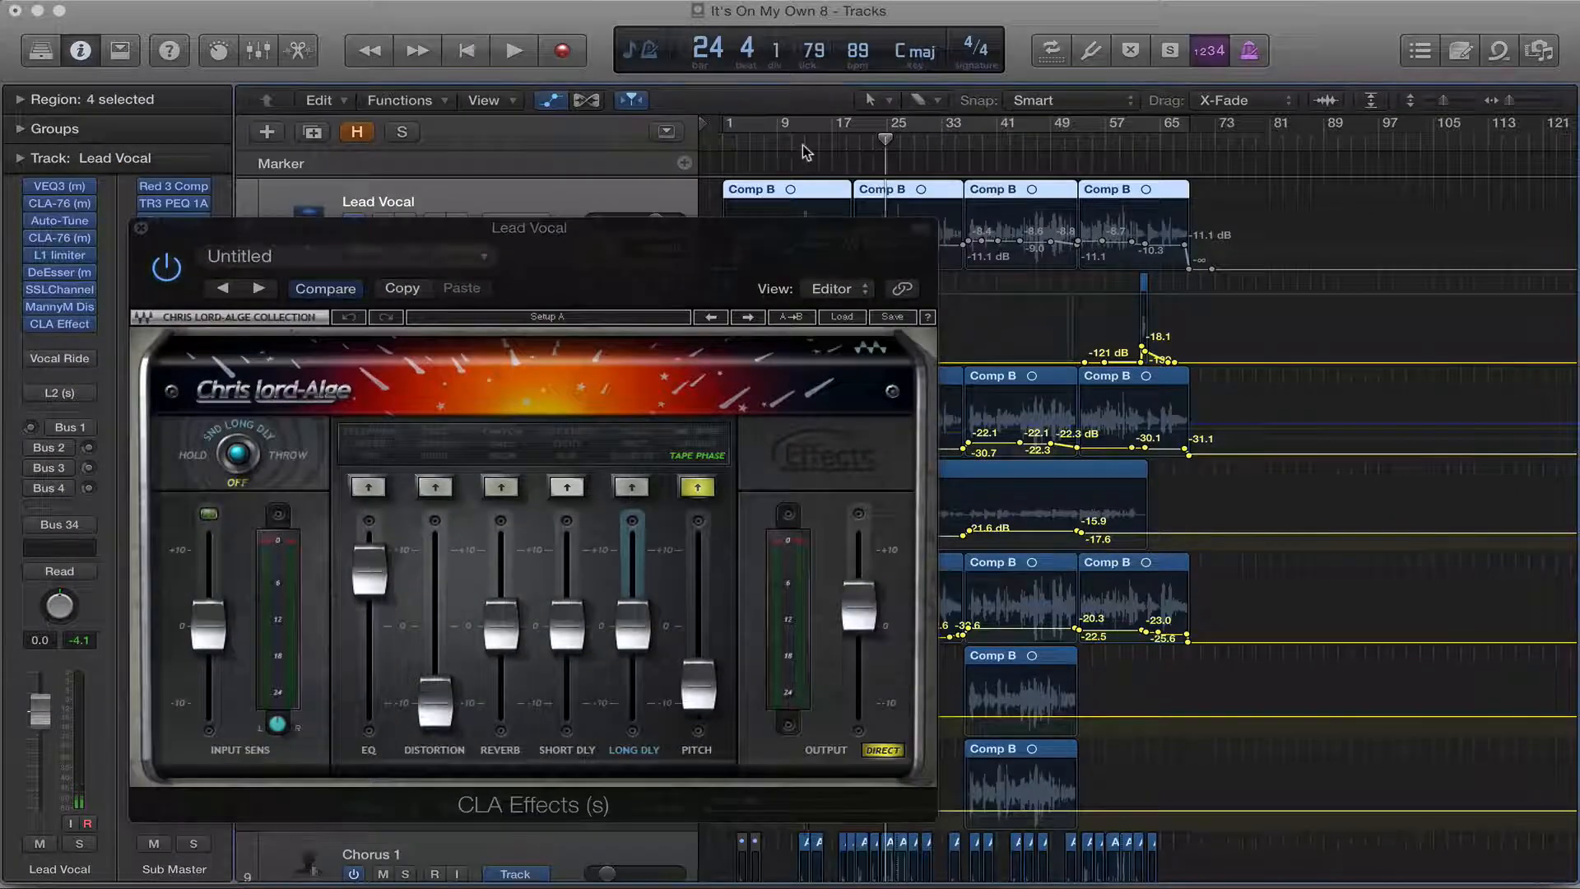
pyautogui.click(696, 685)
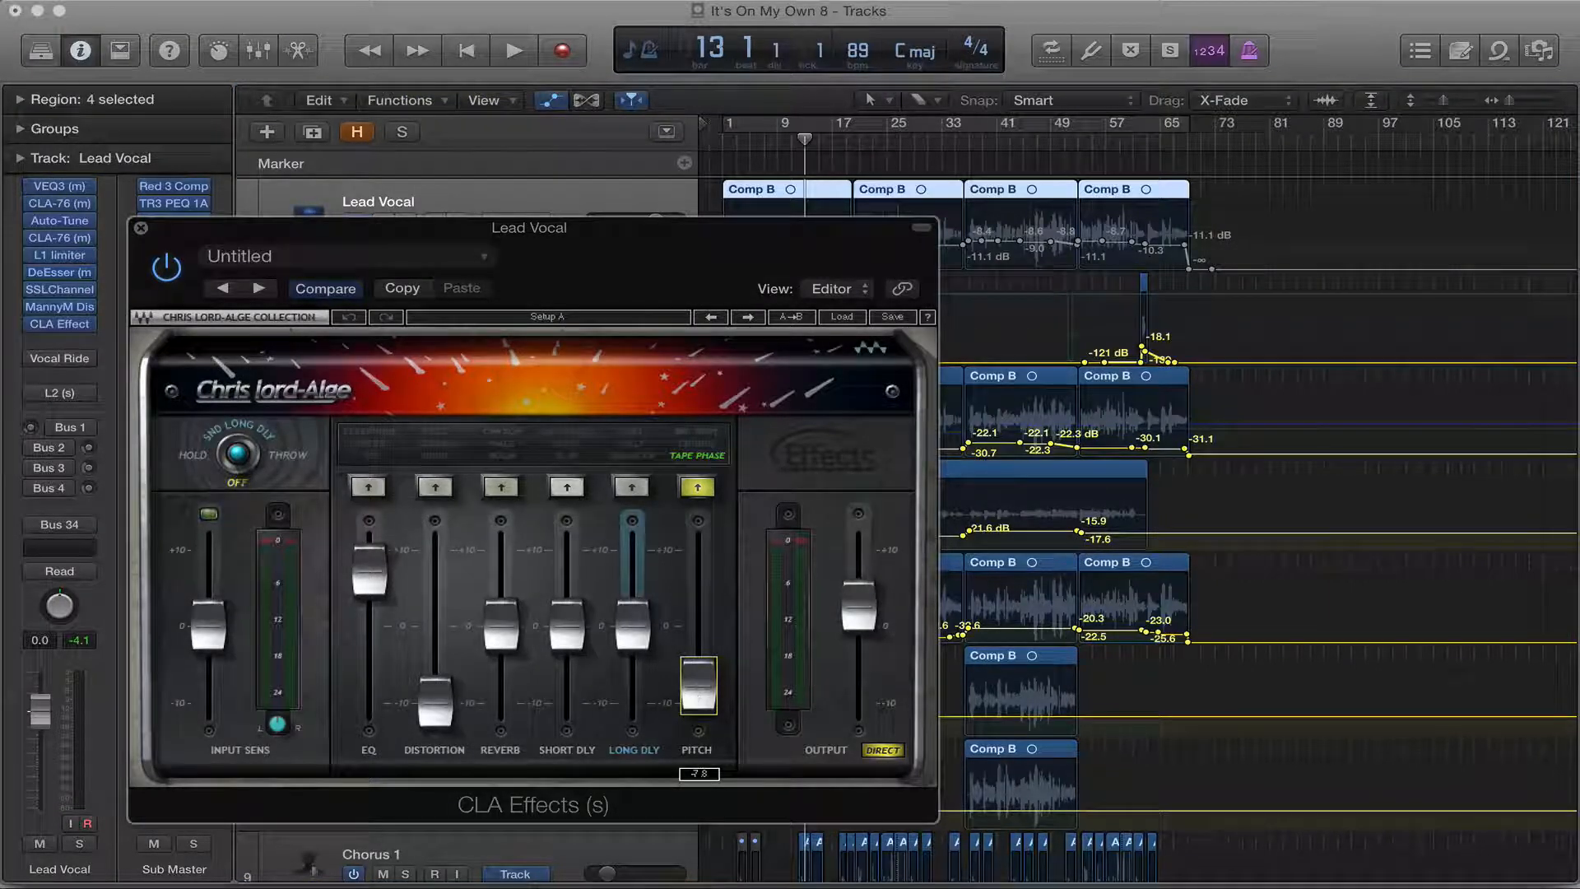
pyautogui.moveTo(698, 685); pyautogui.dragTo(692, 580)
pyautogui.press('space')
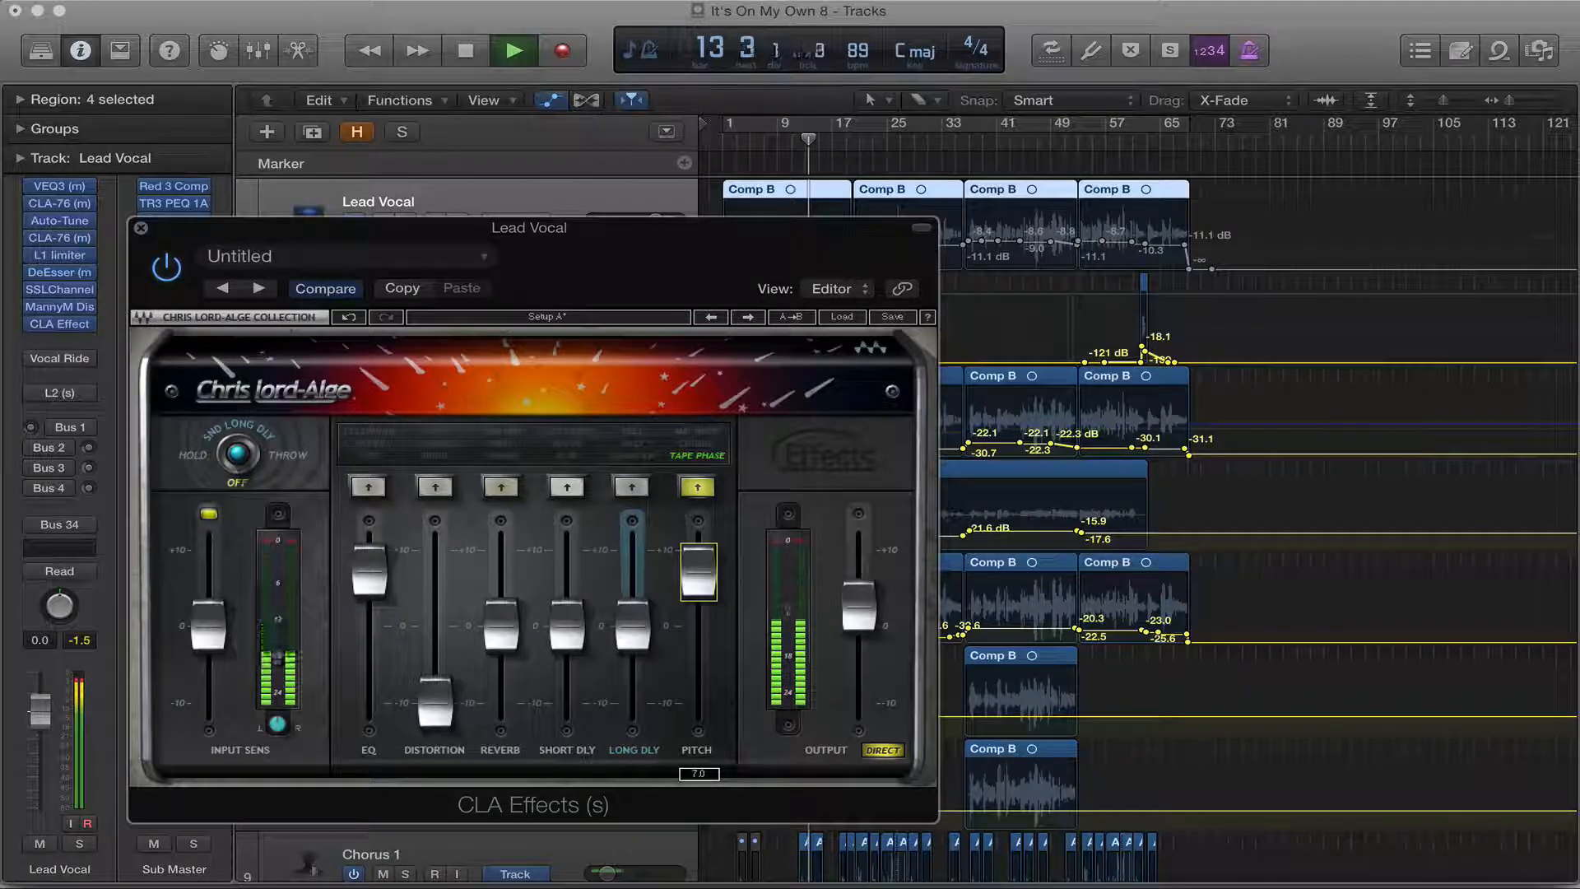
pyautogui.moveTo(698, 573); pyautogui.dragTo(691, 693)
pyautogui.press('space')
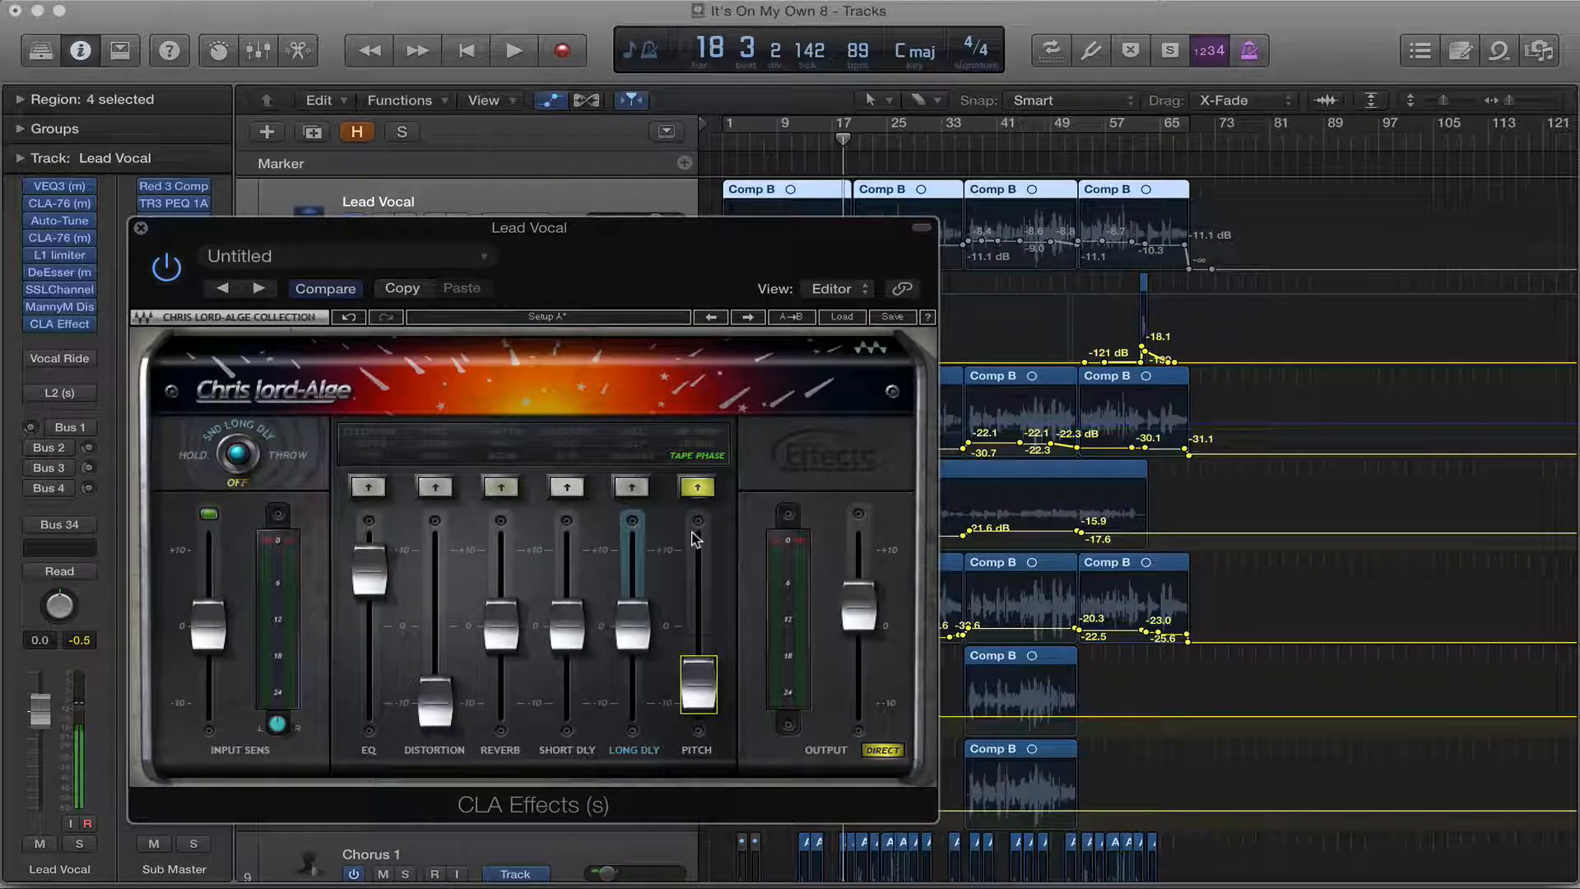
# Step: Return the playhead to bar 9 and close the CLA Effects window
pyautogui.moveTo(613, 245); pyautogui.dragTo(664, 238)
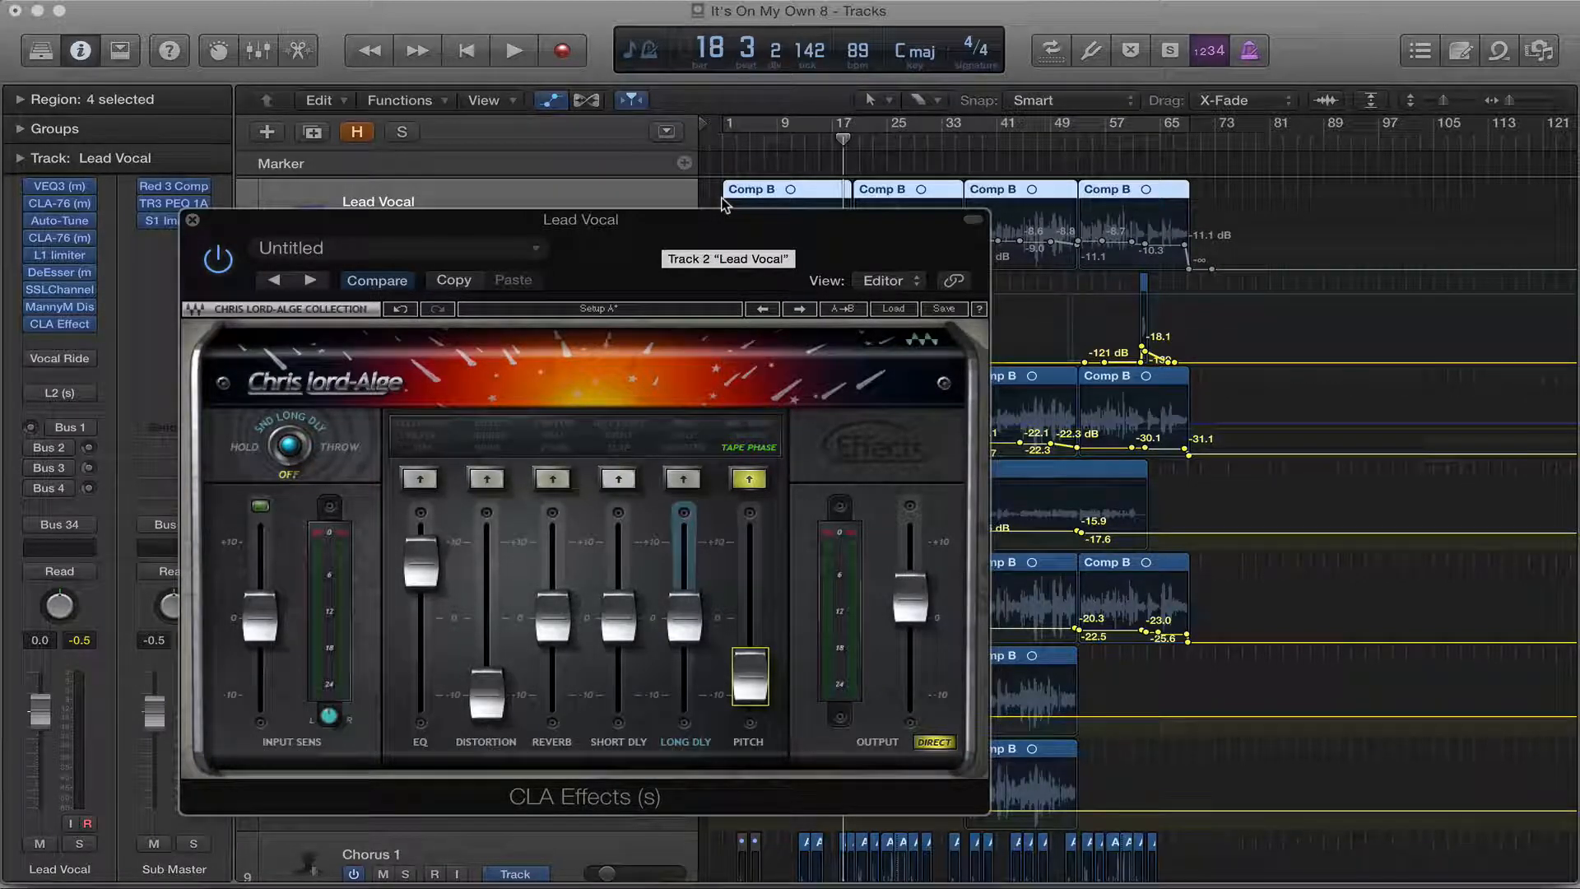
pyautogui.click(779, 145)
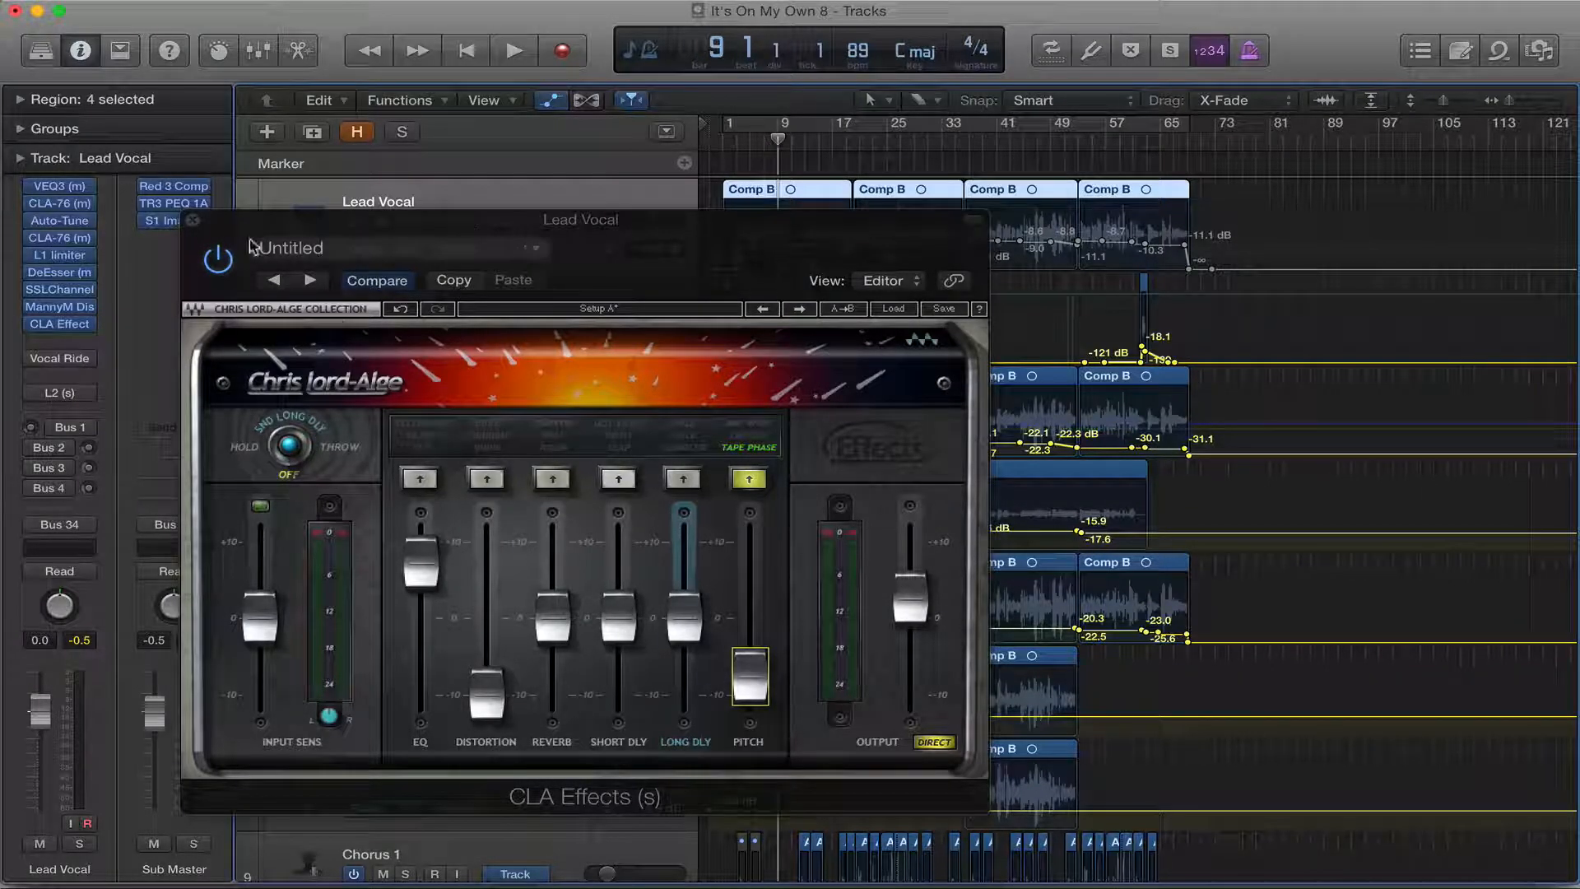
pyautogui.click(192, 223)
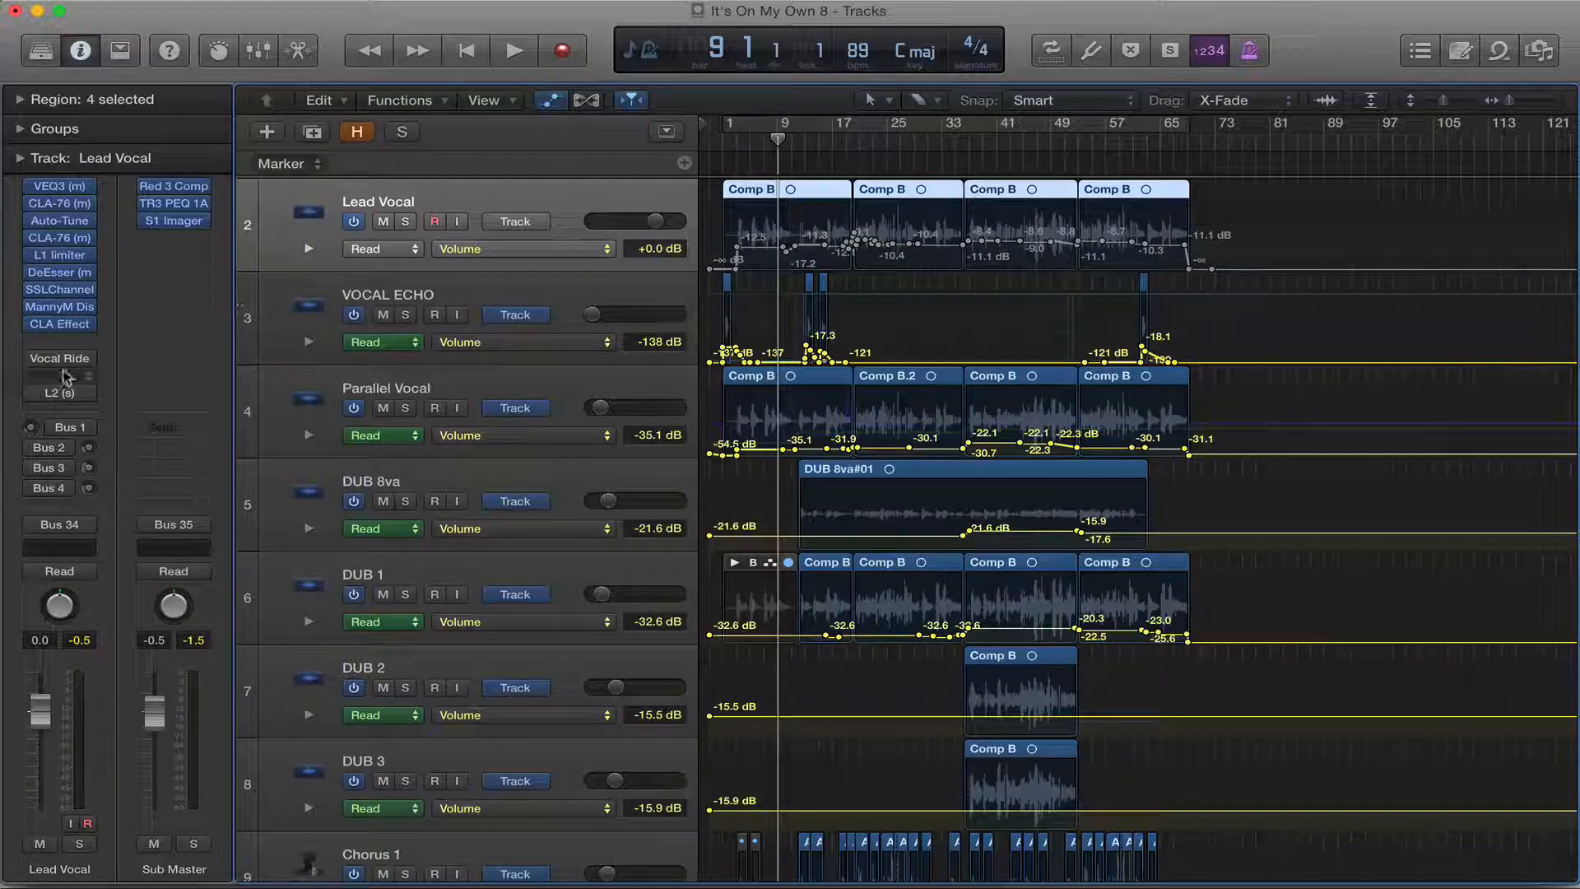
# Step: Switch on and open the Lead Vocal's Vocal Rider with the Fast Rider preset, placing its window clear of the plug-in list
pyautogui.moveTo(36, 360)
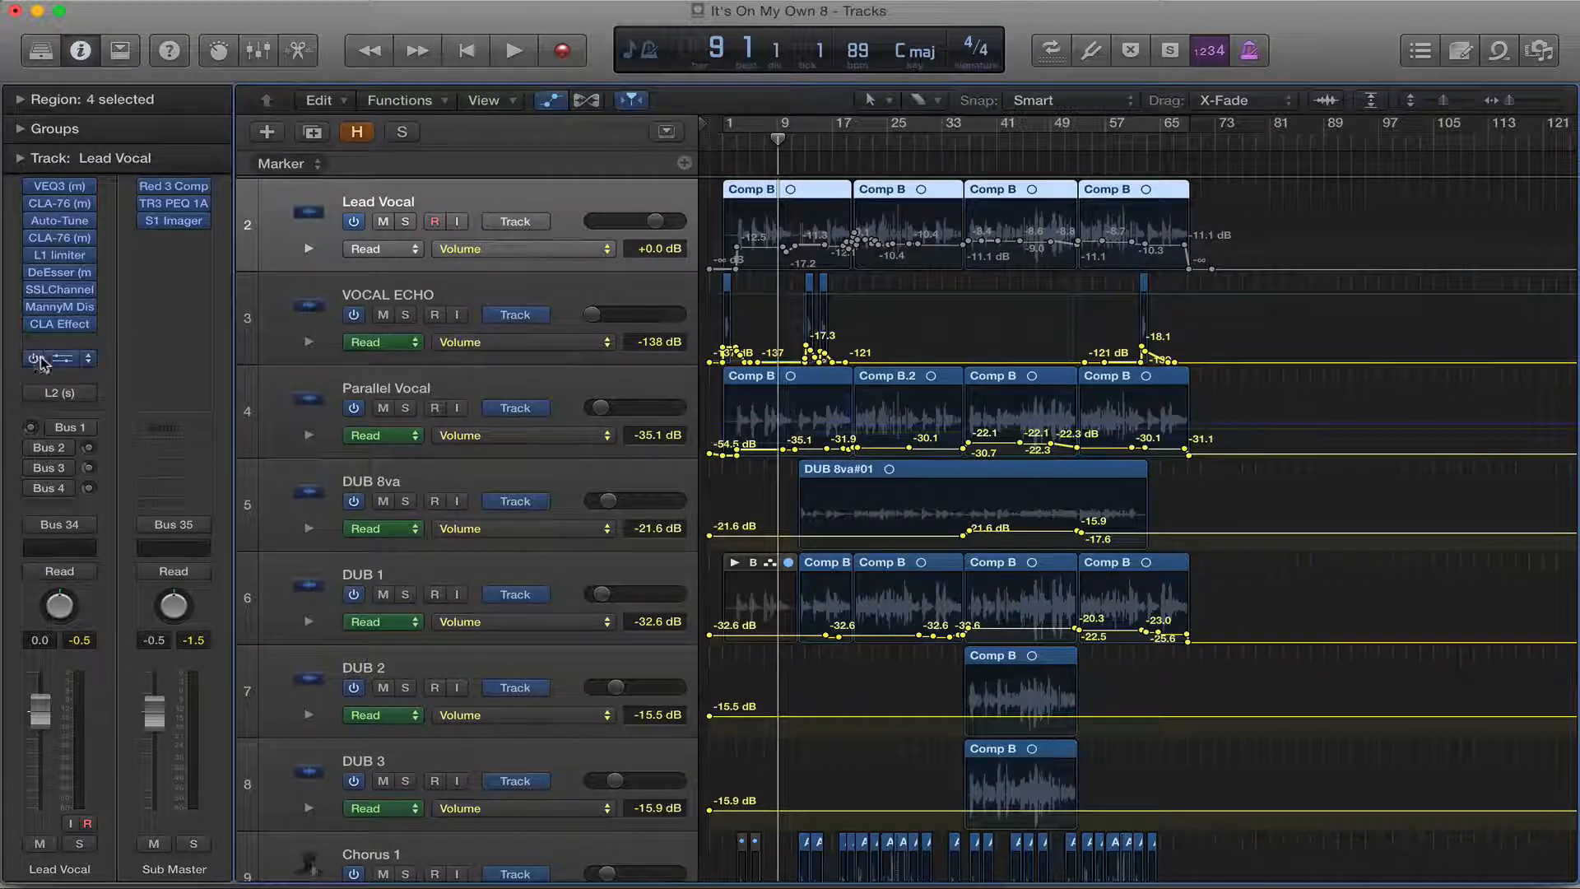
pyautogui.click(62, 359)
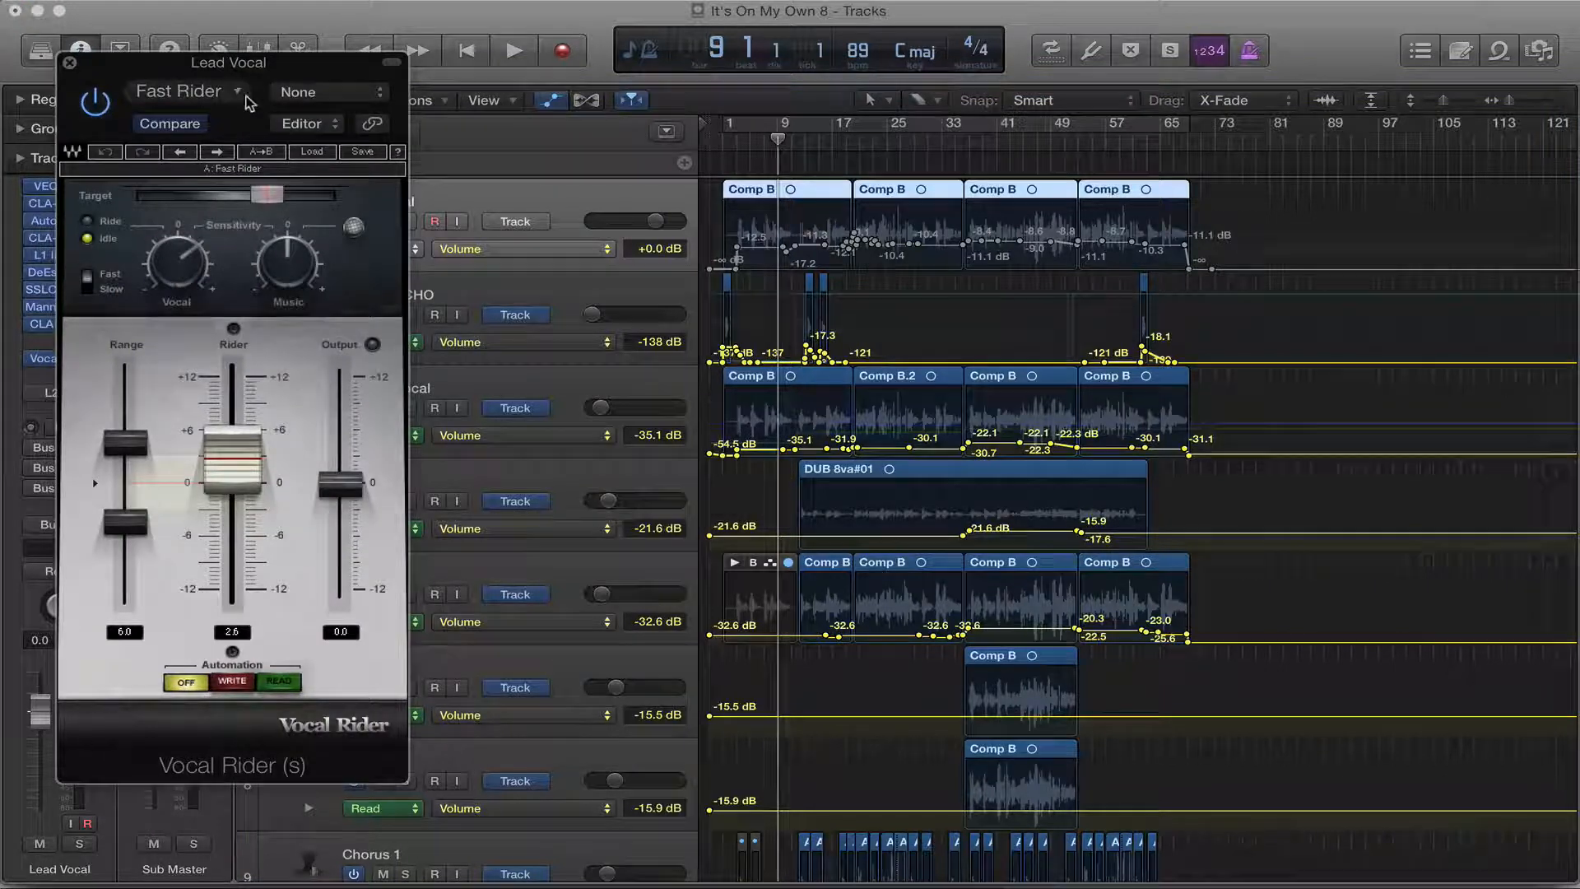
pyautogui.moveTo(232, 65); pyautogui.dragTo(203, 23)
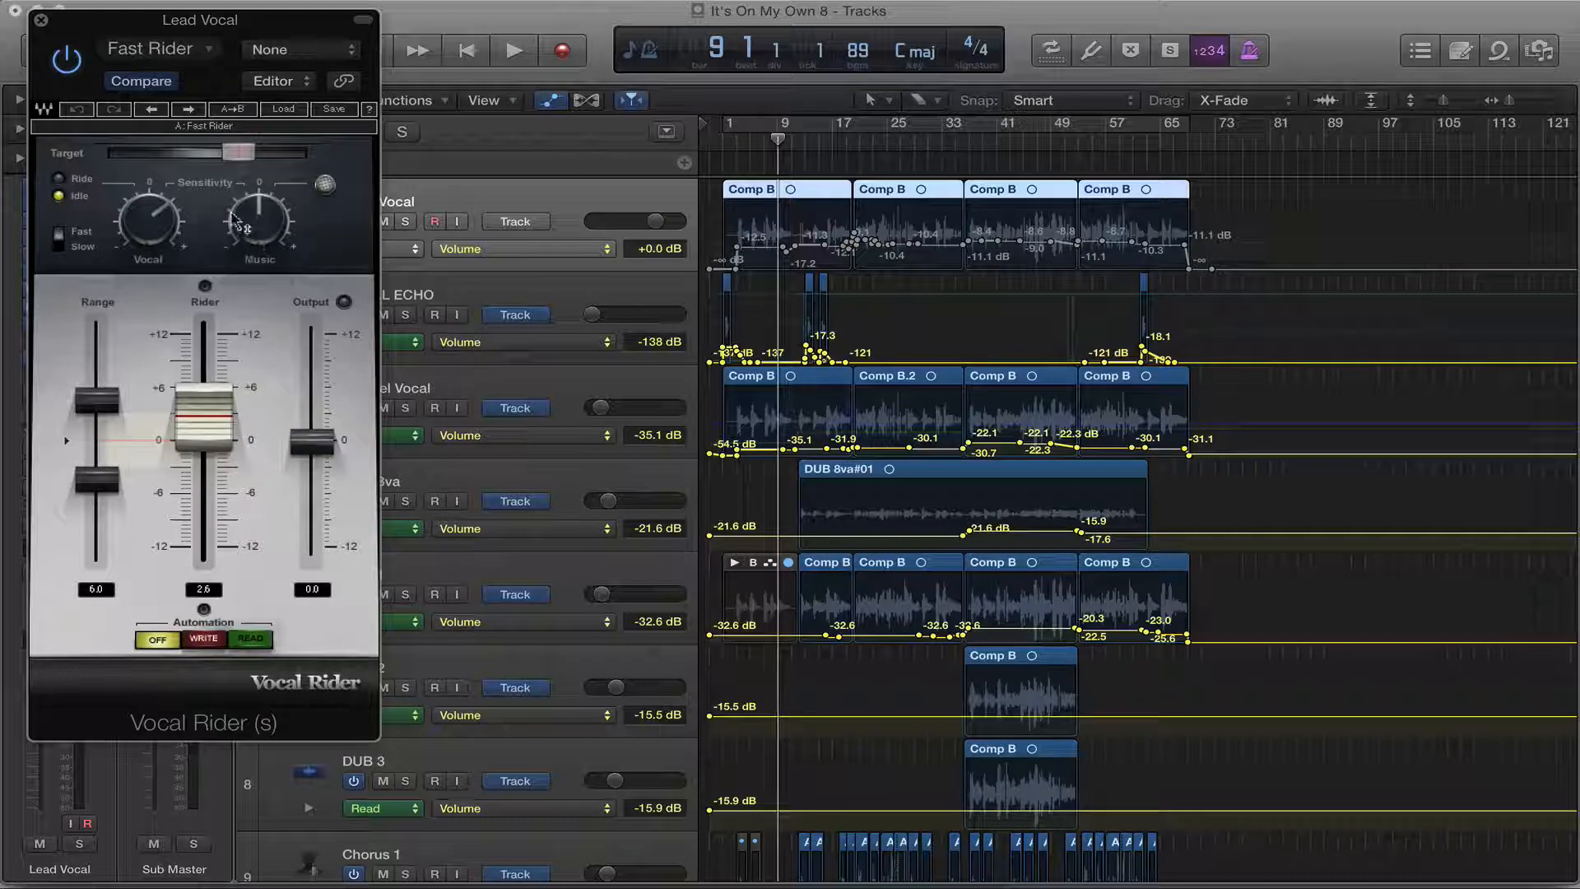
pyautogui.moveTo(246, 223)
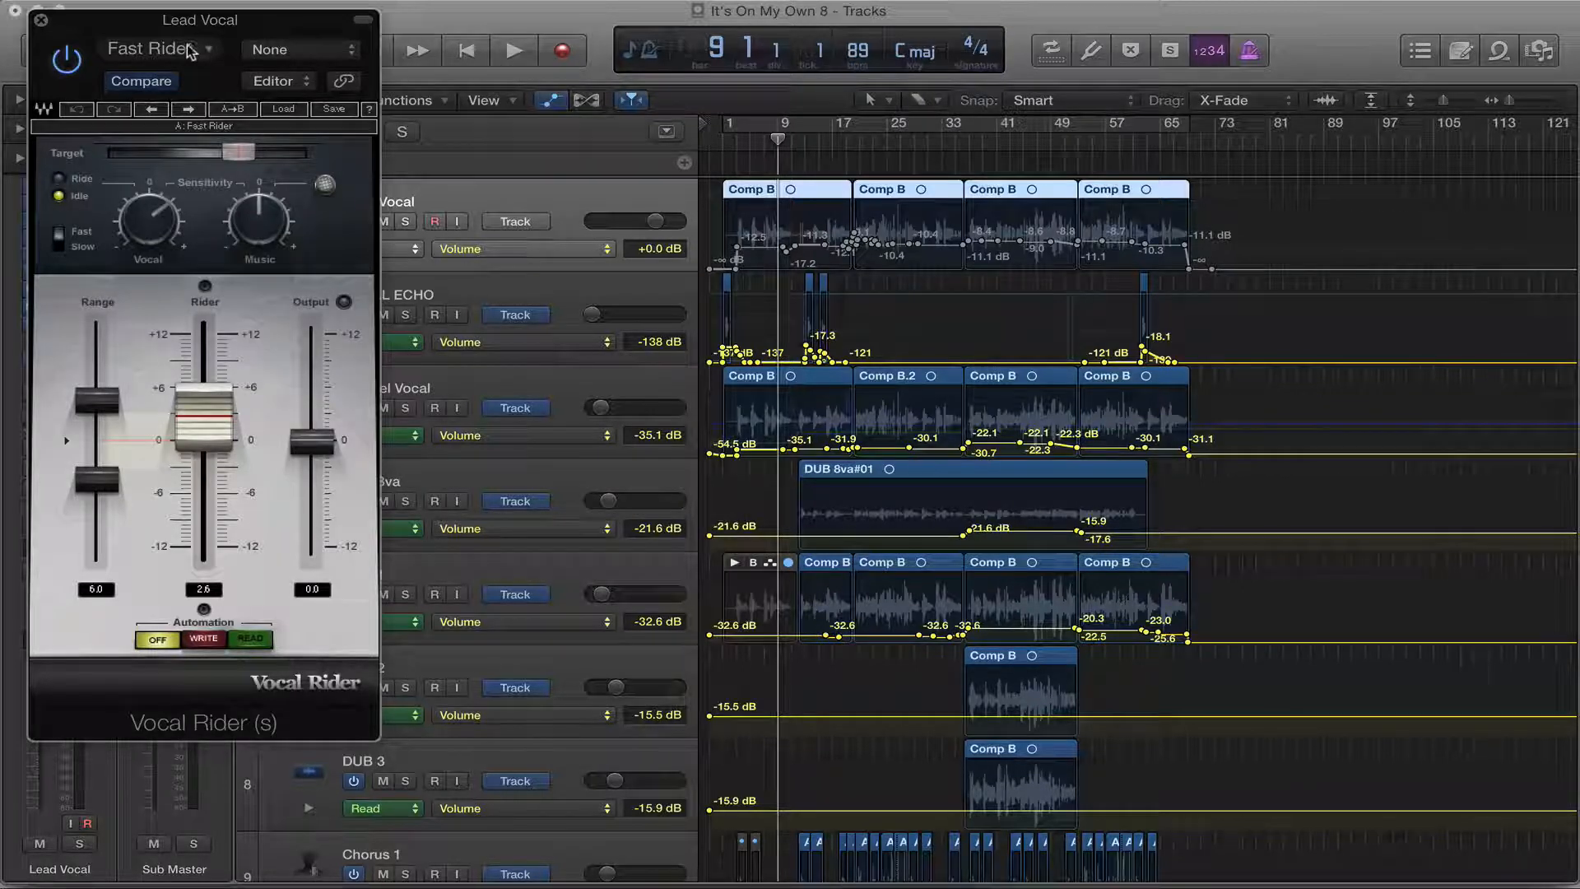
pyautogui.moveTo(186, 35); pyautogui.dragTo(352, 131)
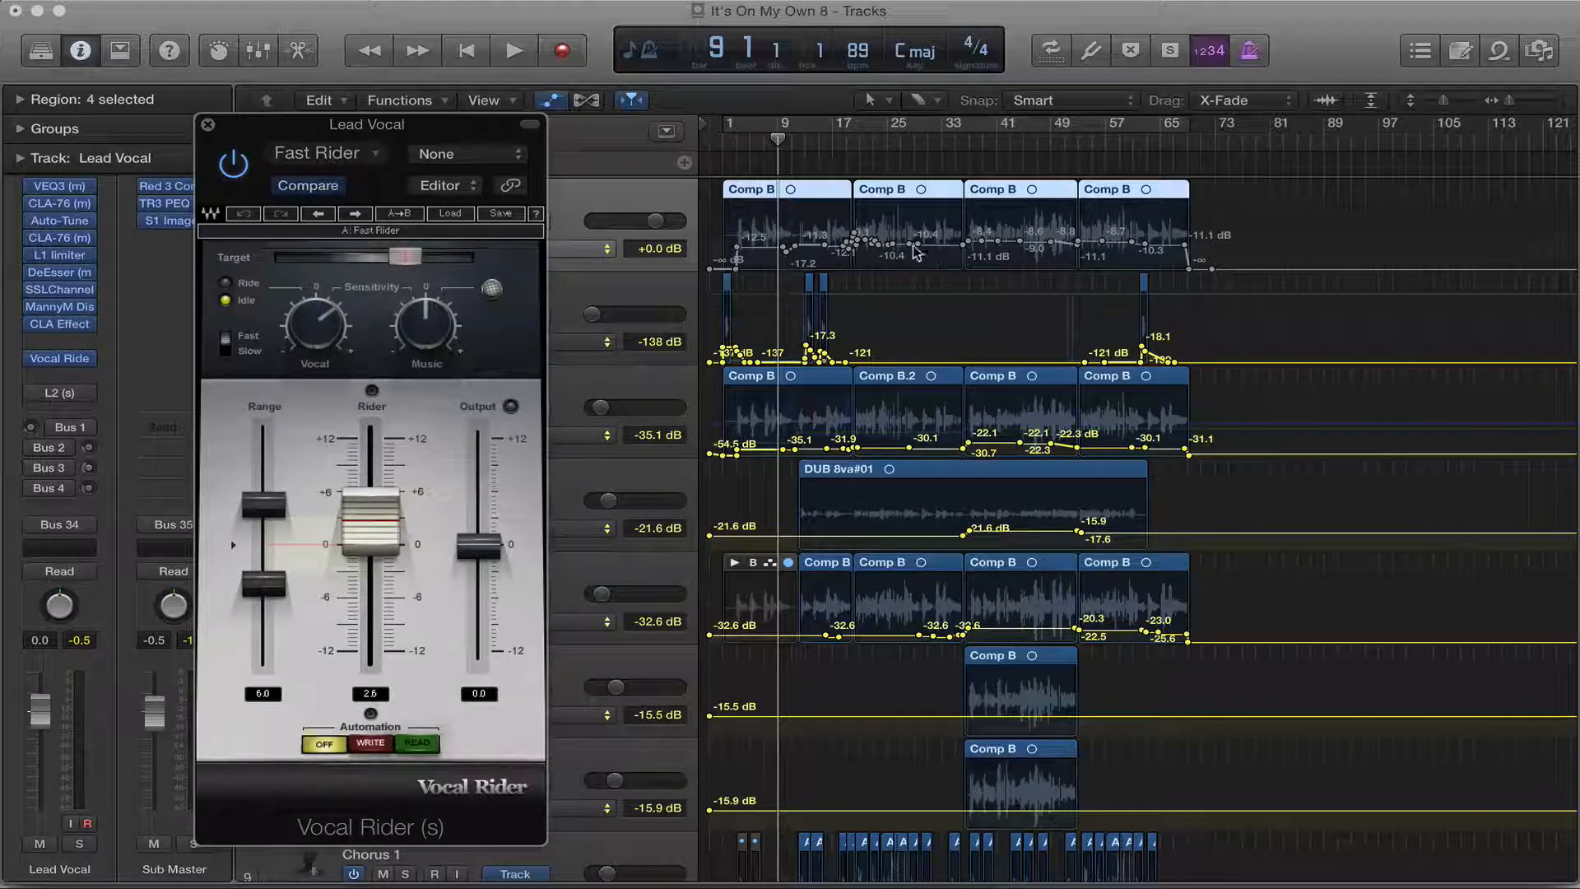
# Step: Close and bypass the Vocal Rider, and play the song from bar 9 without it
pyautogui.click(845, 139)
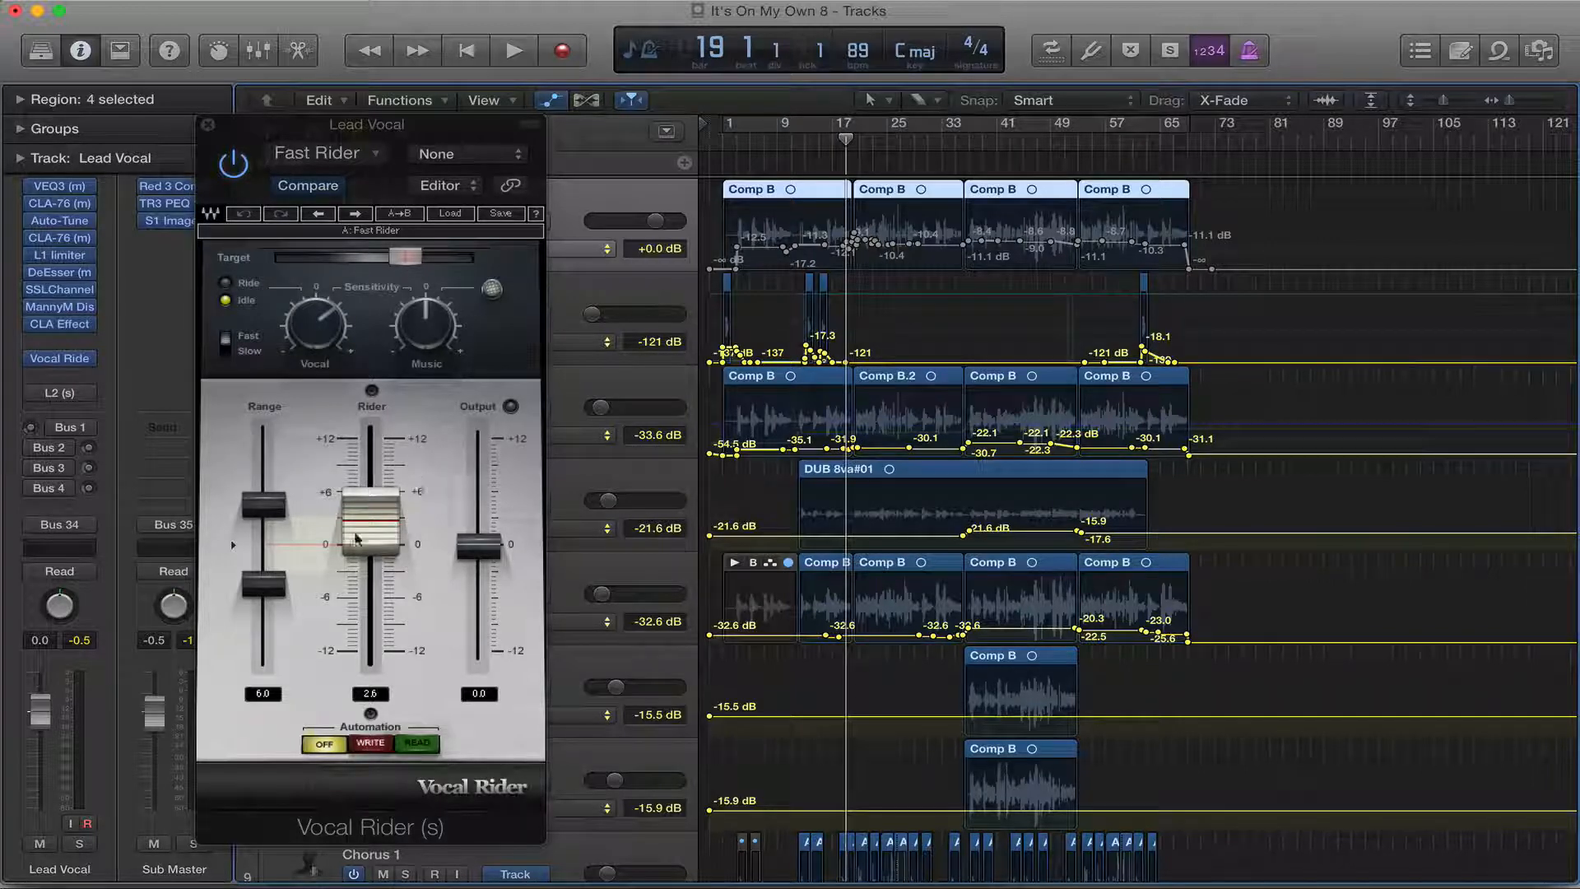
pyautogui.click(207, 125)
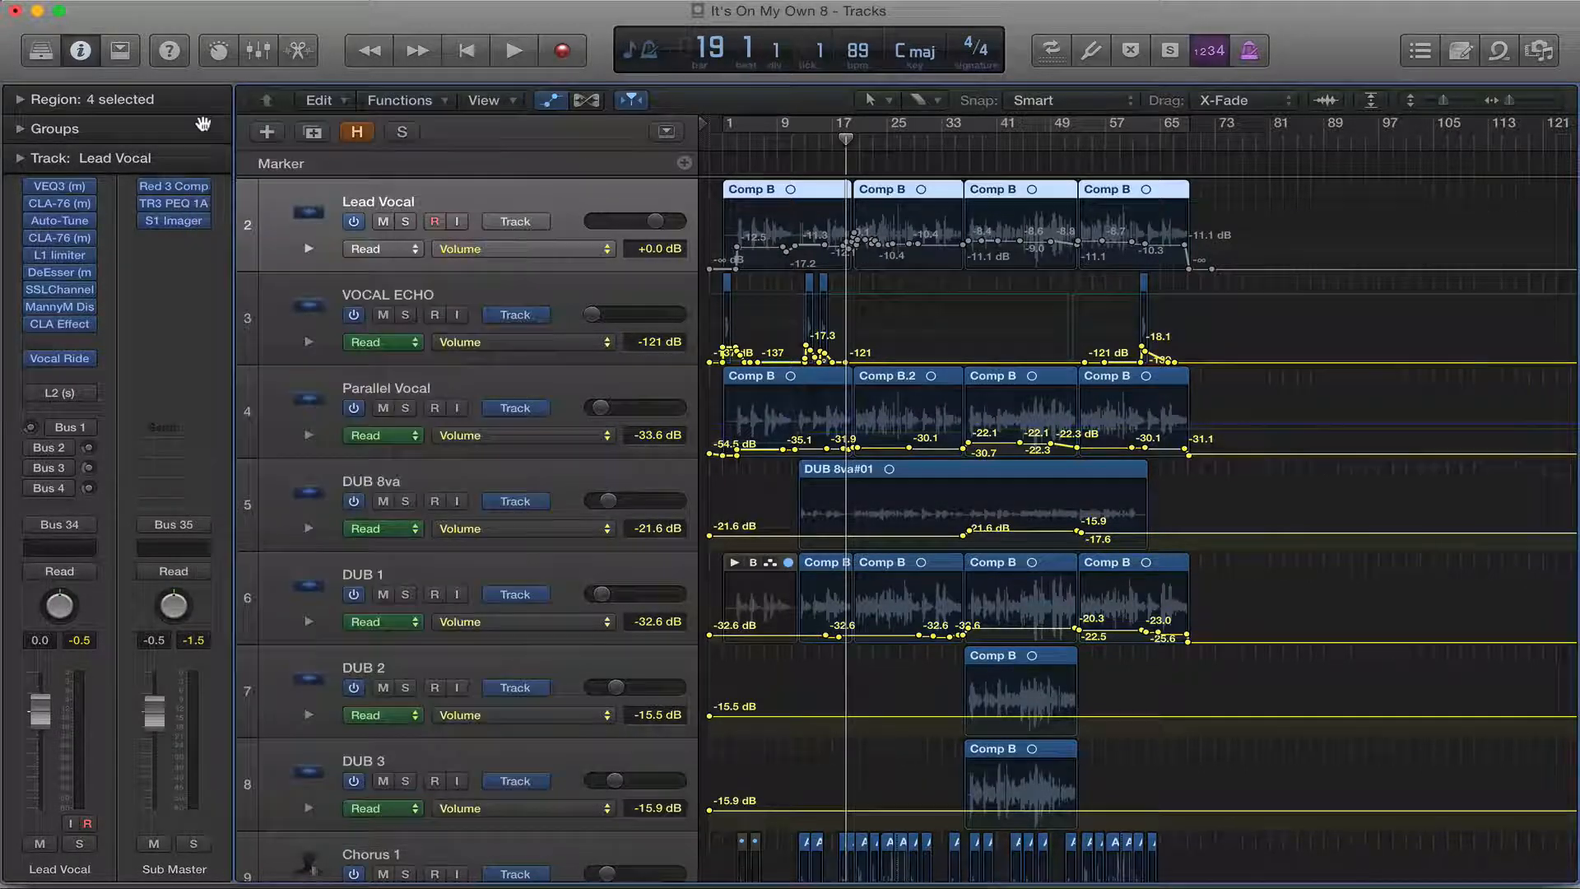
pyautogui.moveTo(36, 360)
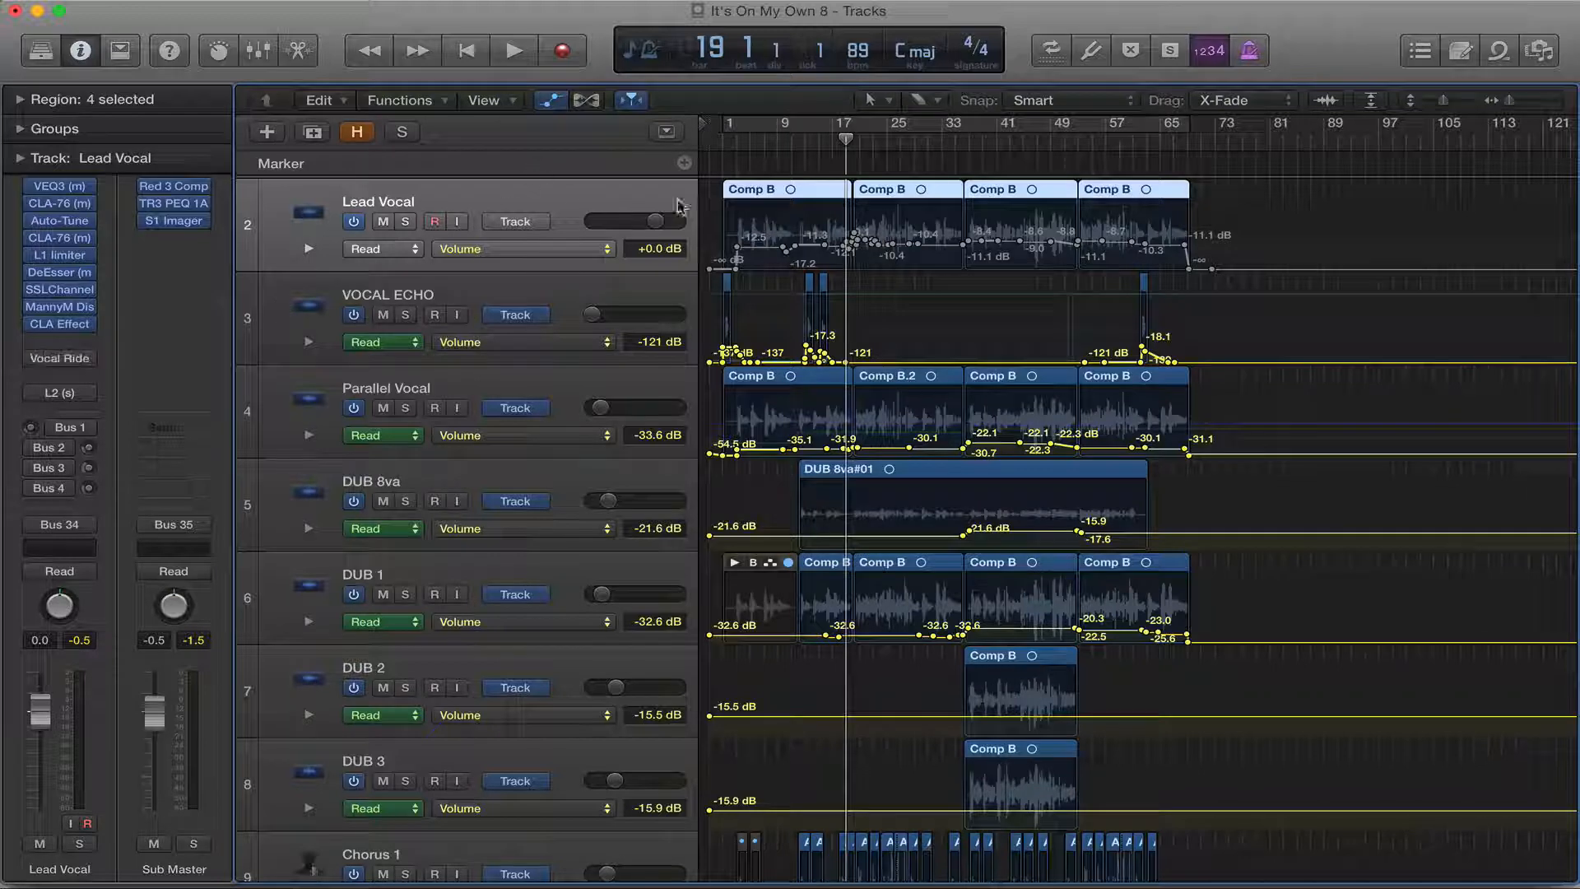
pyautogui.click(773, 140)
pyautogui.press('space')
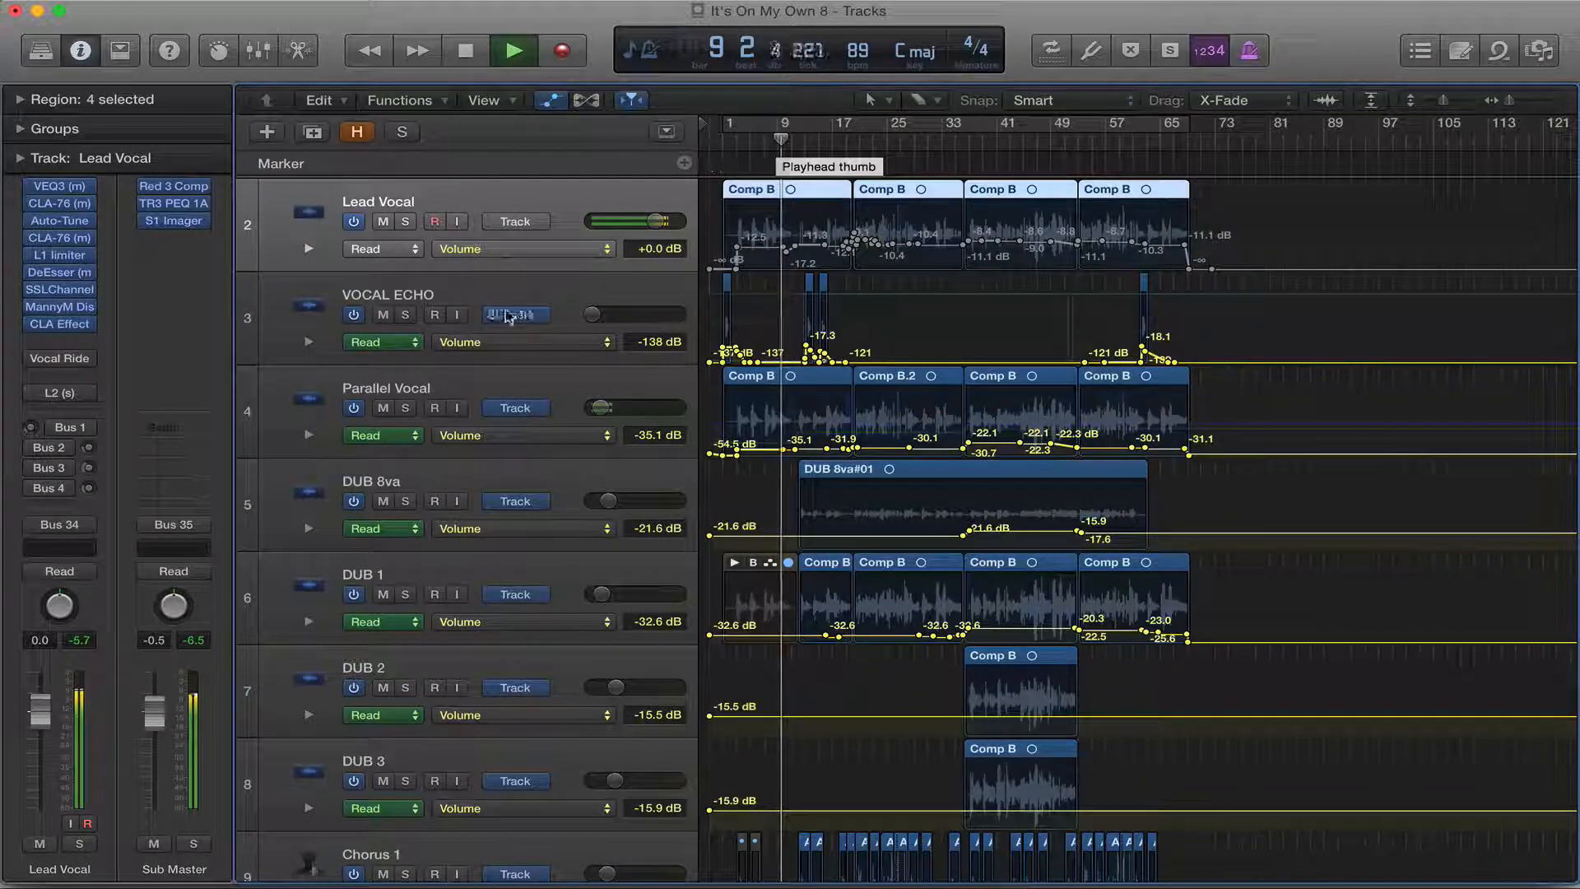
# Step: Re-enable the Vocal Rider and open it to watch its fader ride during playback, then stop and close it
pyautogui.moveTo(41, 364)
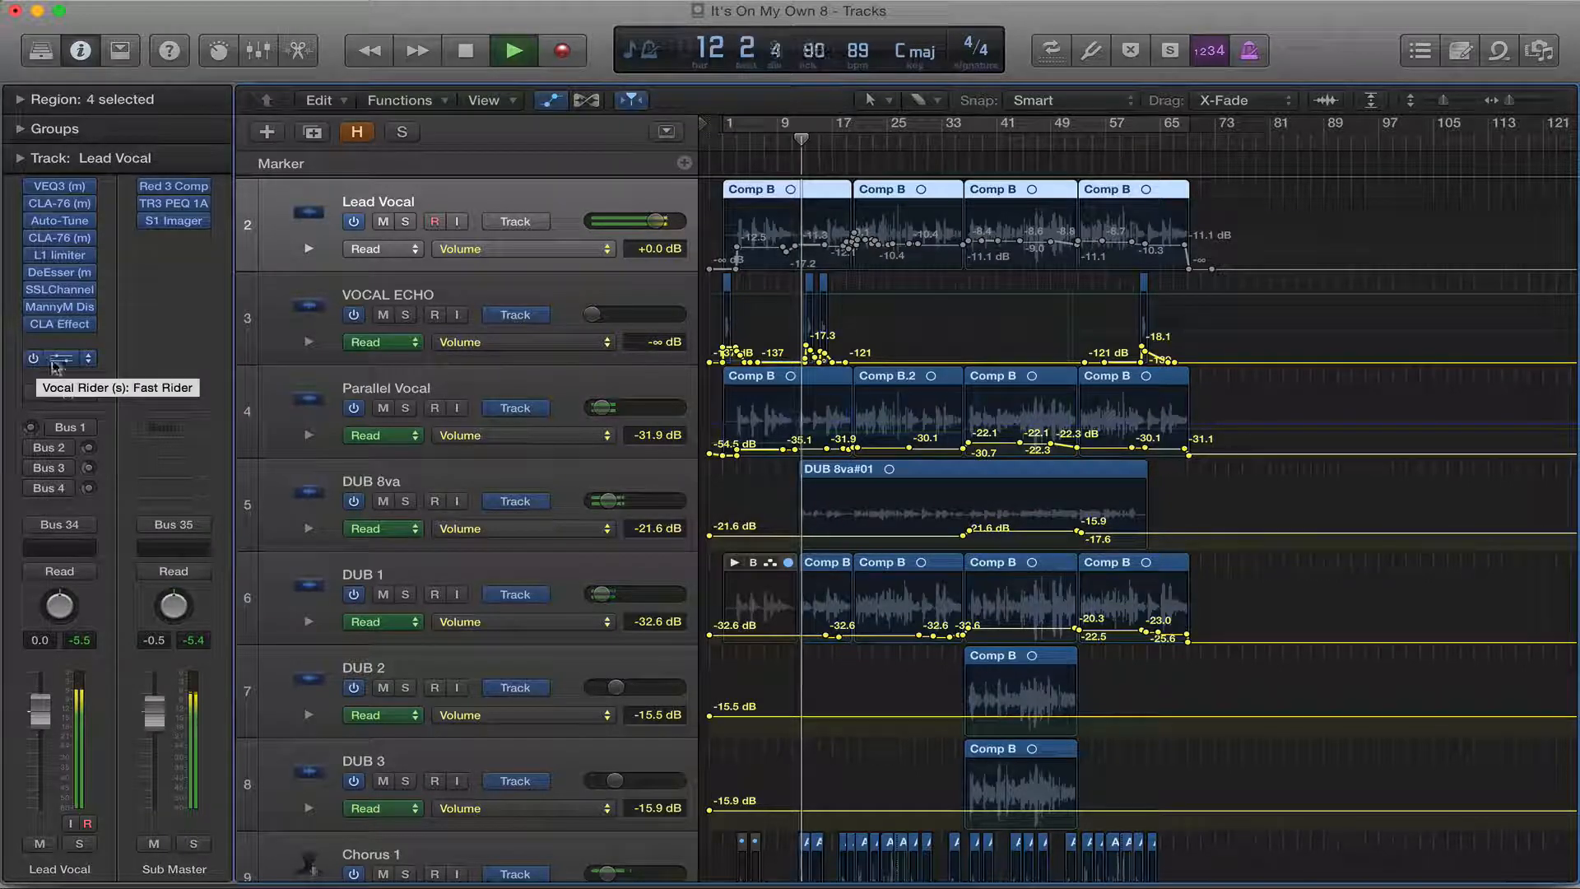
pyautogui.click(57, 359)
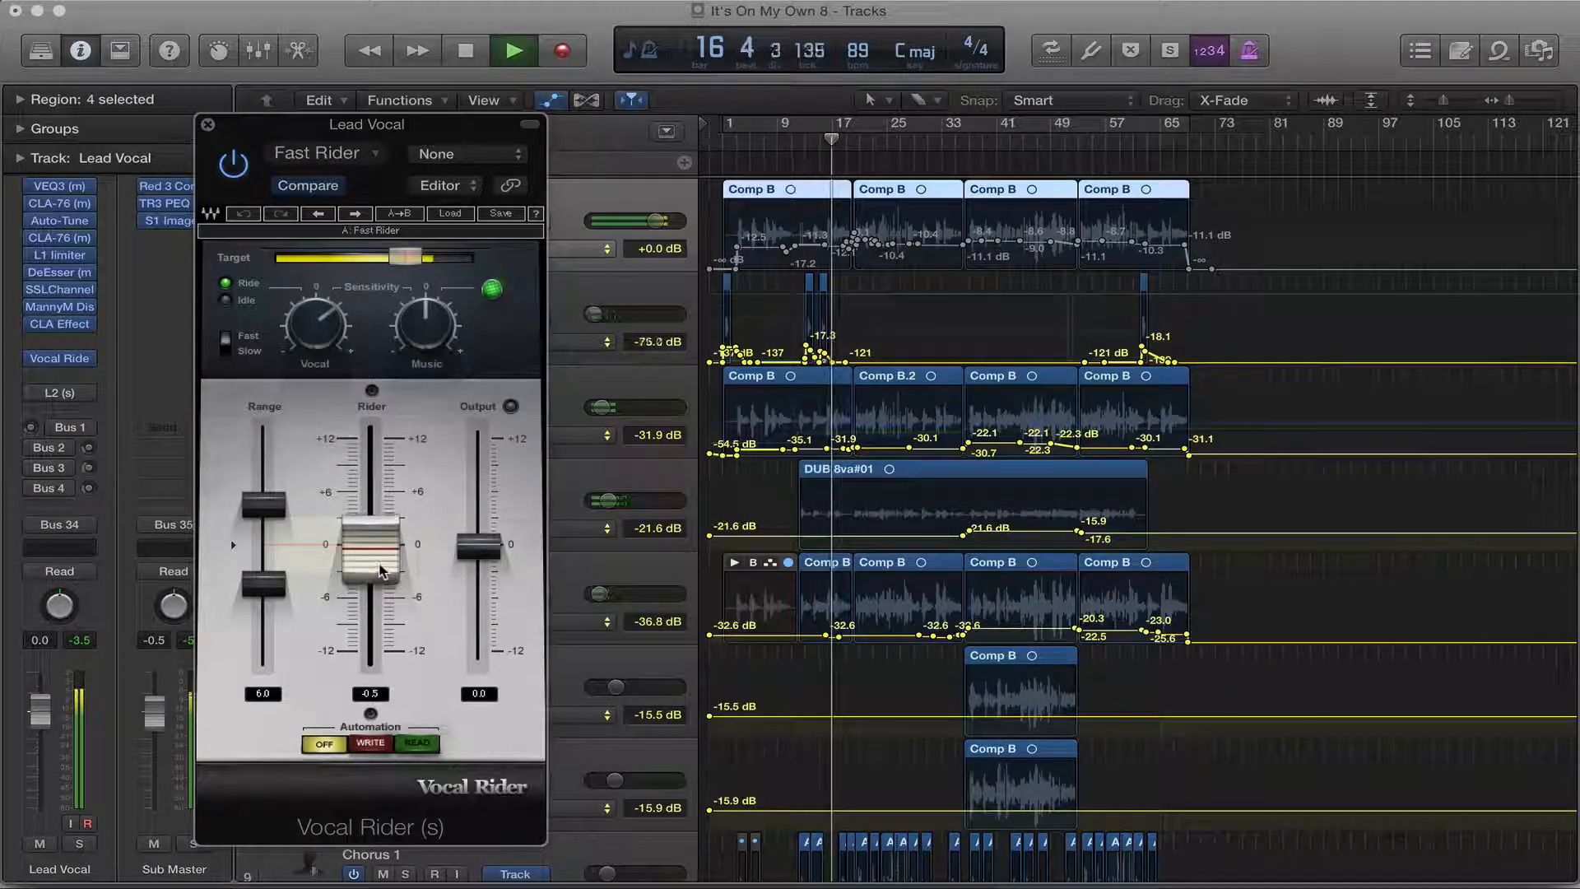
pyautogui.press('space')
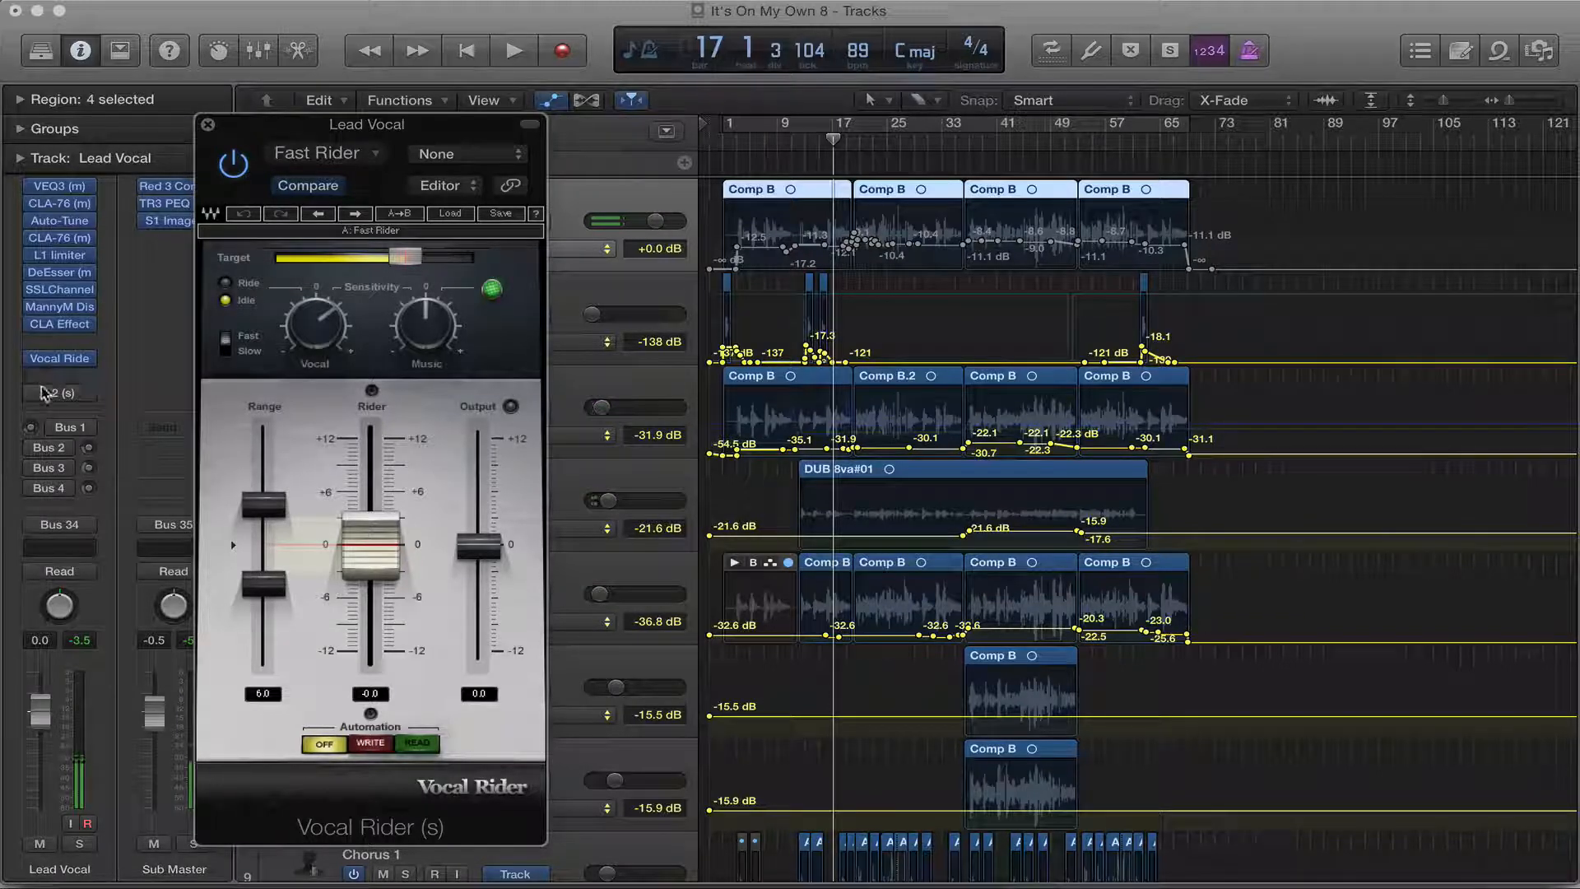
pyautogui.click(209, 125)
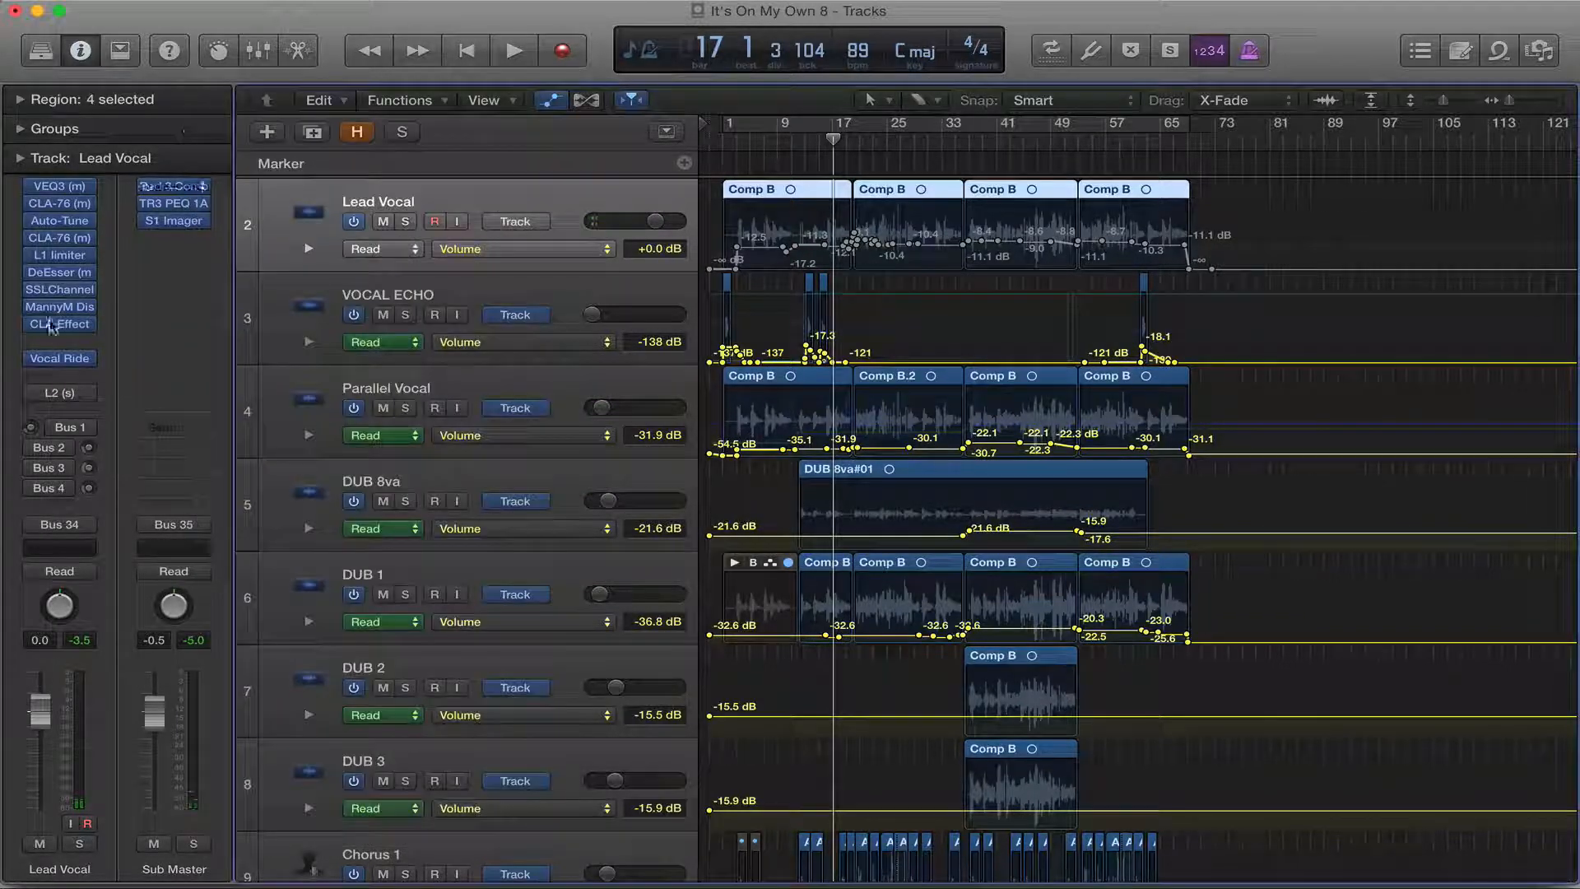
# Step: Switch on and open the Lead Vocal's L2, keep its Out Ceiling at 0.0, and close its window
pyautogui.click(59, 398)
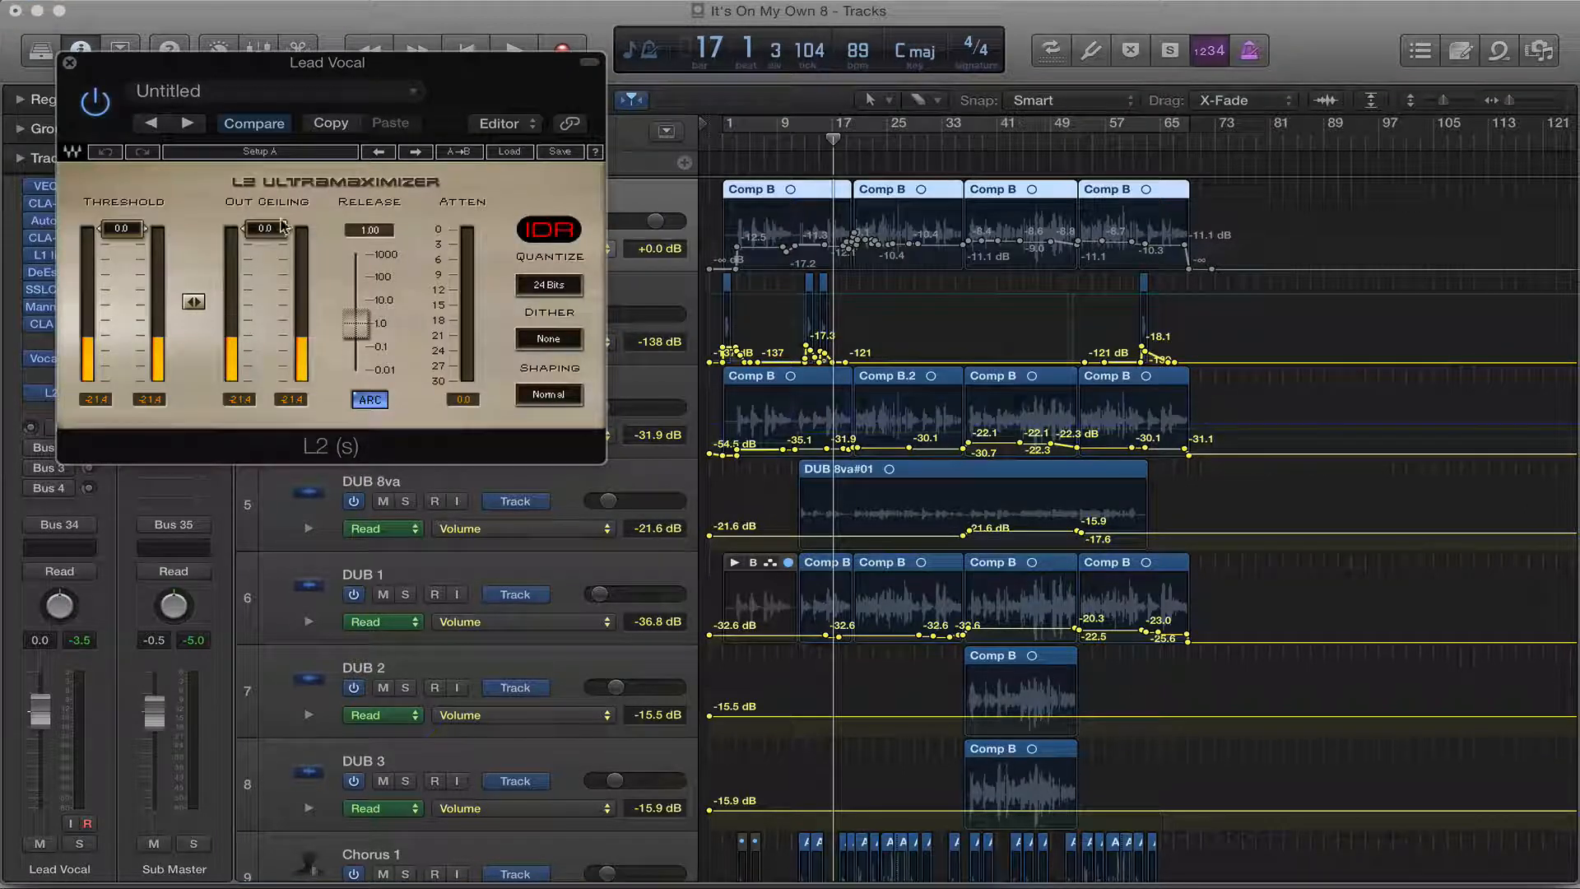
pyautogui.moveTo(254, 60); pyautogui.dragTo(369, 251)
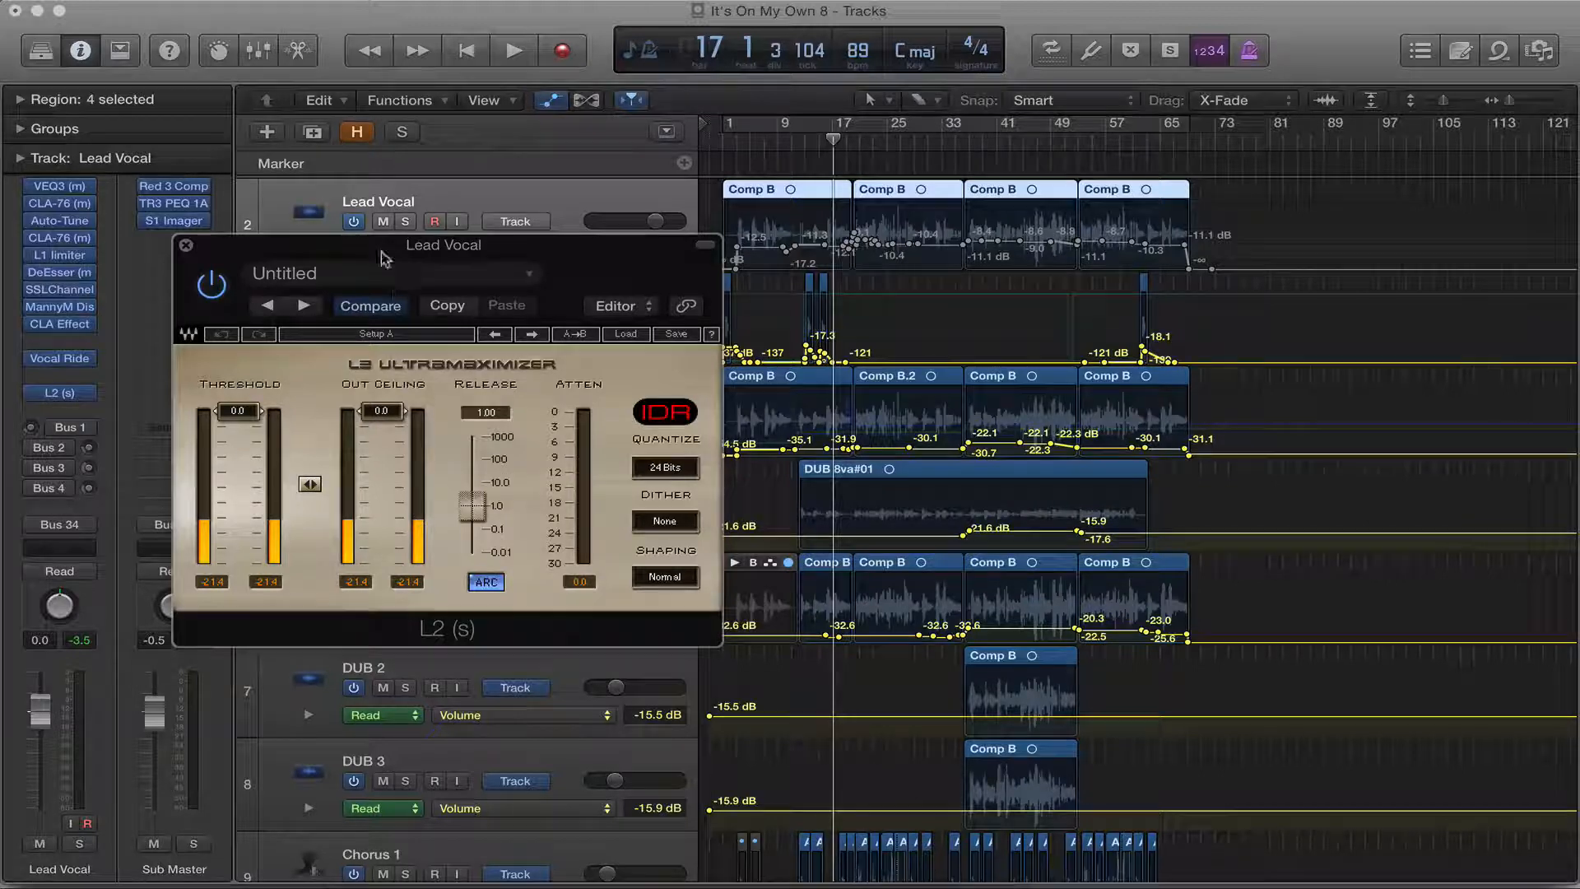
pyautogui.moveTo(378, 252); pyautogui.dragTo(385, 236)
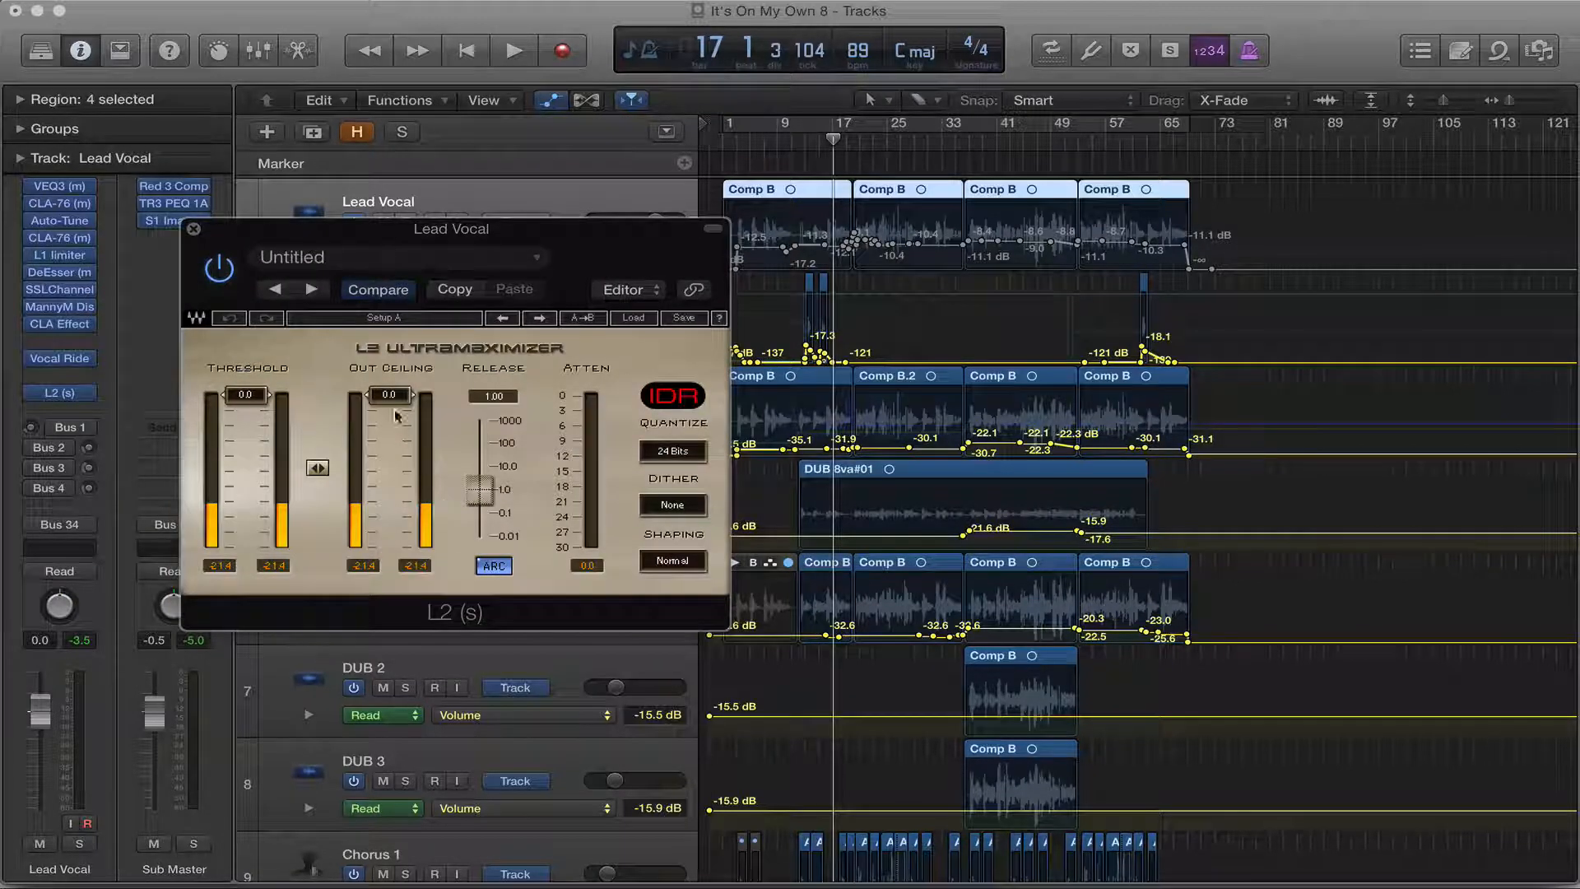
pyautogui.moveTo(389, 396); pyautogui.dragTo(404, 395)
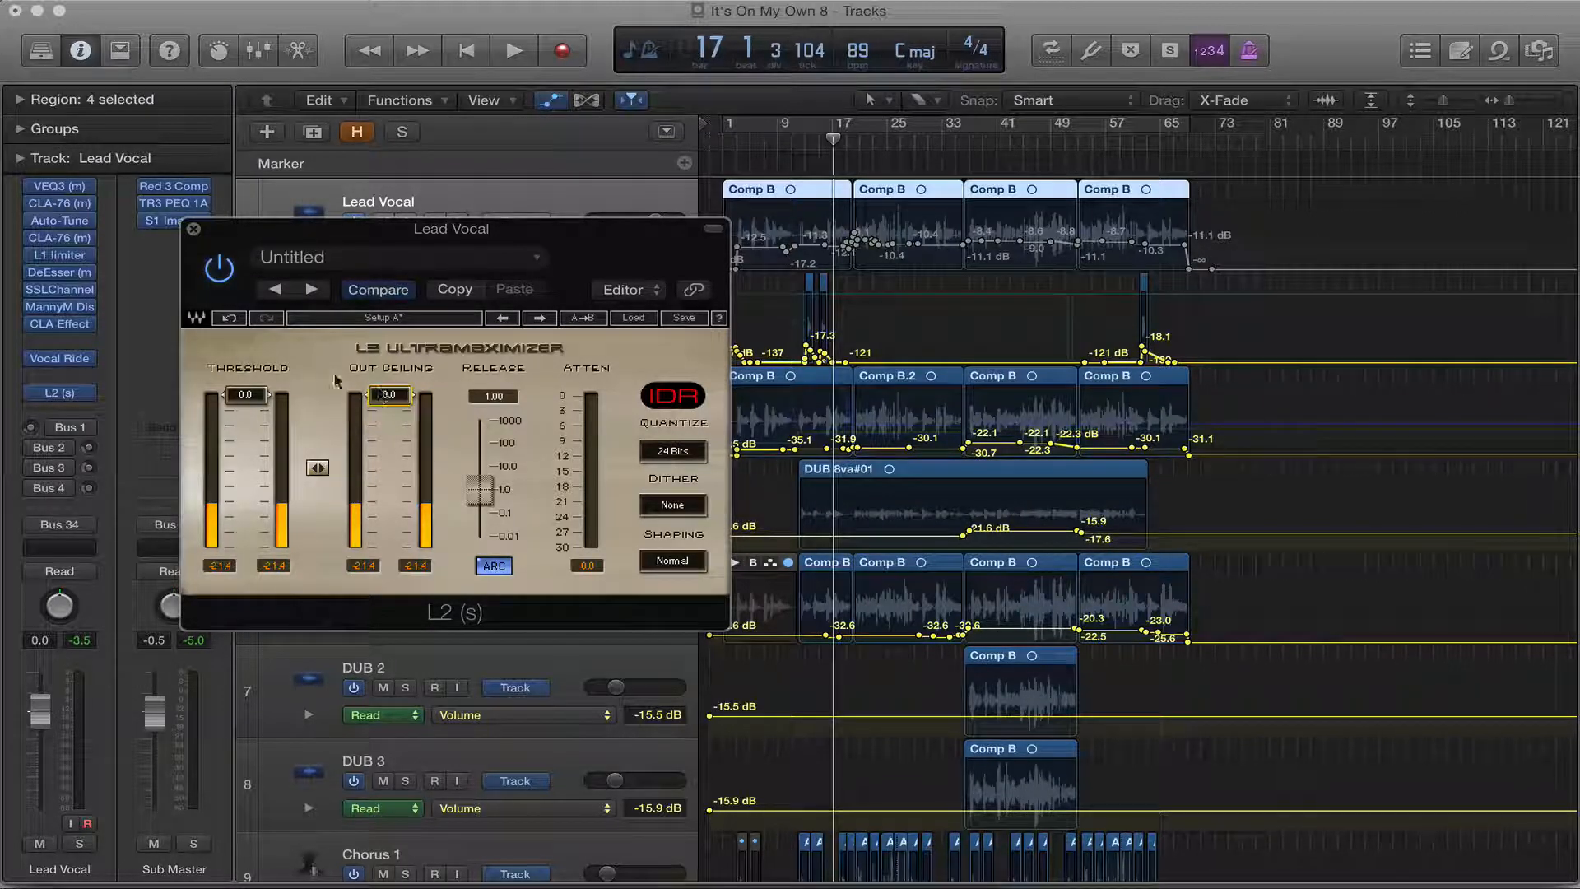
pyautogui.click(193, 229)
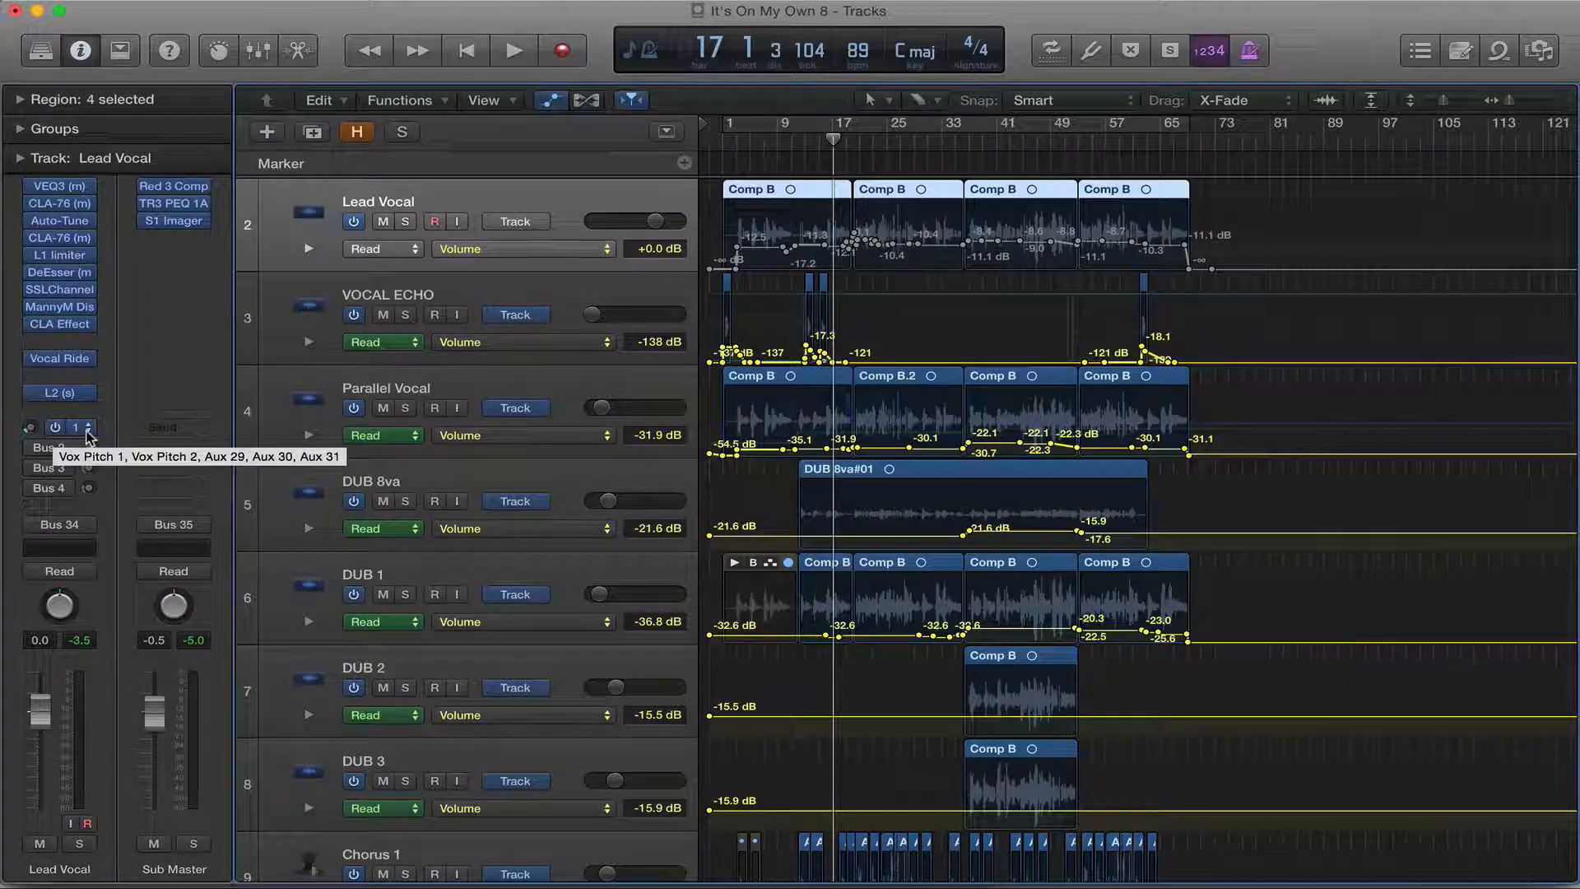
# Step: Show the Vox Pitch 1 aux fed by the Lead Vocal's Bus 1 send and open its Doubler2, clear of the plug-in list
pyautogui.moveTo(31, 430)
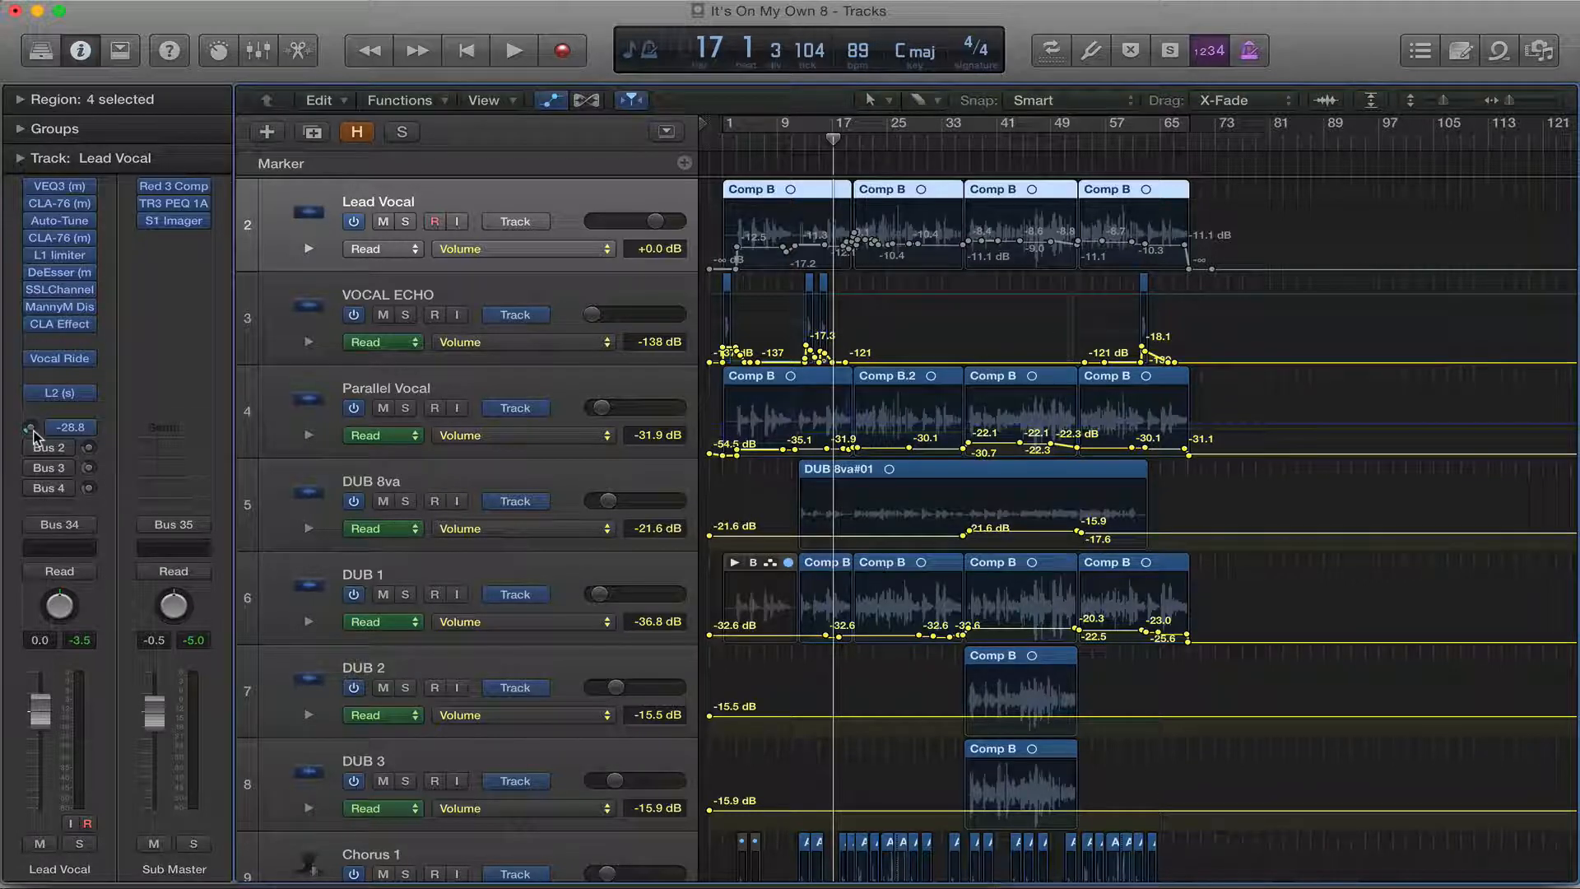
pyautogui.click(31, 431)
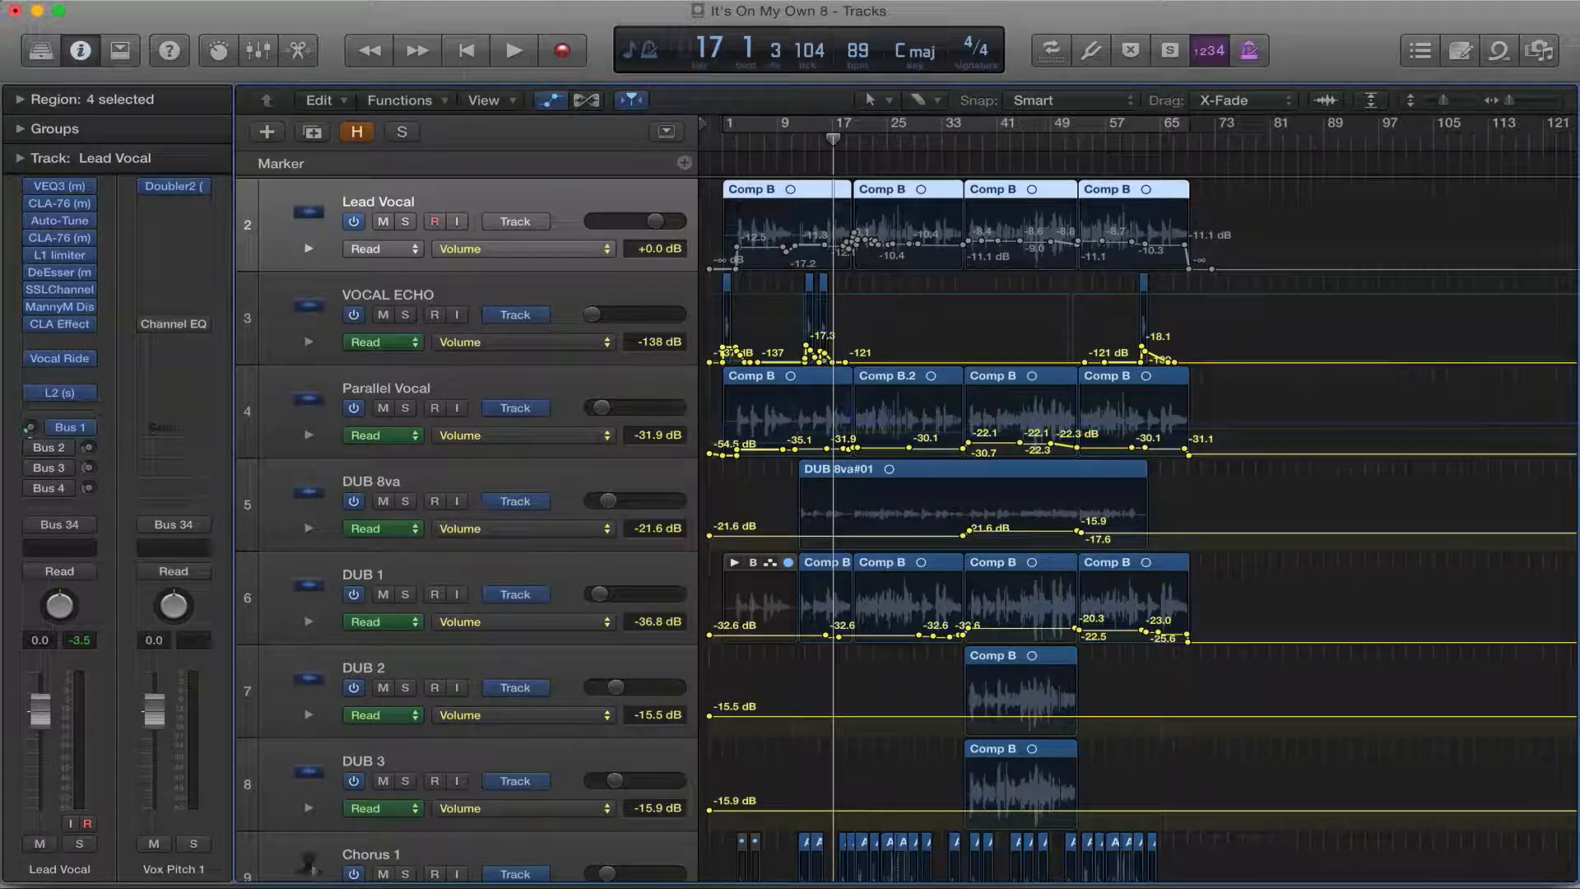
pyautogui.click(169, 186)
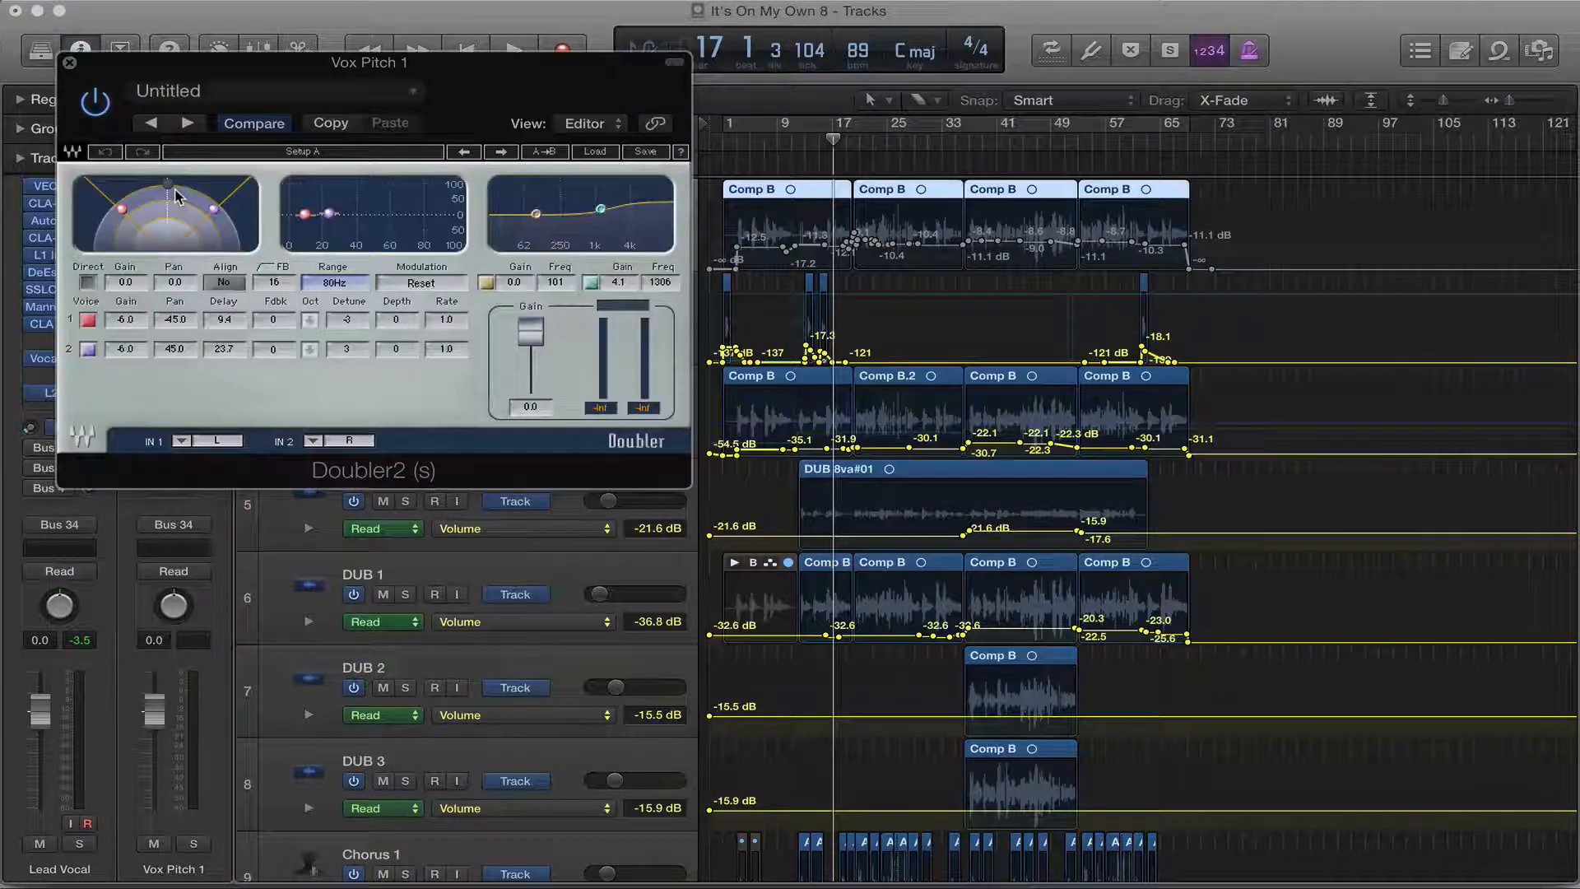
pyautogui.moveTo(119, 69); pyautogui.dragTo(169, 152)
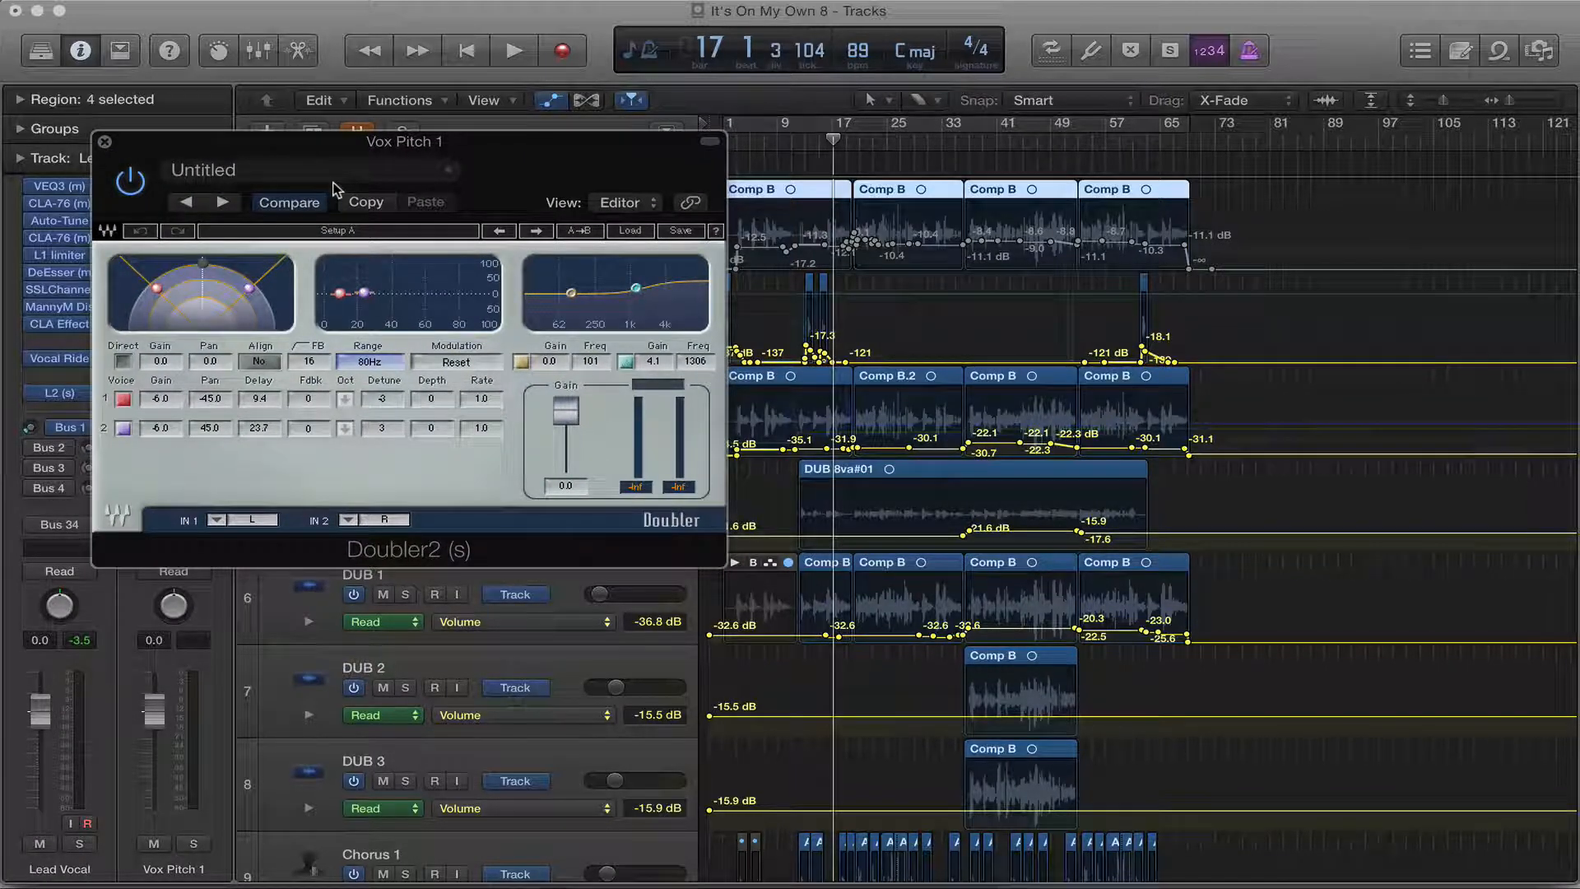
# Step: Play from bar 17 while bypassing and re-enabling Doubler2 on Vox Pitch 1, then close its window and stop playback
pyautogui.press('space')
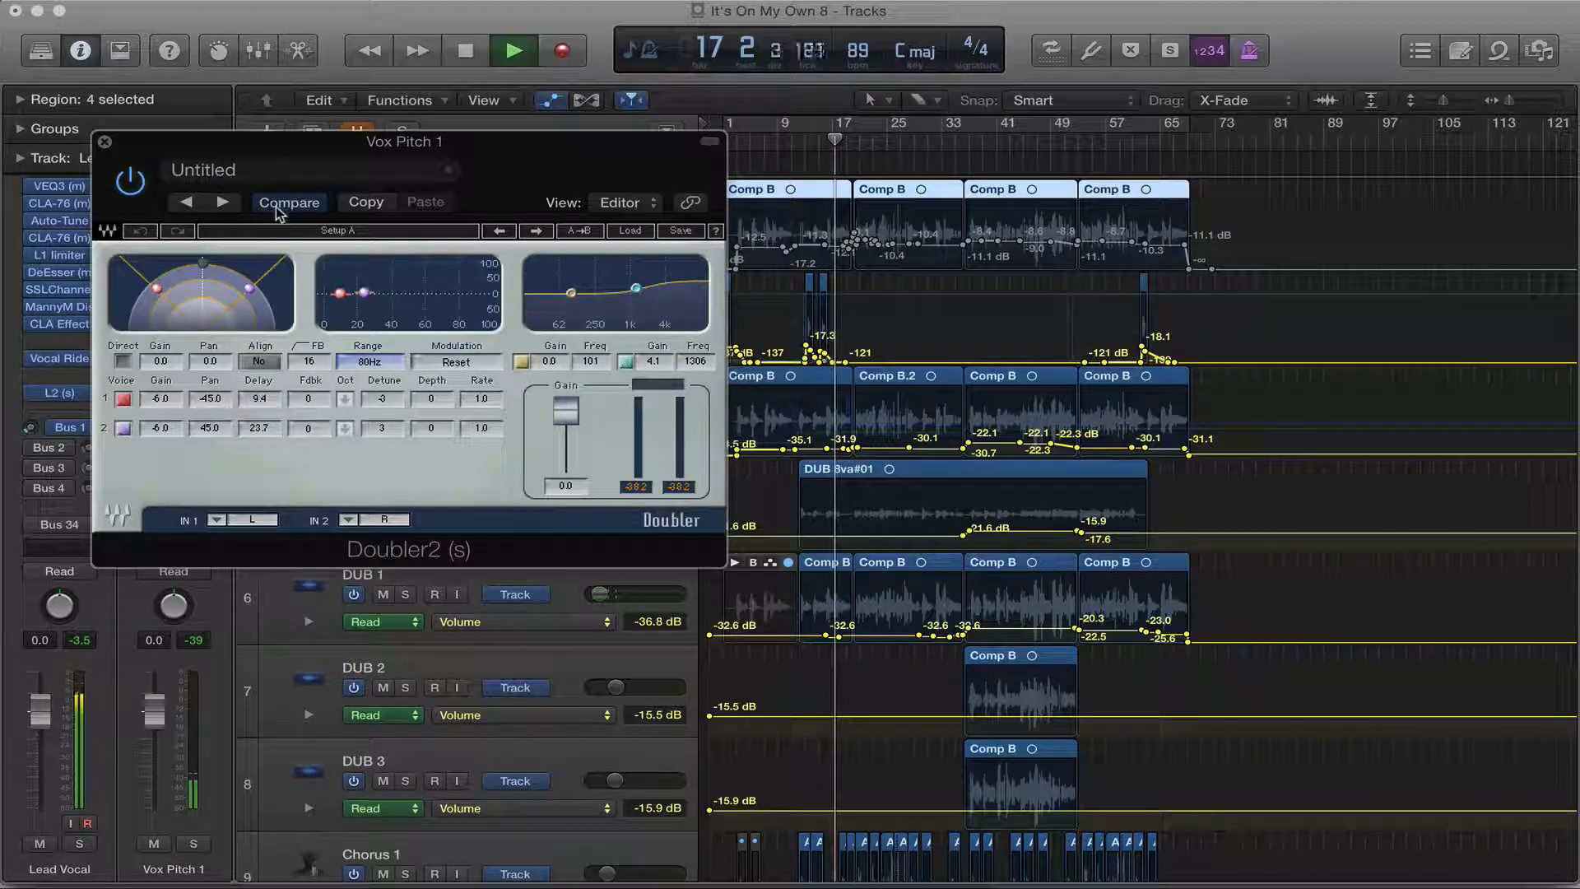
pyautogui.click(130, 181)
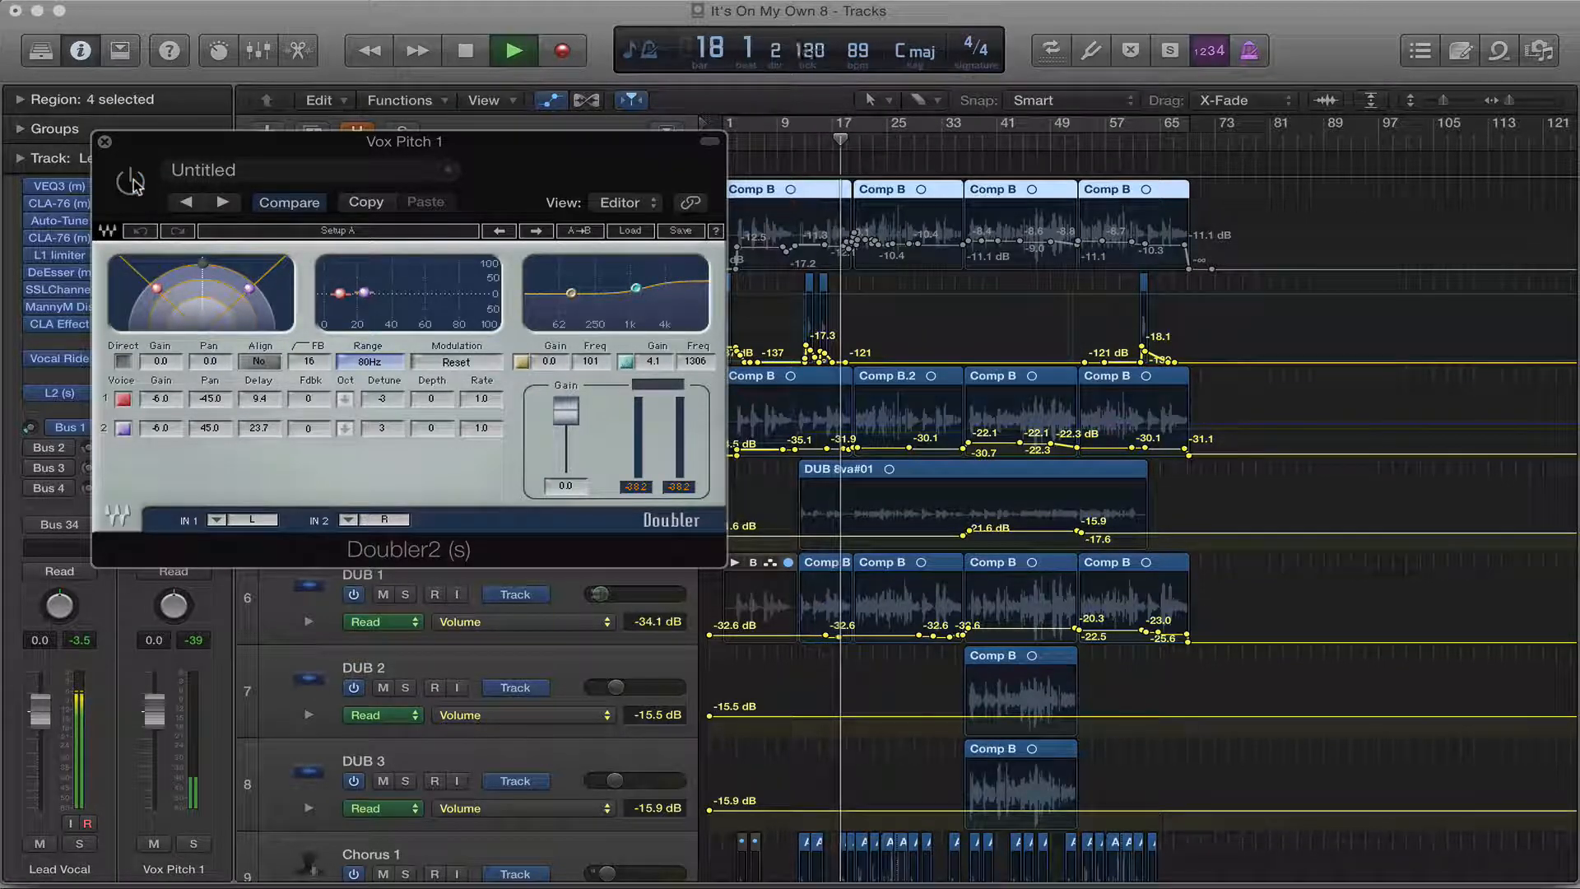
pyautogui.click(130, 181)
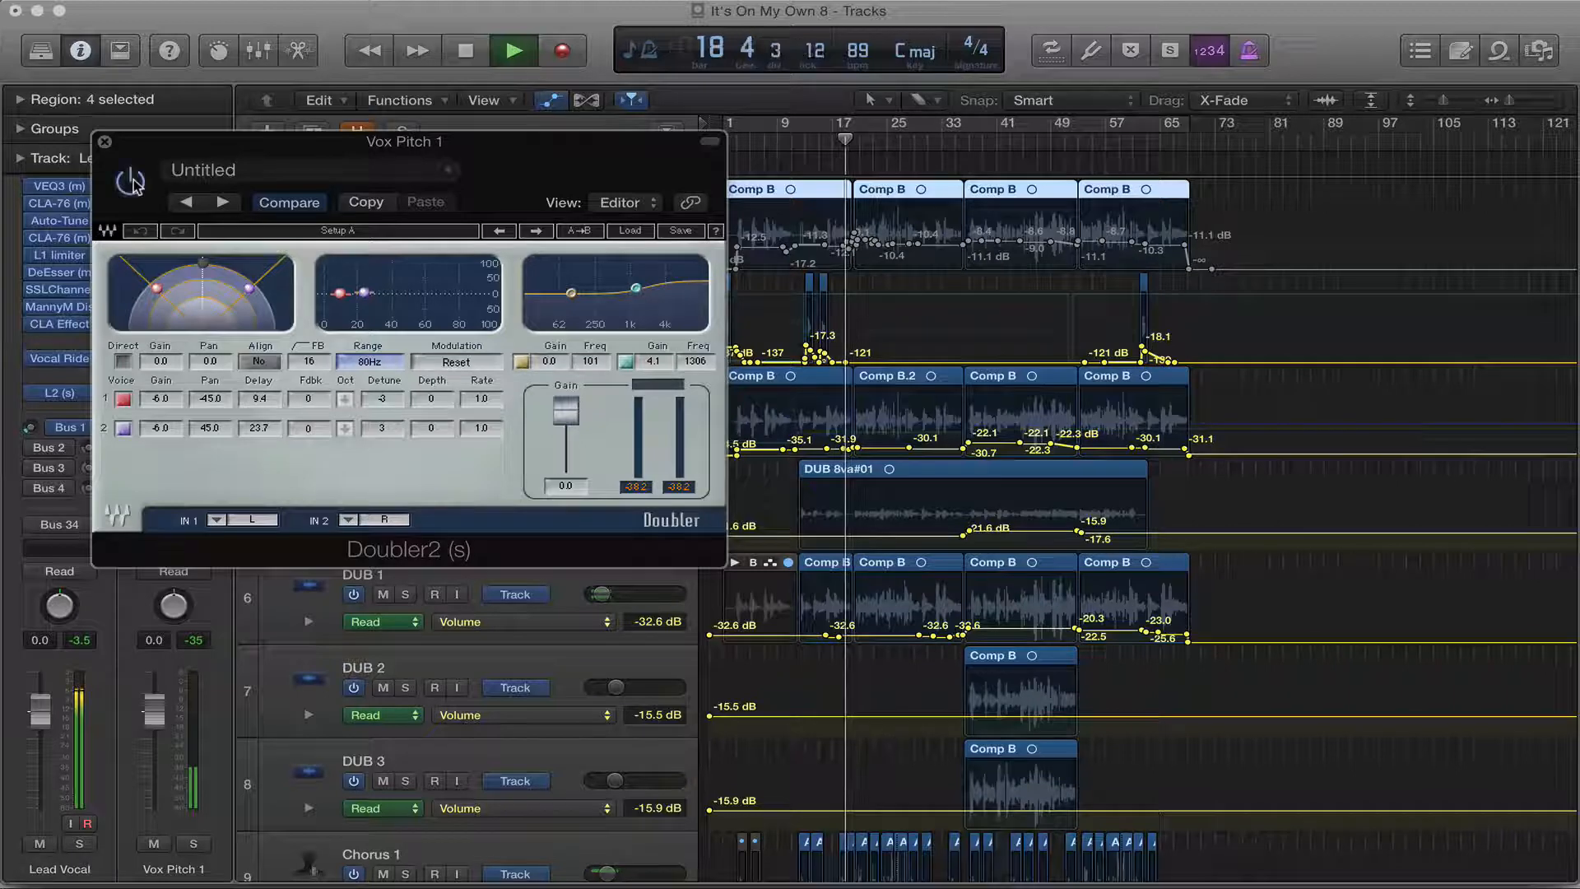
pyautogui.click(105, 144)
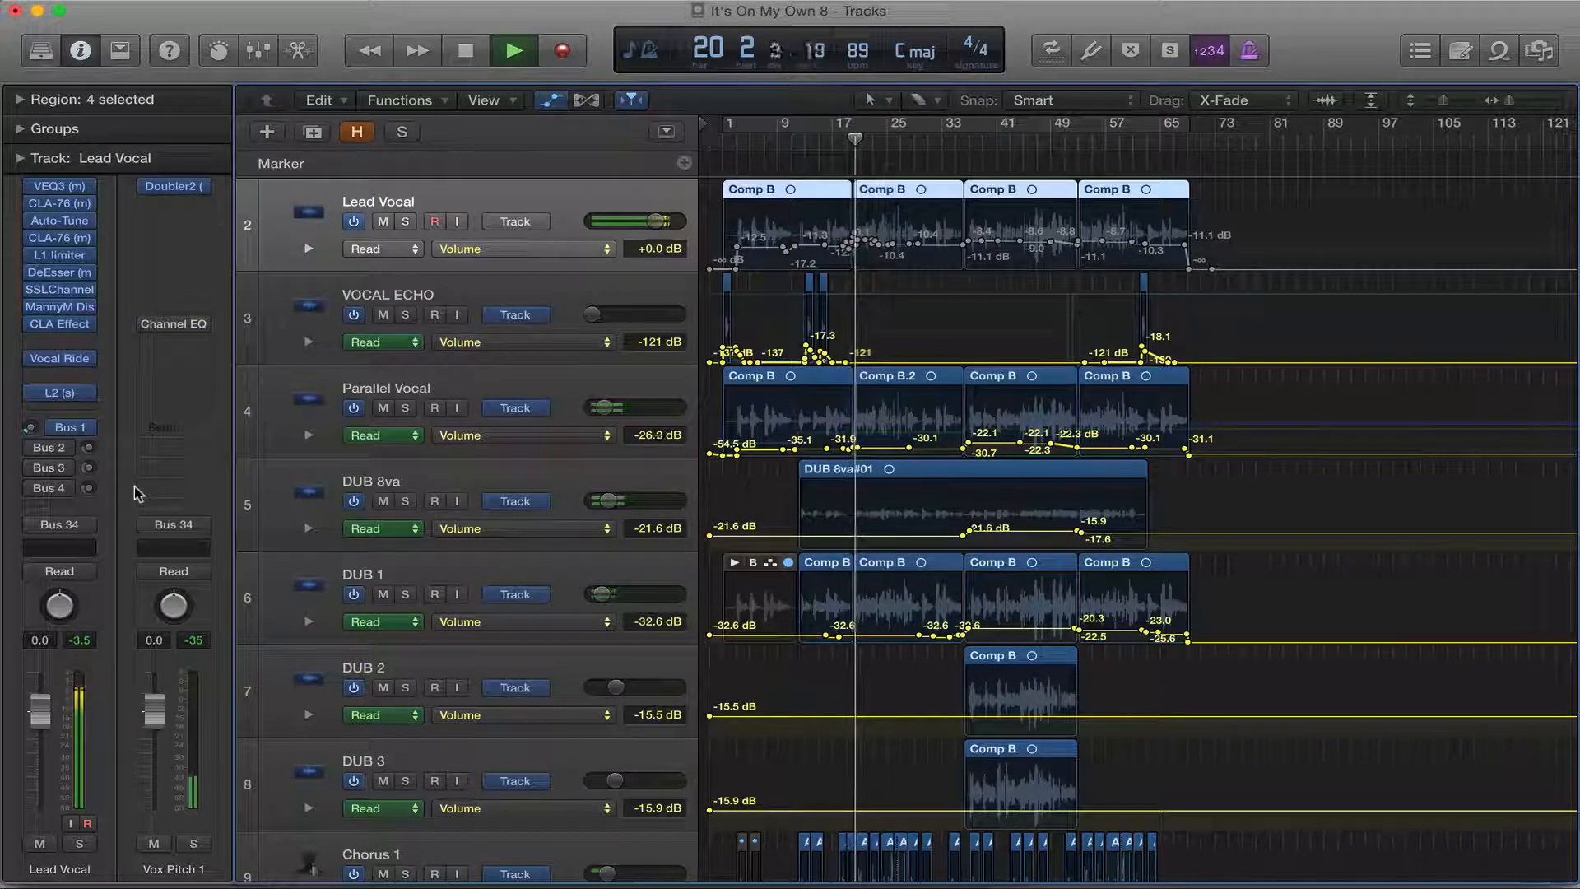
pyautogui.press('space')
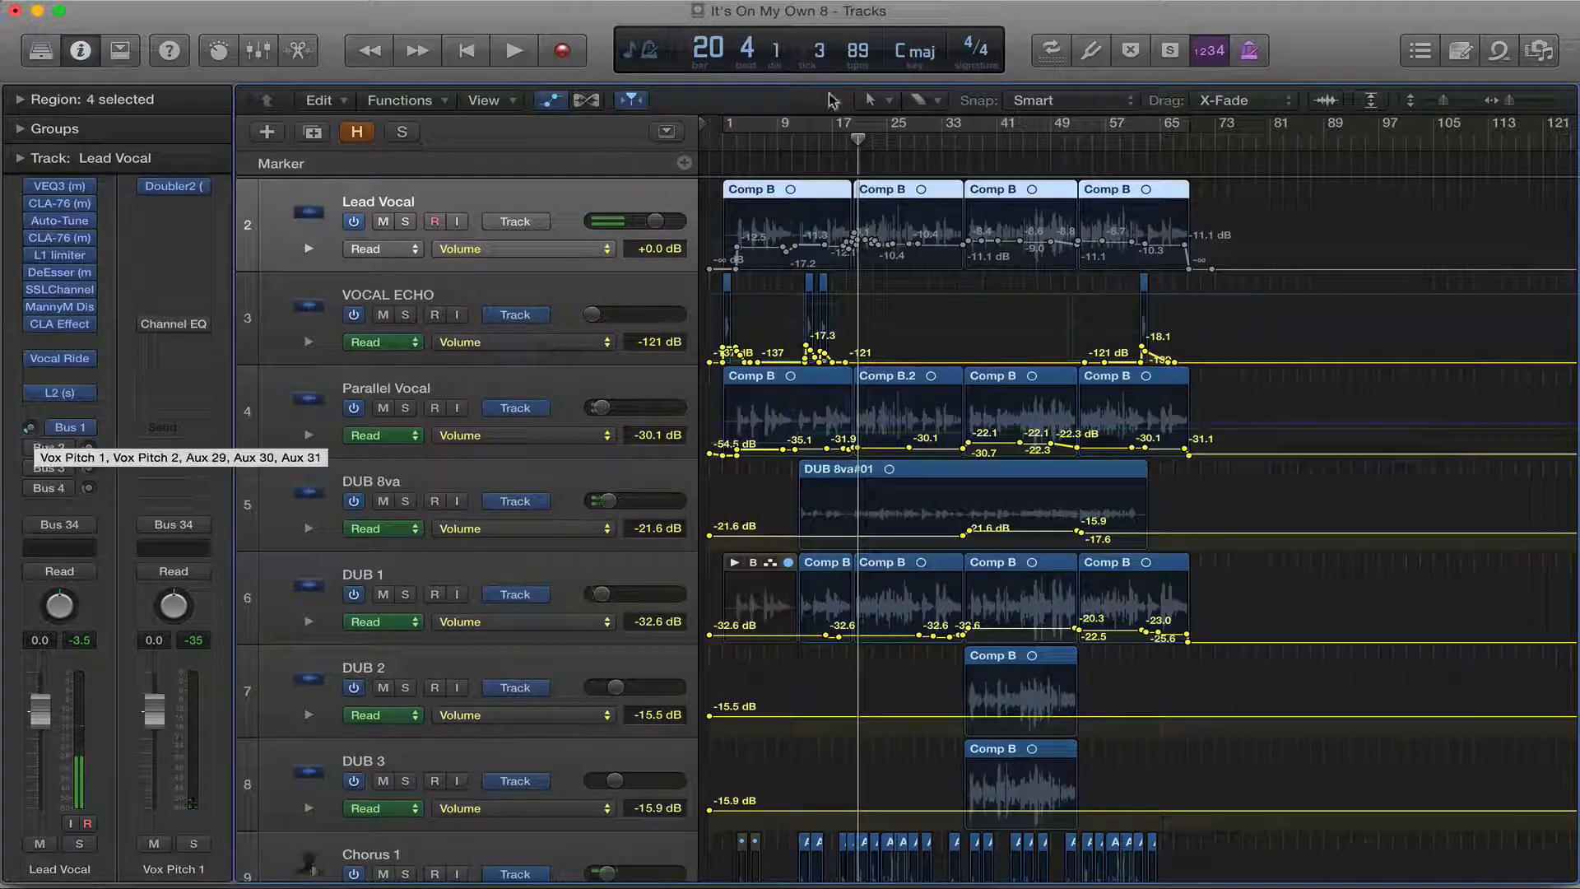
# Step: Play from bar 5 with the Bus 1 send turned far up to exaggerate the doubling, then bring it back down and stop
pyautogui.press('space')
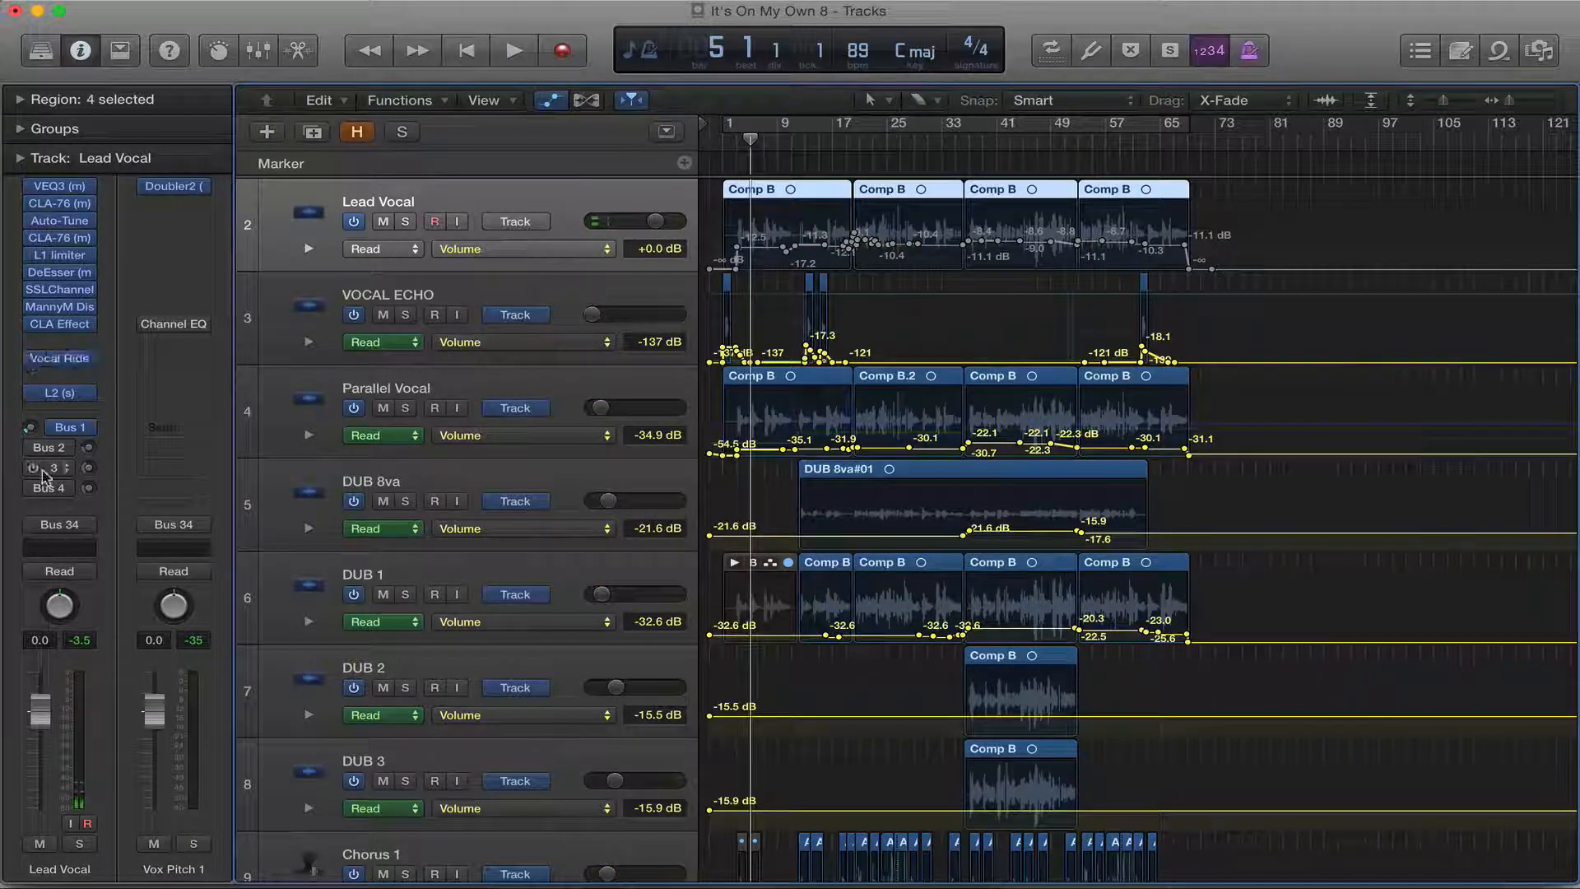
pyautogui.click(30, 430)
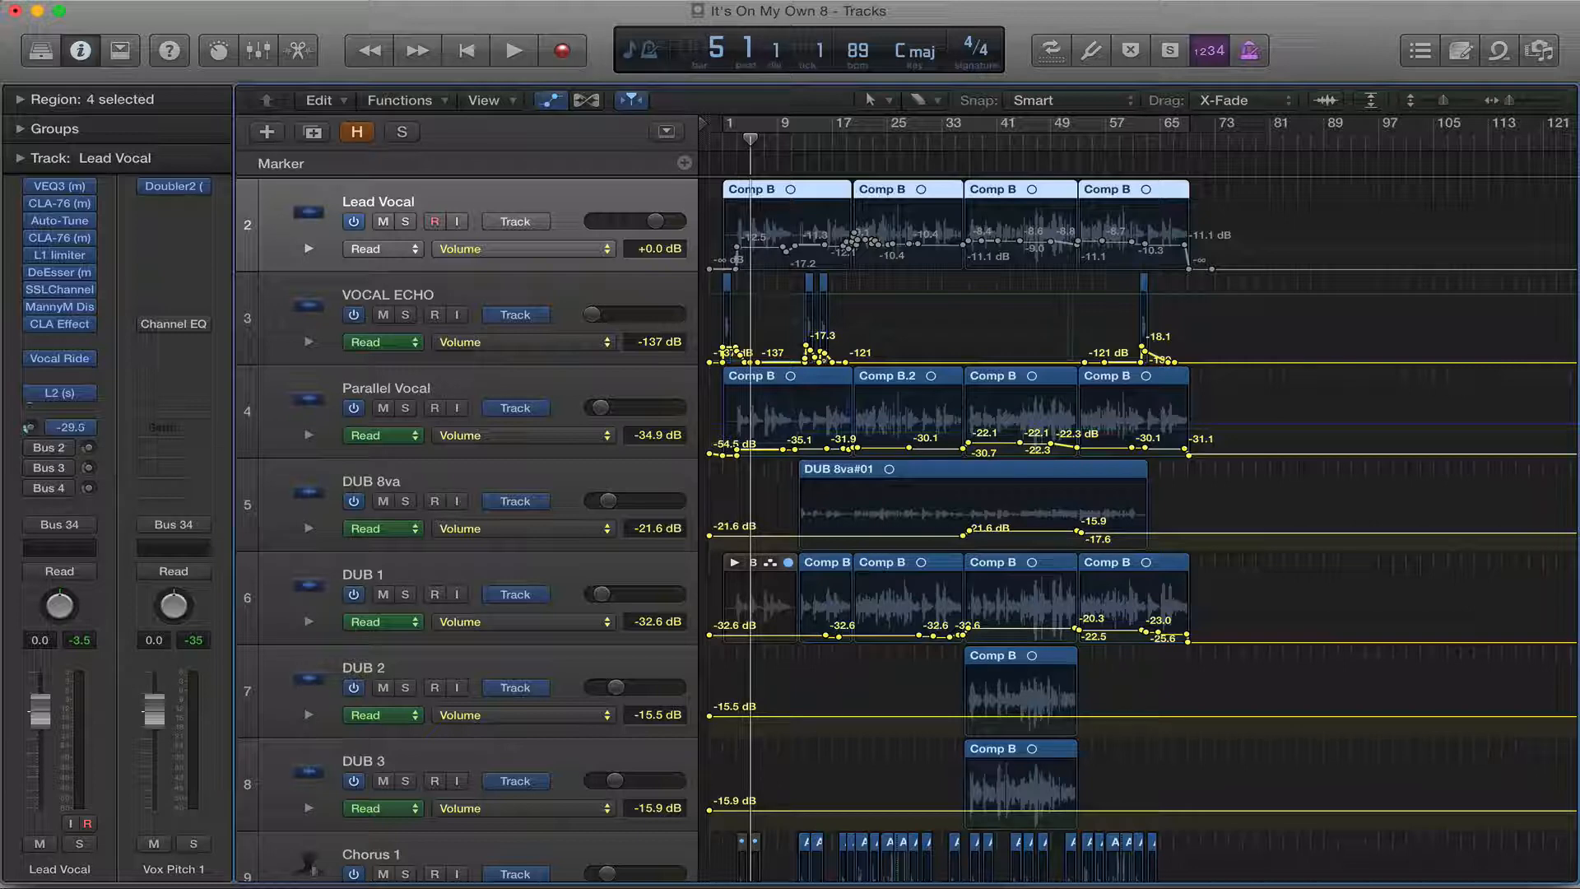
pyautogui.moveTo(30, 427); pyautogui.dragTo(18, 319)
pyautogui.press('space')
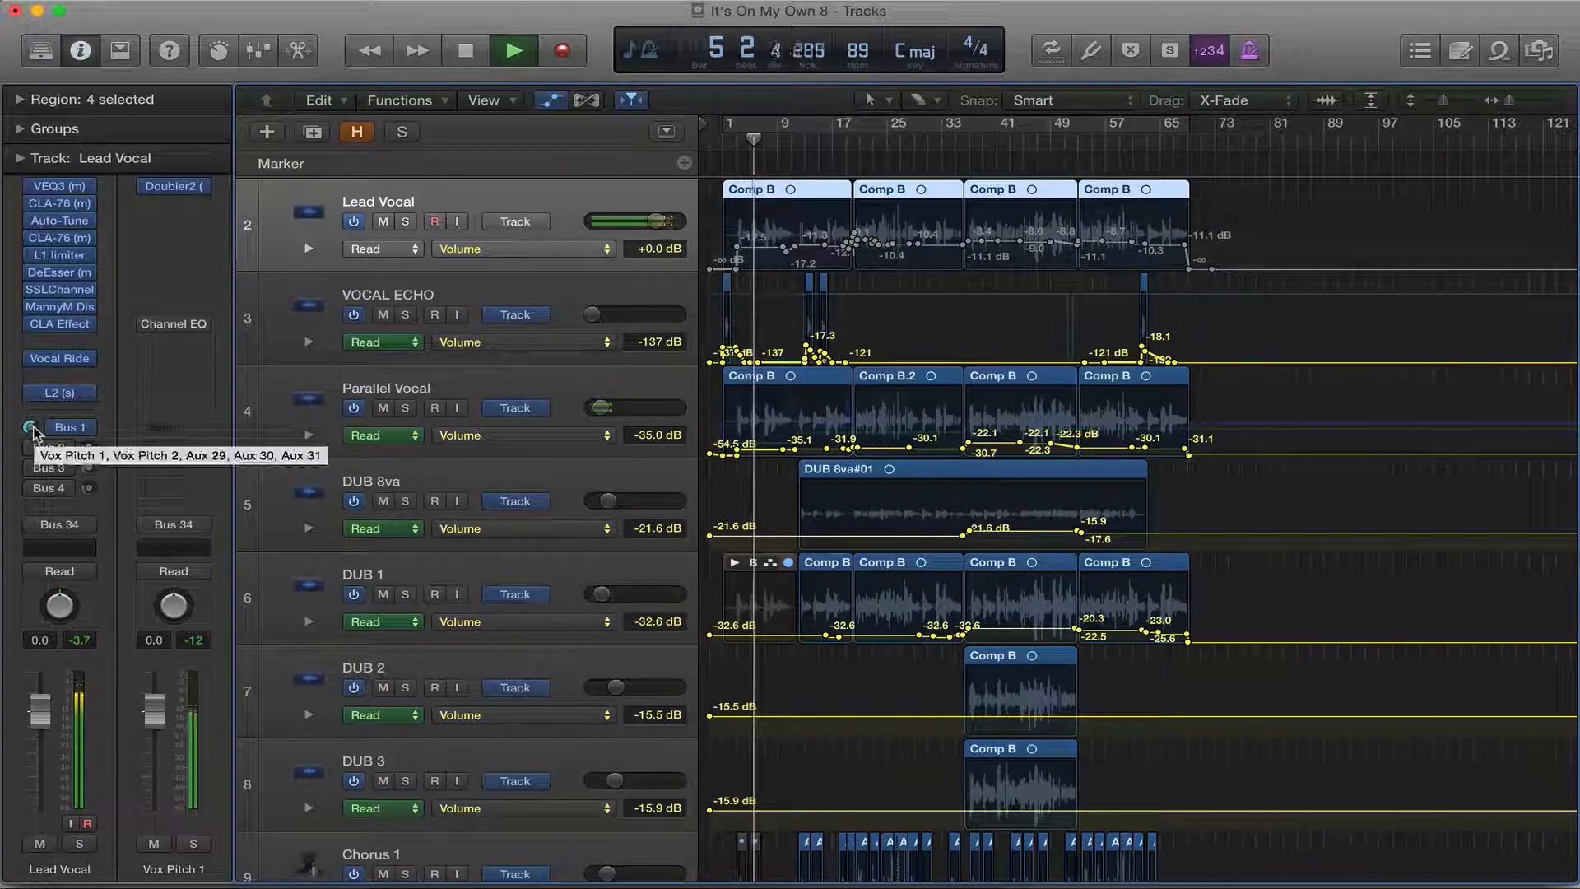
pyautogui.moveTo(31, 428); pyautogui.dragTo(20, 537)
pyautogui.press('space')
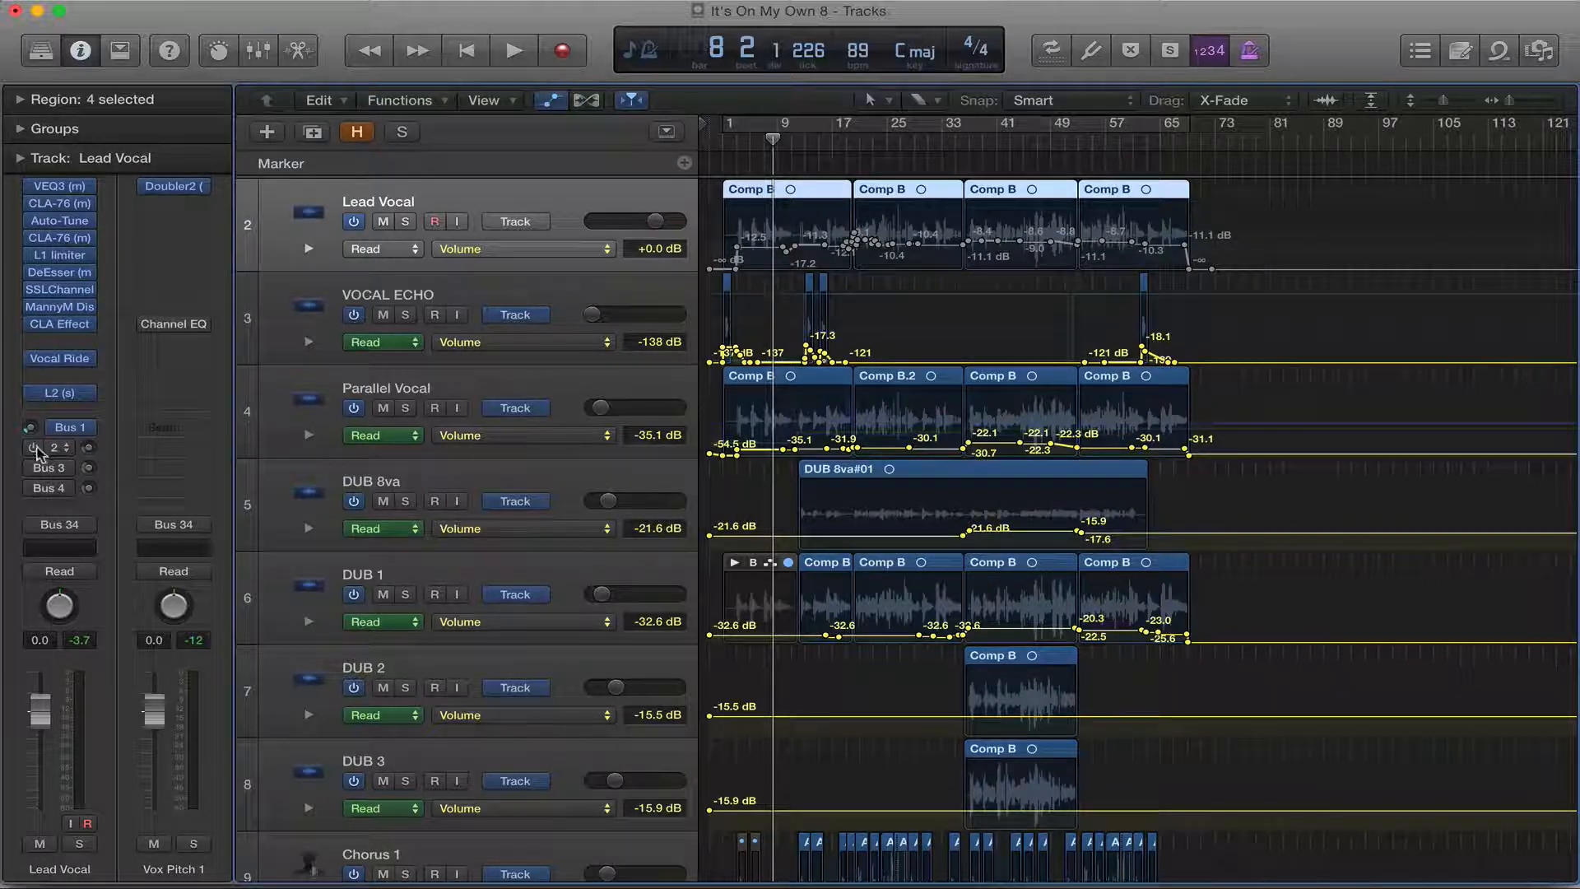
# Step: Switch on the Lead Vocal's Bus 2 send at -19.0, view Echo Pro's H-Delay Ping Pong settings, and play a short passage with the echo
pyautogui.moveTo(89, 458); pyautogui.dragTo(85, 449)
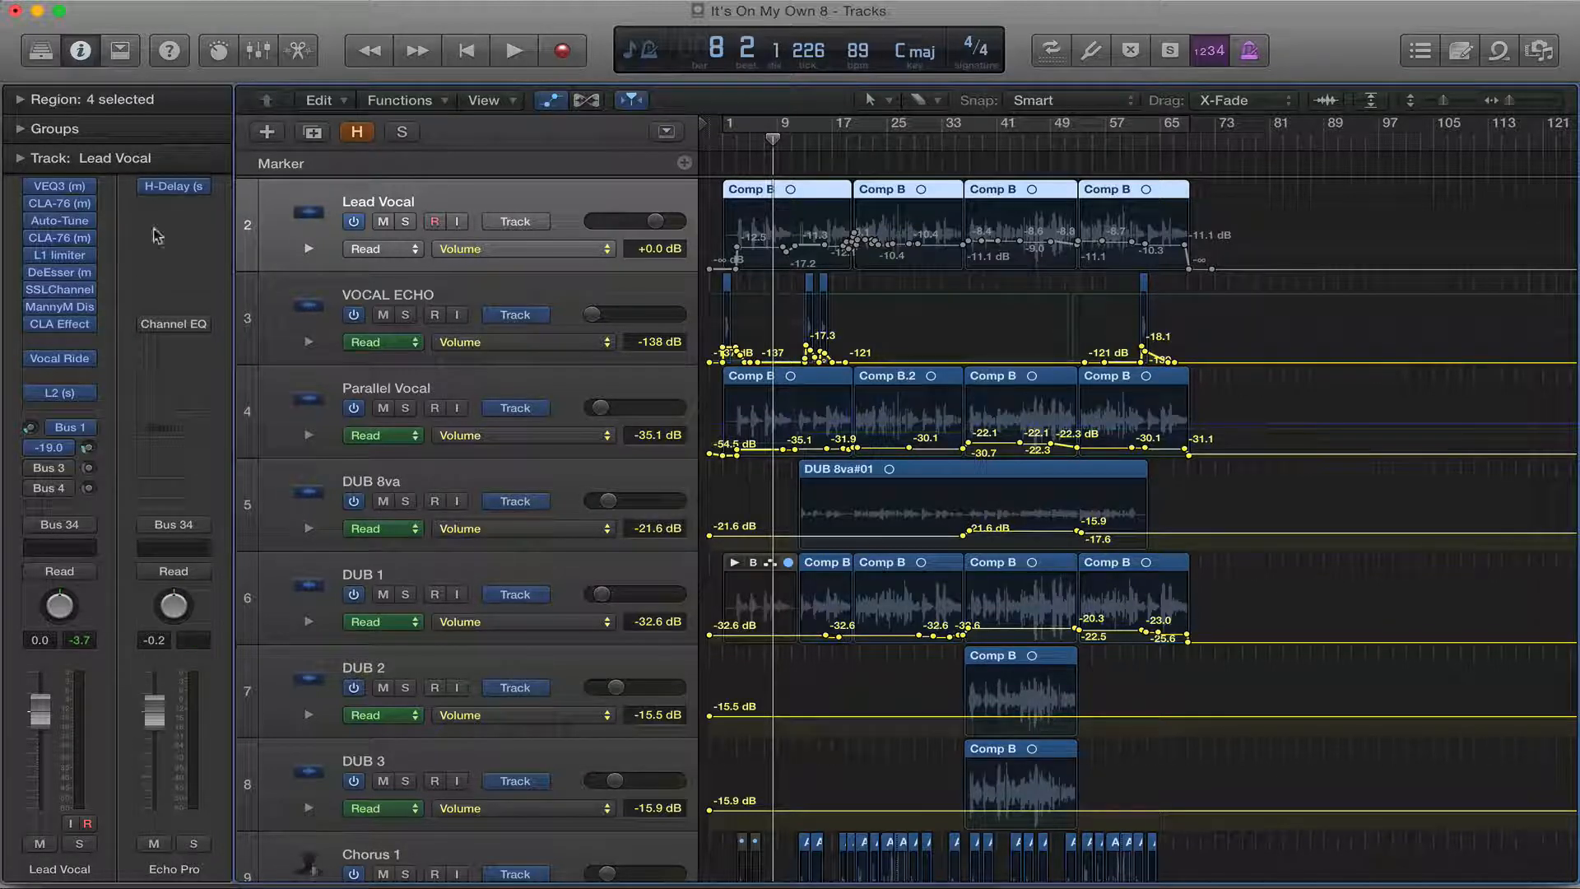
pyautogui.click(168, 188)
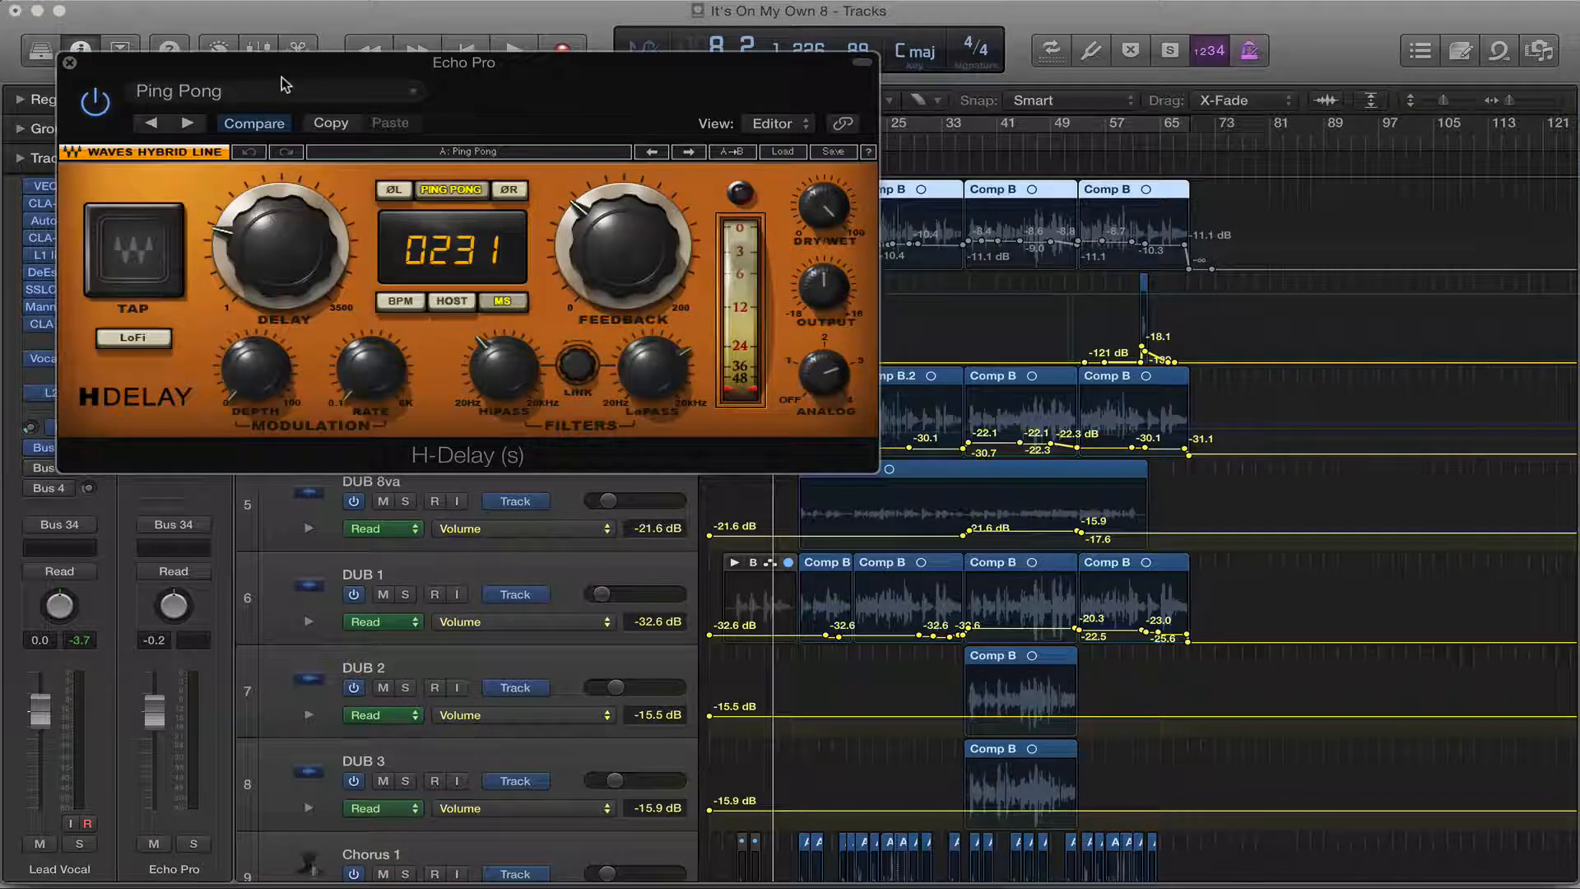
pyautogui.moveTo(277, 72); pyautogui.dragTo(350, 41)
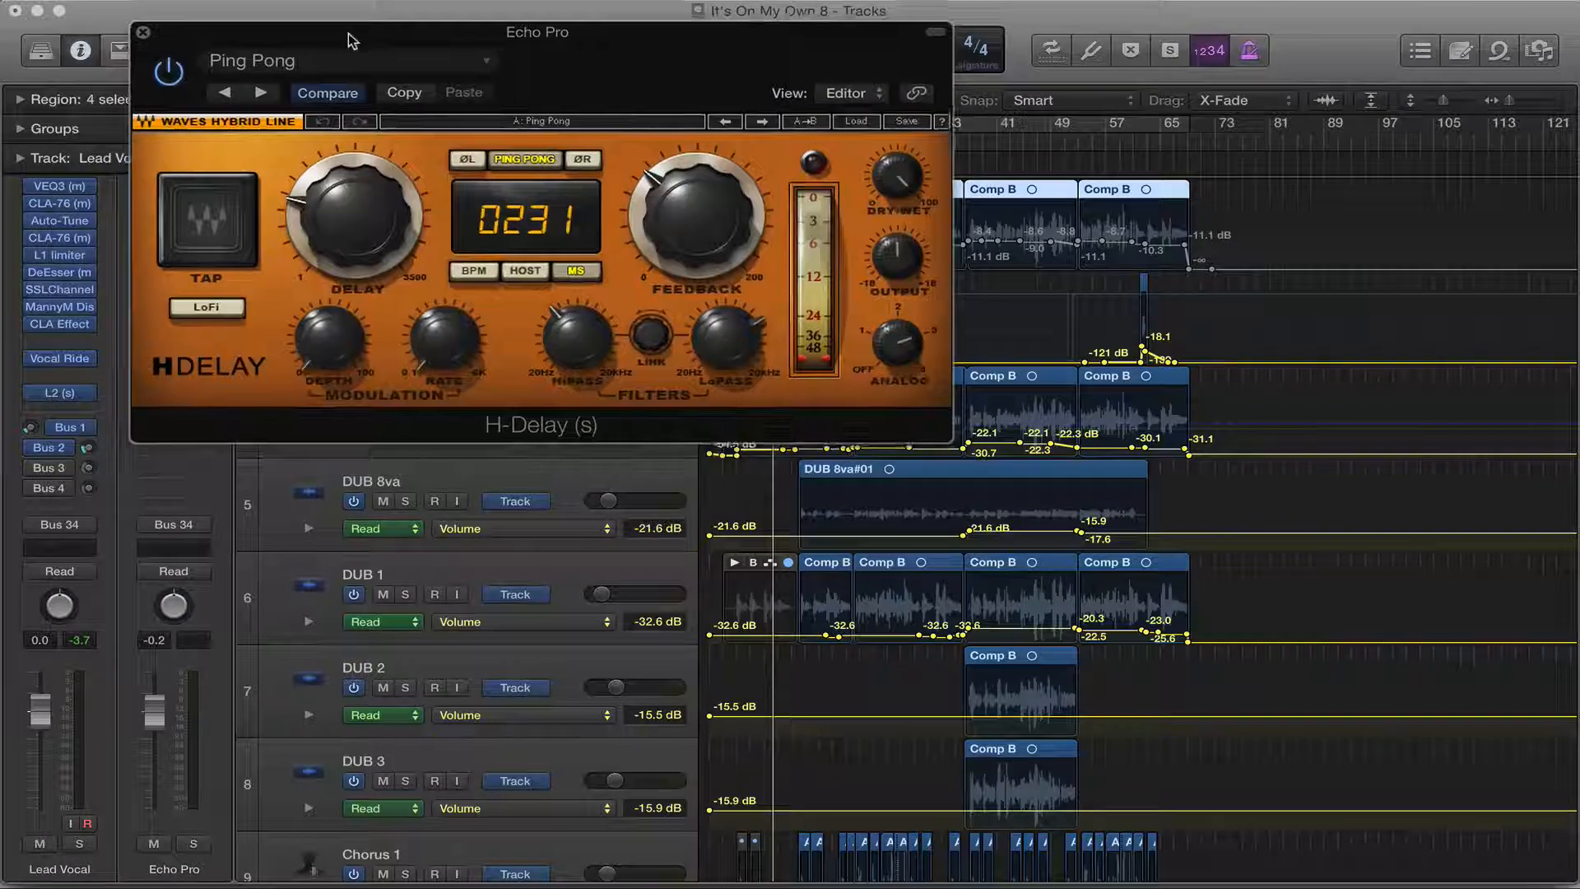
pyautogui.click(144, 36)
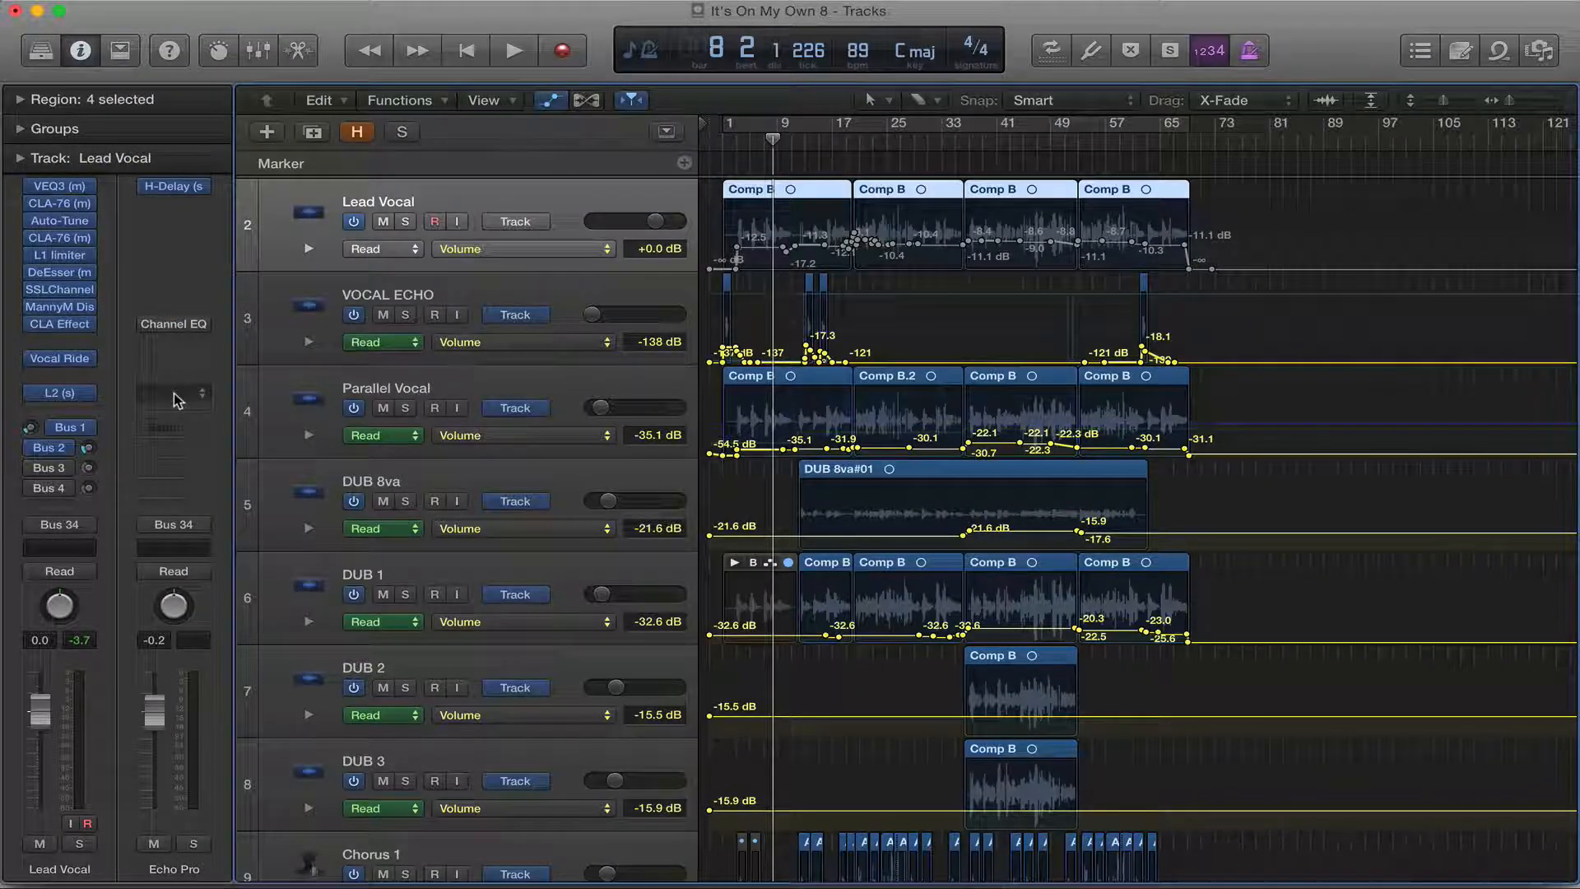
pyautogui.press('space')
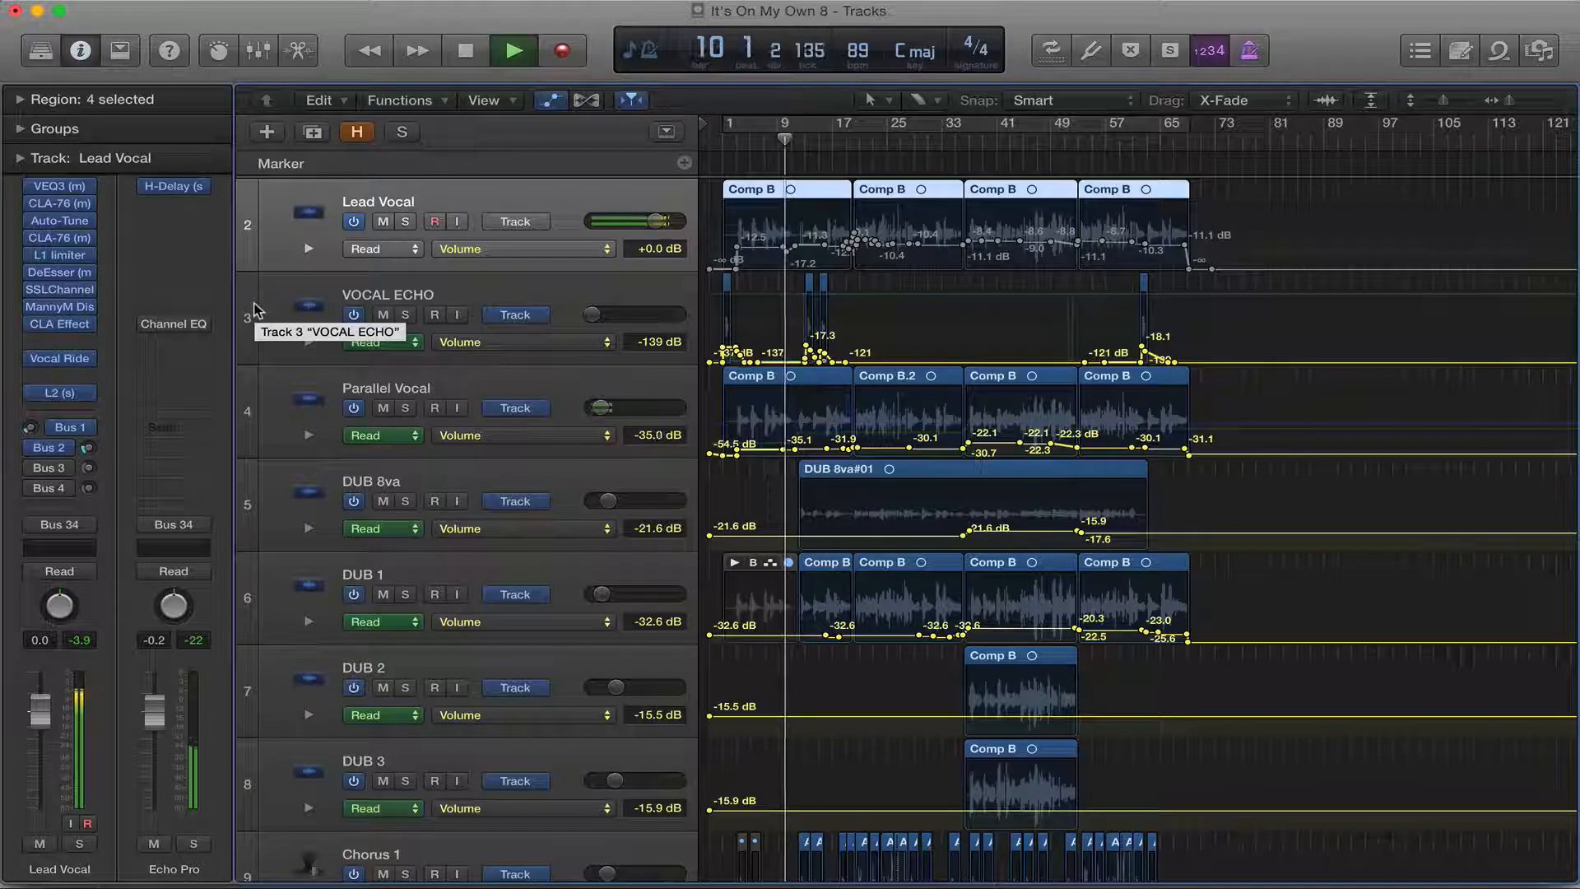
pyautogui.press('space')
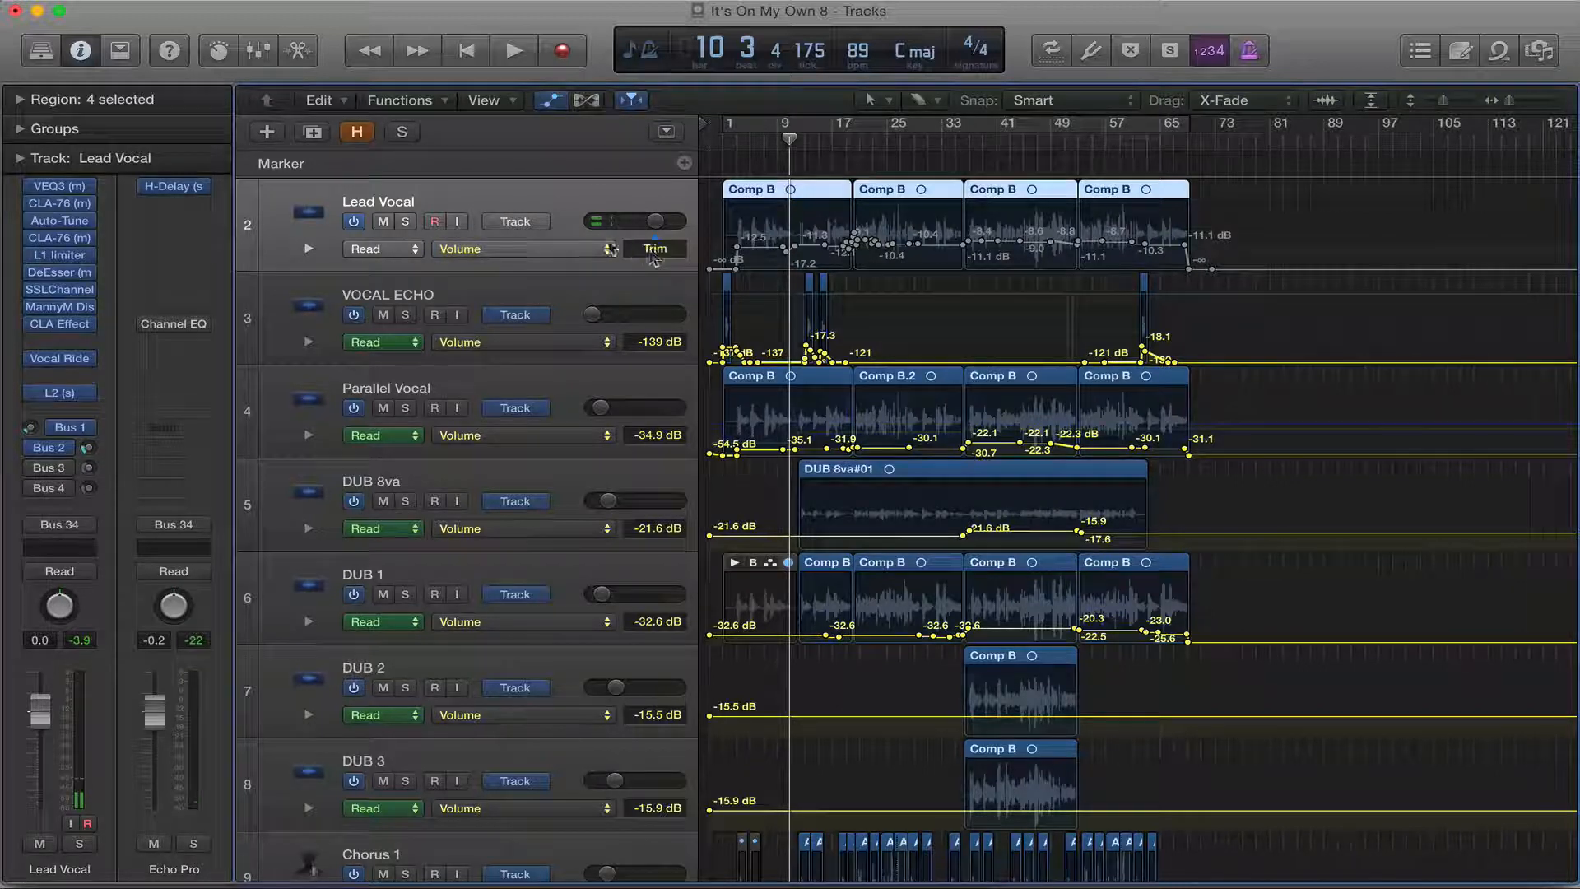
# Step: Play the Lead Vocal from bar 4 with the Bus 2 echo, stop, and briefly review Echo Pro's H-Delay settings
pyautogui.moveTo(444, 260)
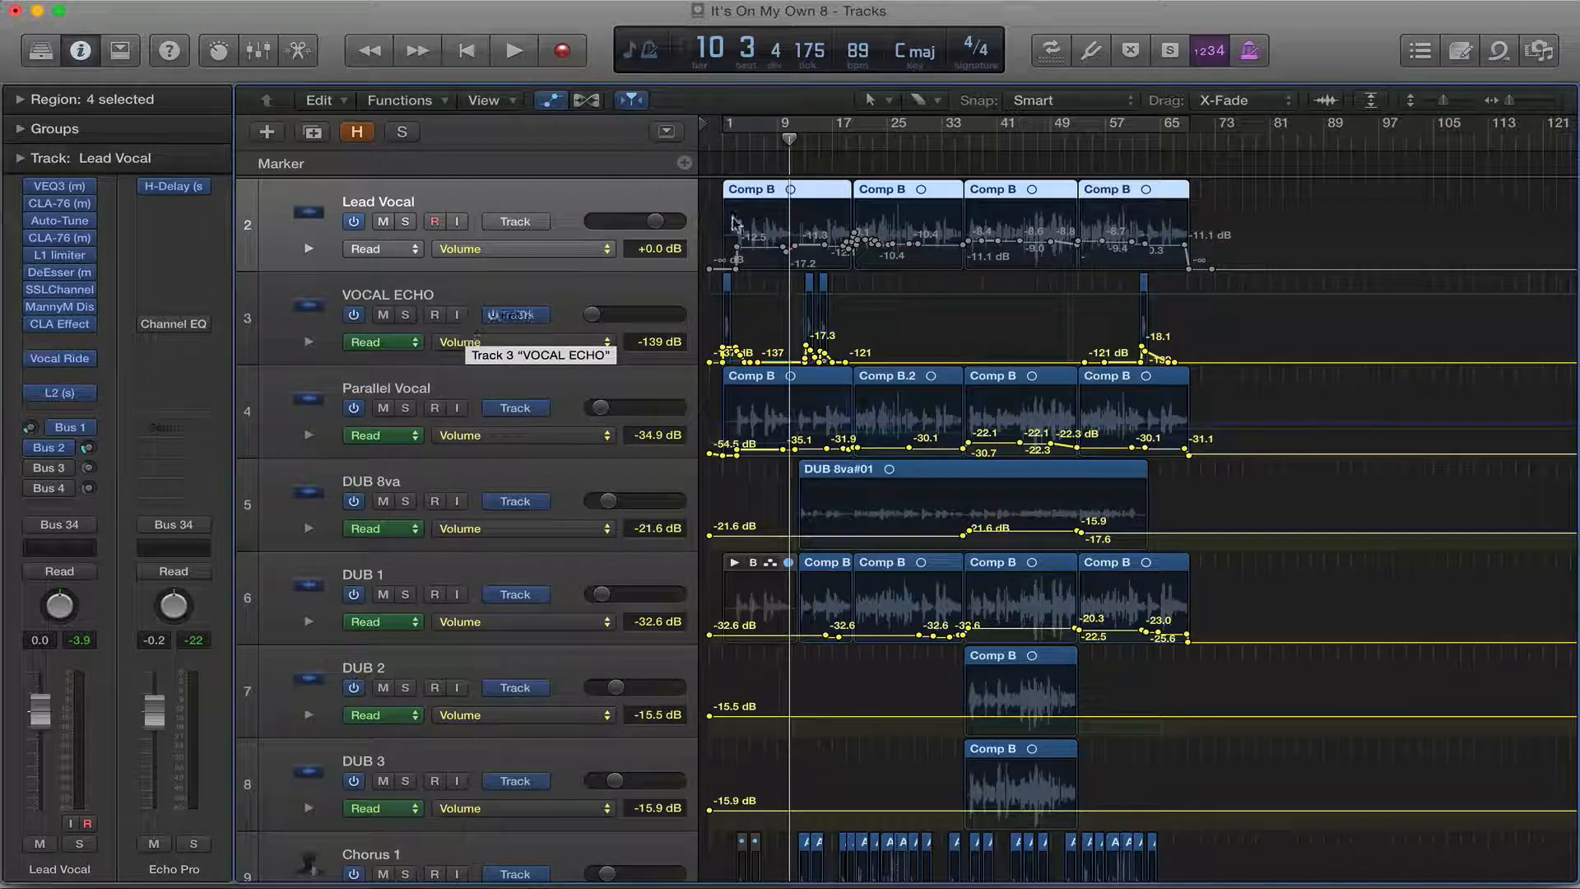
pyautogui.click(744, 152)
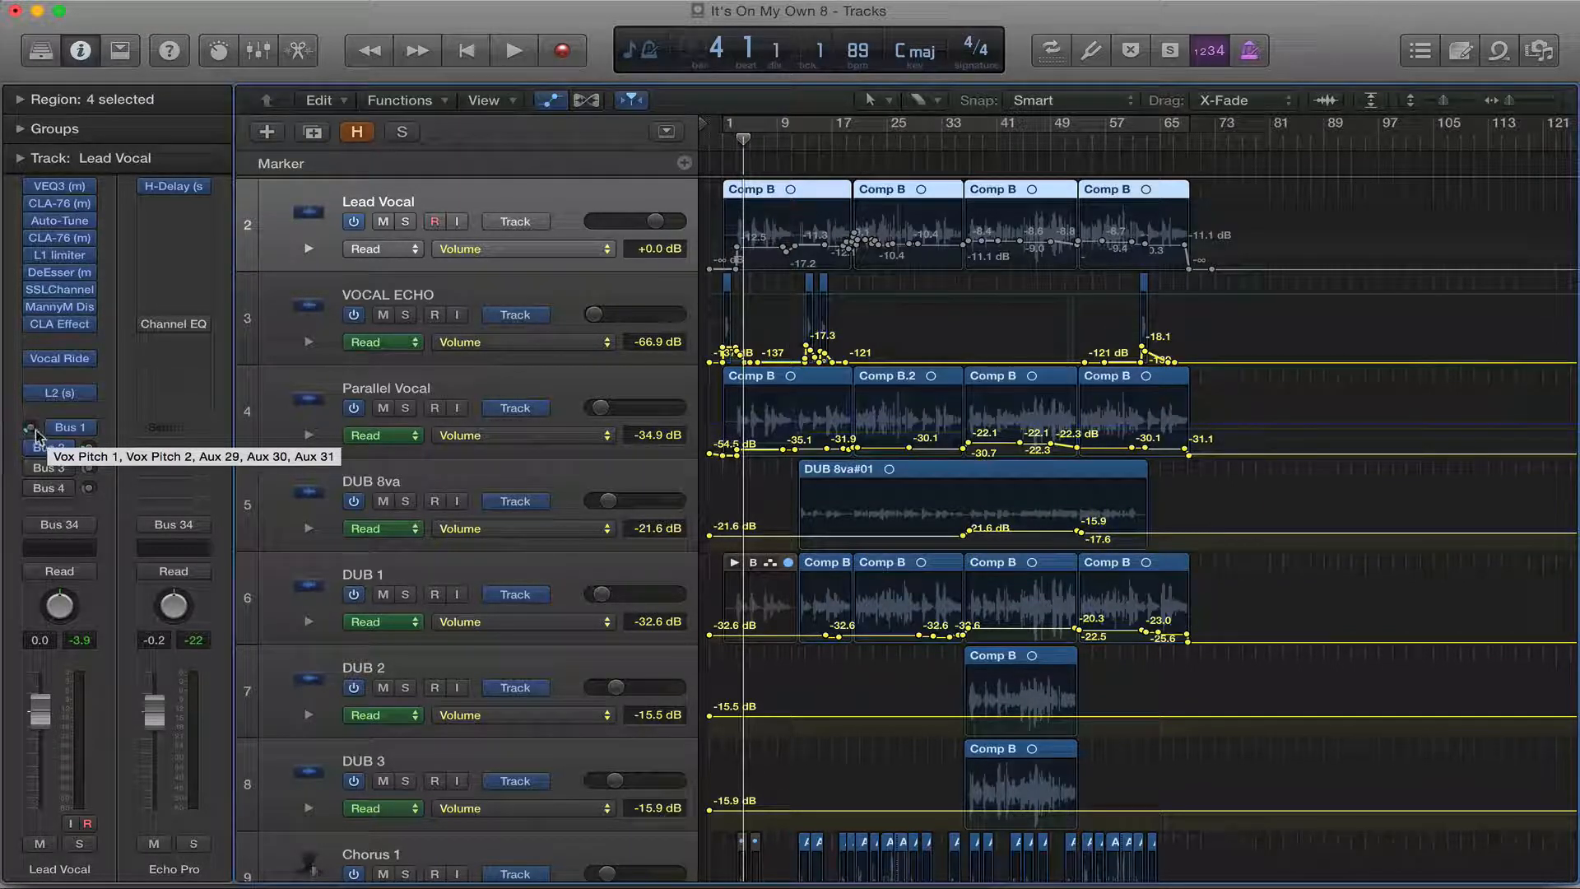
pyautogui.moveTo(47, 434)
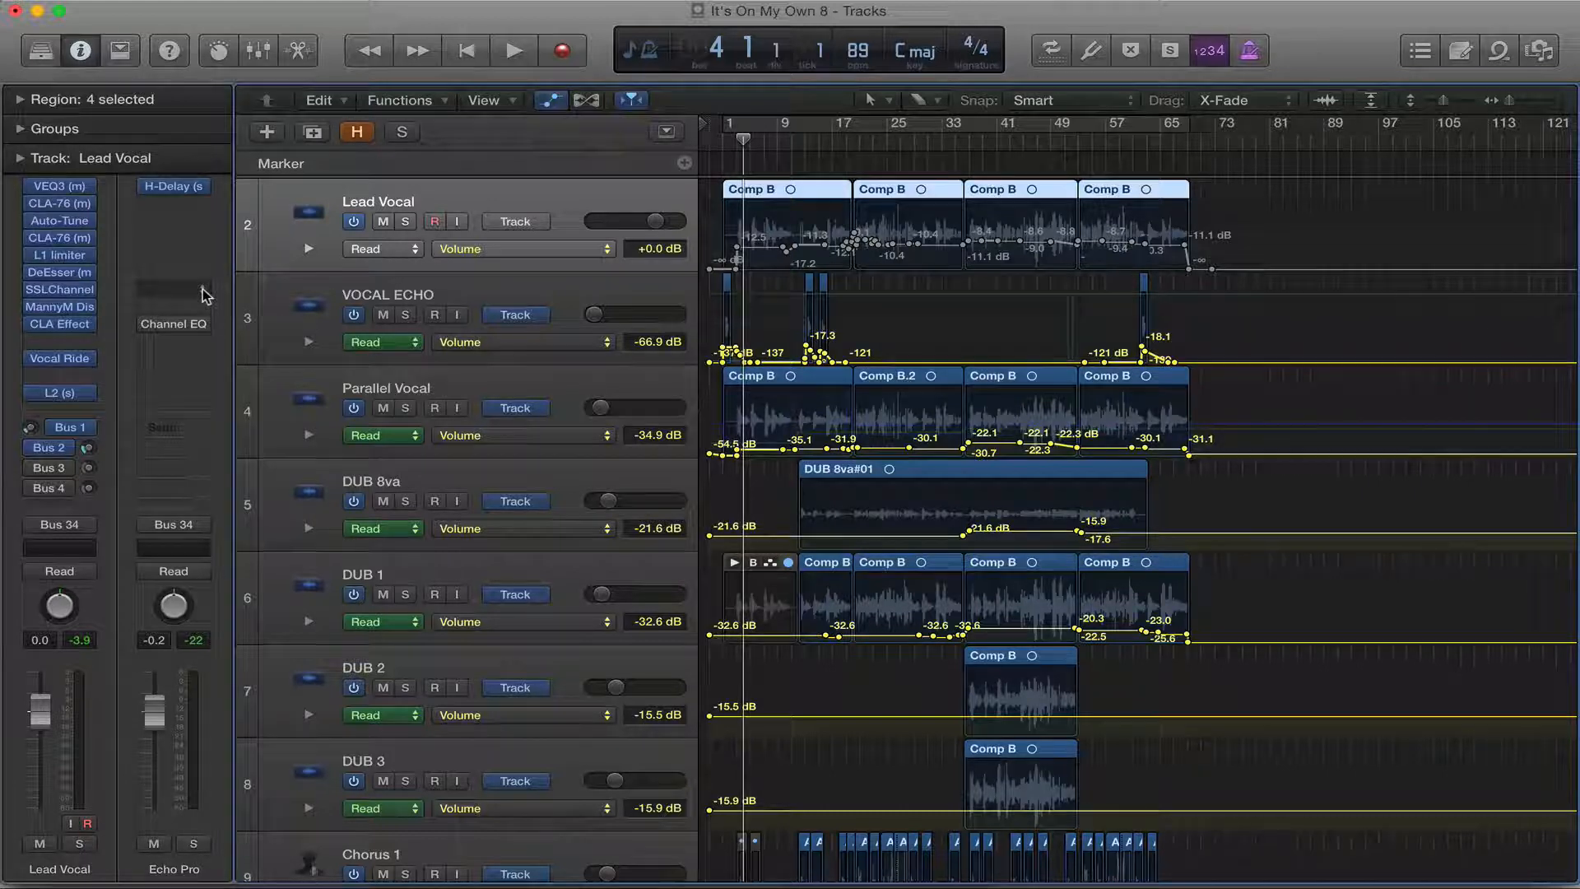
pyautogui.press('space')
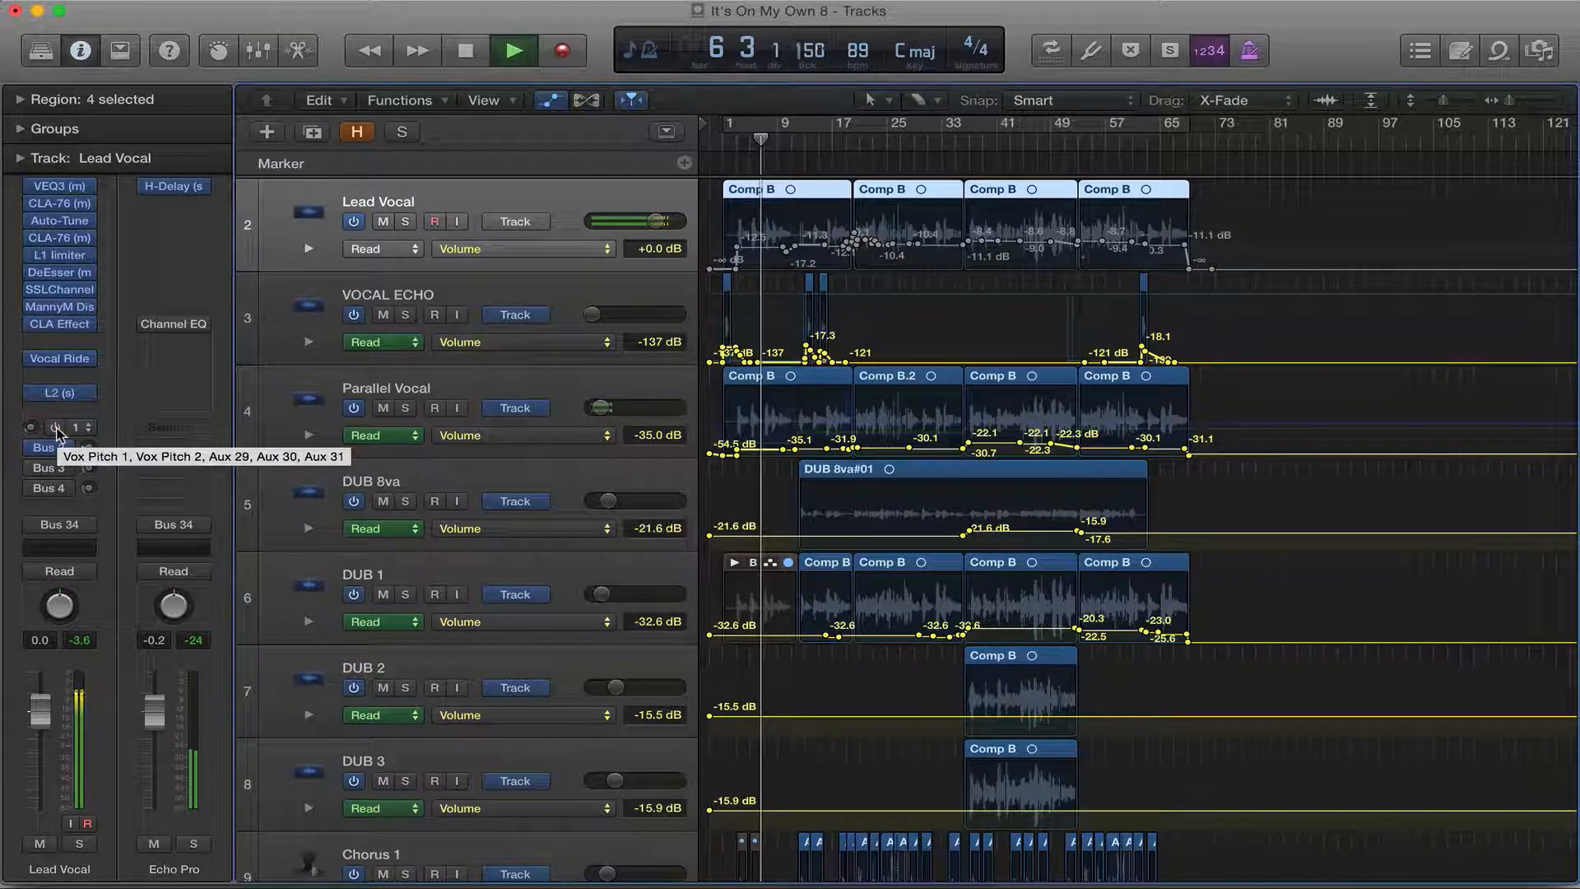
pyautogui.press('space')
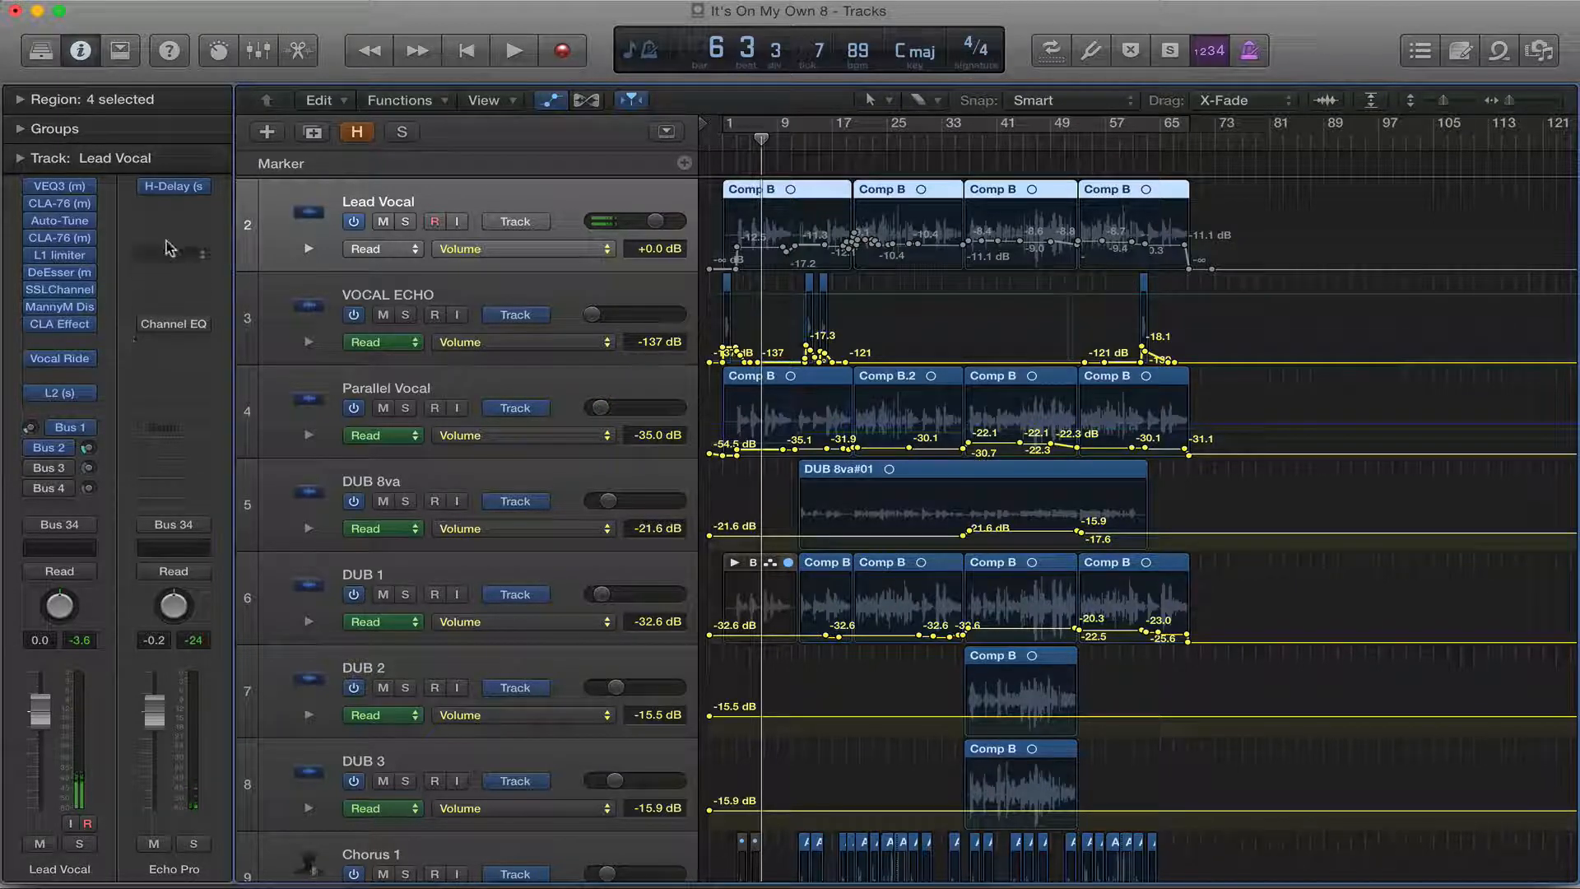
pyautogui.click(173, 186)
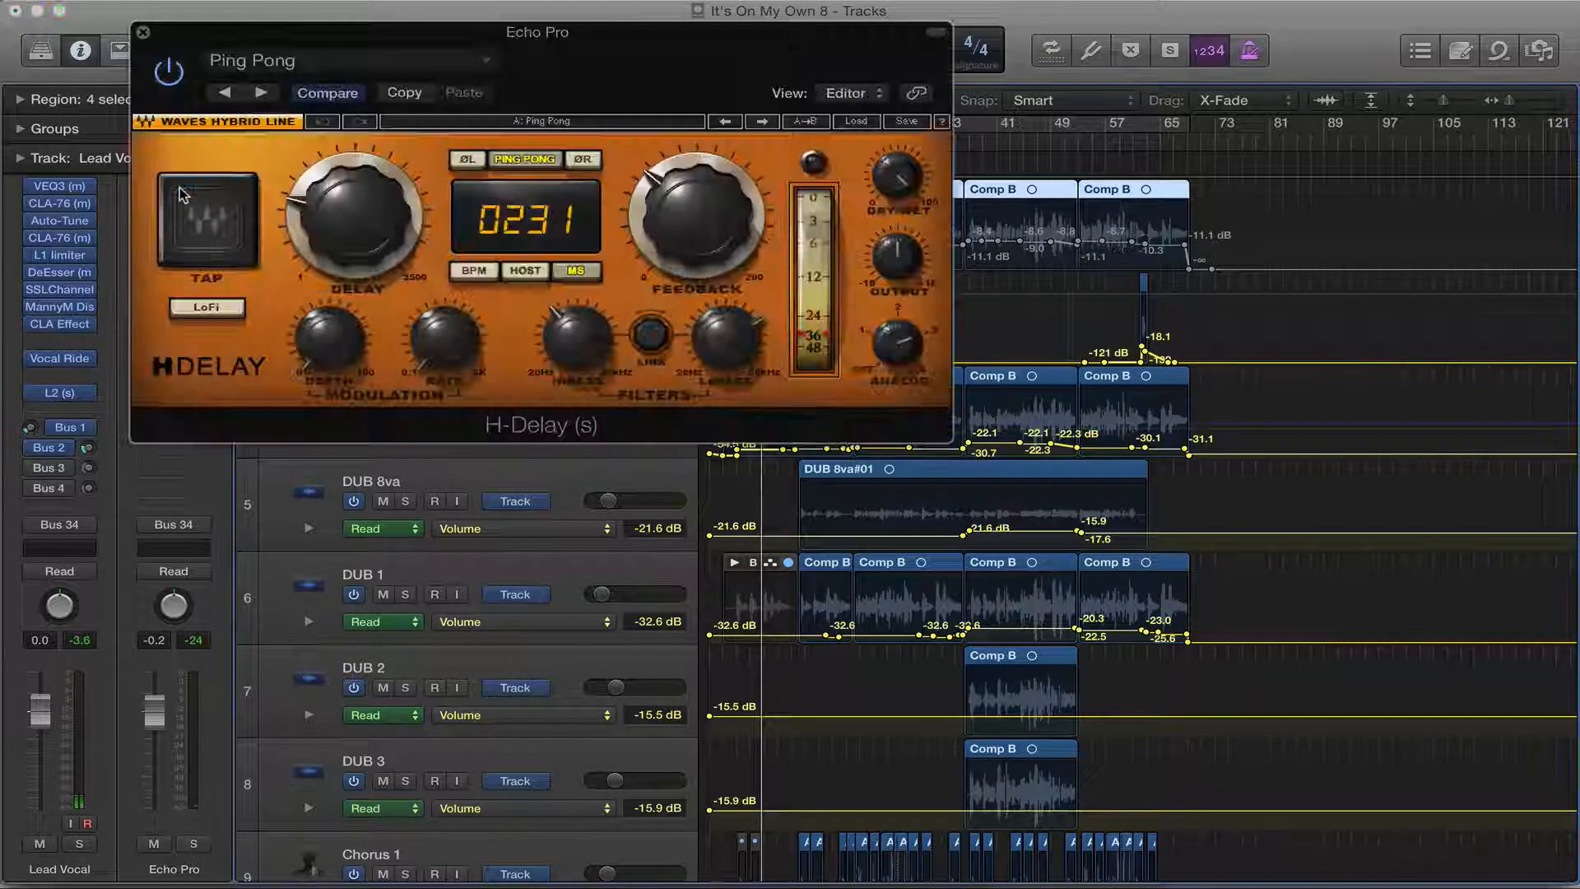
pyautogui.click(143, 32)
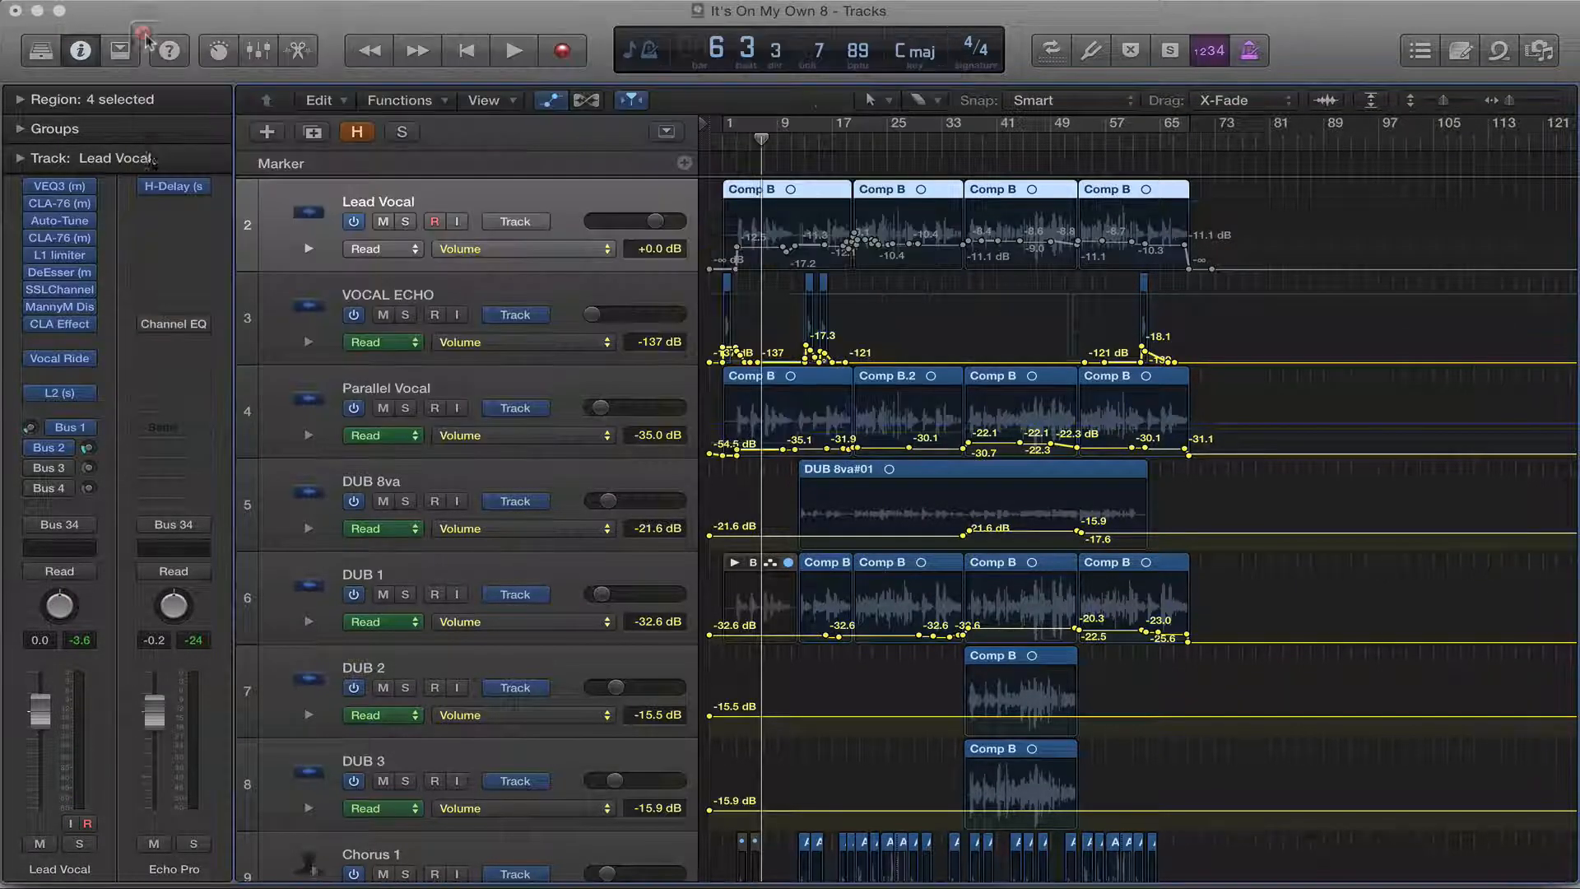
# Step: Switch on the Lead Vocal's Bus 3 send, view Vox Verb's Space Designer with 0.5s Bright Vocals, and play a passage with the reverb
pyautogui.click(32, 469)
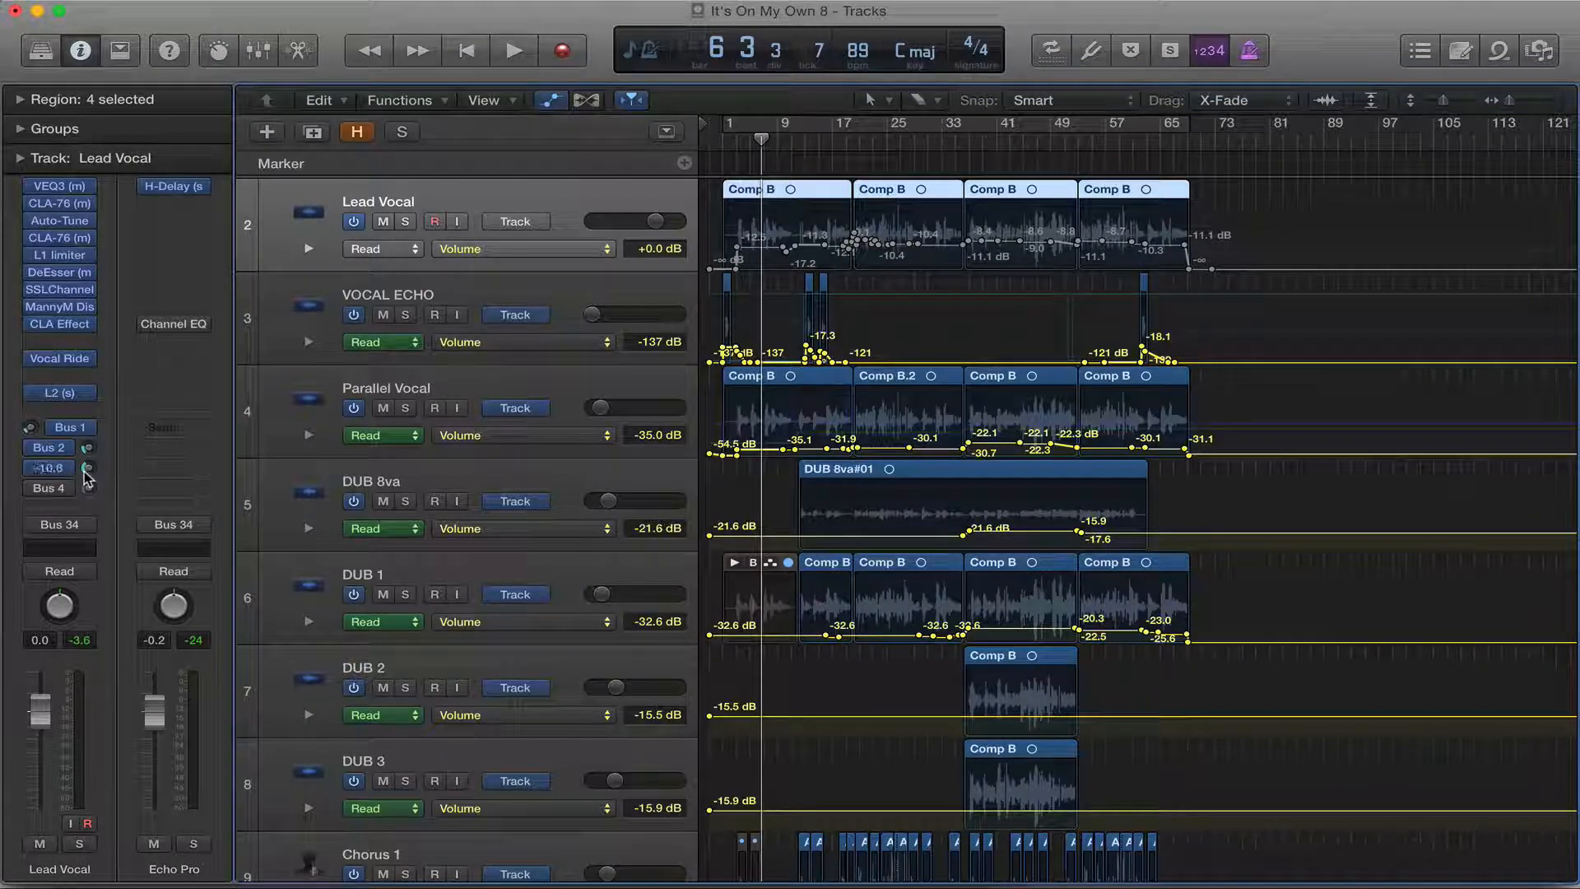
pyautogui.click(85, 469)
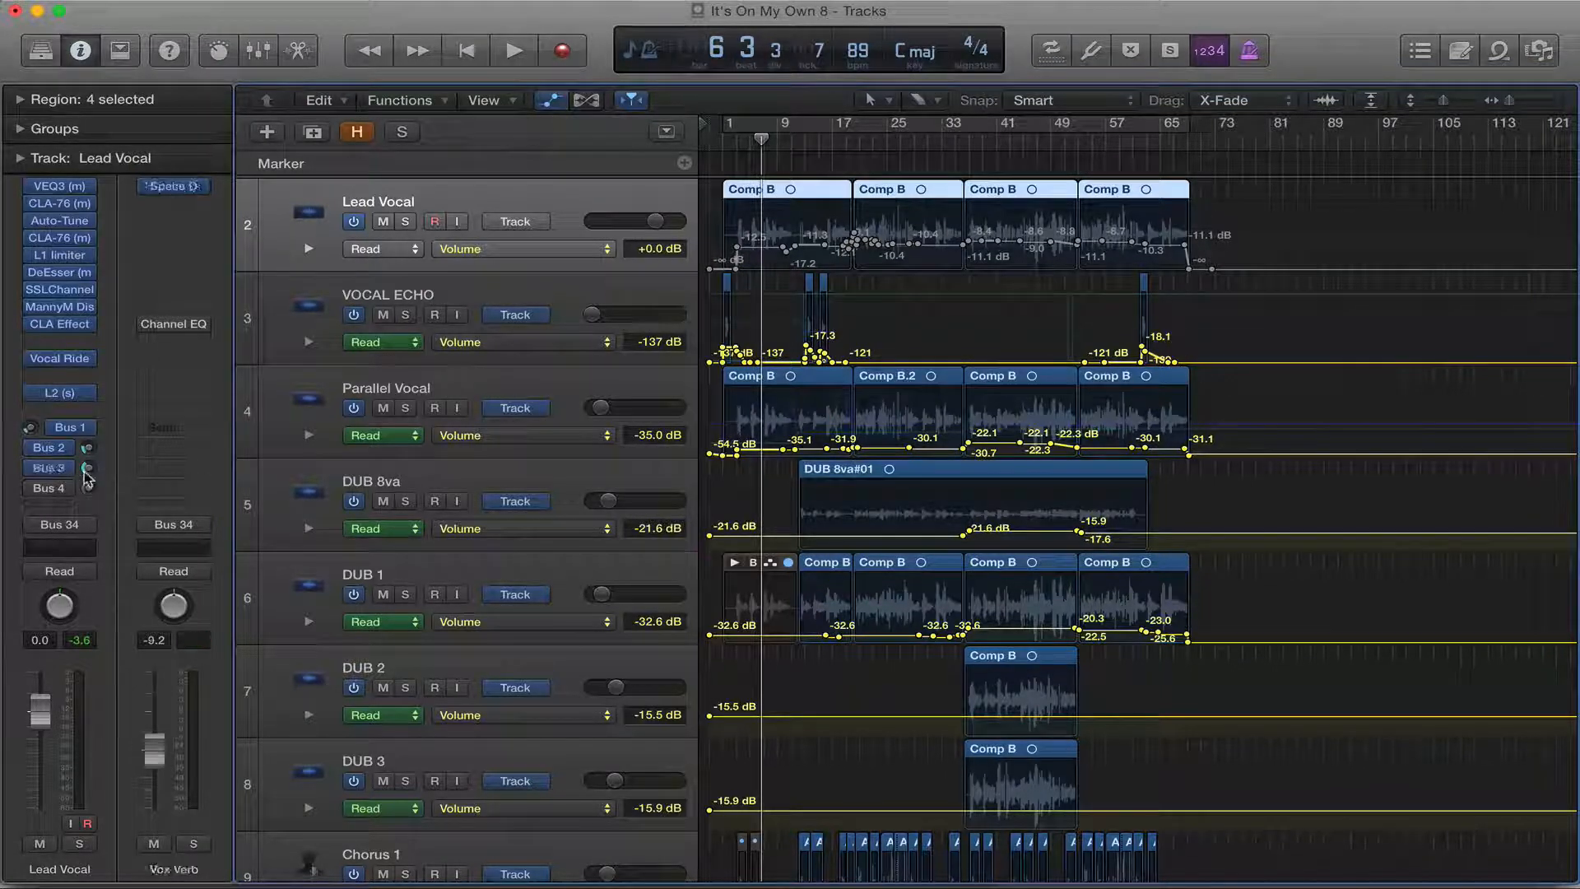
pyautogui.click(175, 186)
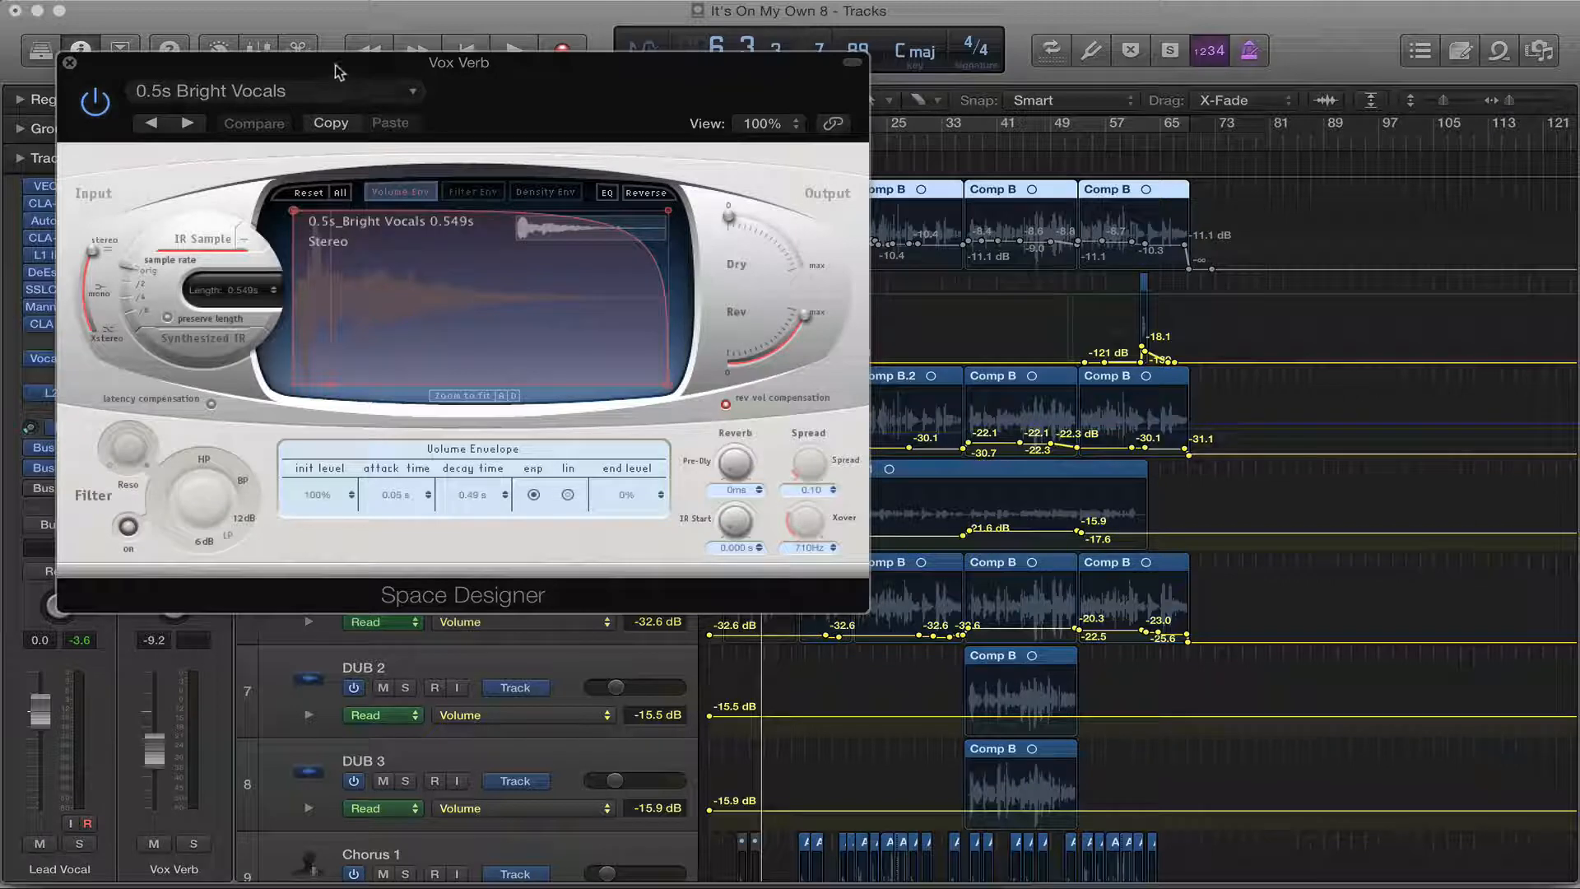
pyautogui.moveTo(344, 63); pyautogui.dragTo(350, 59)
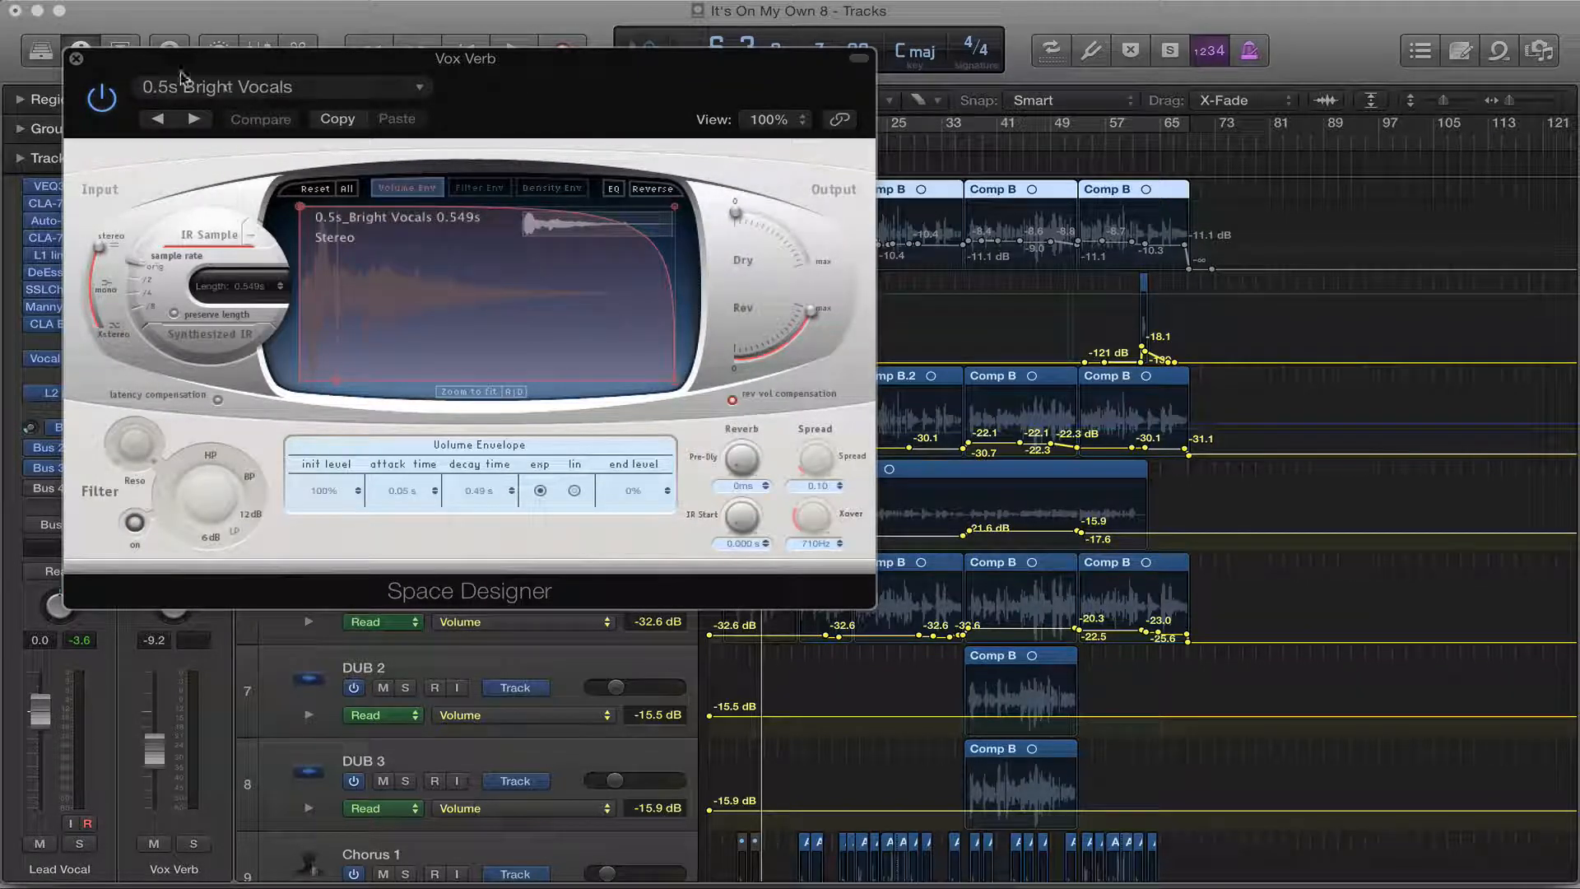
pyautogui.click(77, 59)
pyautogui.press('space')
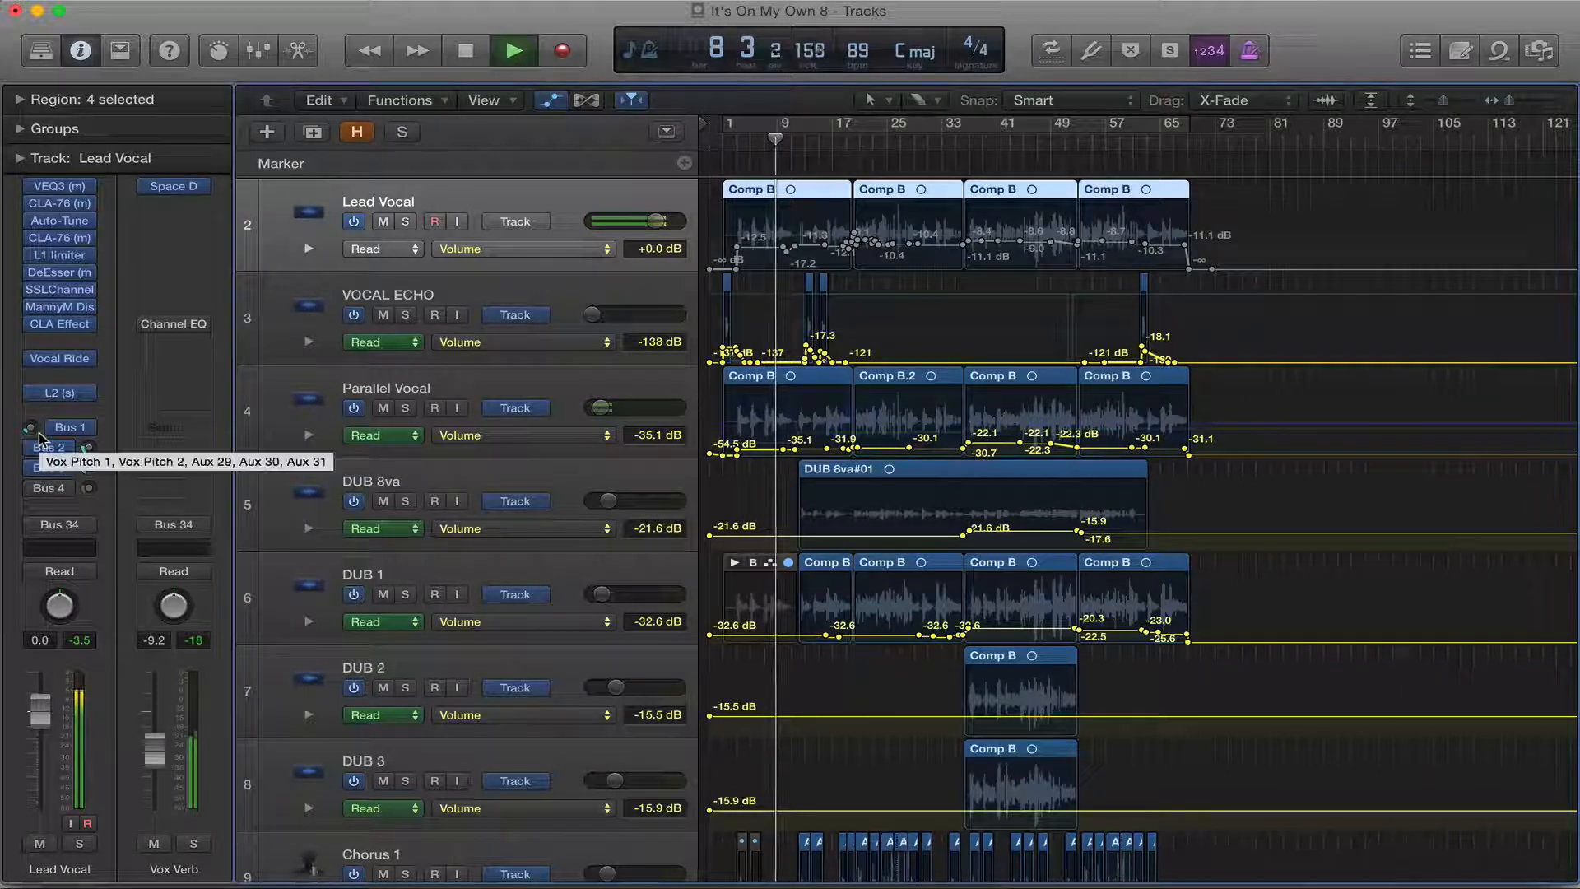
pyautogui.press('space')
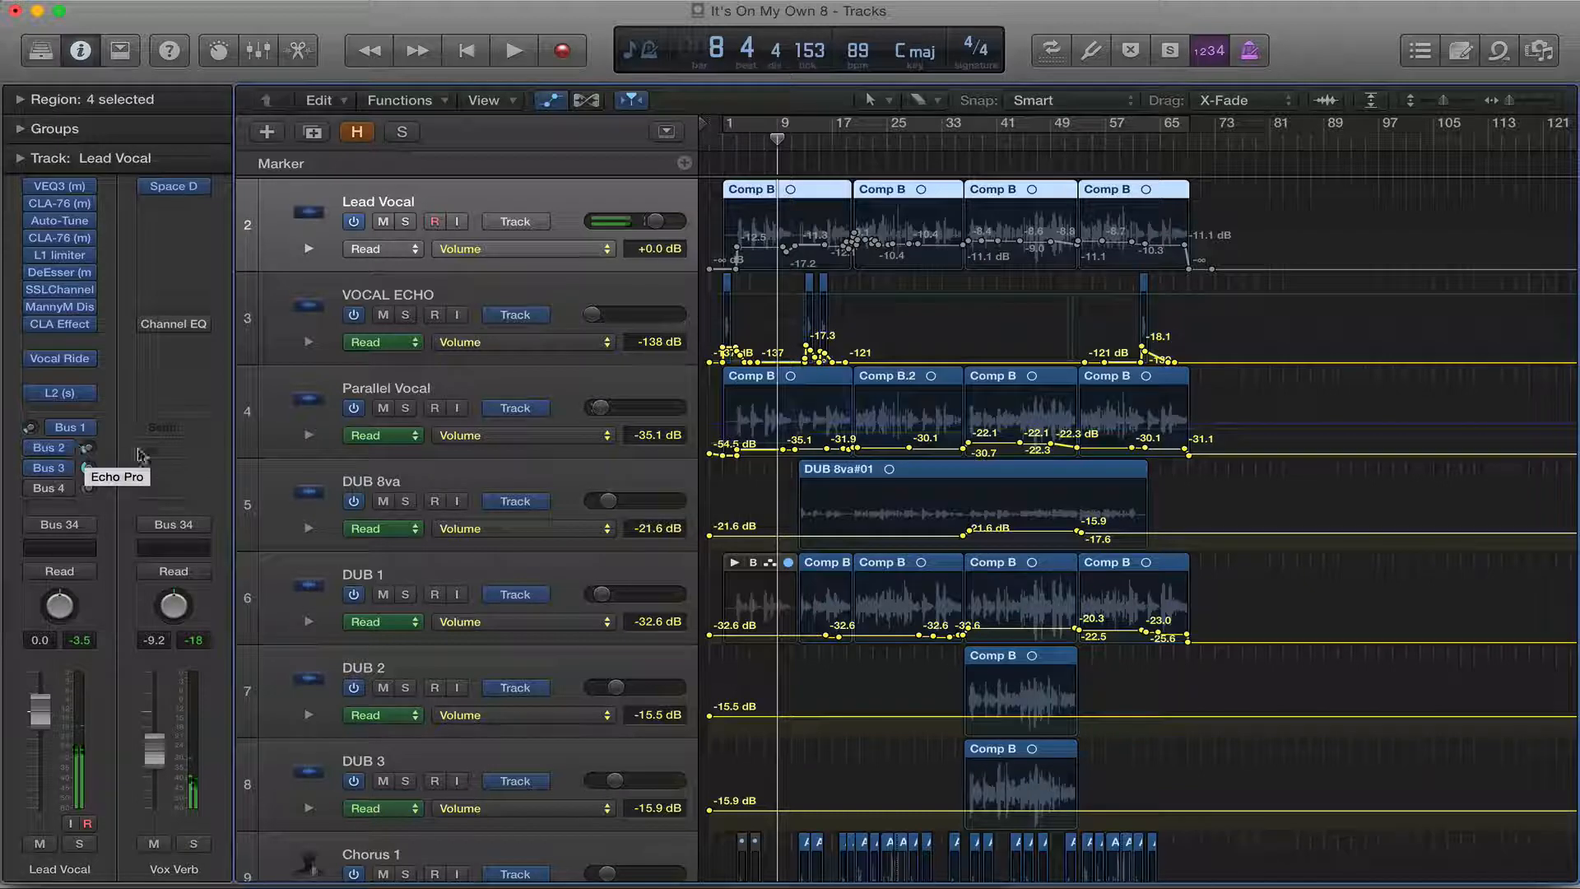
# Step: Switch off the Lead Vocal's Bus 2 send and play from bar 6, turning the Bus 3 send up to -9.4 to exaggerate the reverb, and stop
pyautogui.click(32, 449)
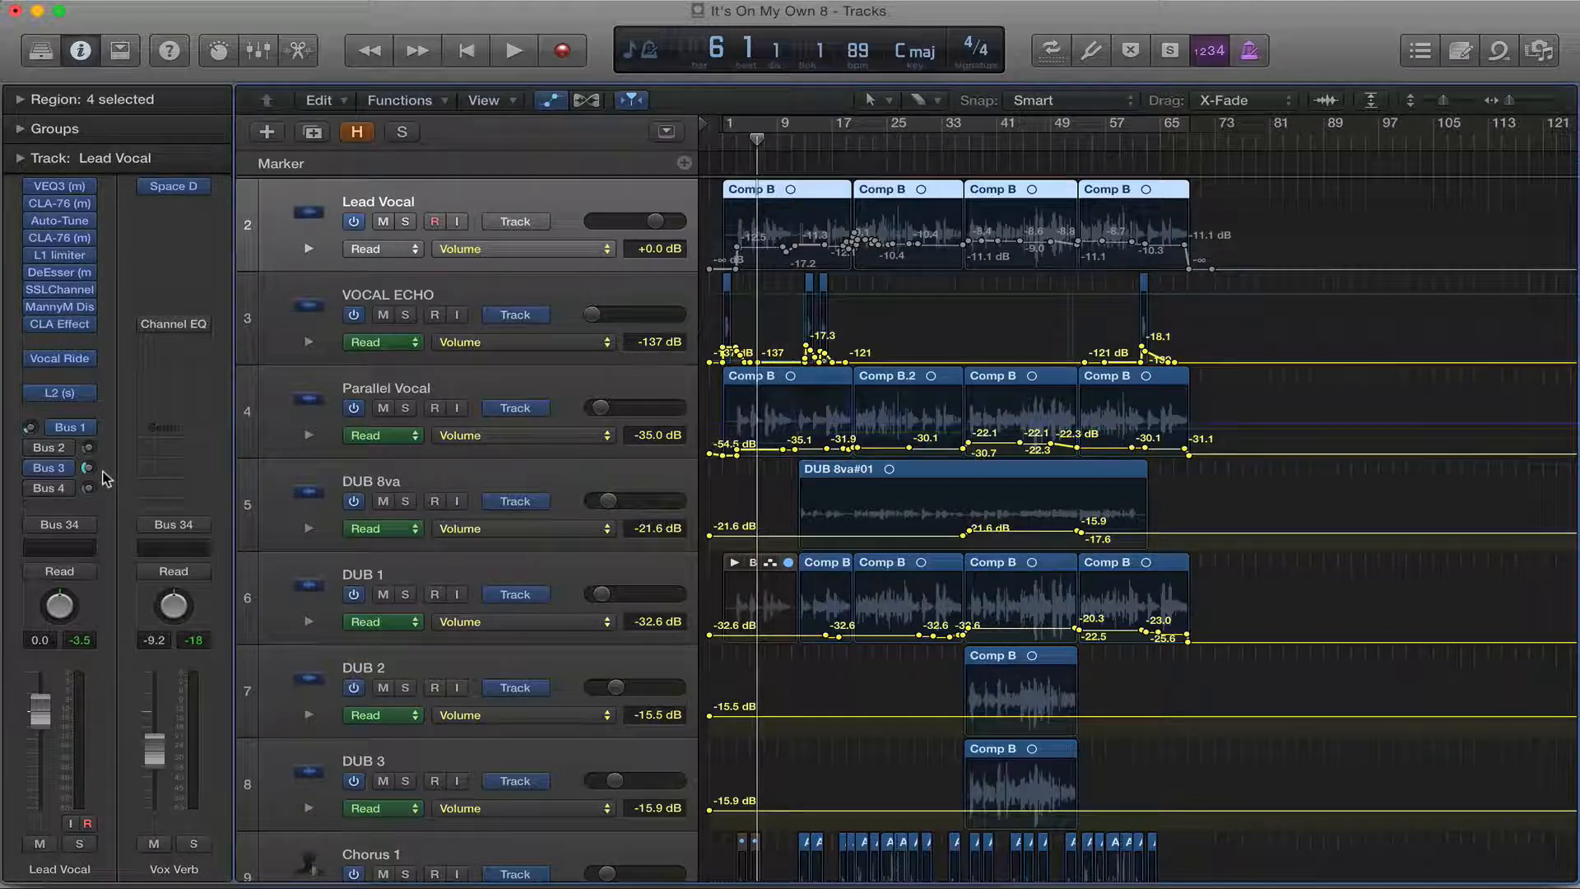
pyautogui.press('space')
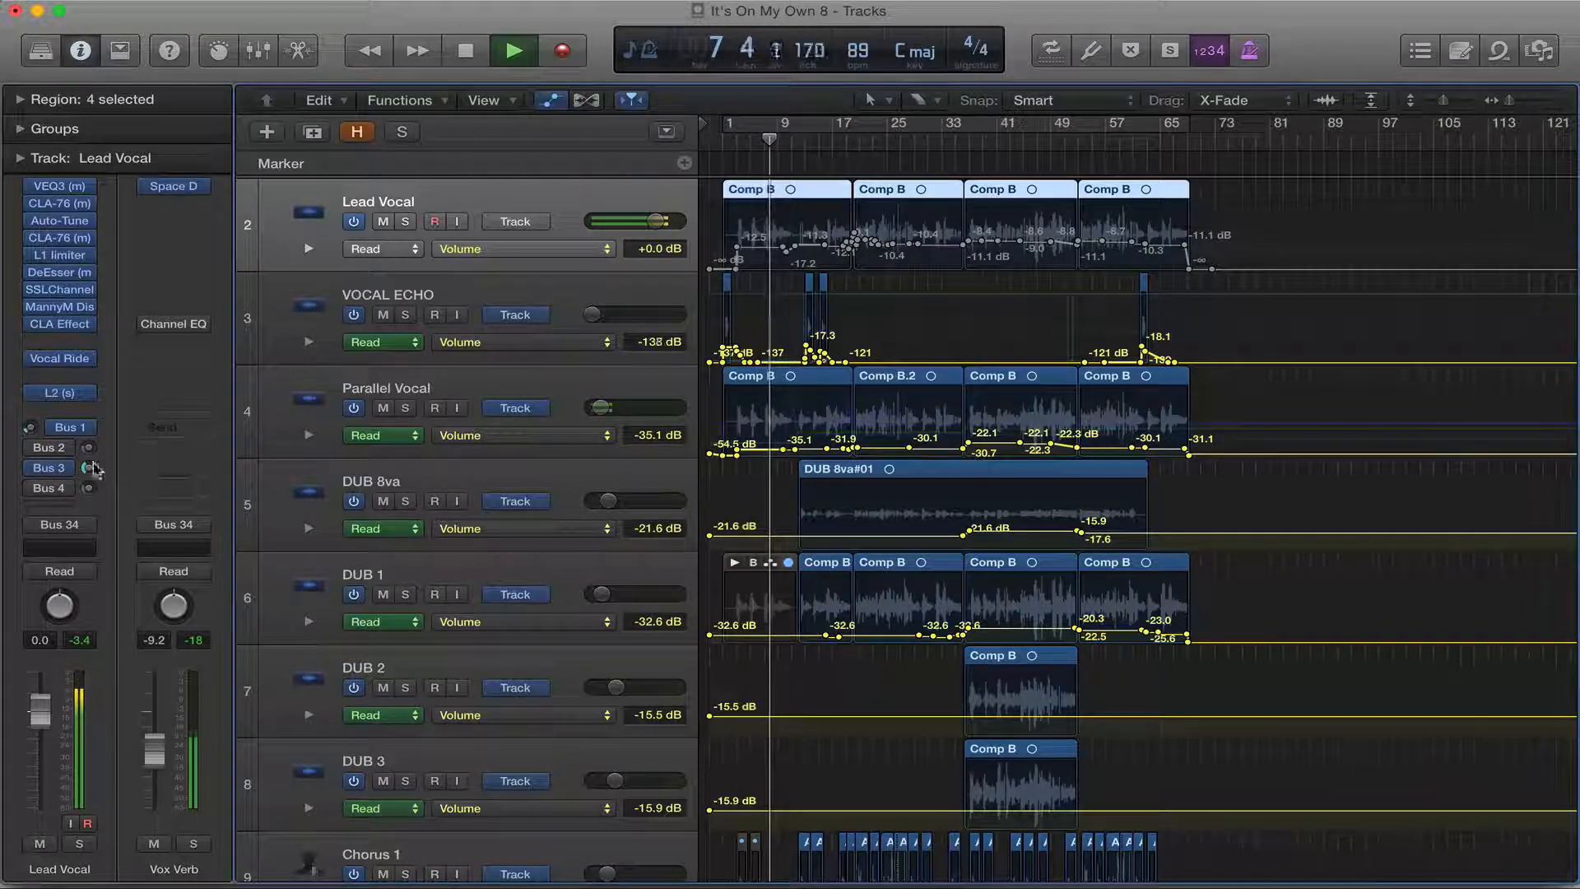
pyautogui.moveTo(90, 466)
pyautogui.mouseDown()
pyautogui.moveTo(91, 443)
pyautogui.moveTo(91, 465)
pyautogui.mouseUp()
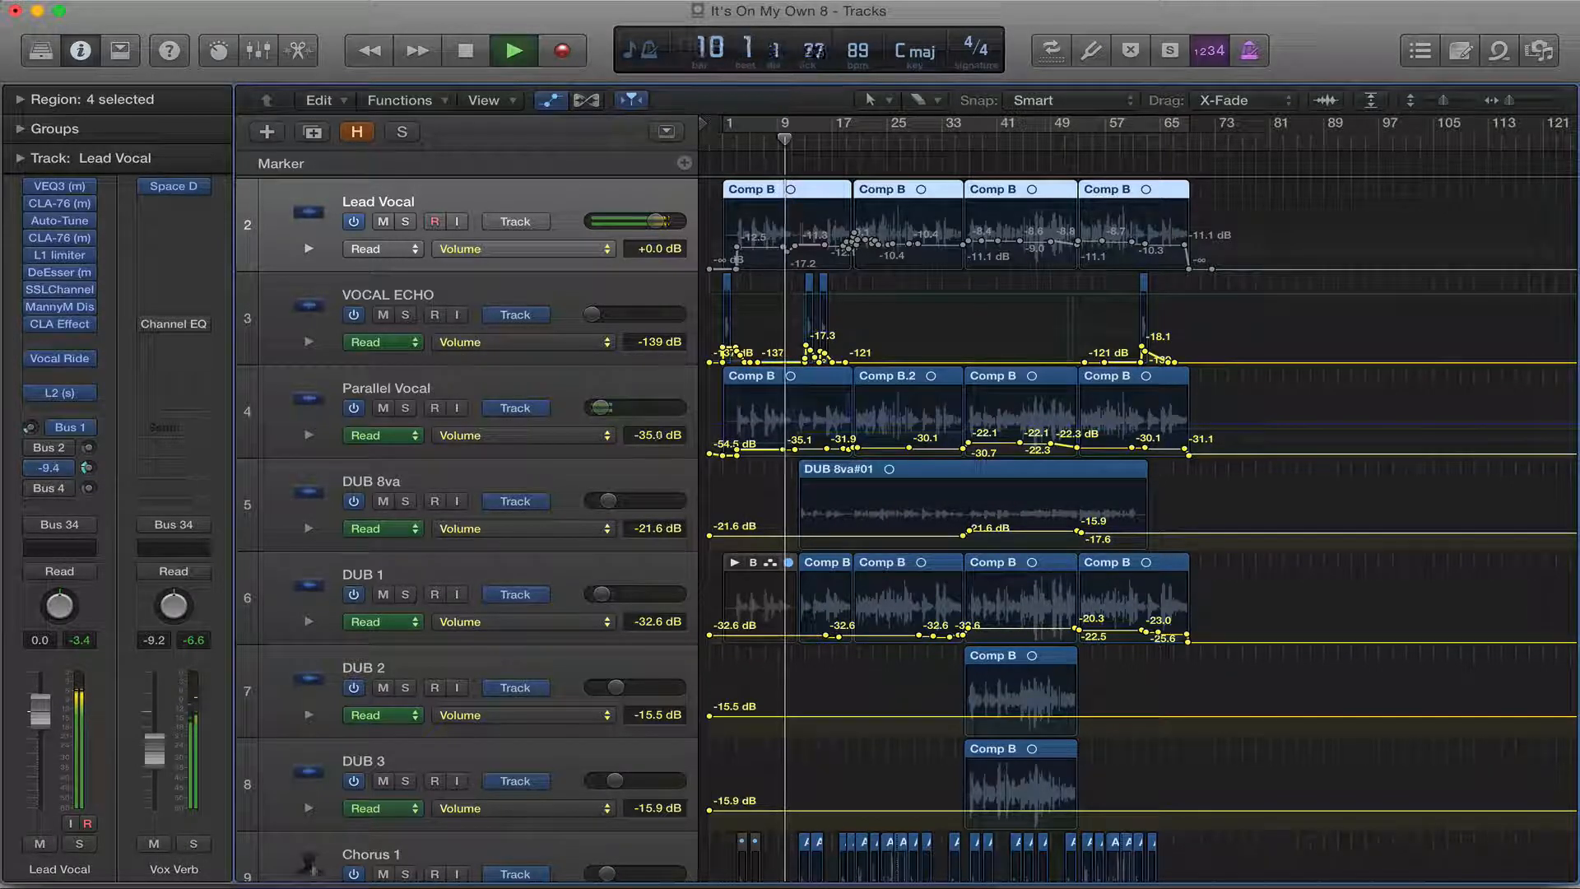
pyautogui.press('space')
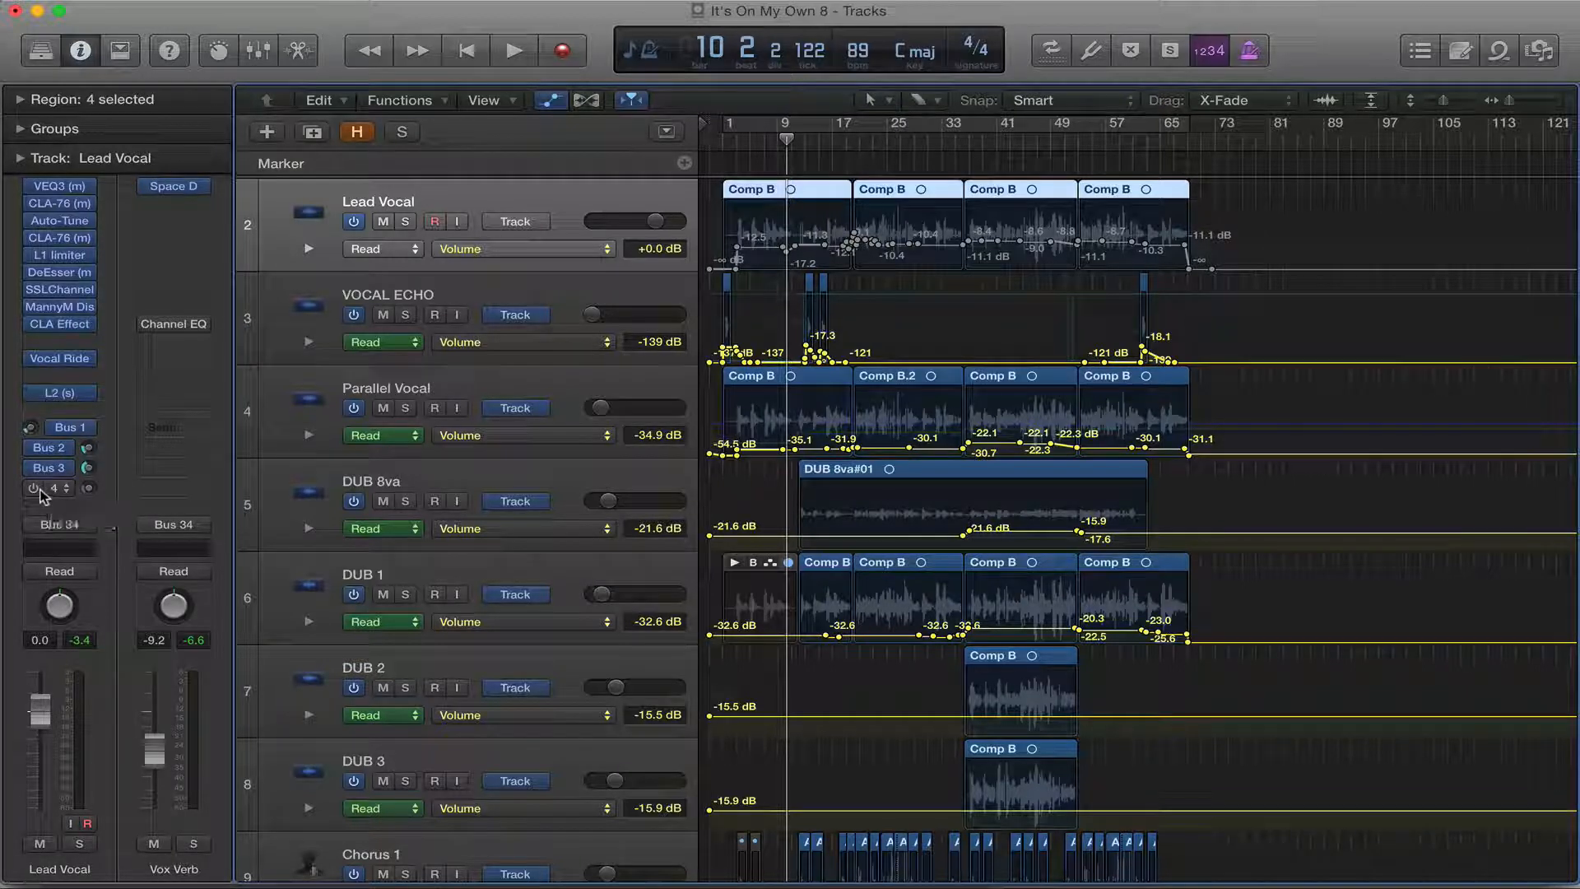
# Step: Switch on the Lead Vocal's Bus 4 send and view the EchoBoy settings on Vox Echo
pyautogui.click(85, 488)
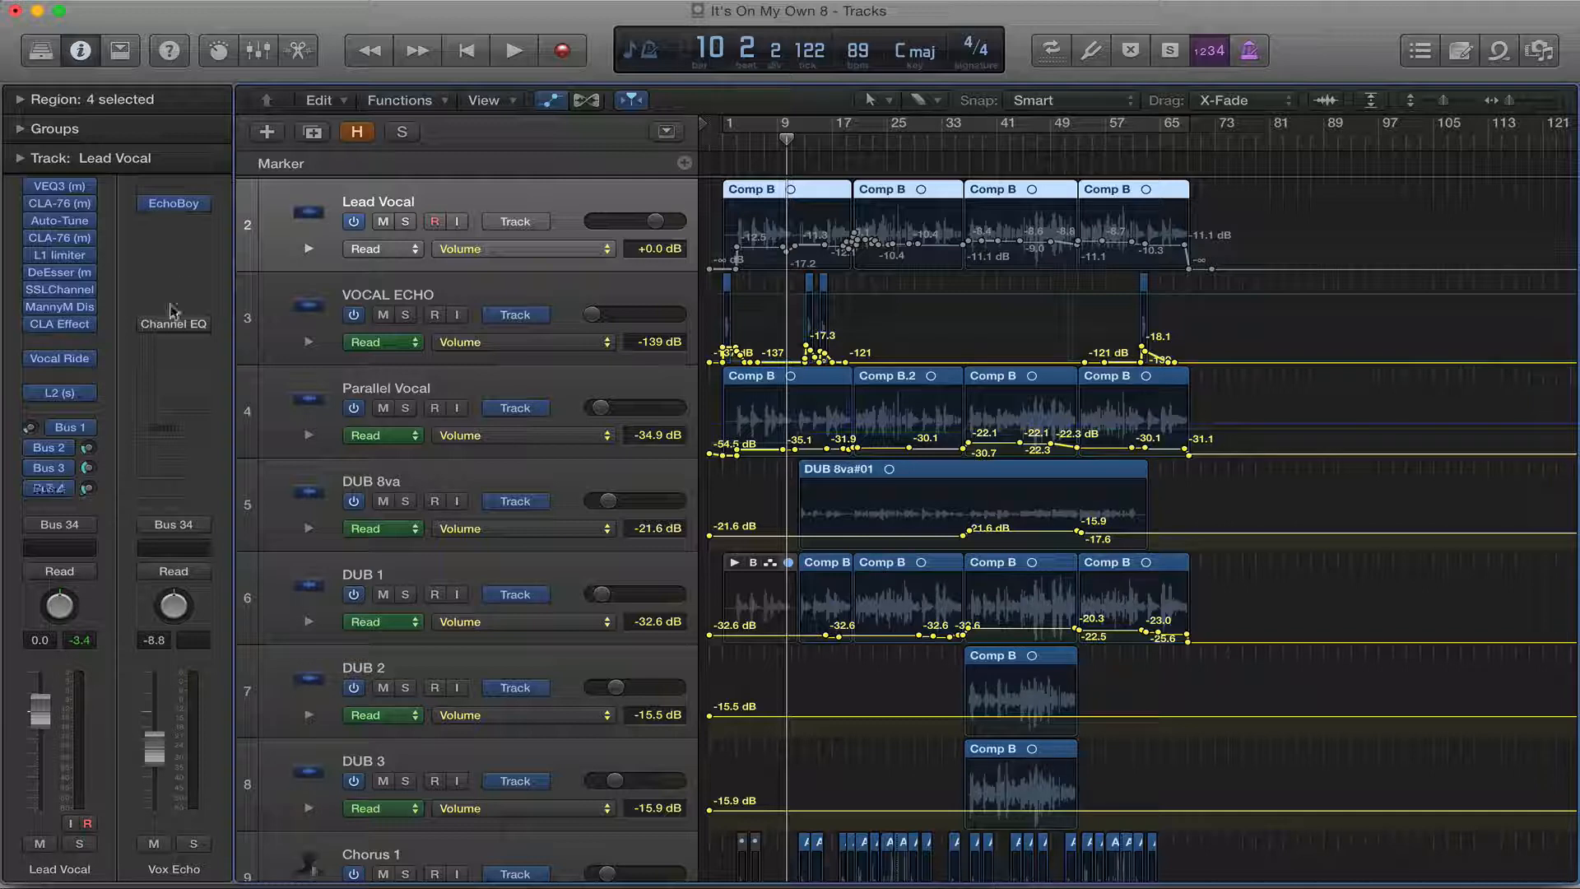
pyautogui.click(171, 205)
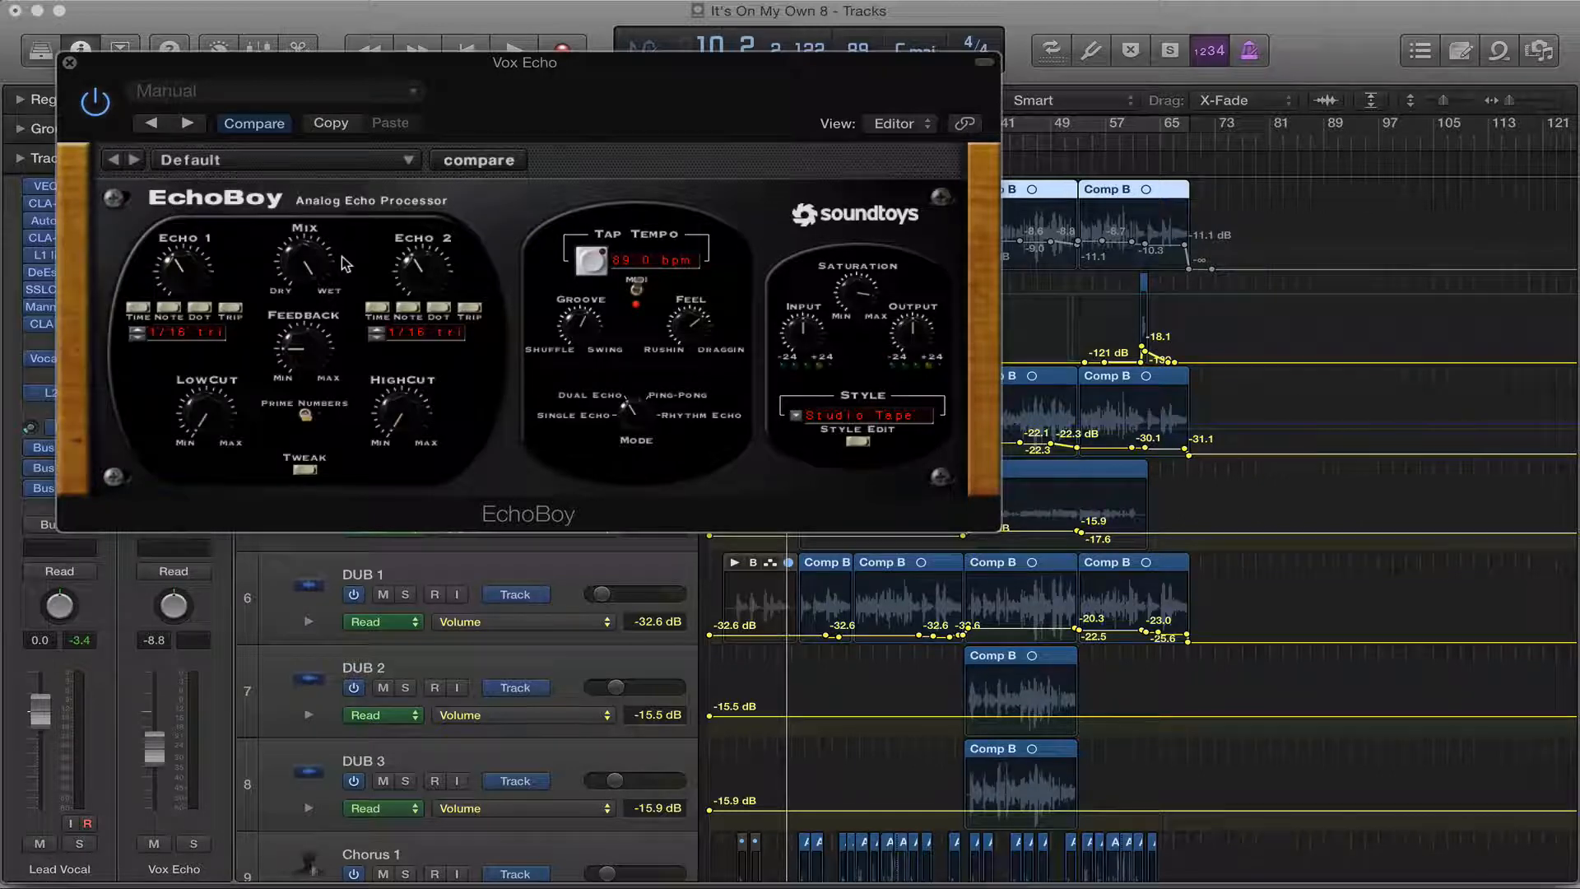
pyautogui.click(70, 64)
# Step: Play the Lead Vocal with only the Bus 1 and Bus 4 sends active, turning Bus 4 far up to exaggerate the echo, and stop
pyautogui.press('space')
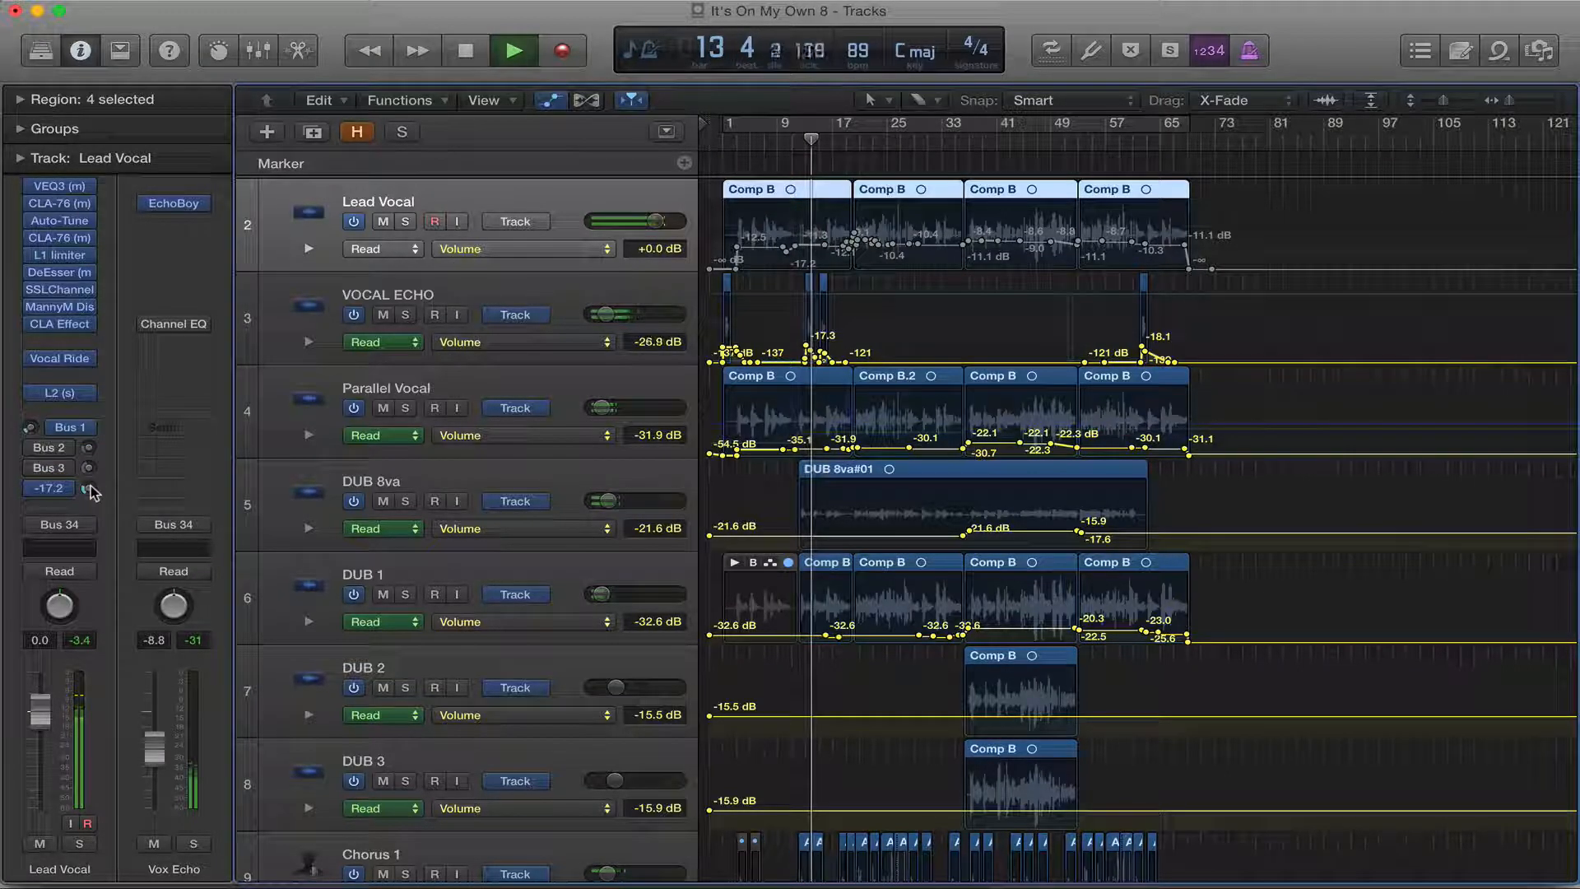
pyautogui.moveTo(88, 488); pyautogui.dragTo(122, 361)
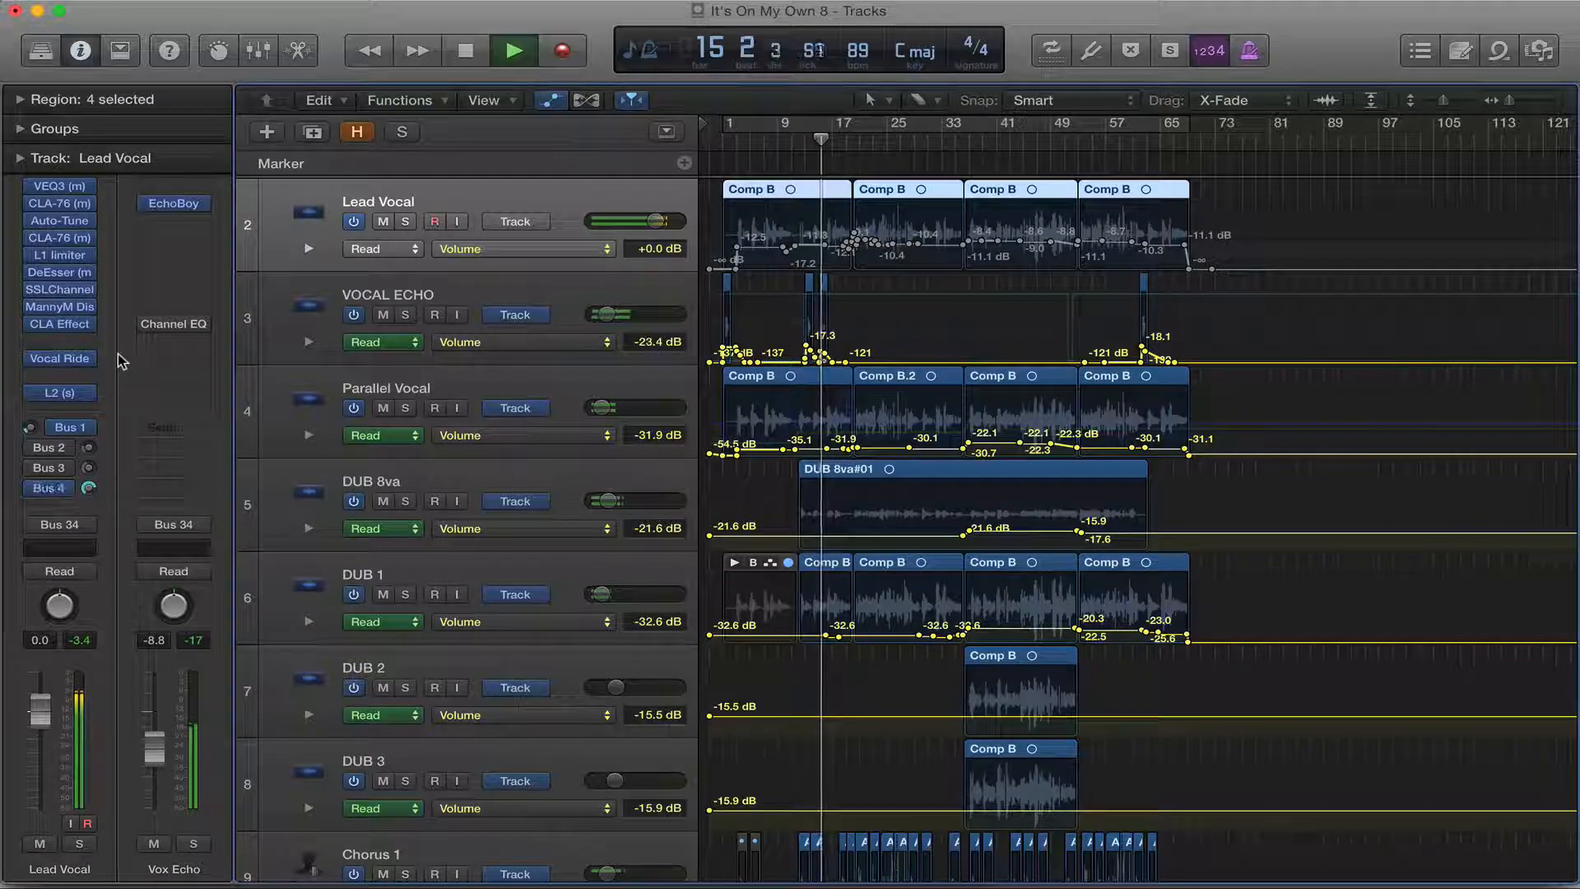
pyautogui.press('space')
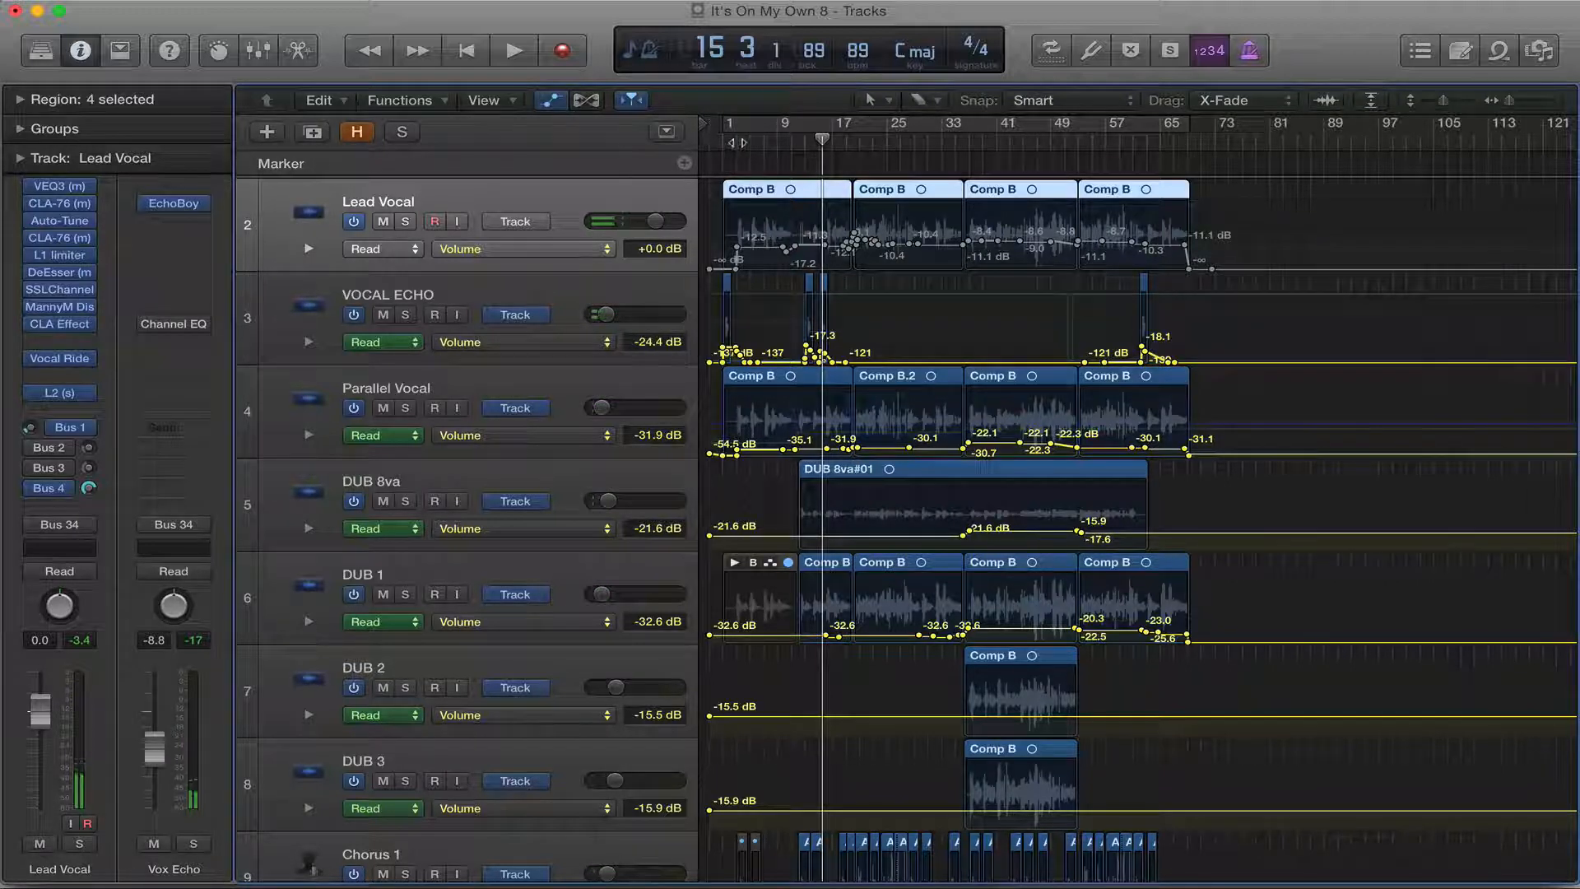
# Step: Play the Lead Vocal from near the song's start with all four sends active, and stop after the passage
pyautogui.click(741, 143)
pyautogui.press('space')
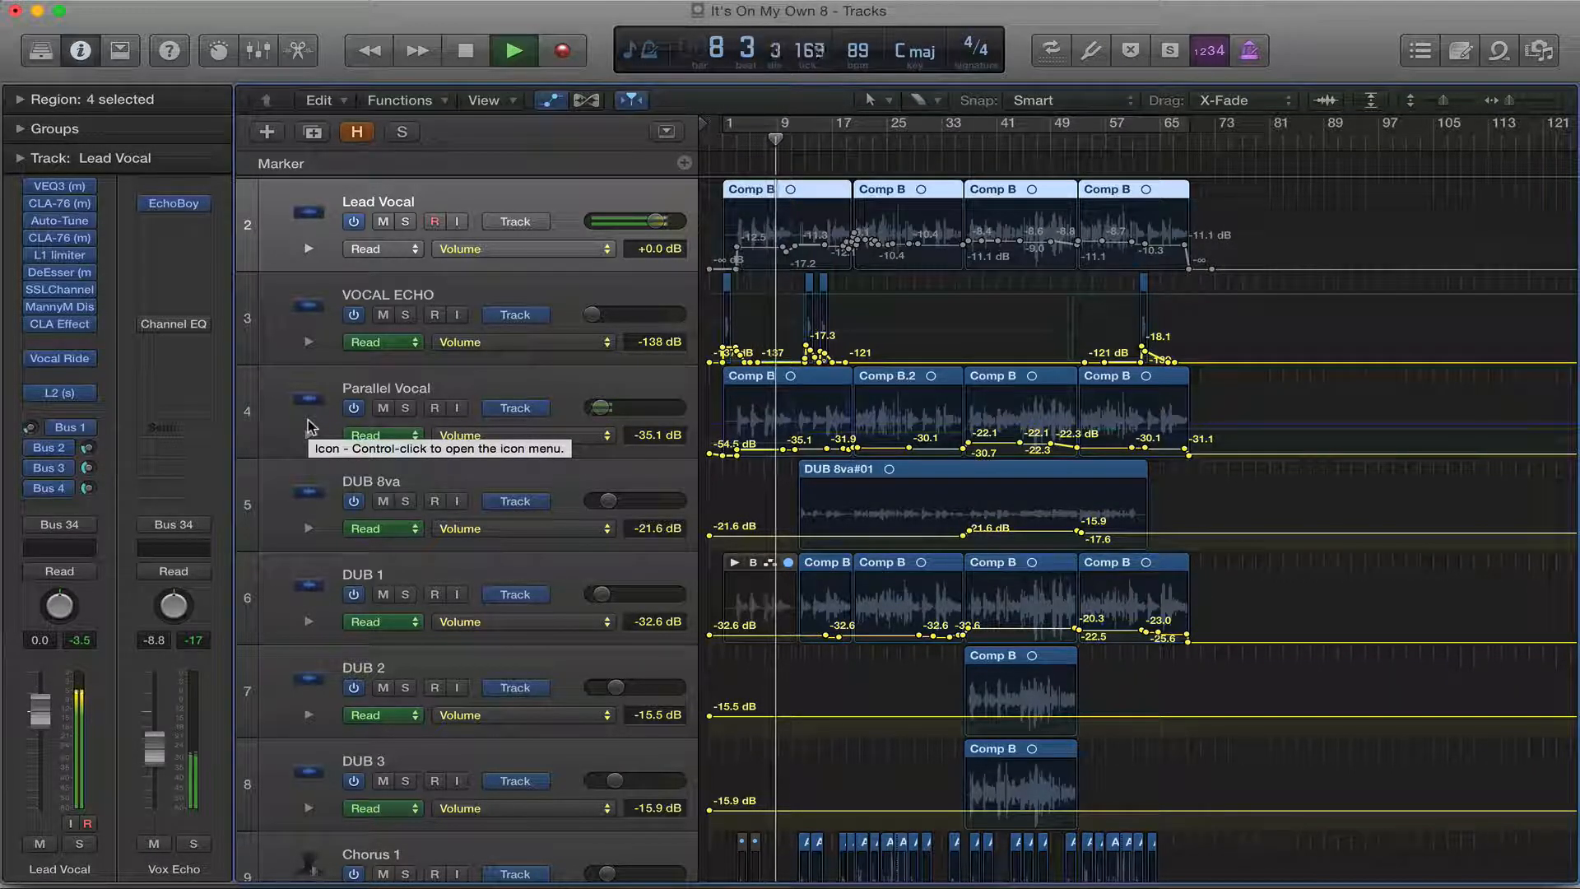
pyautogui.press('space')
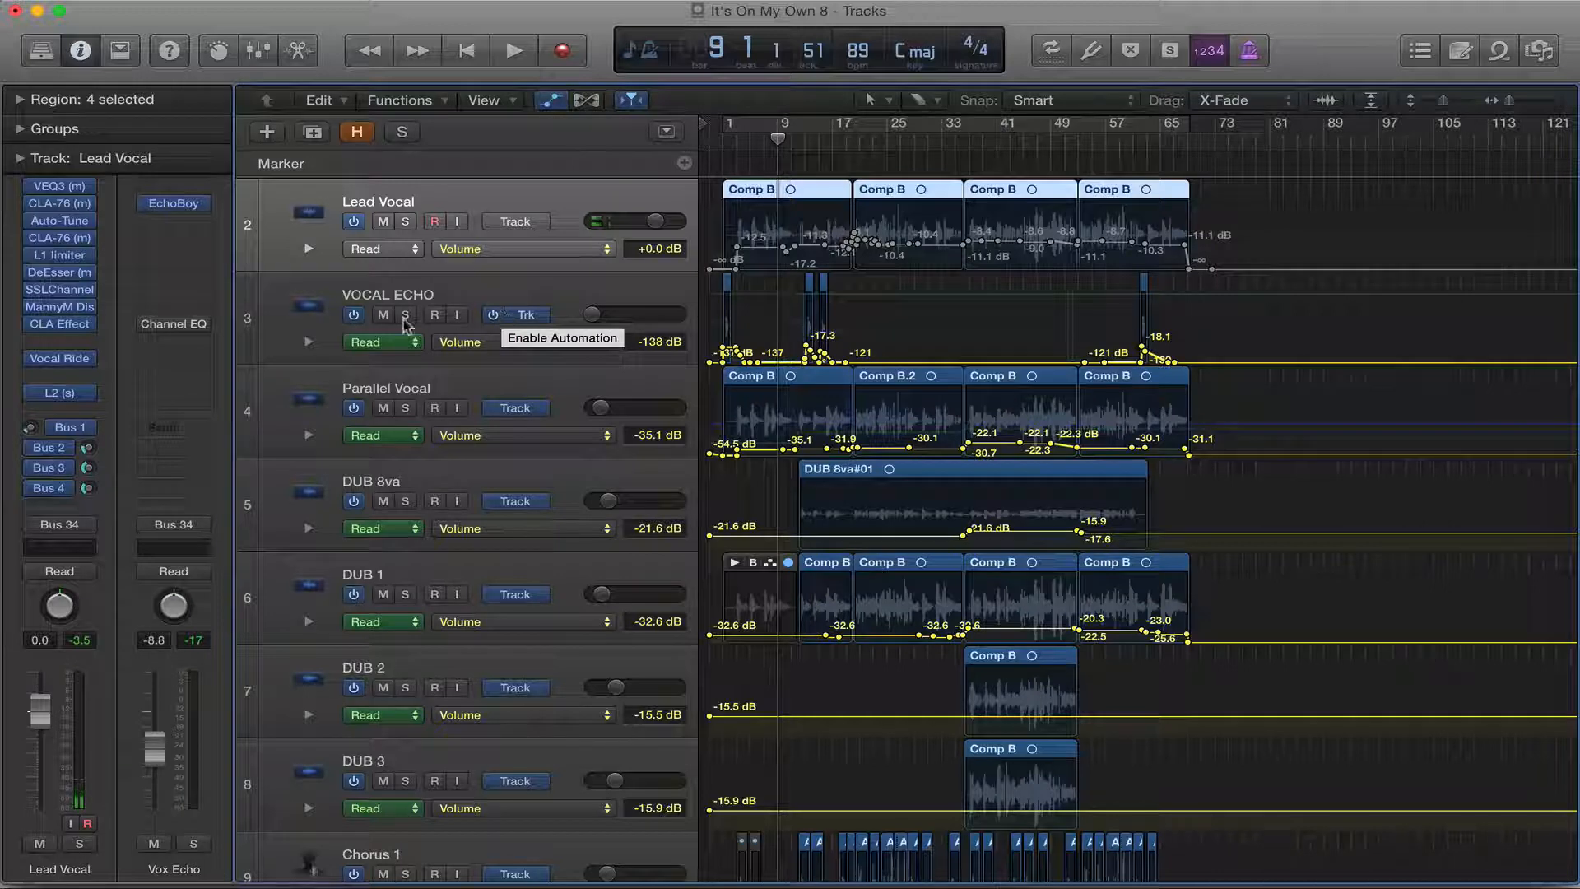
# Step: Enable Read automation on the Lead Vocal and play a passage from near the start with its volume automation
pyautogui.click(502, 315)
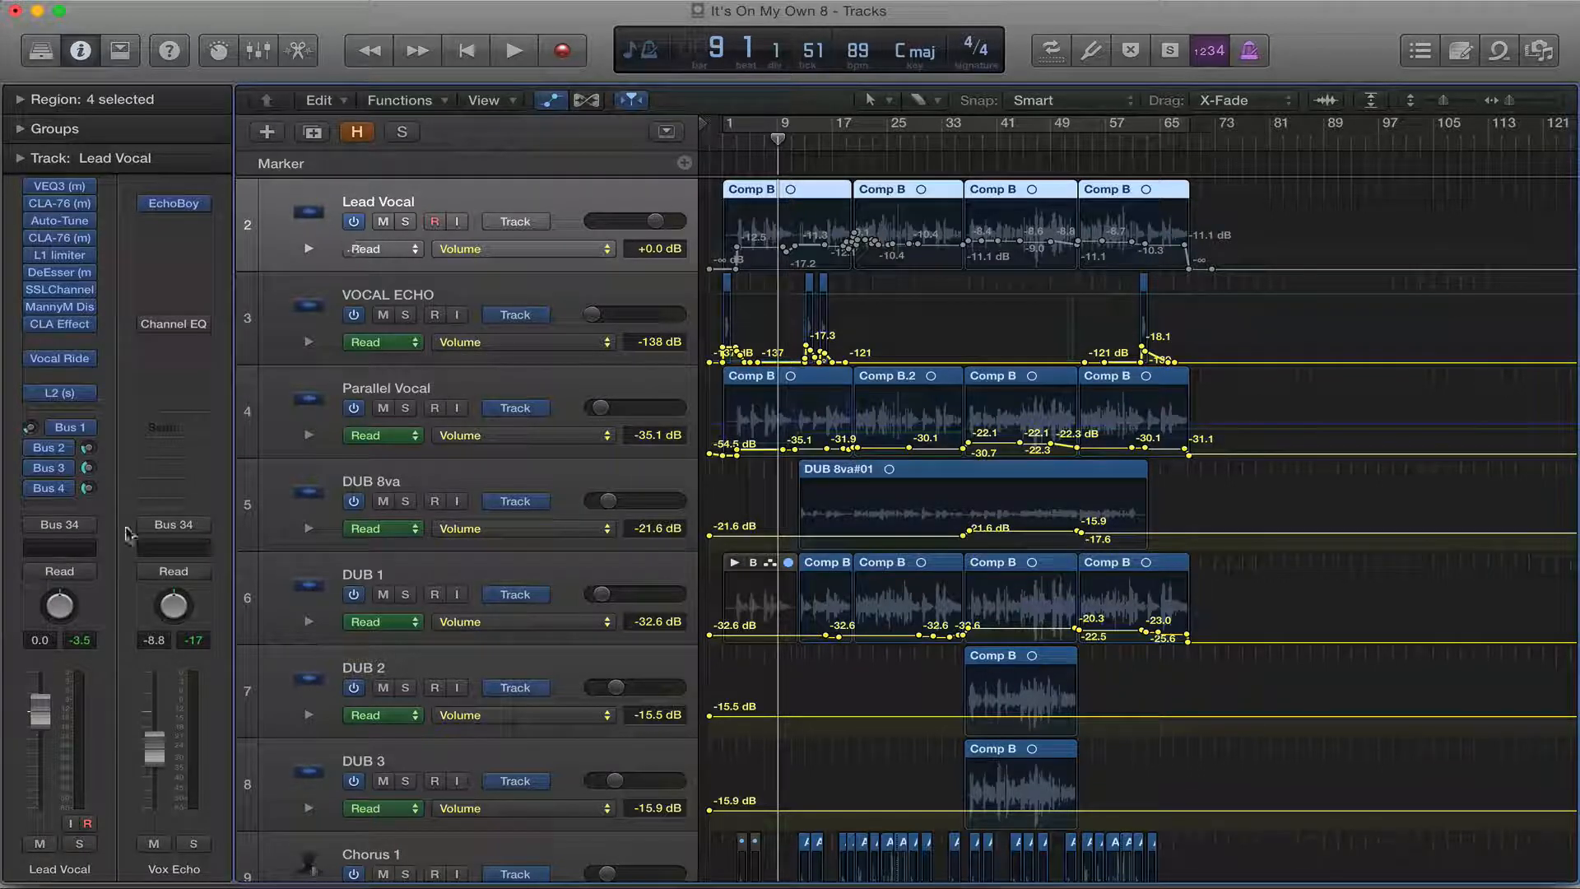
pyautogui.click(35, 572)
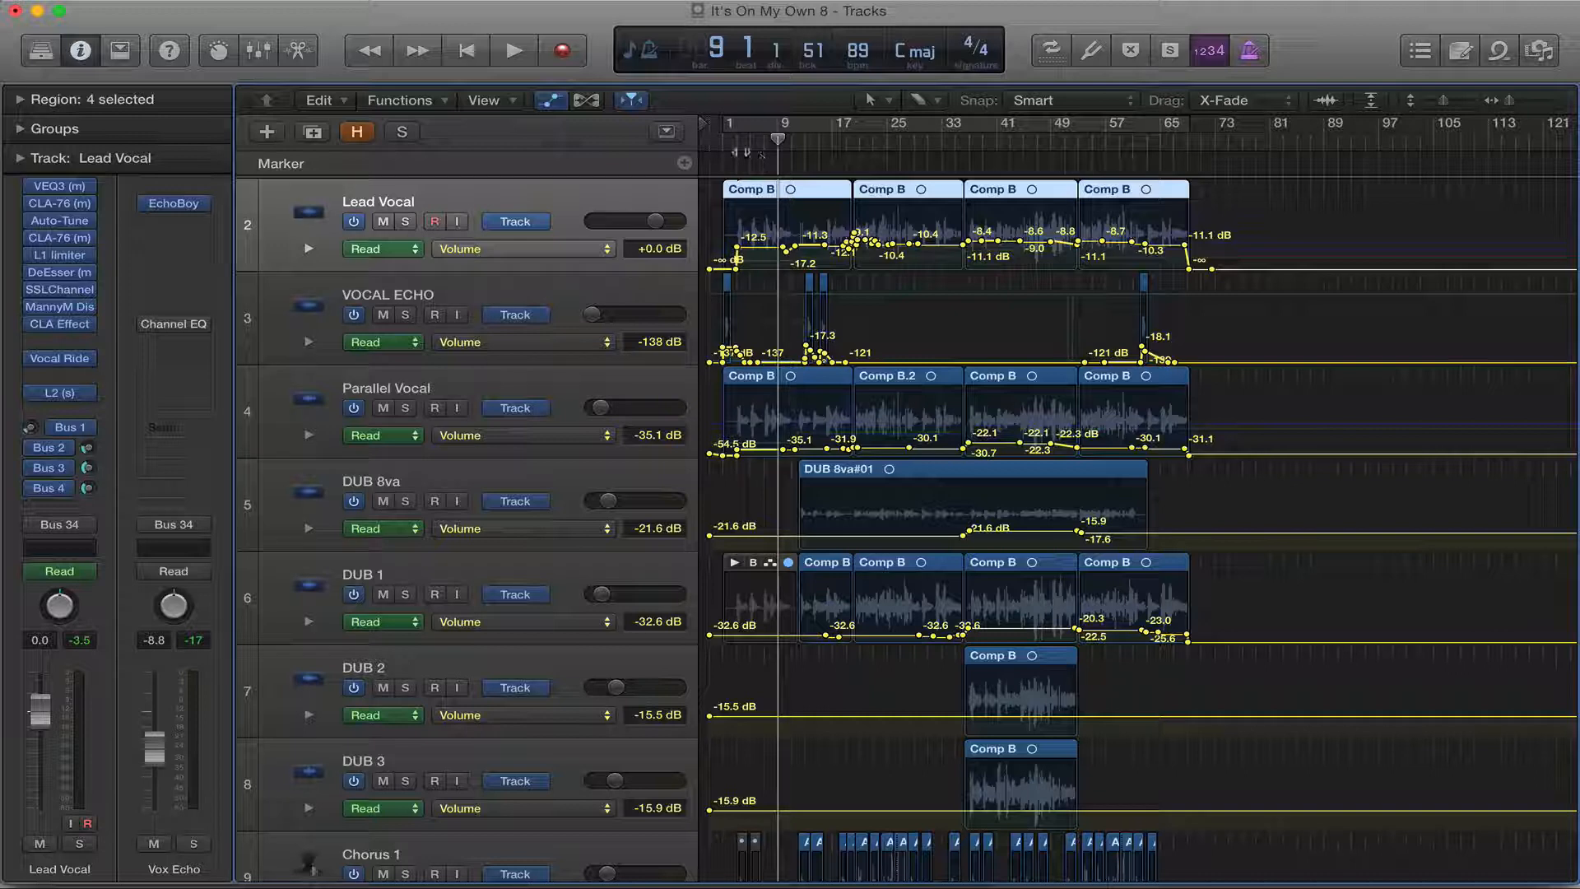
pyautogui.click(735, 148)
pyautogui.press('space')
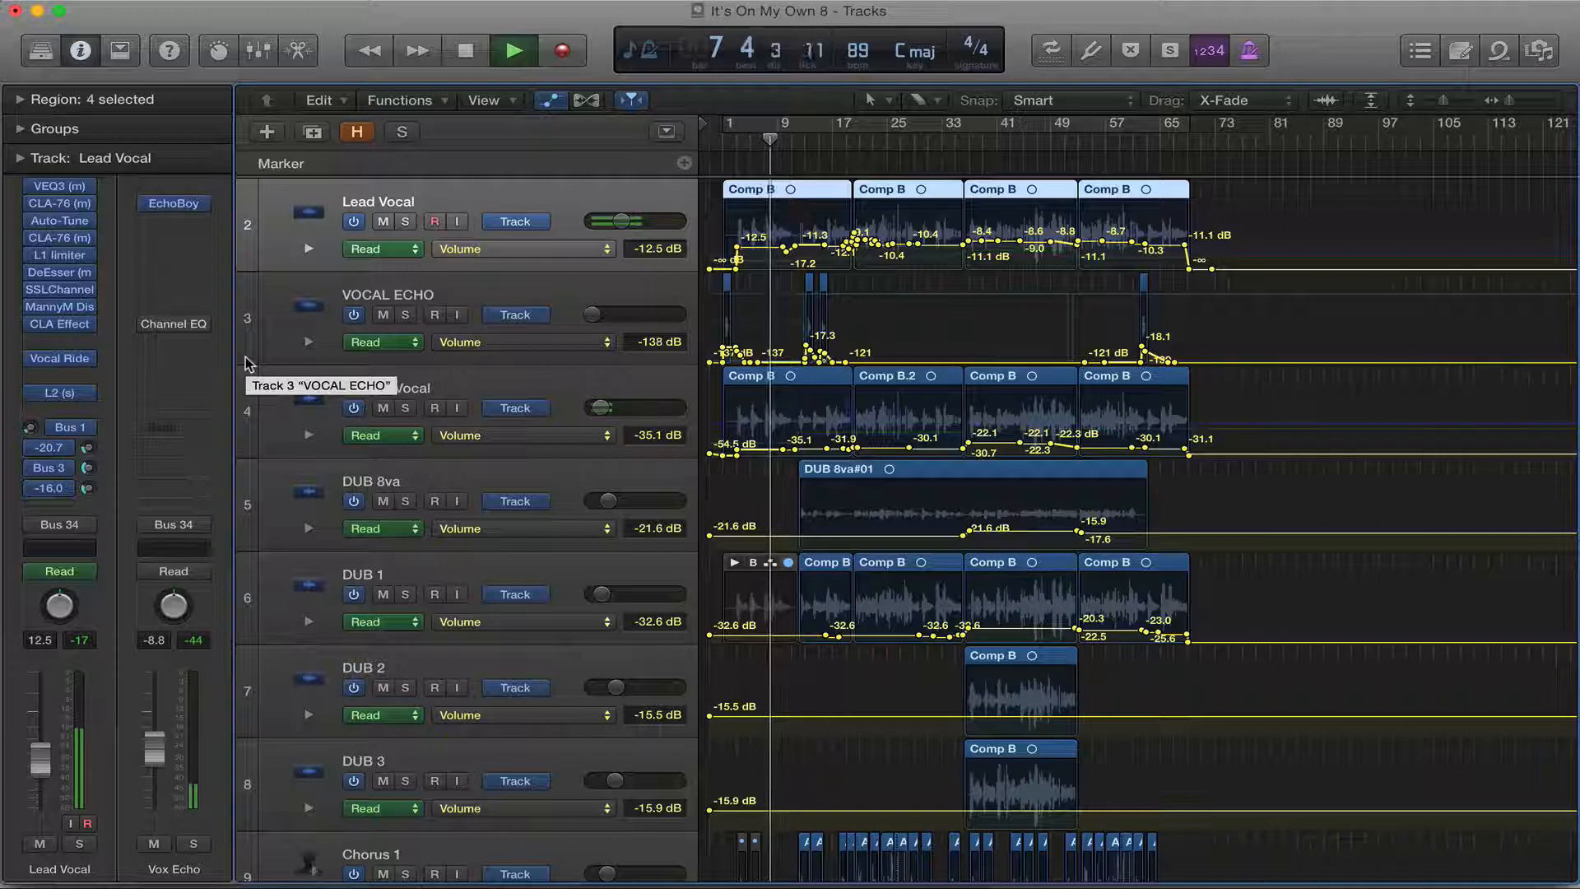
pyautogui.press('space')
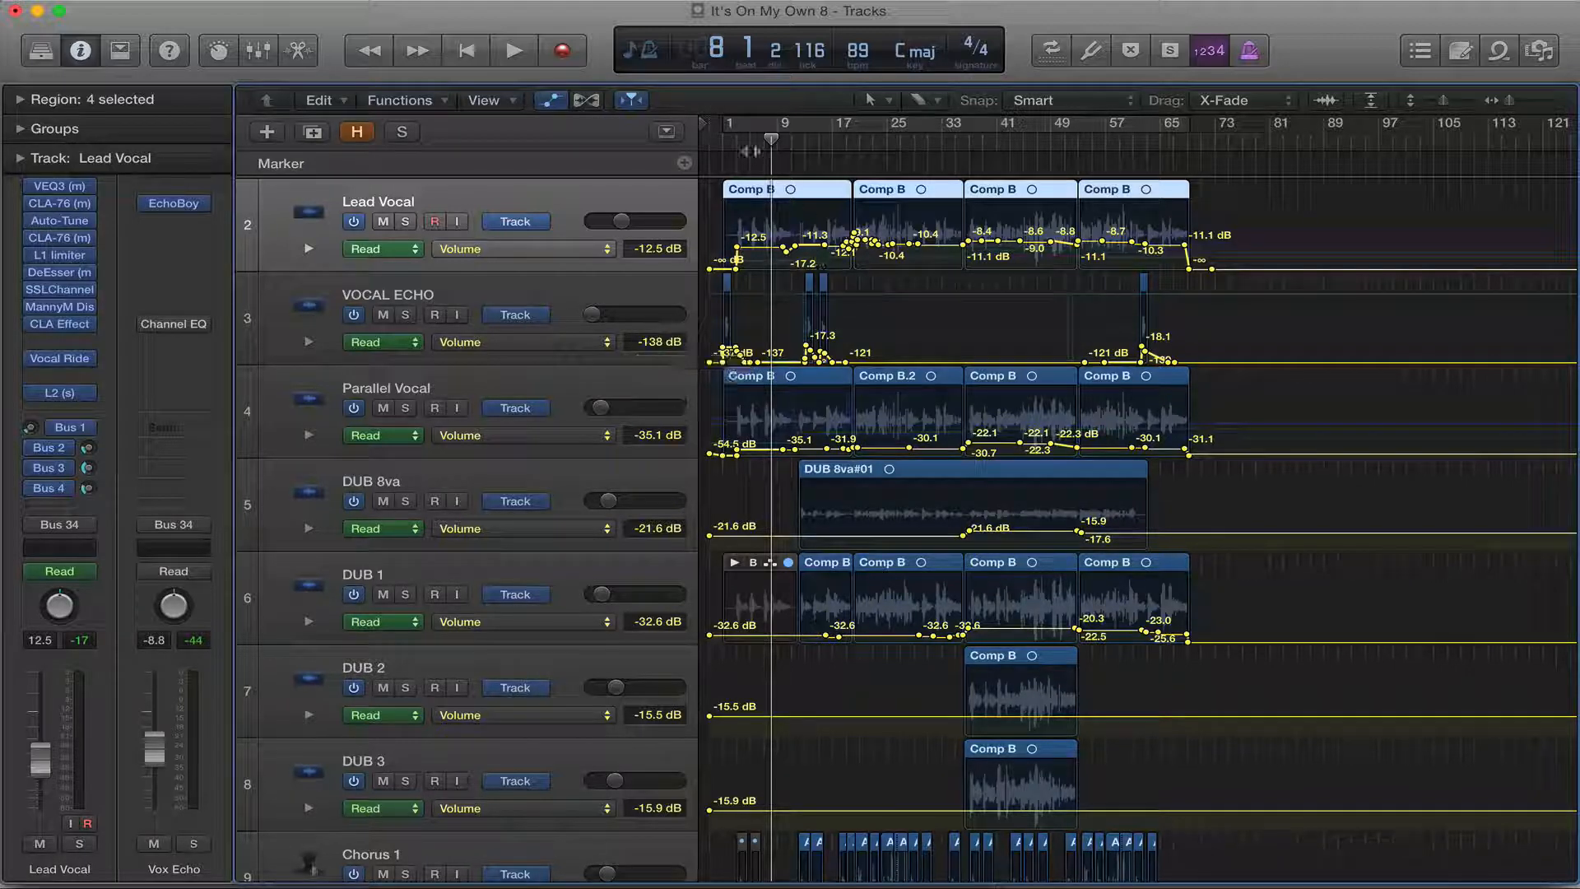
# Step: Bypass all of the Lead Vocal's plug-ins and sends, and play the dry vocal from bar 3
pyautogui.click(735, 144)
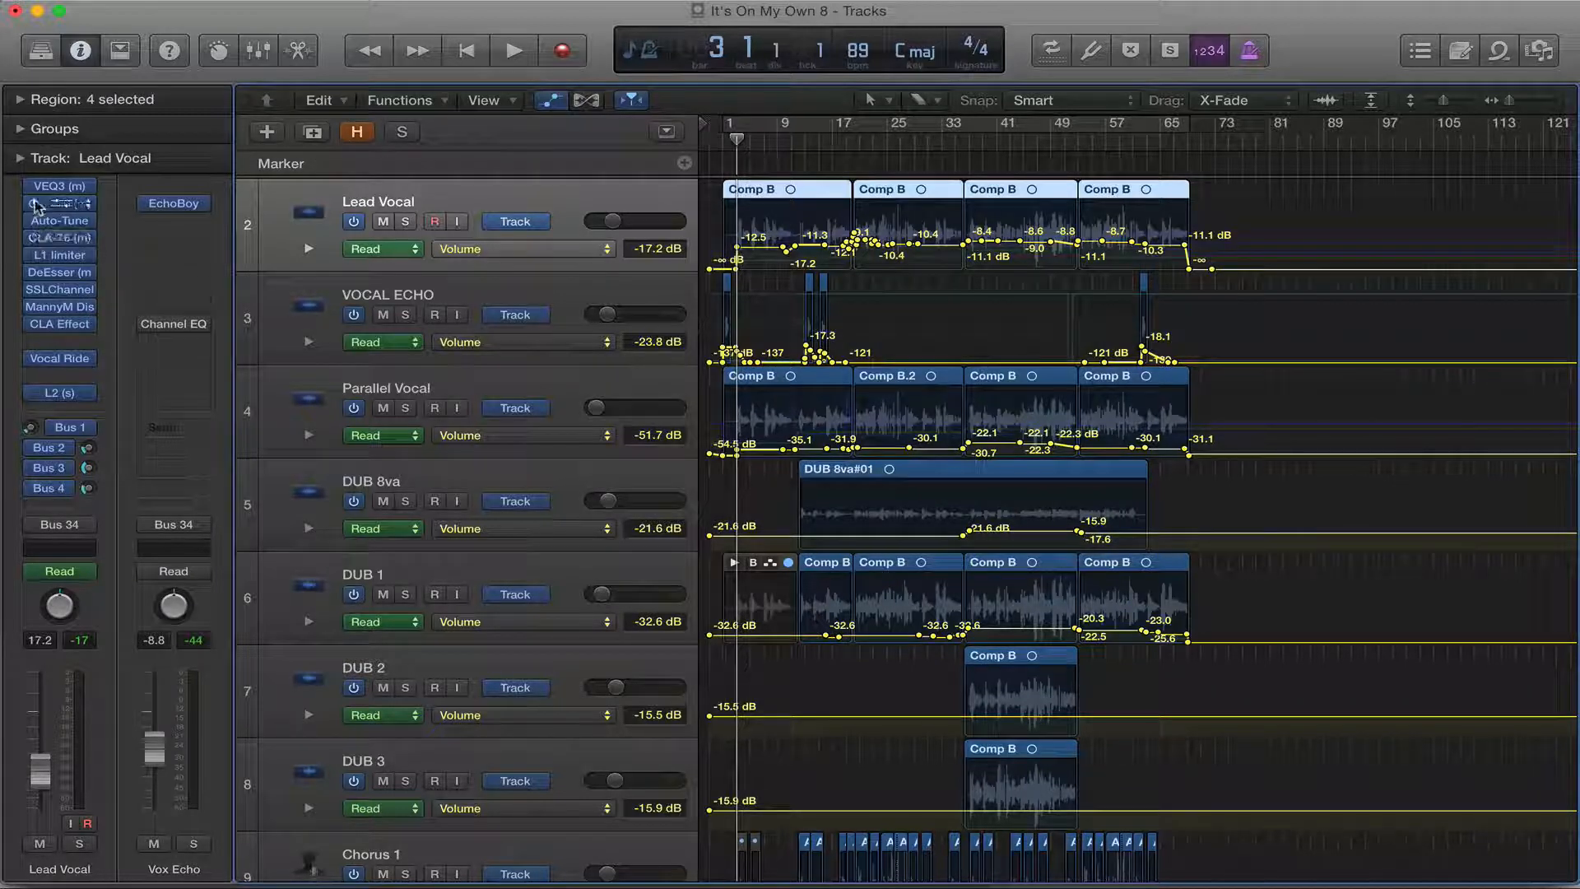
pyautogui.moveTo(33, 187); pyautogui.dragTo(45, 698)
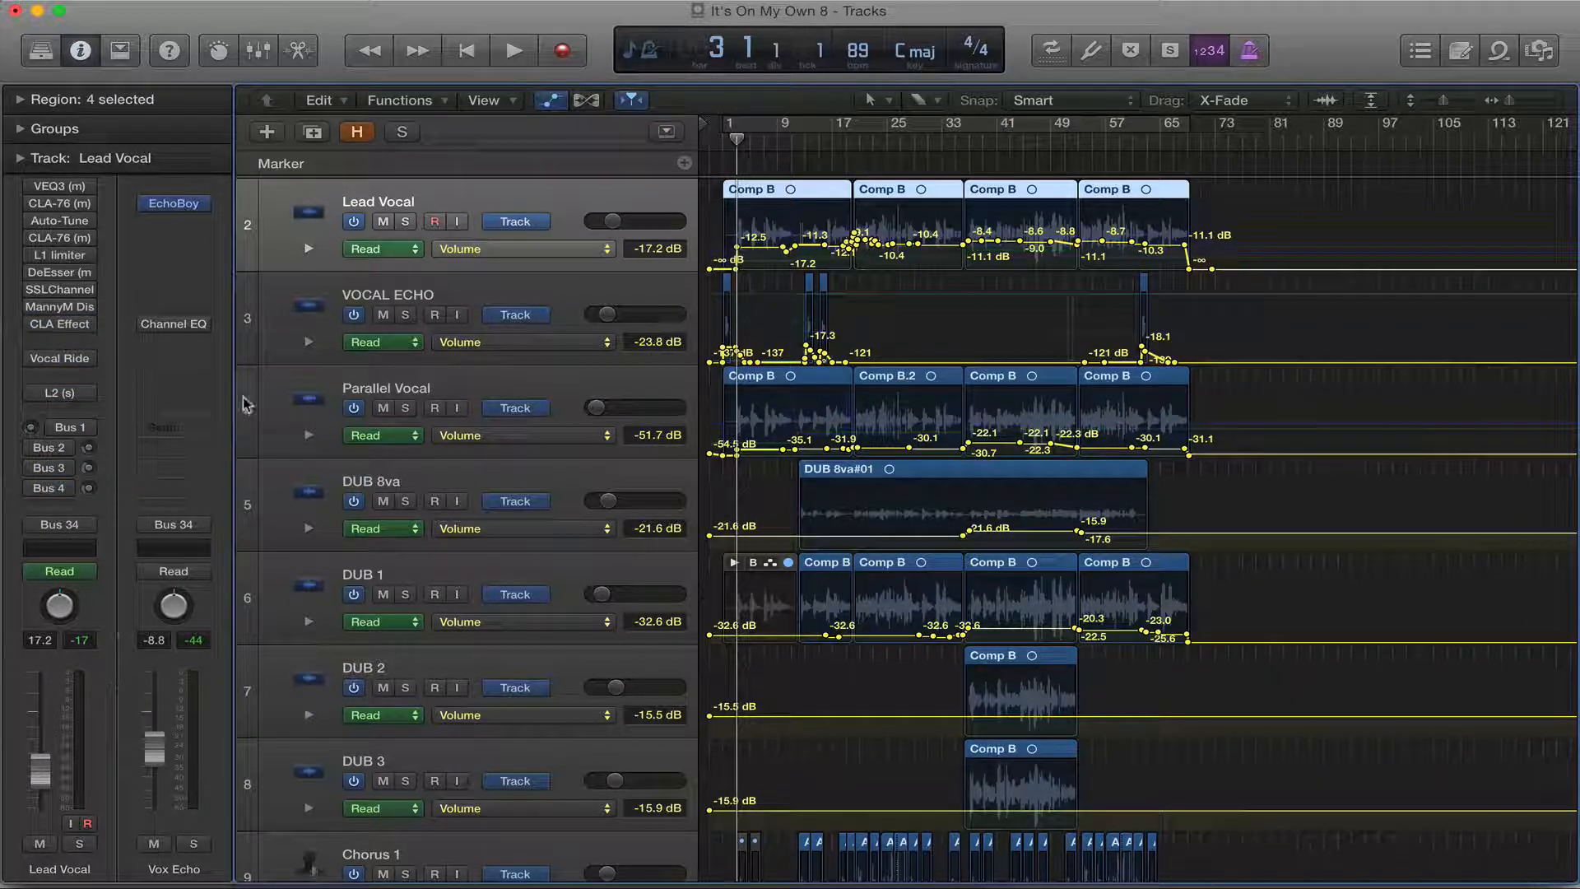
pyautogui.press('space')
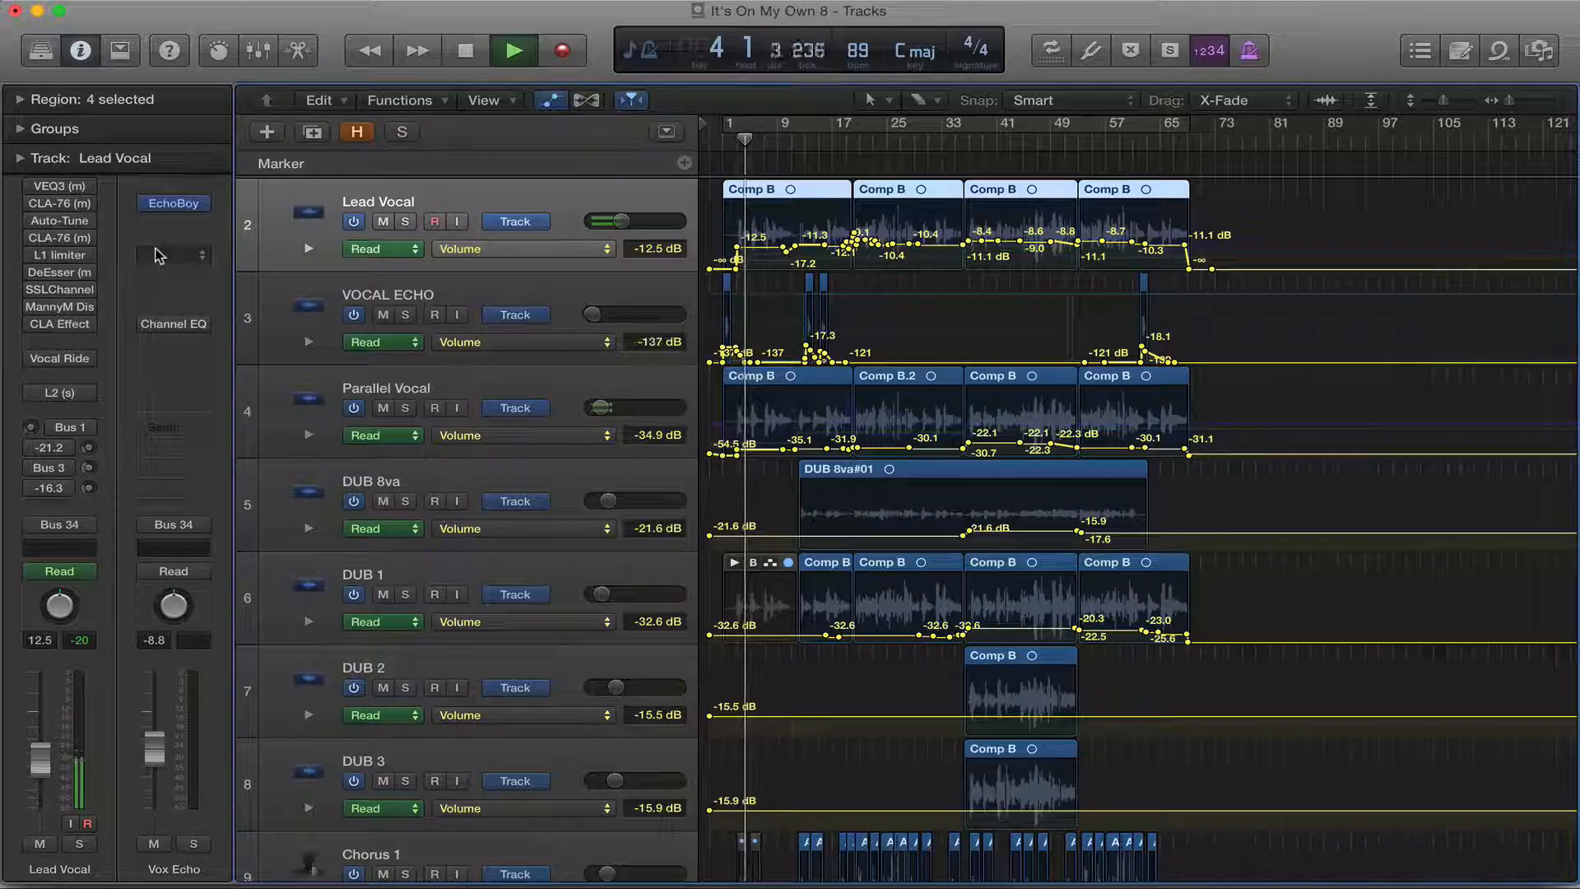
# Step: During playback, re-enable the Lead Vocal's VEQ3, first CLA-76, Auto-Tune, second CLA-76, L1 limiter and DeEsser one by one
pyautogui.click(33, 187)
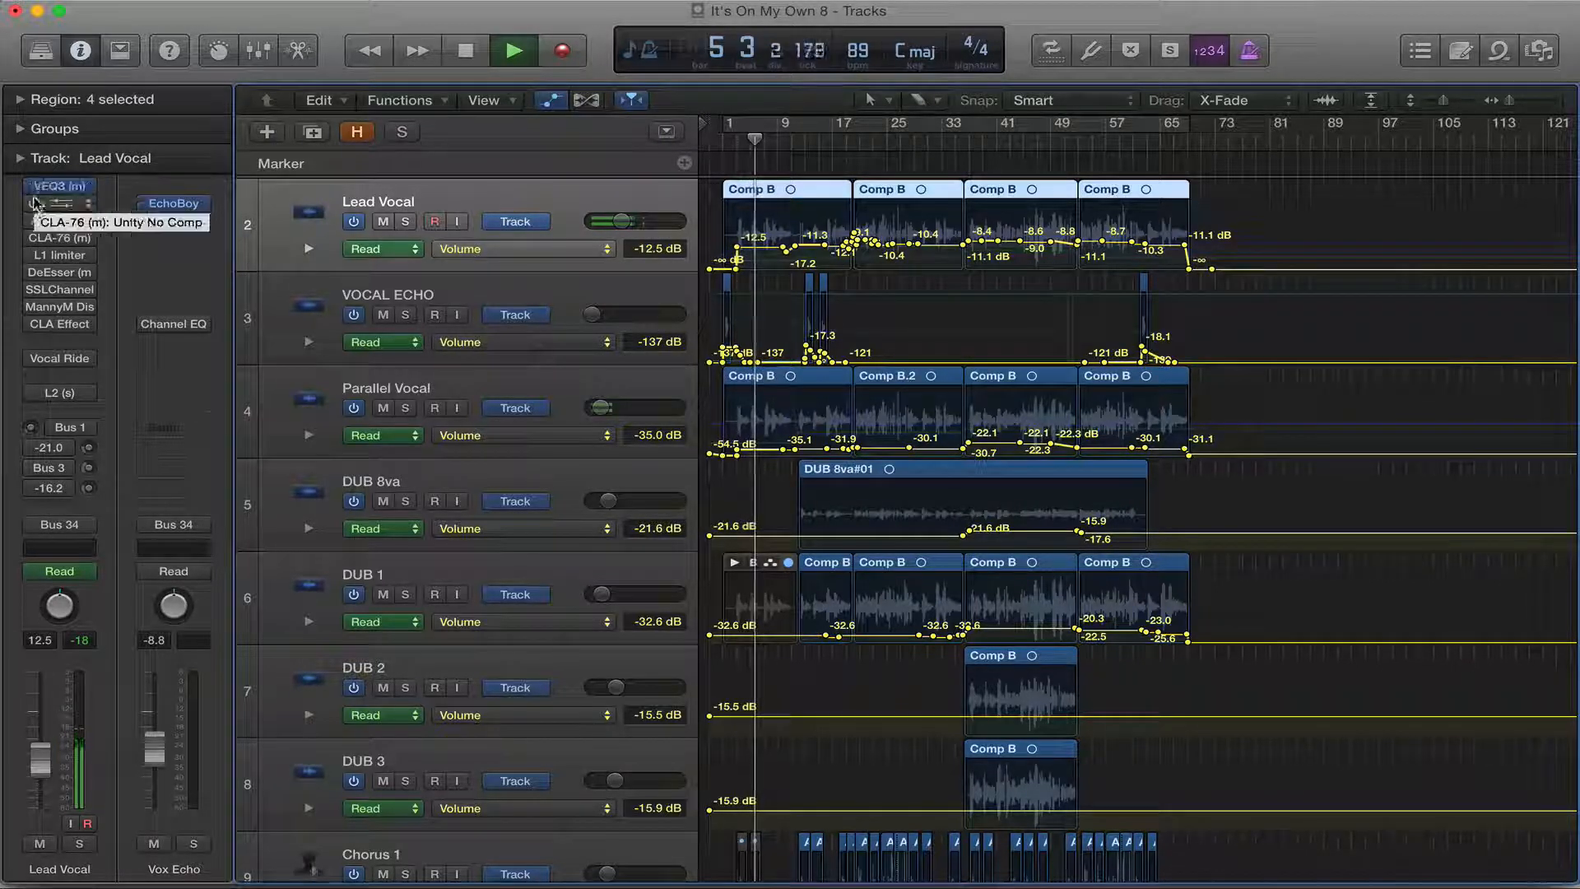
pyautogui.click(32, 203)
pyautogui.click(32, 220)
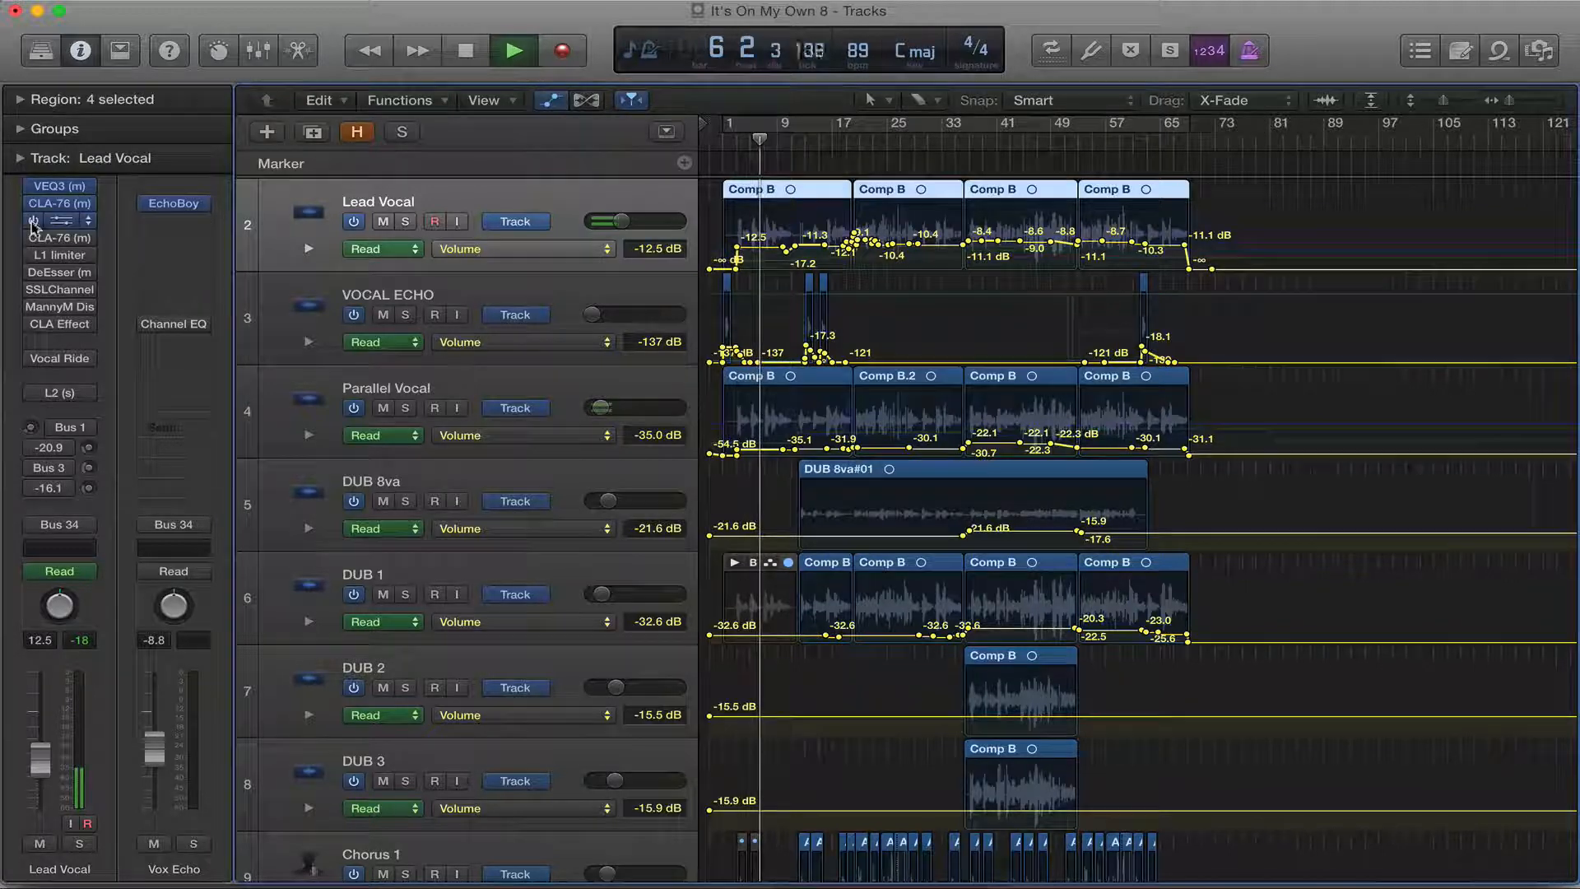
pyautogui.click(32, 238)
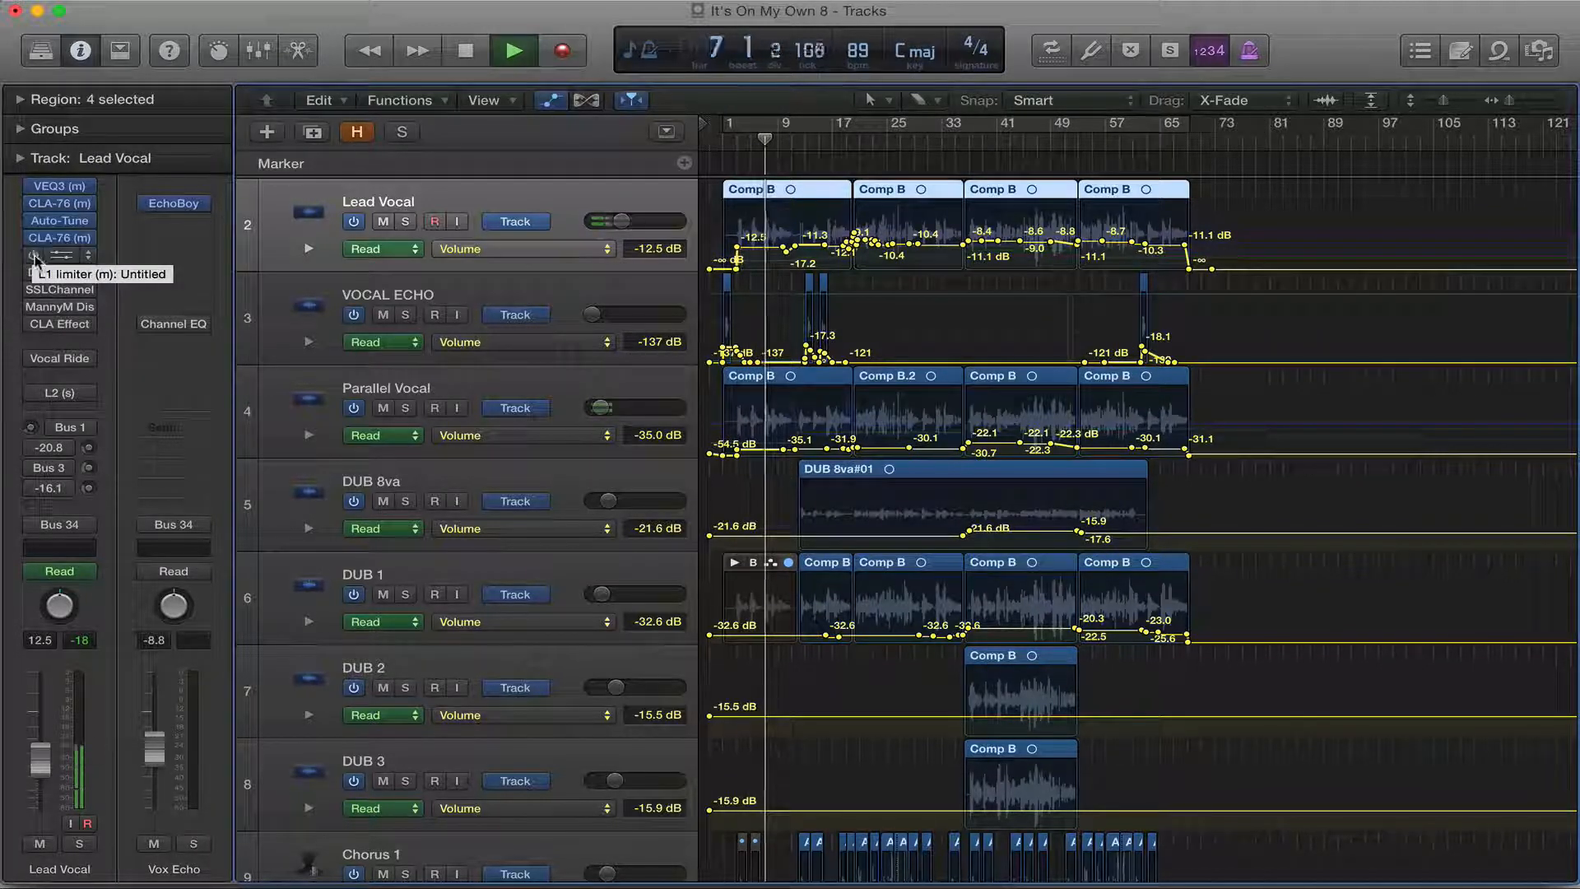
pyautogui.click(34, 256)
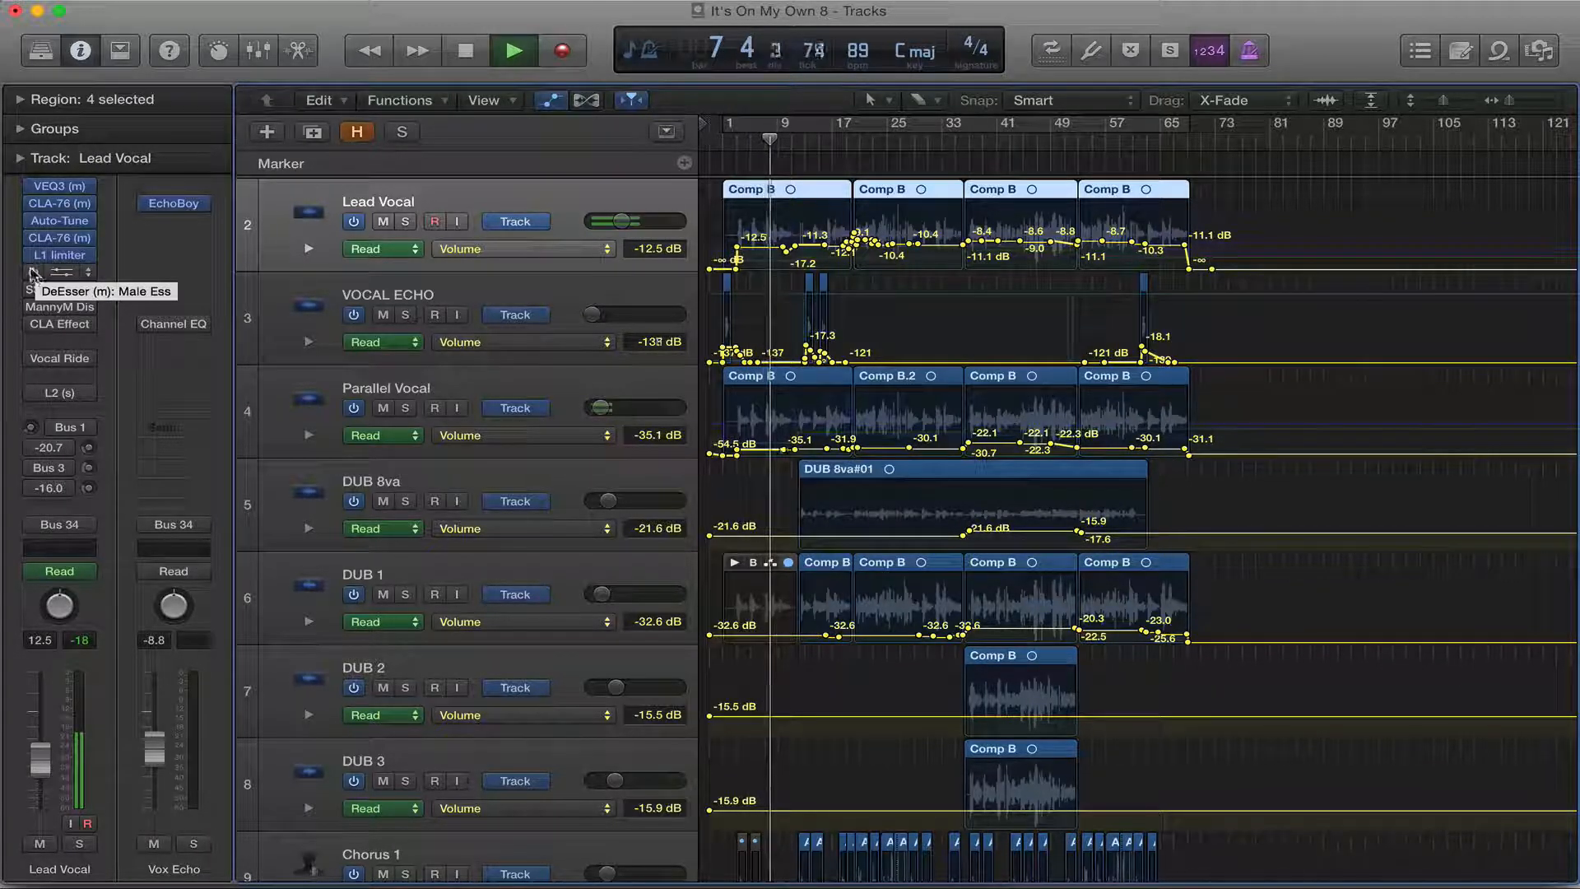
pyautogui.click(33, 273)
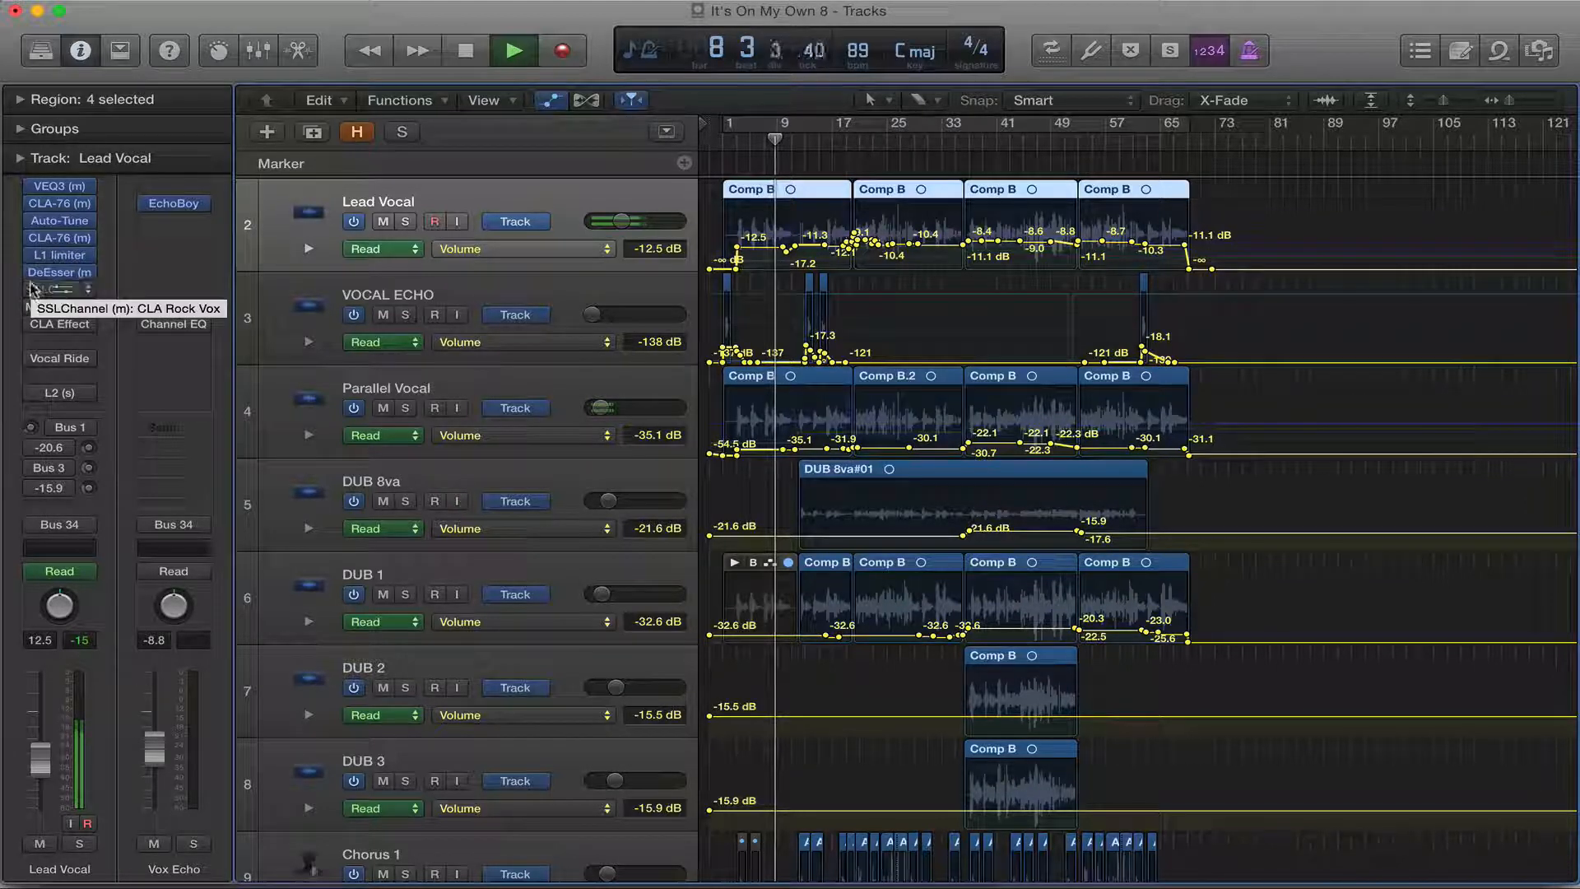
# Step: Re-enable the Lead Vocal's SSLChannel, MannyM Distortion, CLA Effects, Vocal Rider, L2 and the Bus 1 send one by one during playback
pyautogui.click(33, 290)
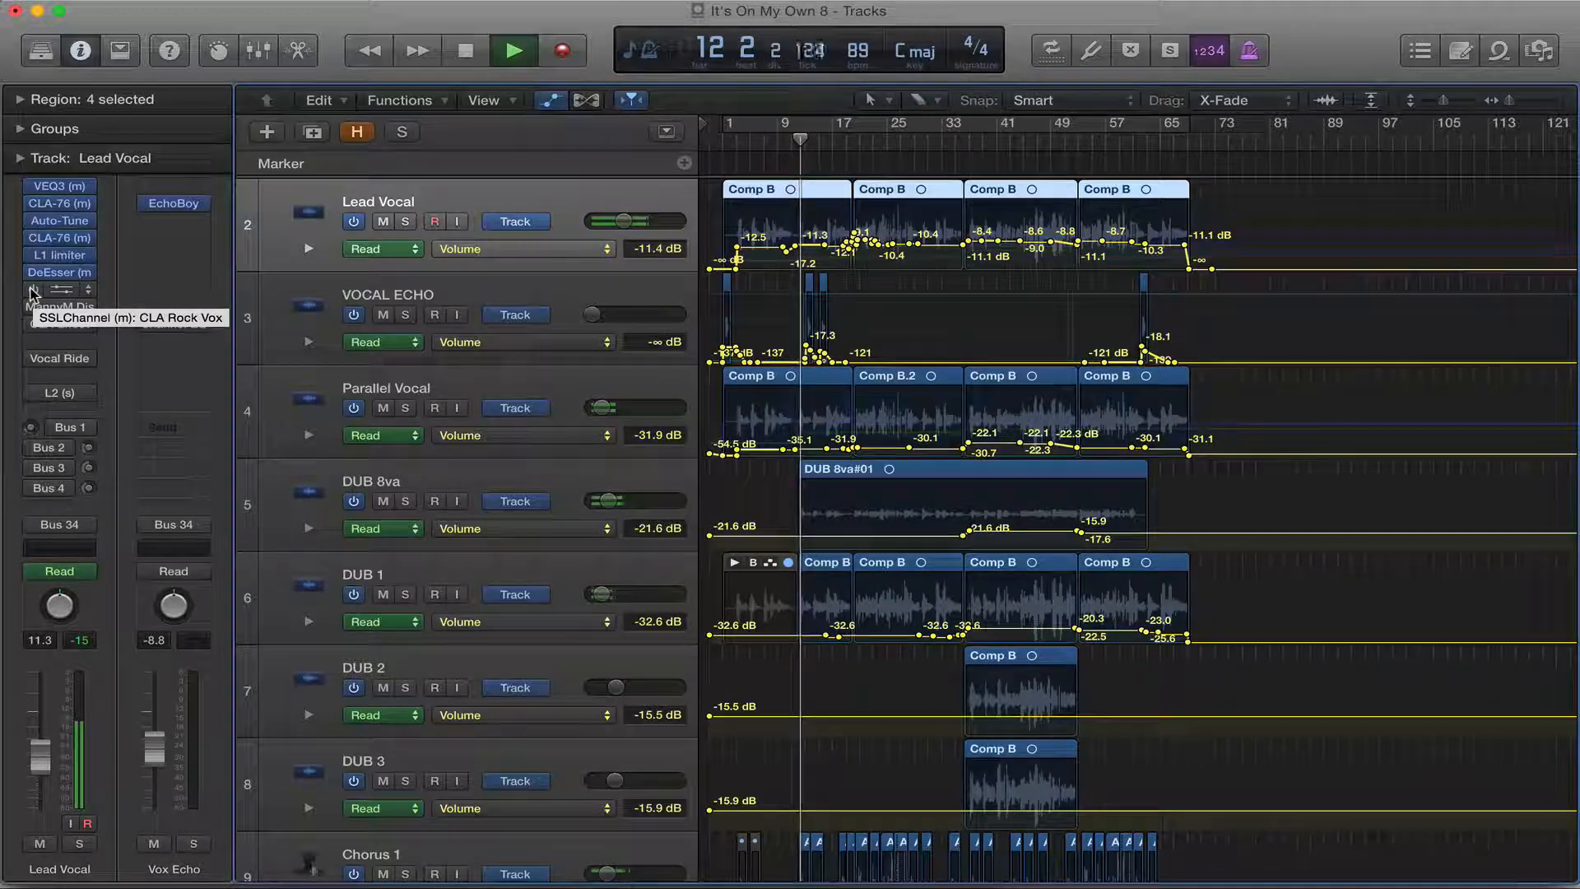
pyautogui.click(31, 290)
pyautogui.click(32, 308)
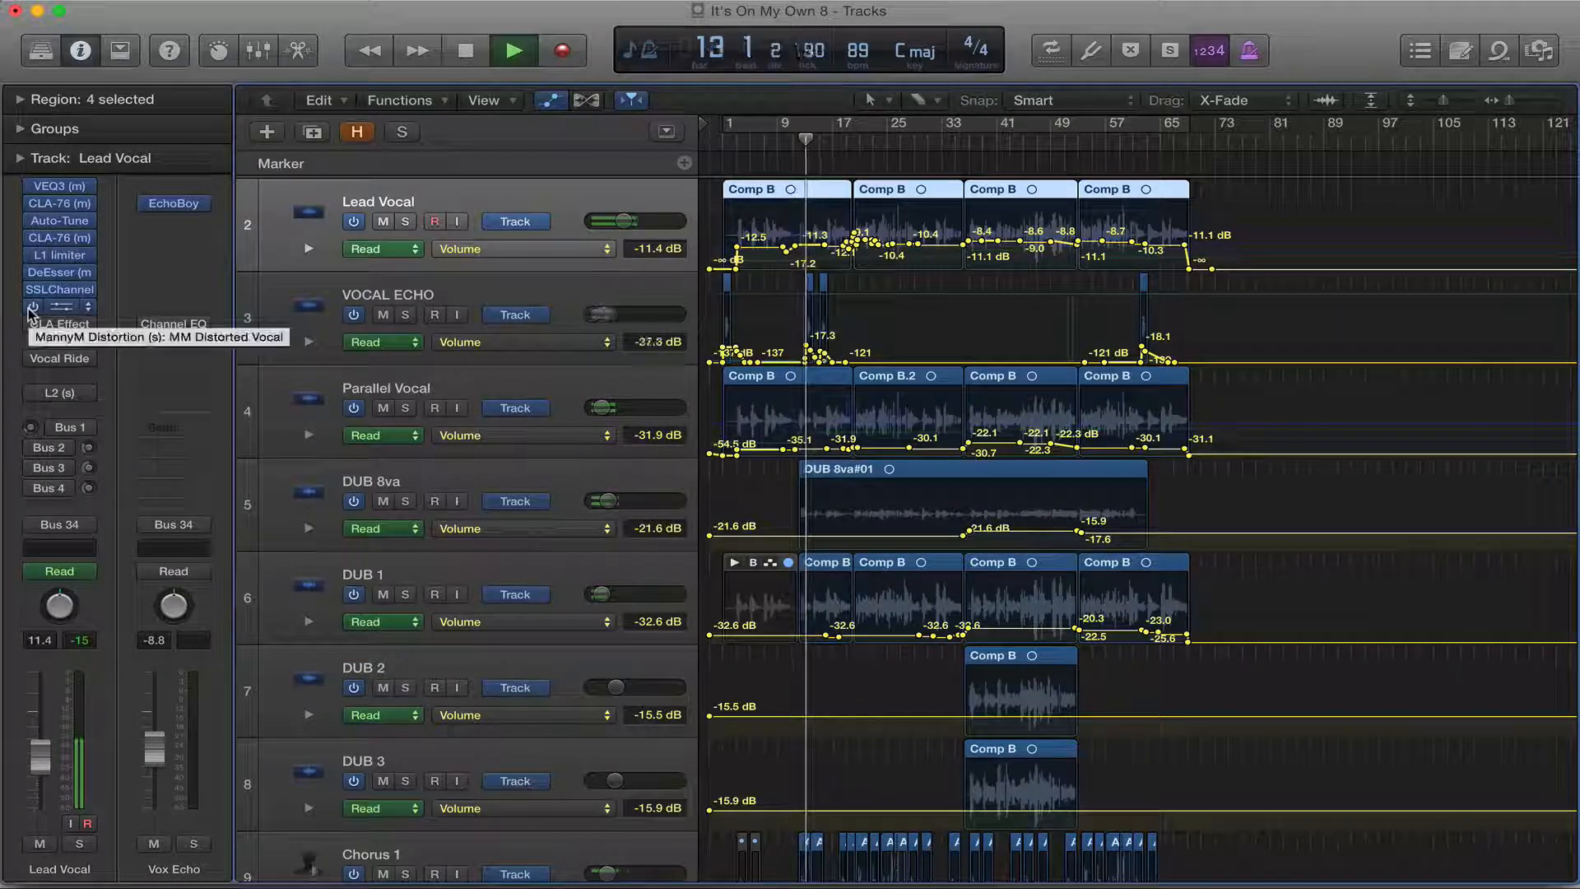
pyautogui.click(33, 326)
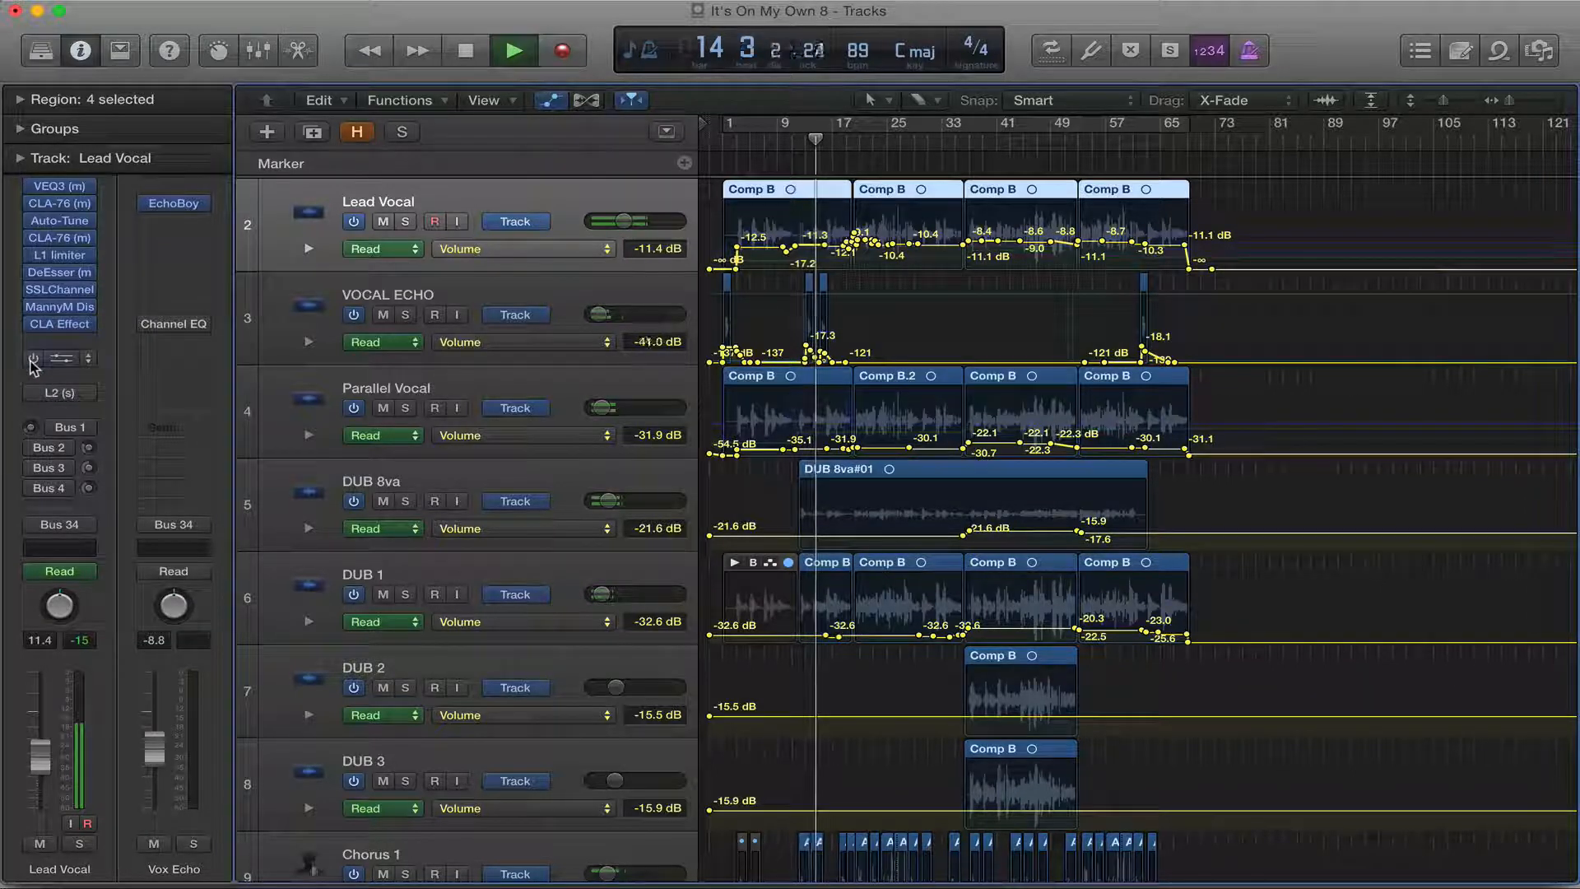
pyautogui.click(33, 359)
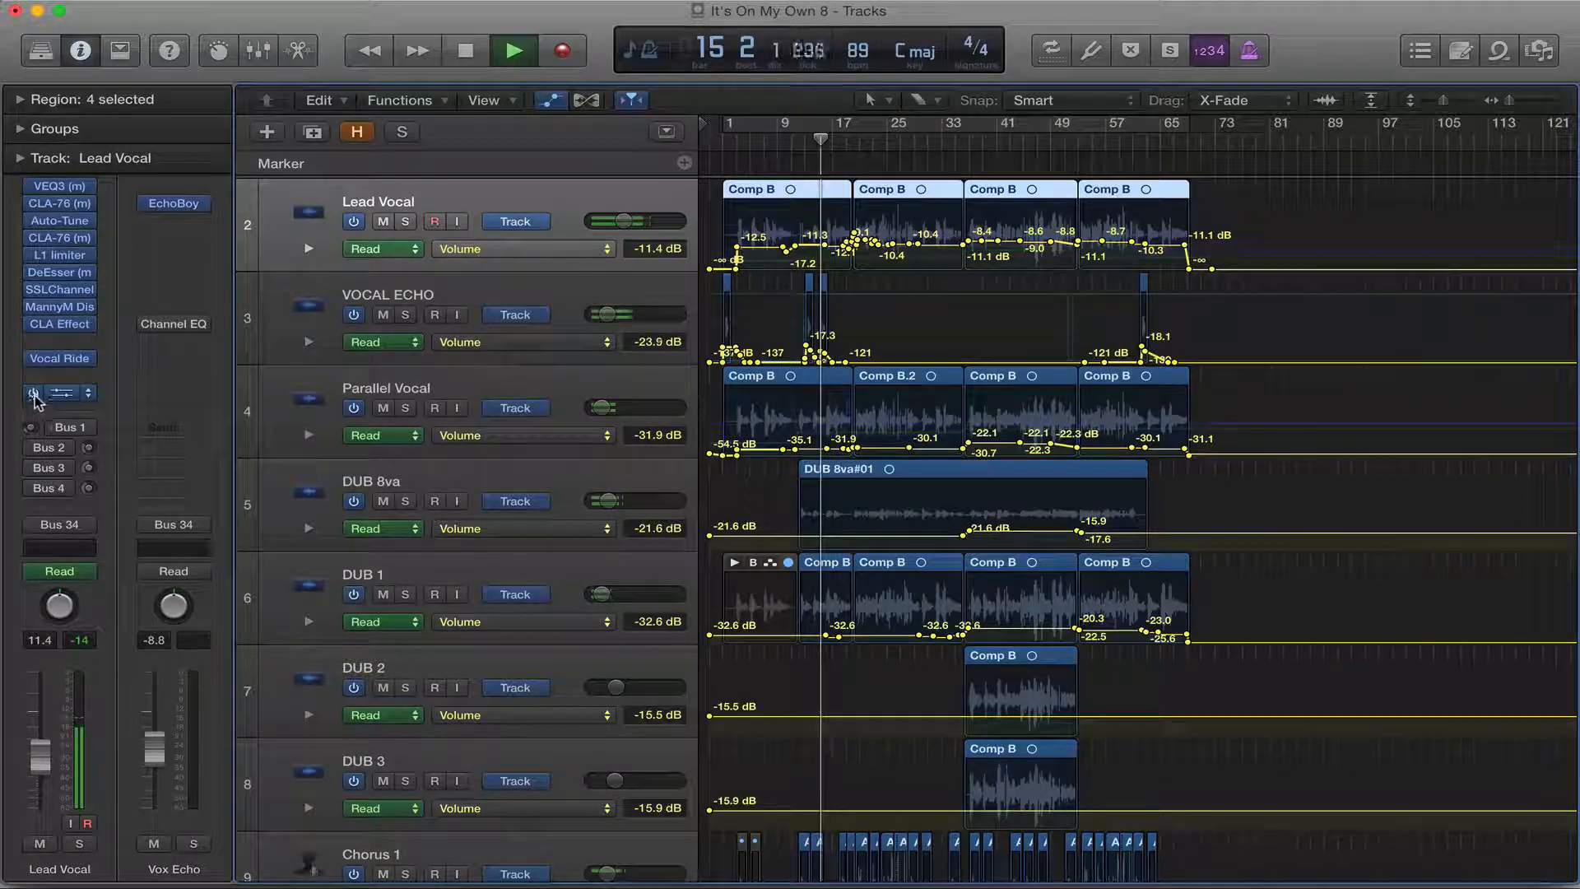
pyautogui.click(34, 394)
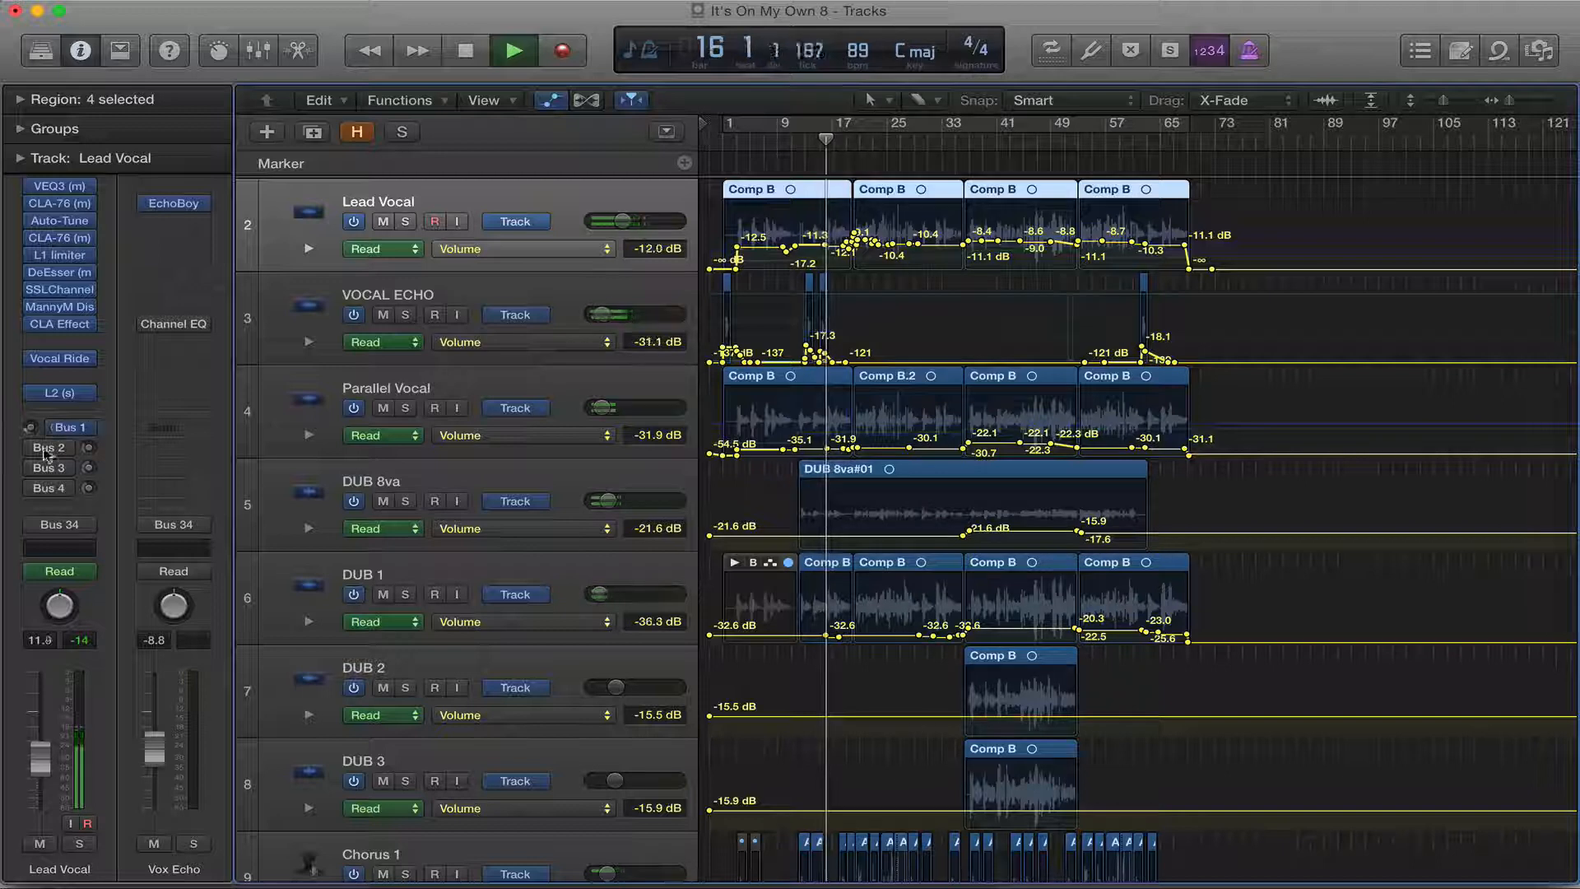
# Step: Switch the Lead Vocal's Bus 2, Bus 3 and Bus 4 sends back on during playback and dismiss the System Overload alert
pyautogui.click(34, 448)
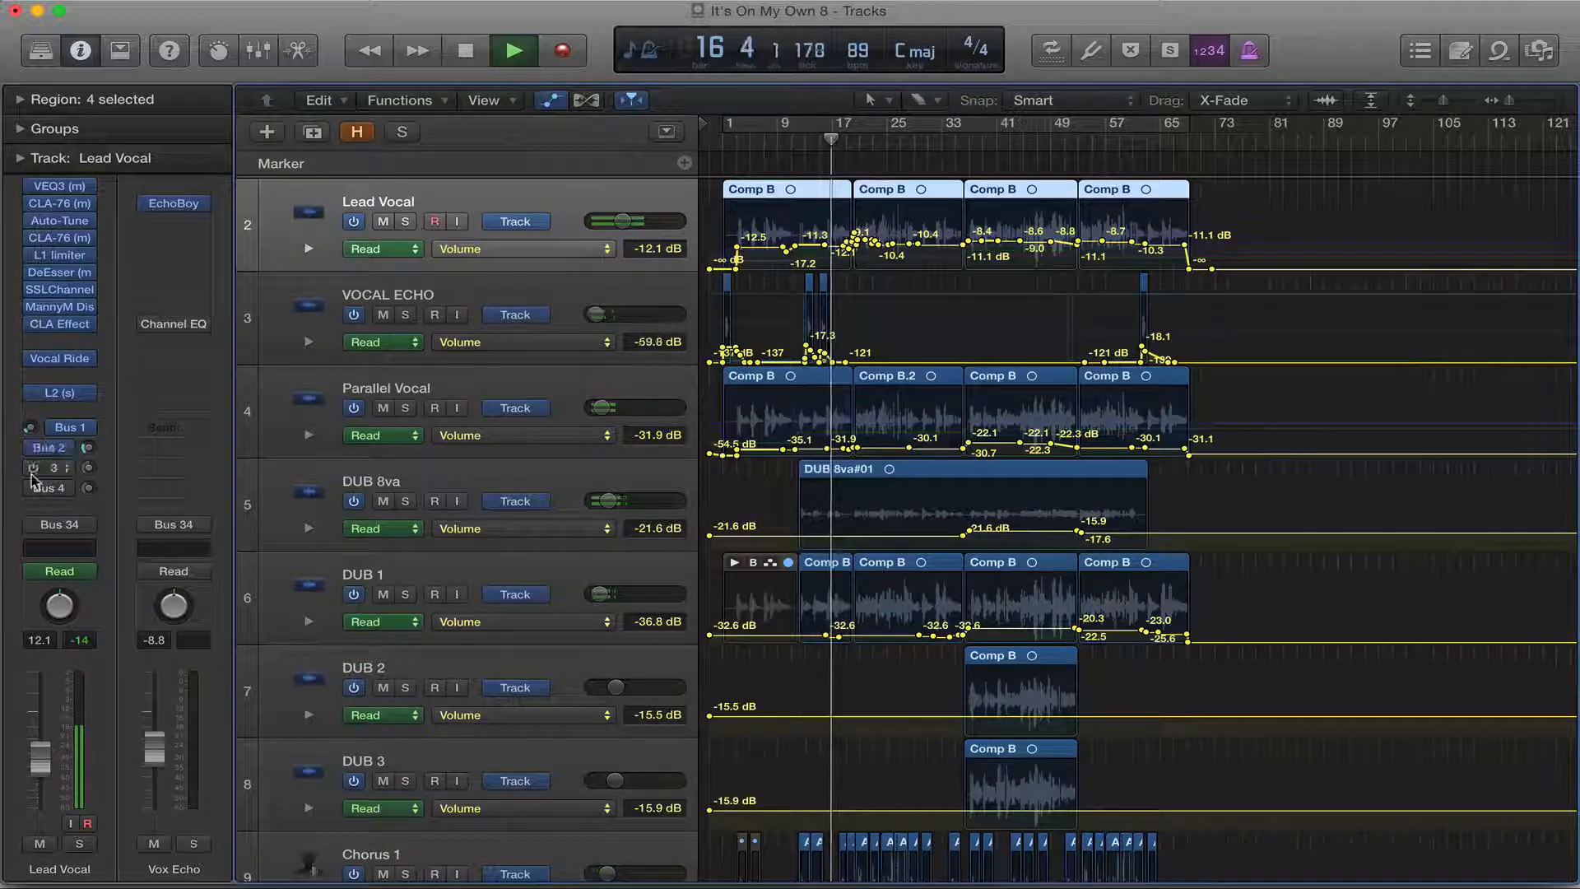
pyautogui.click(34, 467)
pyautogui.click(34, 489)
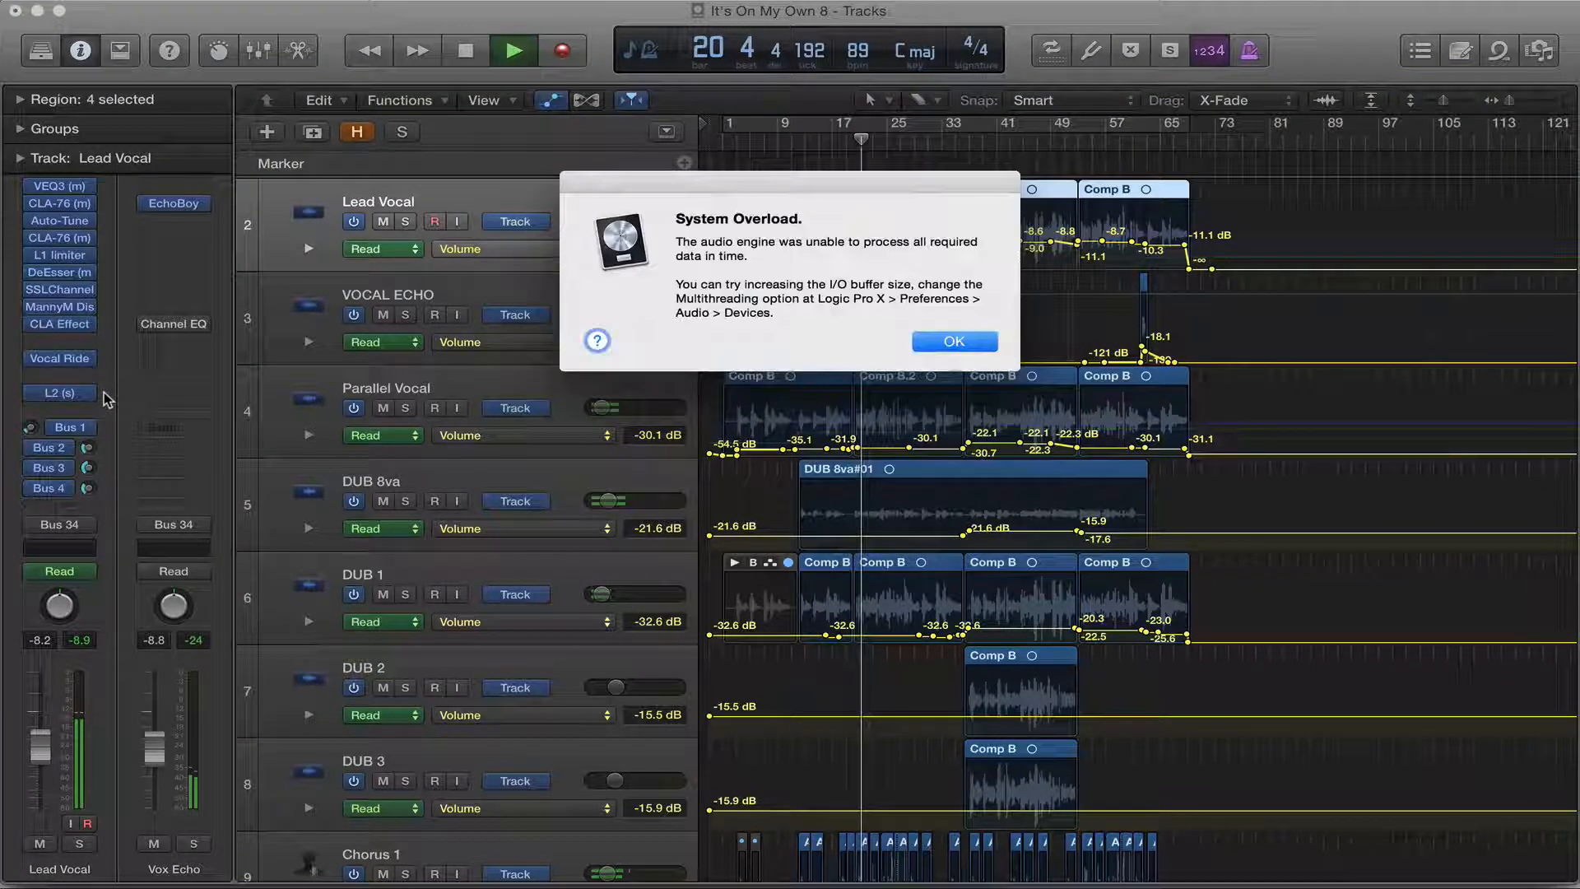
pyautogui.press('Return')
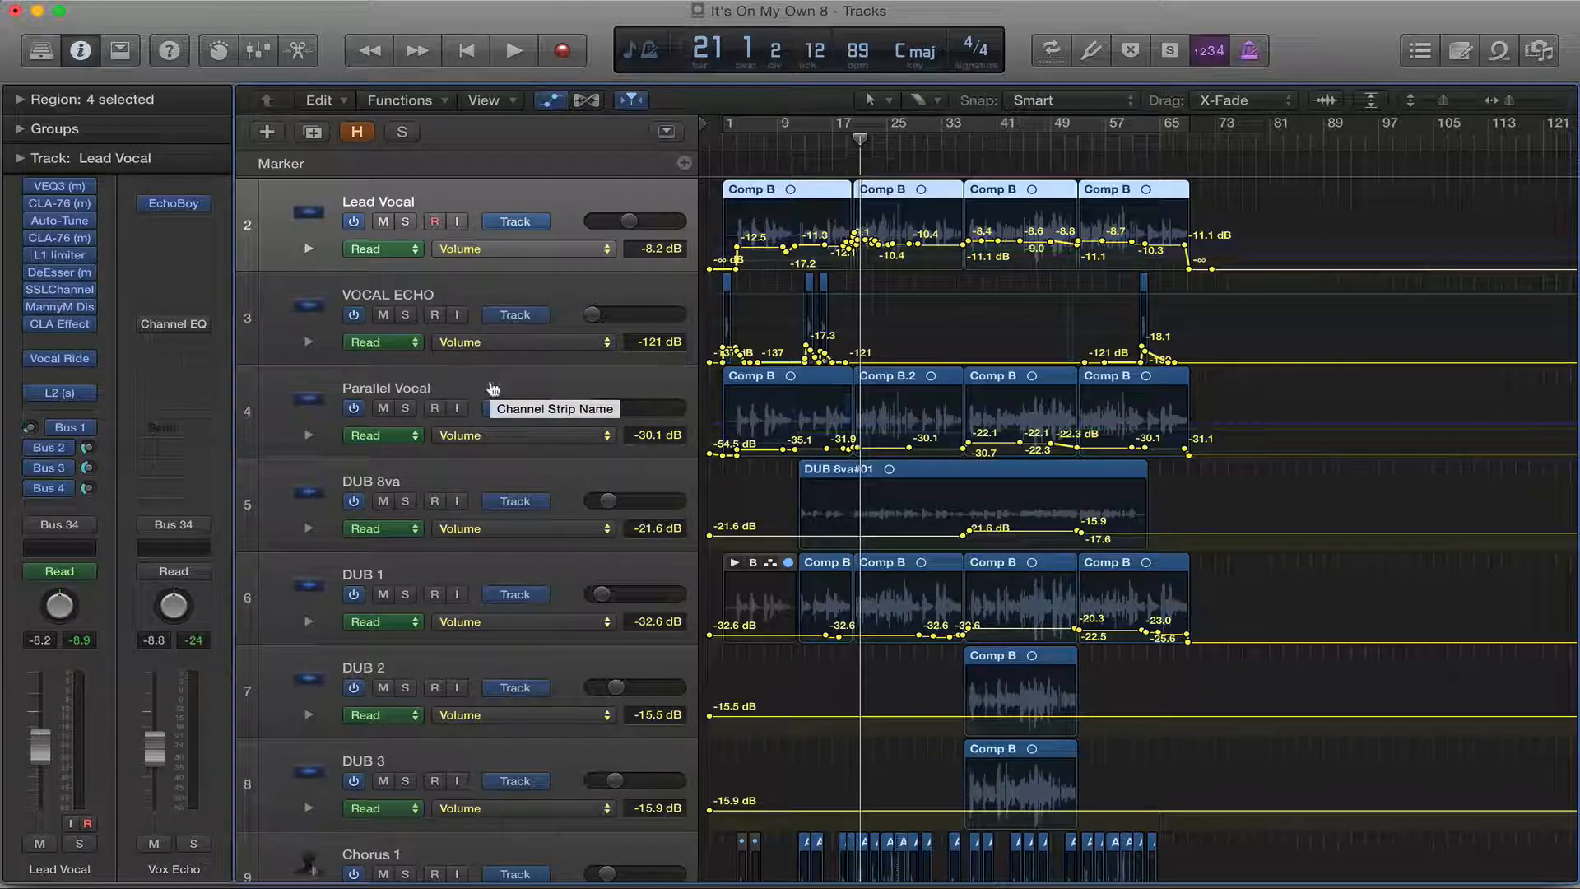
# Step: Switch to the Word document to read the viewer's question about the plug-in chain and input levels, and return to the Logic Pro project
pyautogui.press('super+Tab')
pyautogui.press('super+Tab')
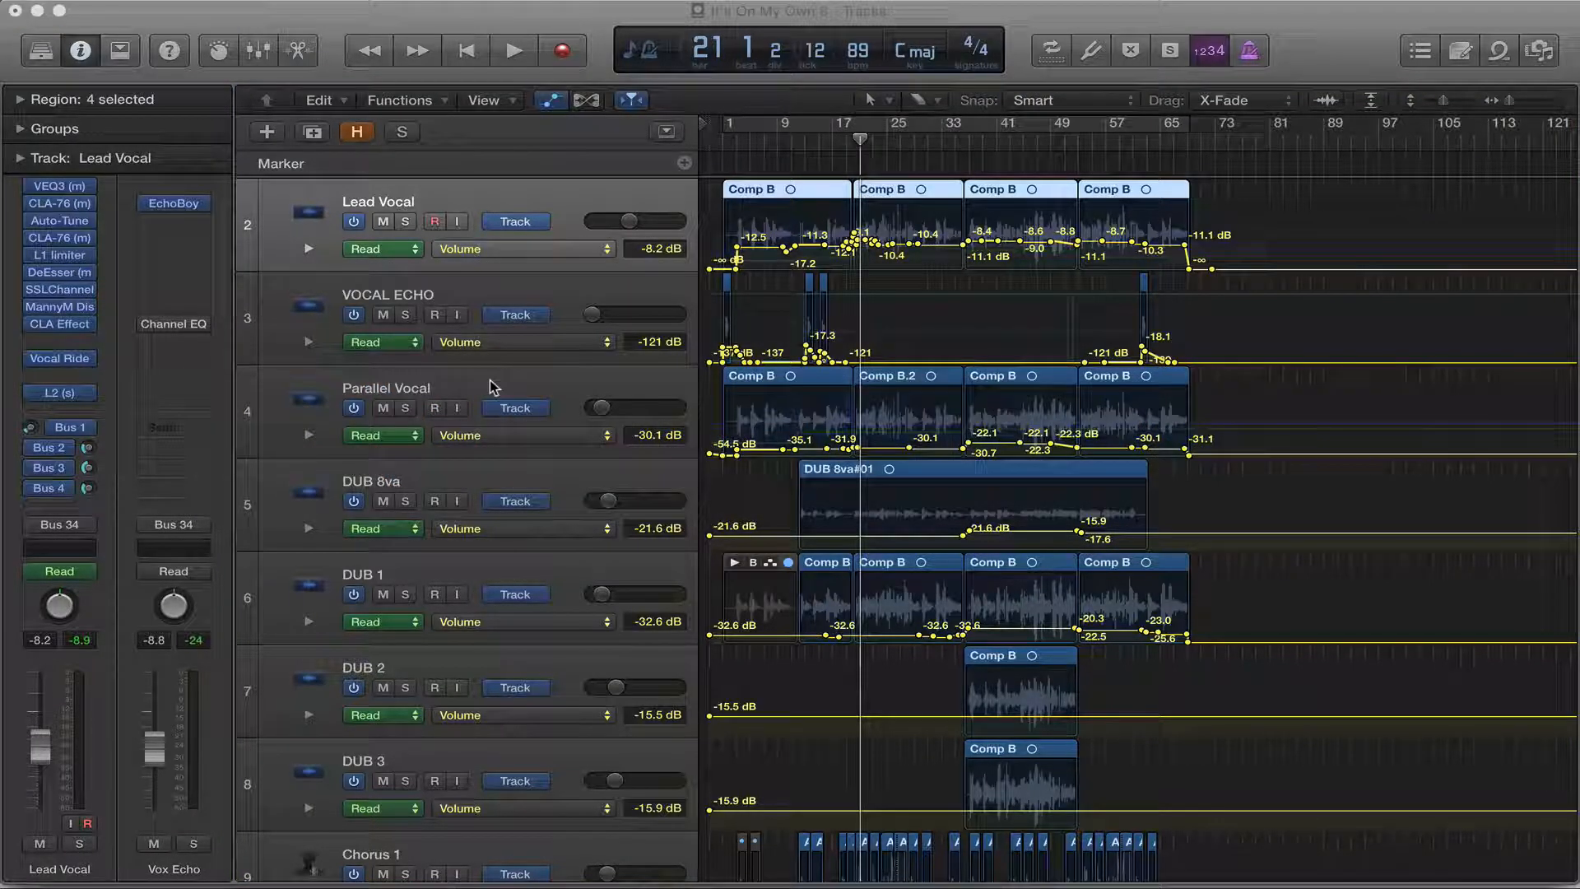
pyautogui.press('super+Tab')
pyautogui.press('super+Tab')
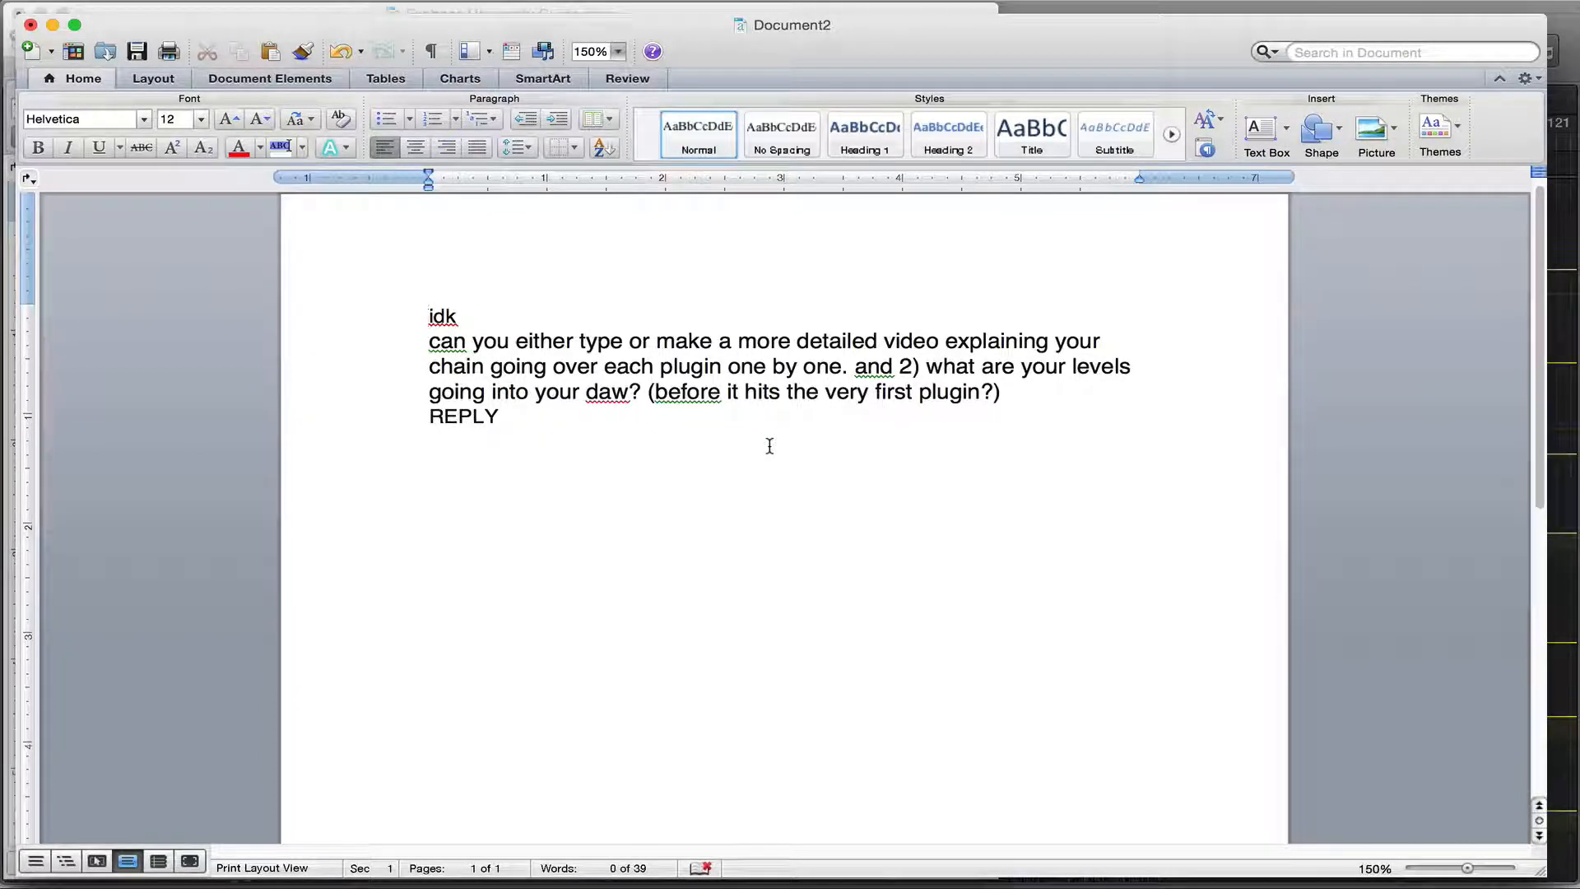
pyautogui.press('super+Tab')
pyautogui.press('super+Tab')
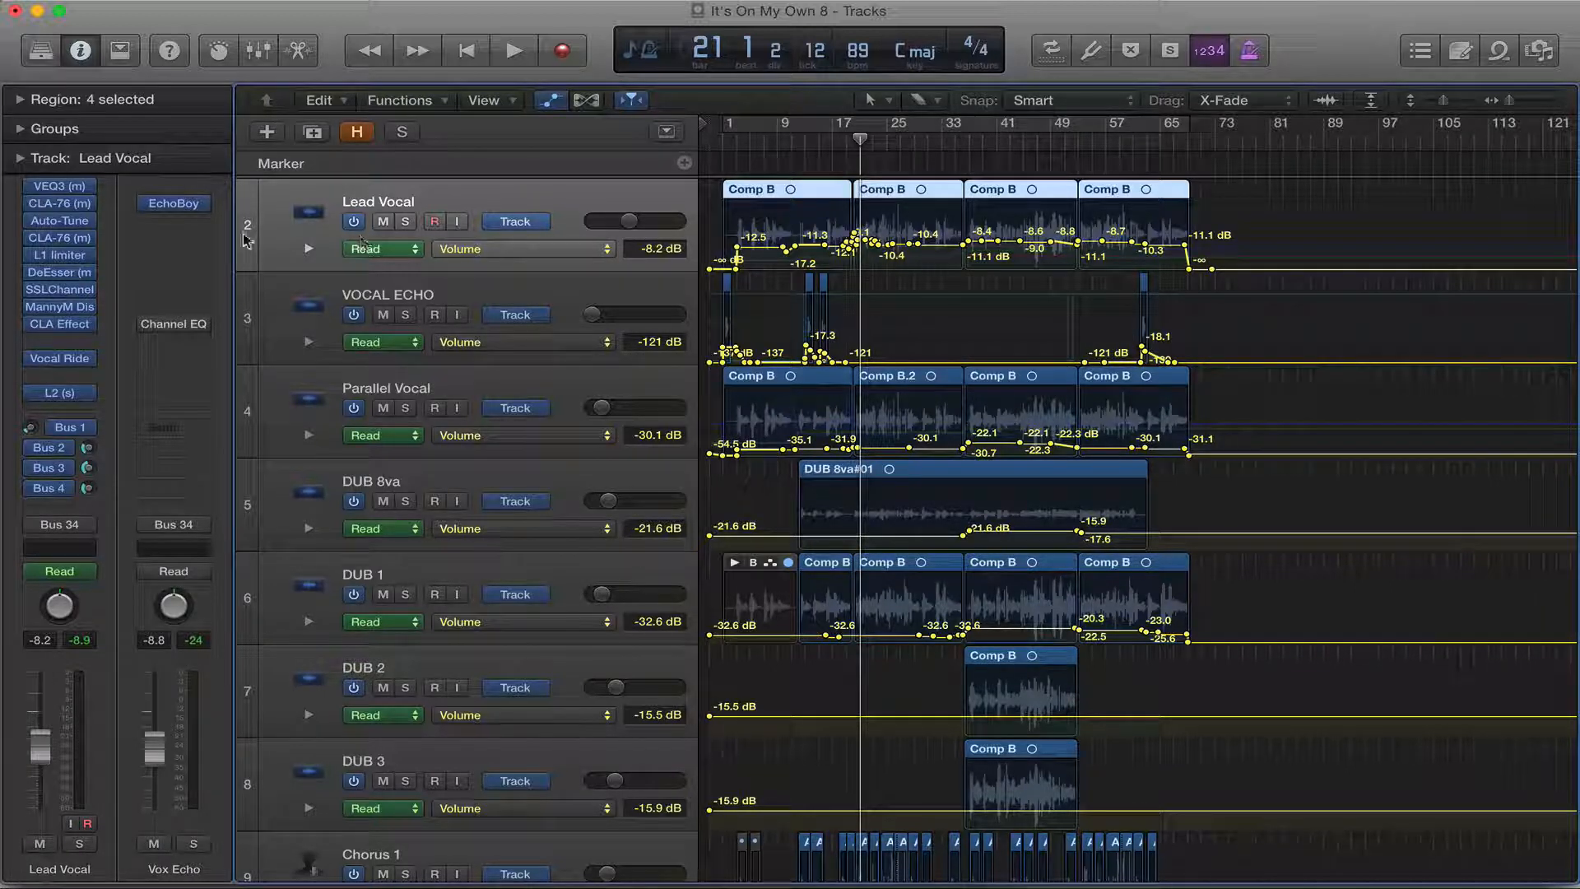
pyautogui.moveTo(60, 192)
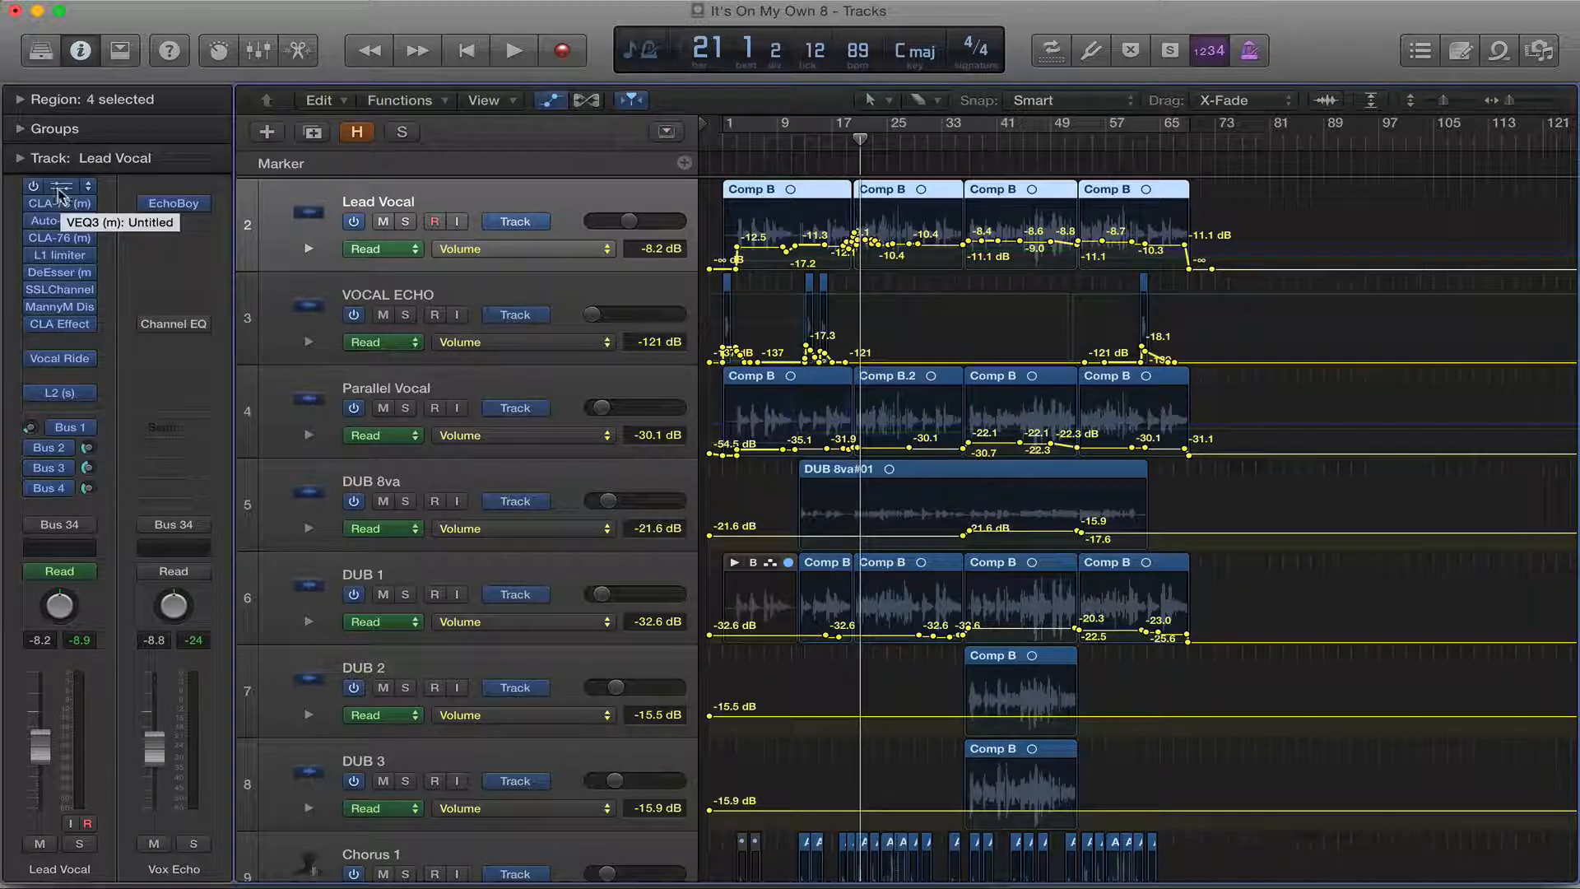
pyautogui.moveTo(58, 191)
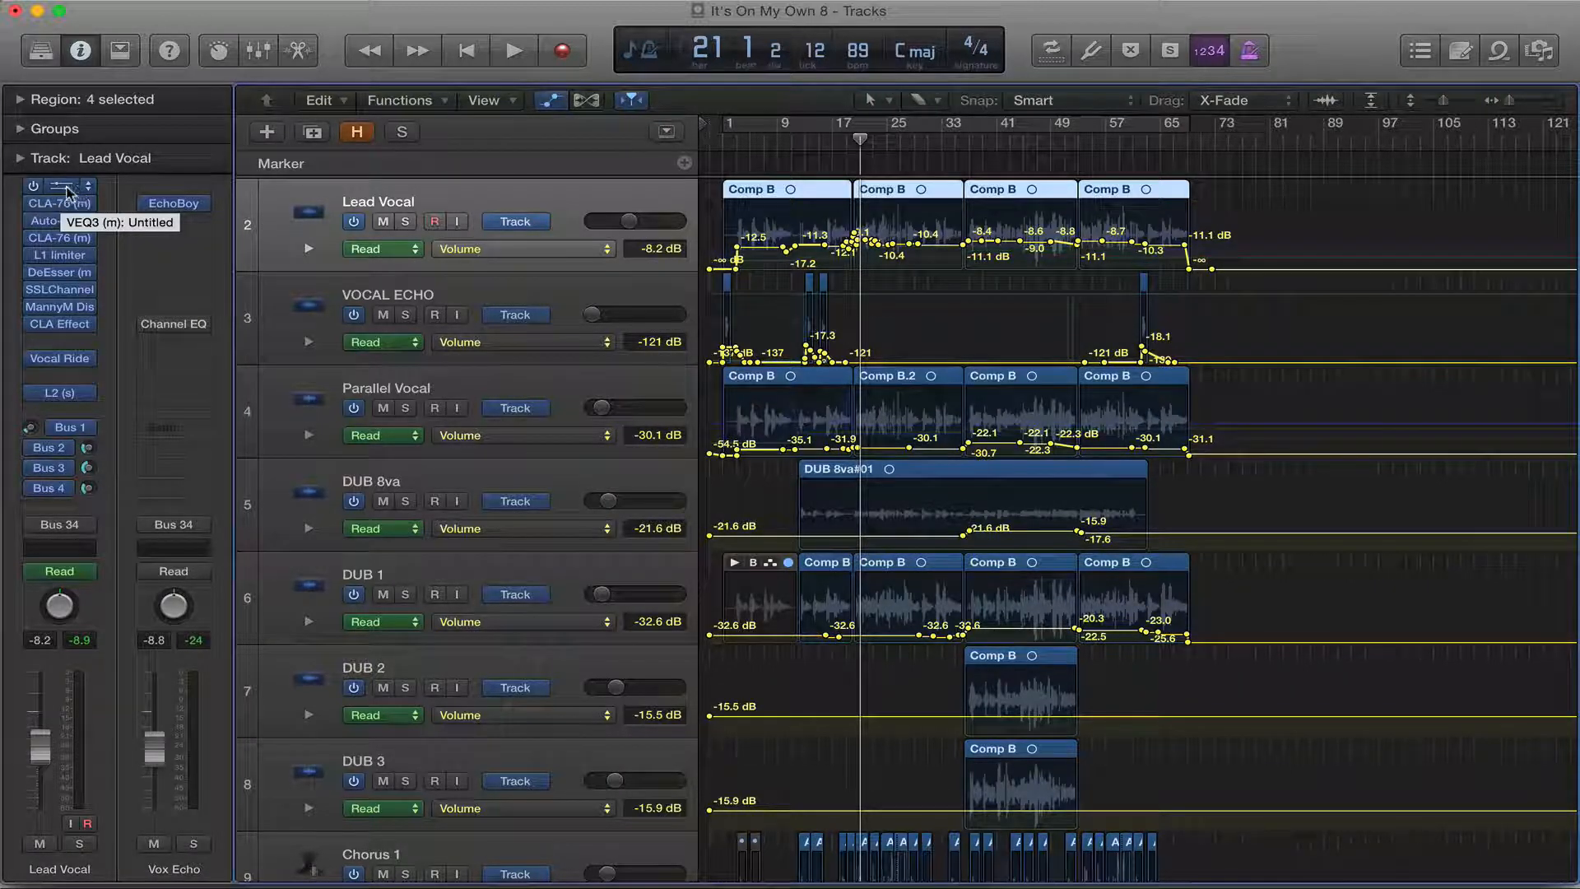